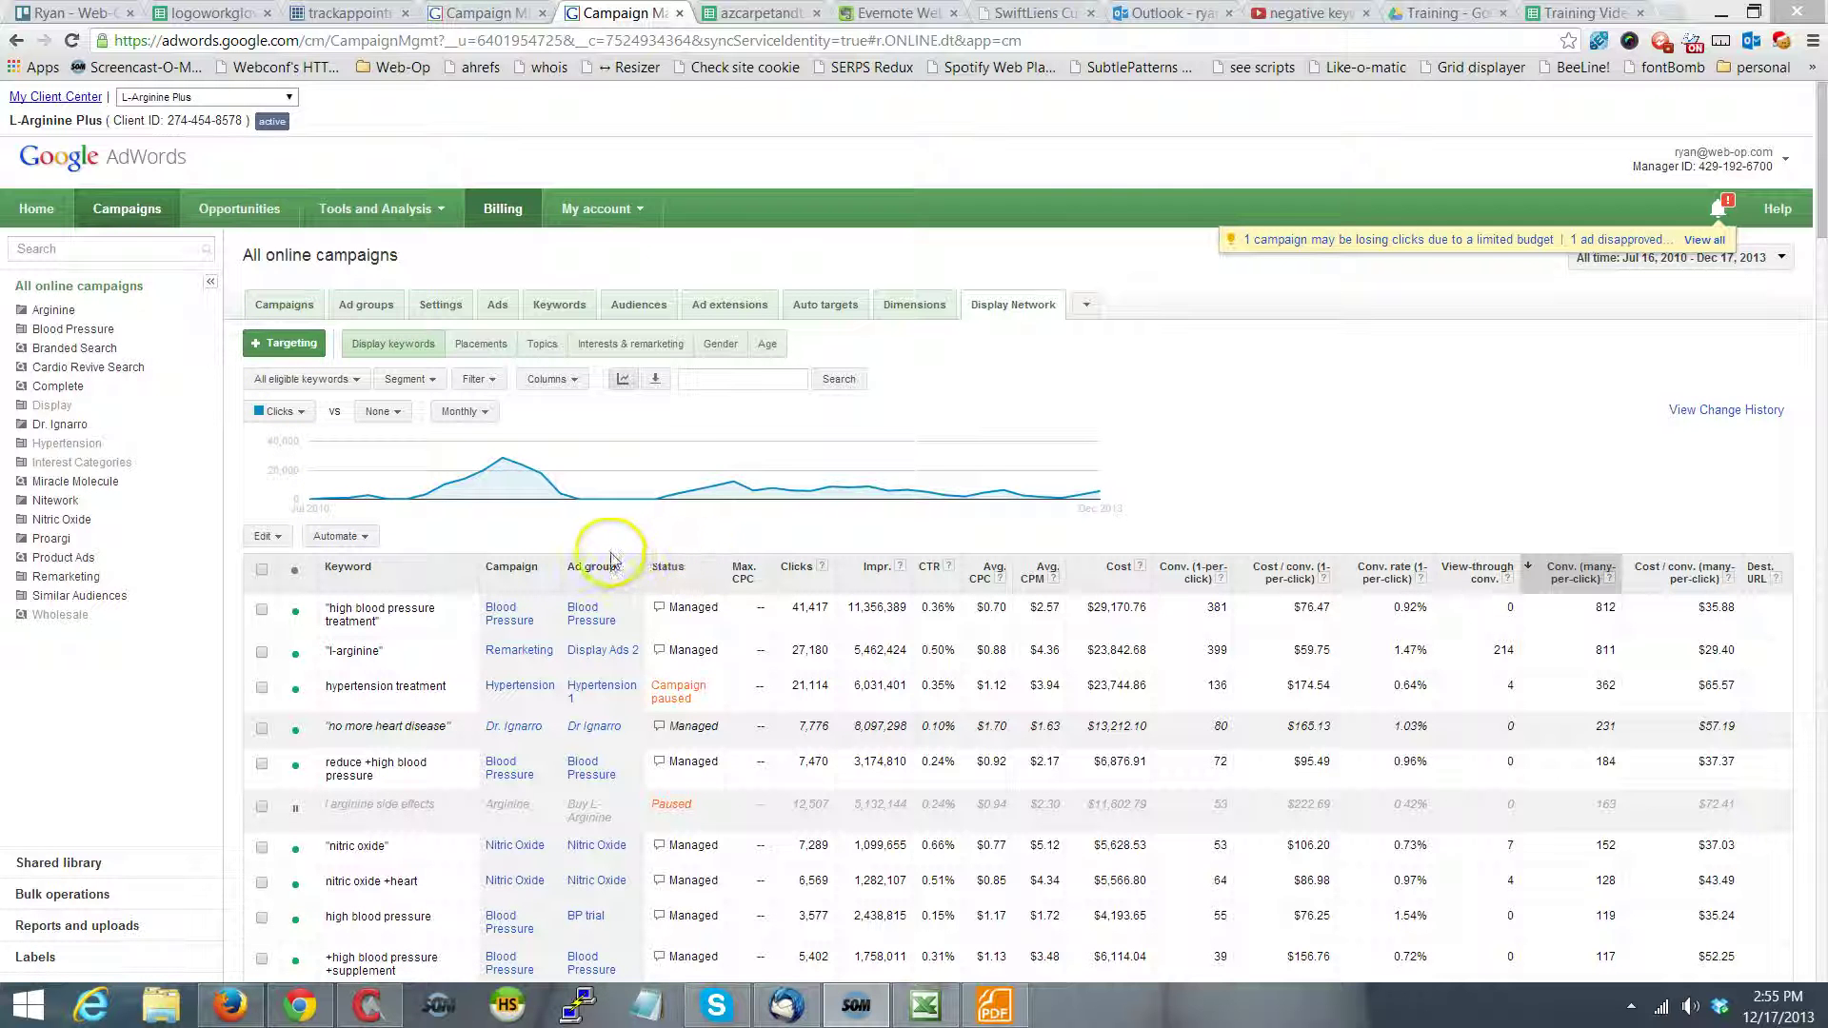
- Open the Blood Pressure campaign from the first row of the display keywords list
click(504, 610)
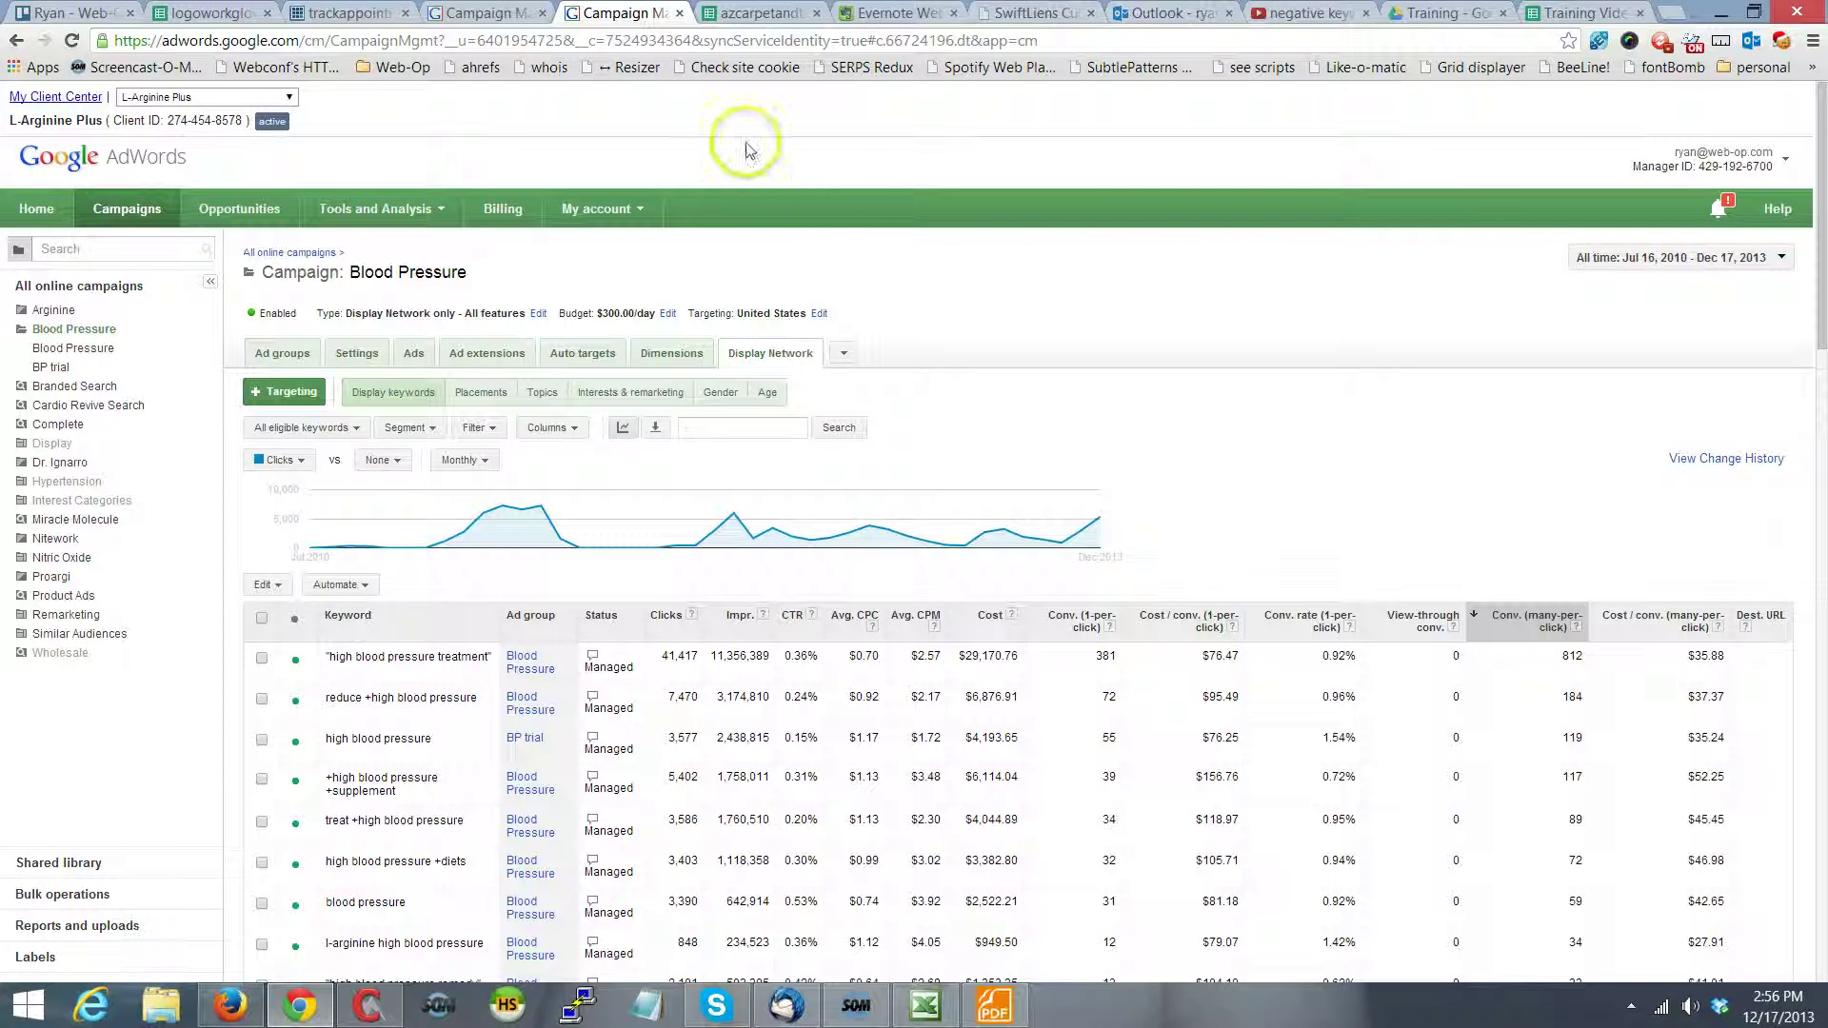
- Load l-arginine.com/free-trial in the other campaign management browser tab and look through the whole landing page
click(466, 11)
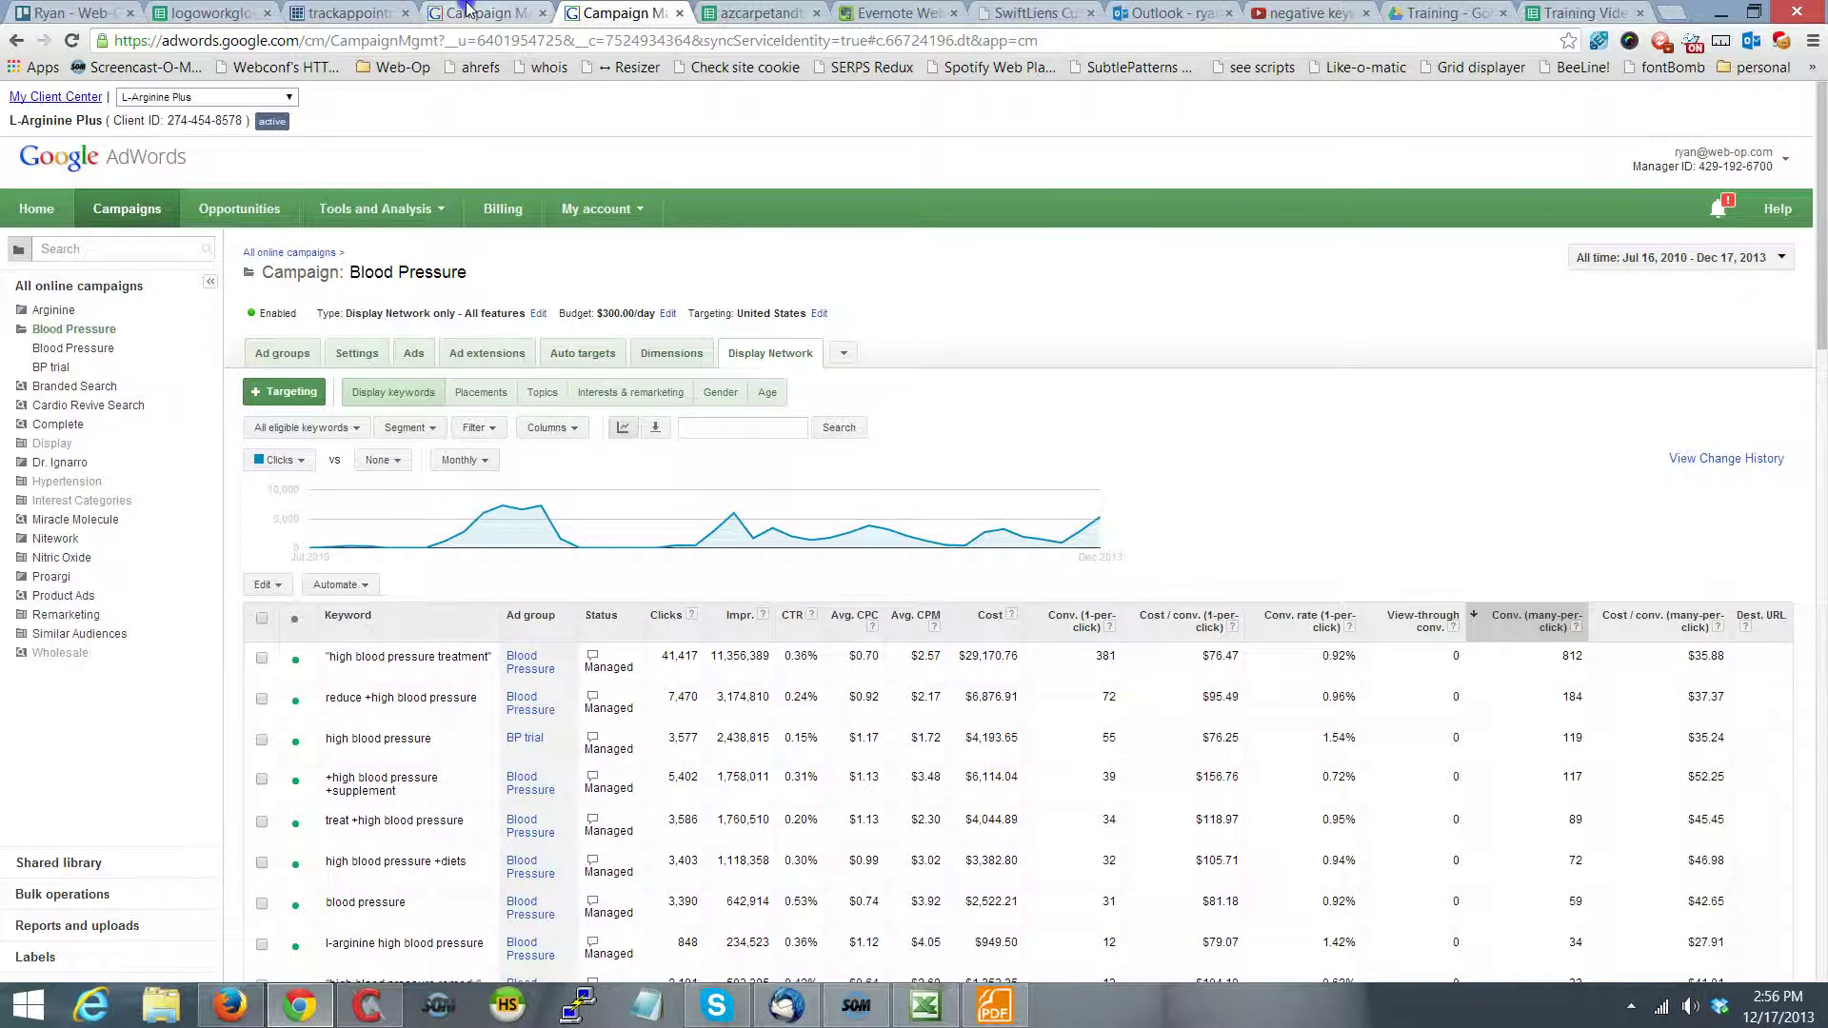
click(466, 42)
text(l-arginine.com/free-tri)
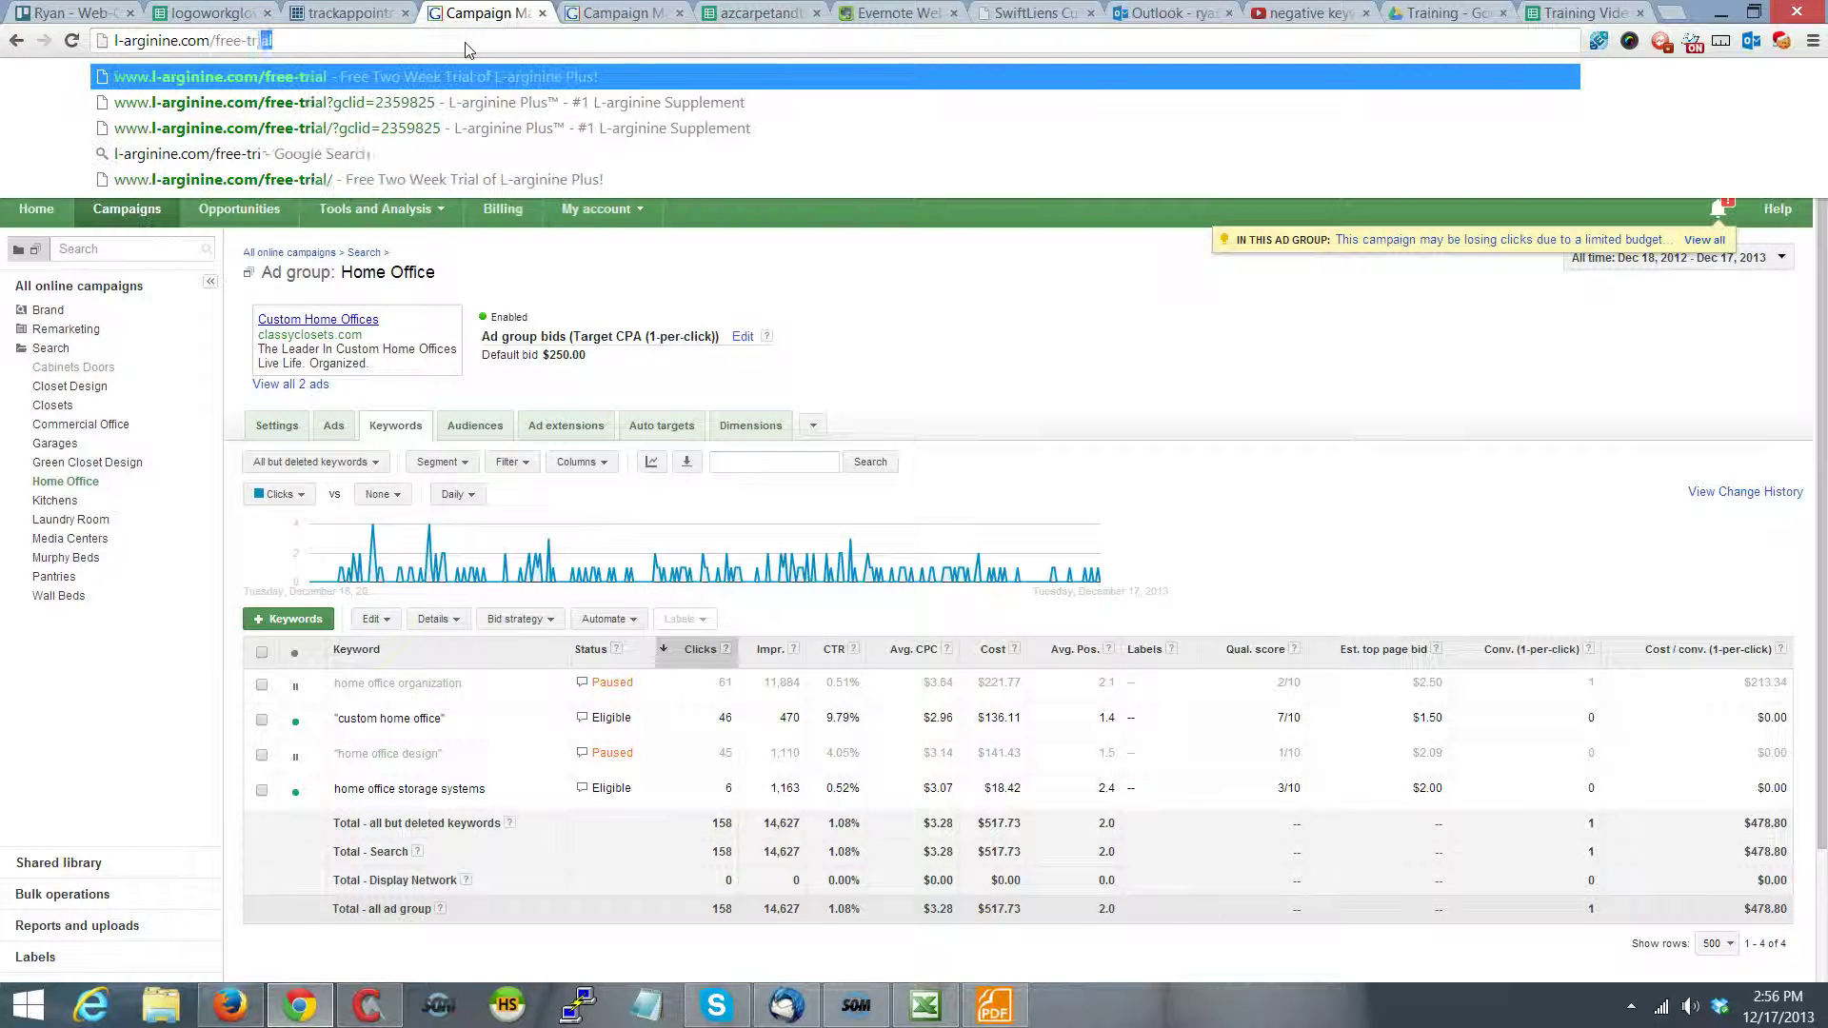
key(Return)
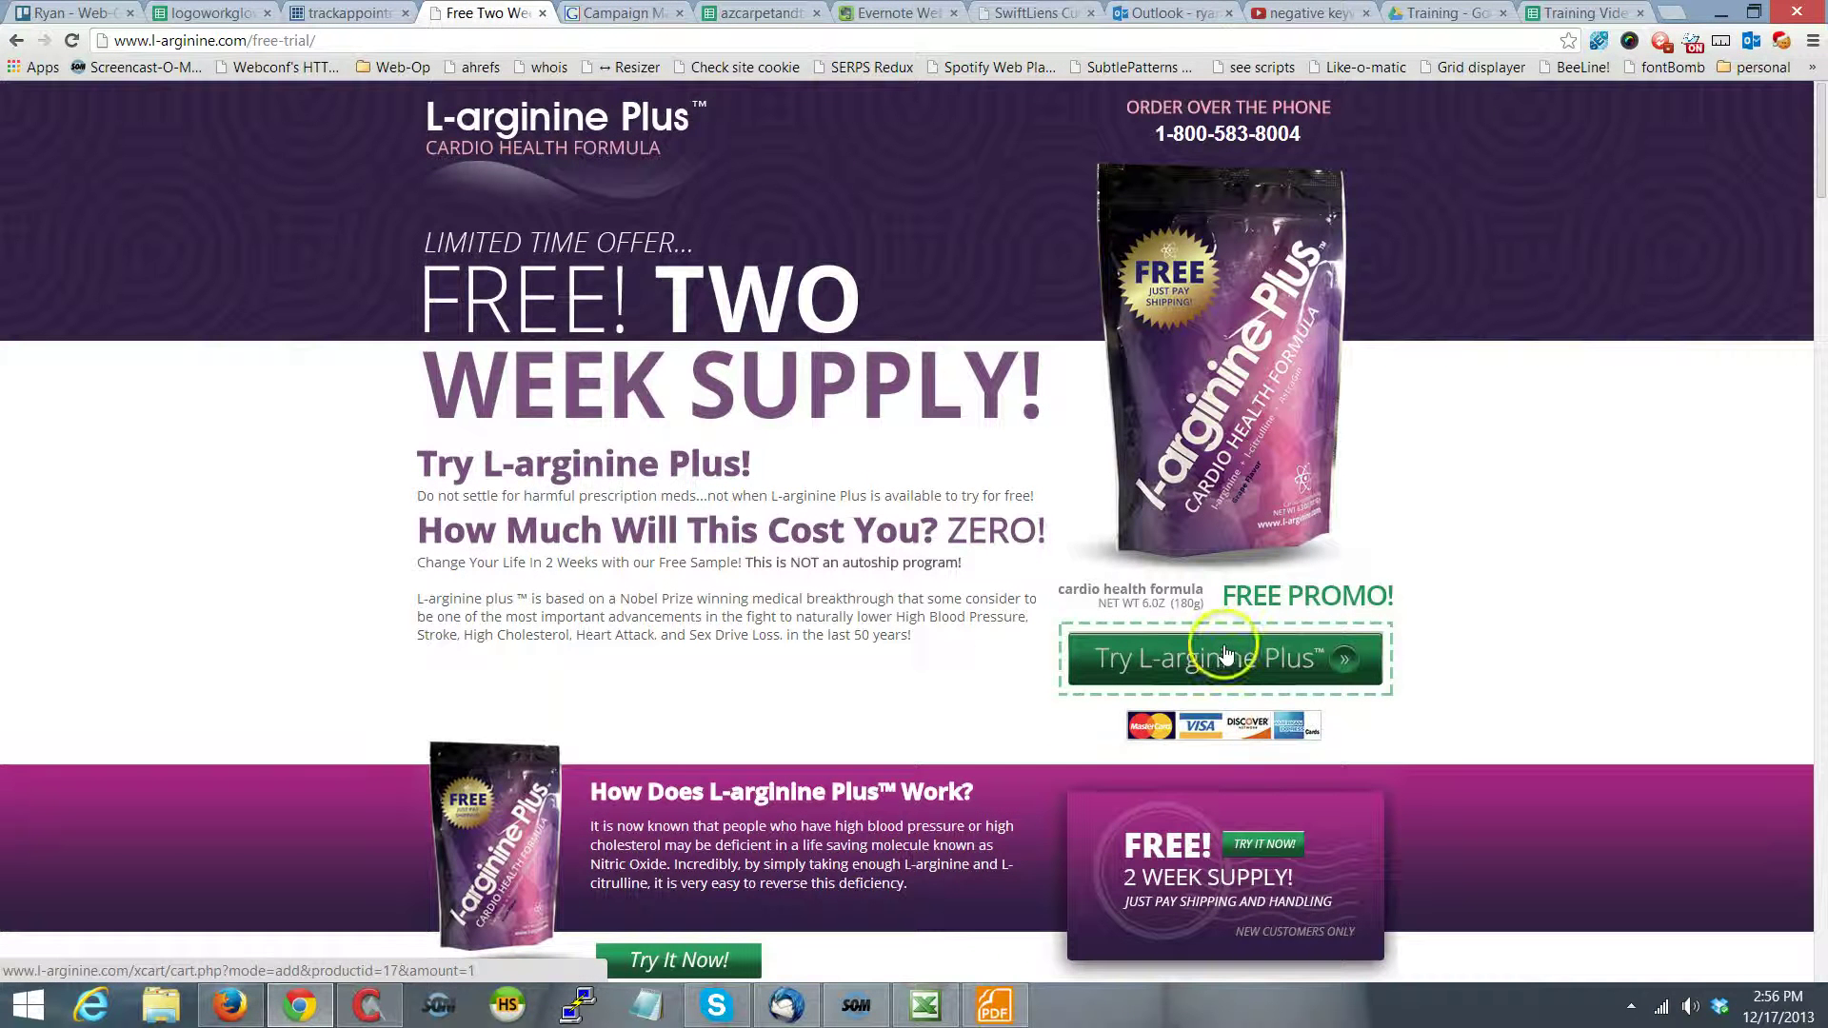
scroll(932, 645, down, 10)
scroll(939, 650, down, 8)
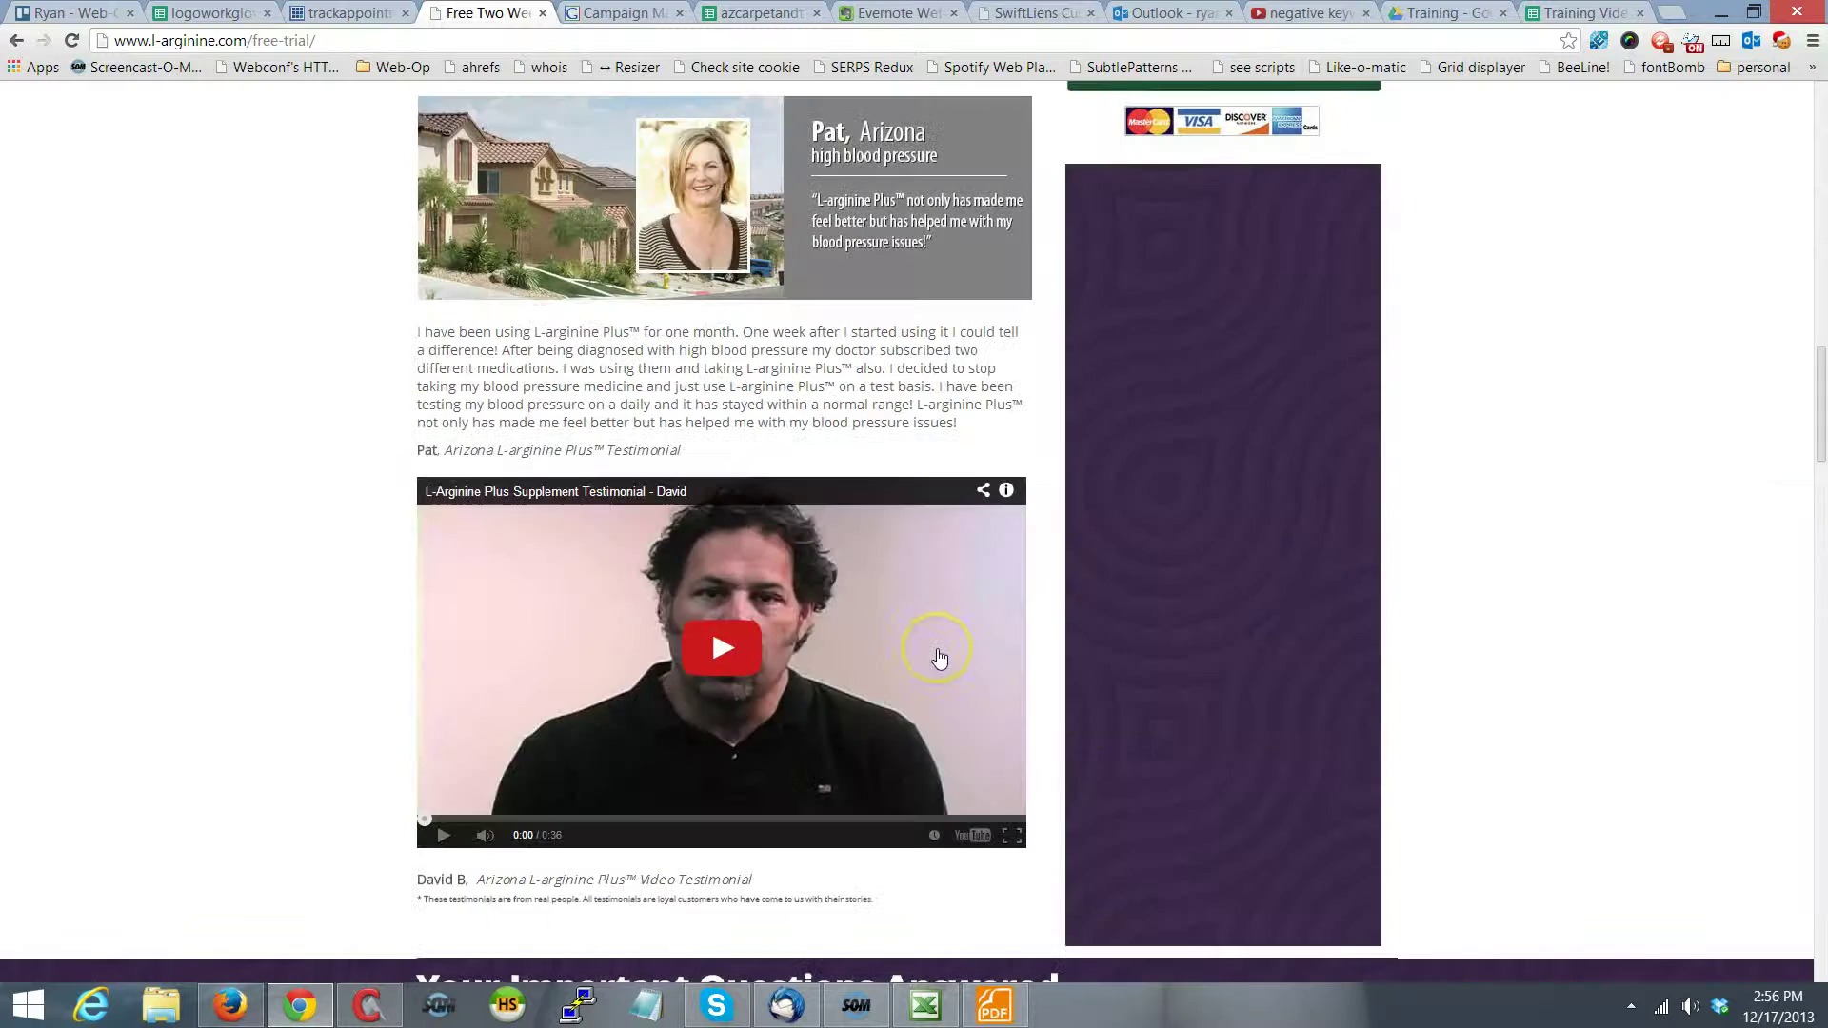
scroll(938, 657, down, 20)
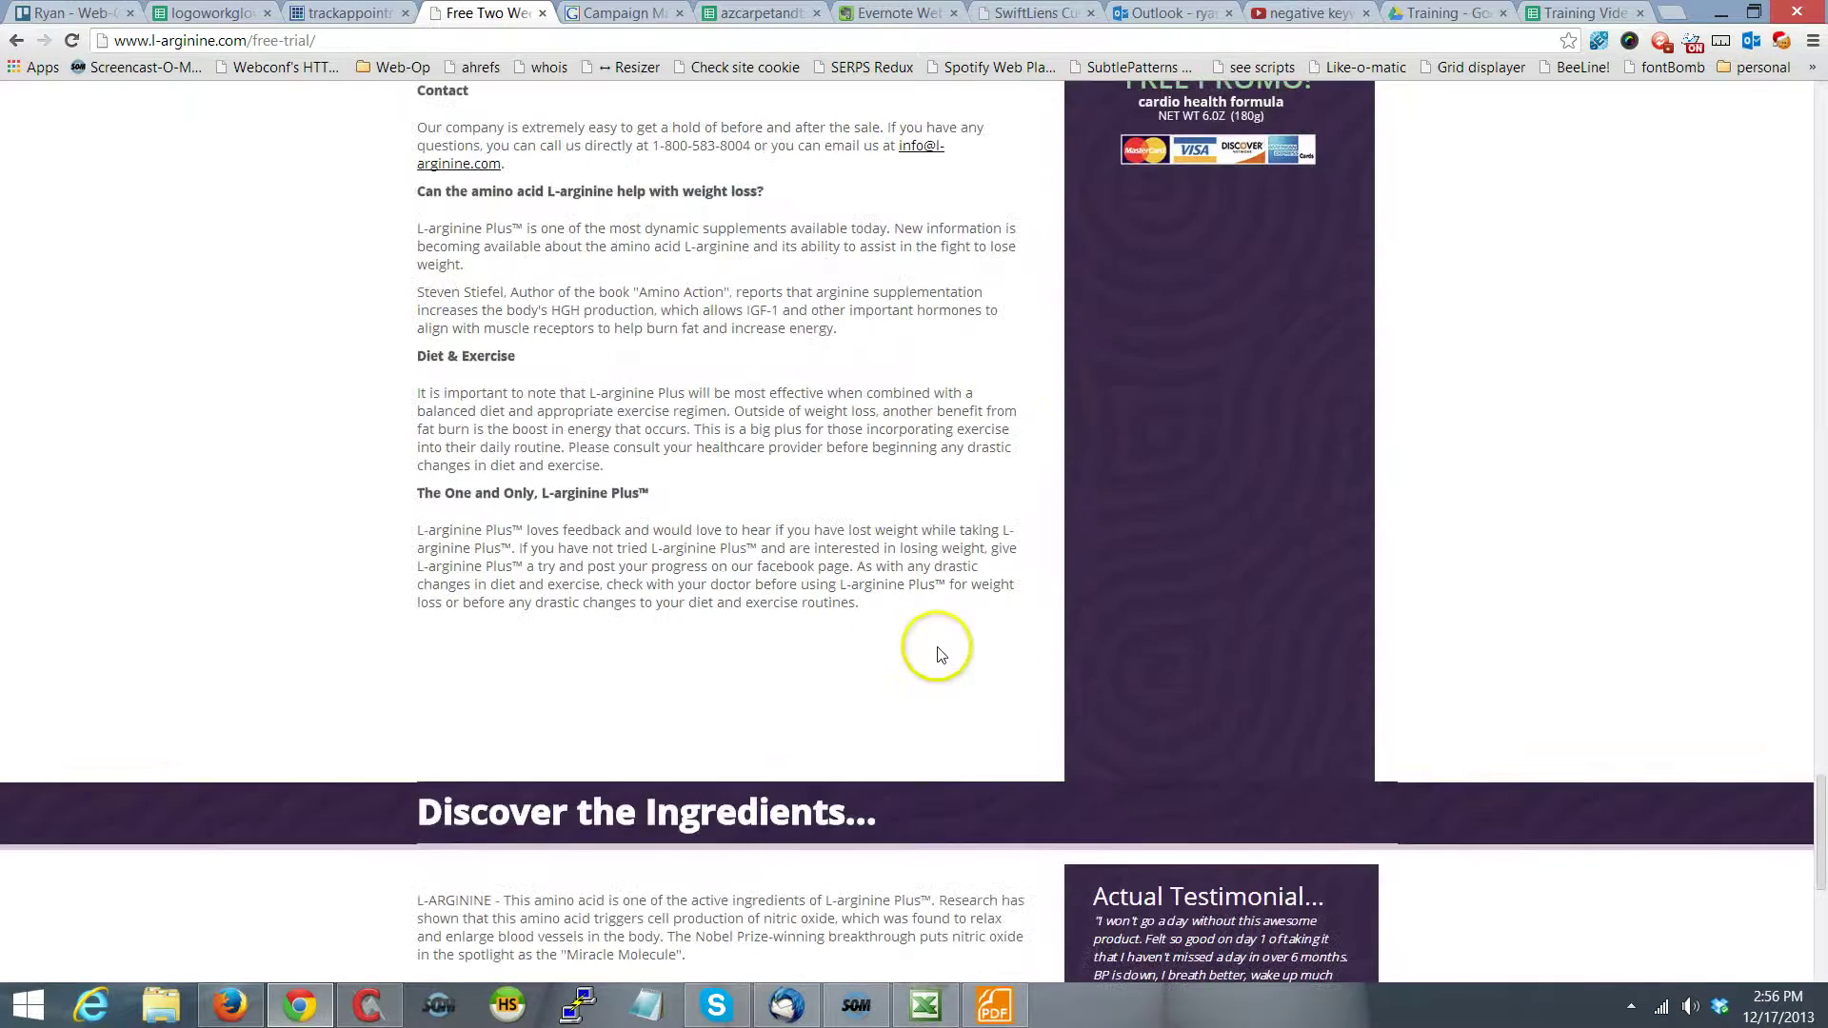
- Return to the Blood Pressure campaign's browser tab and examine the performance of its display keywords
click(334, 12)
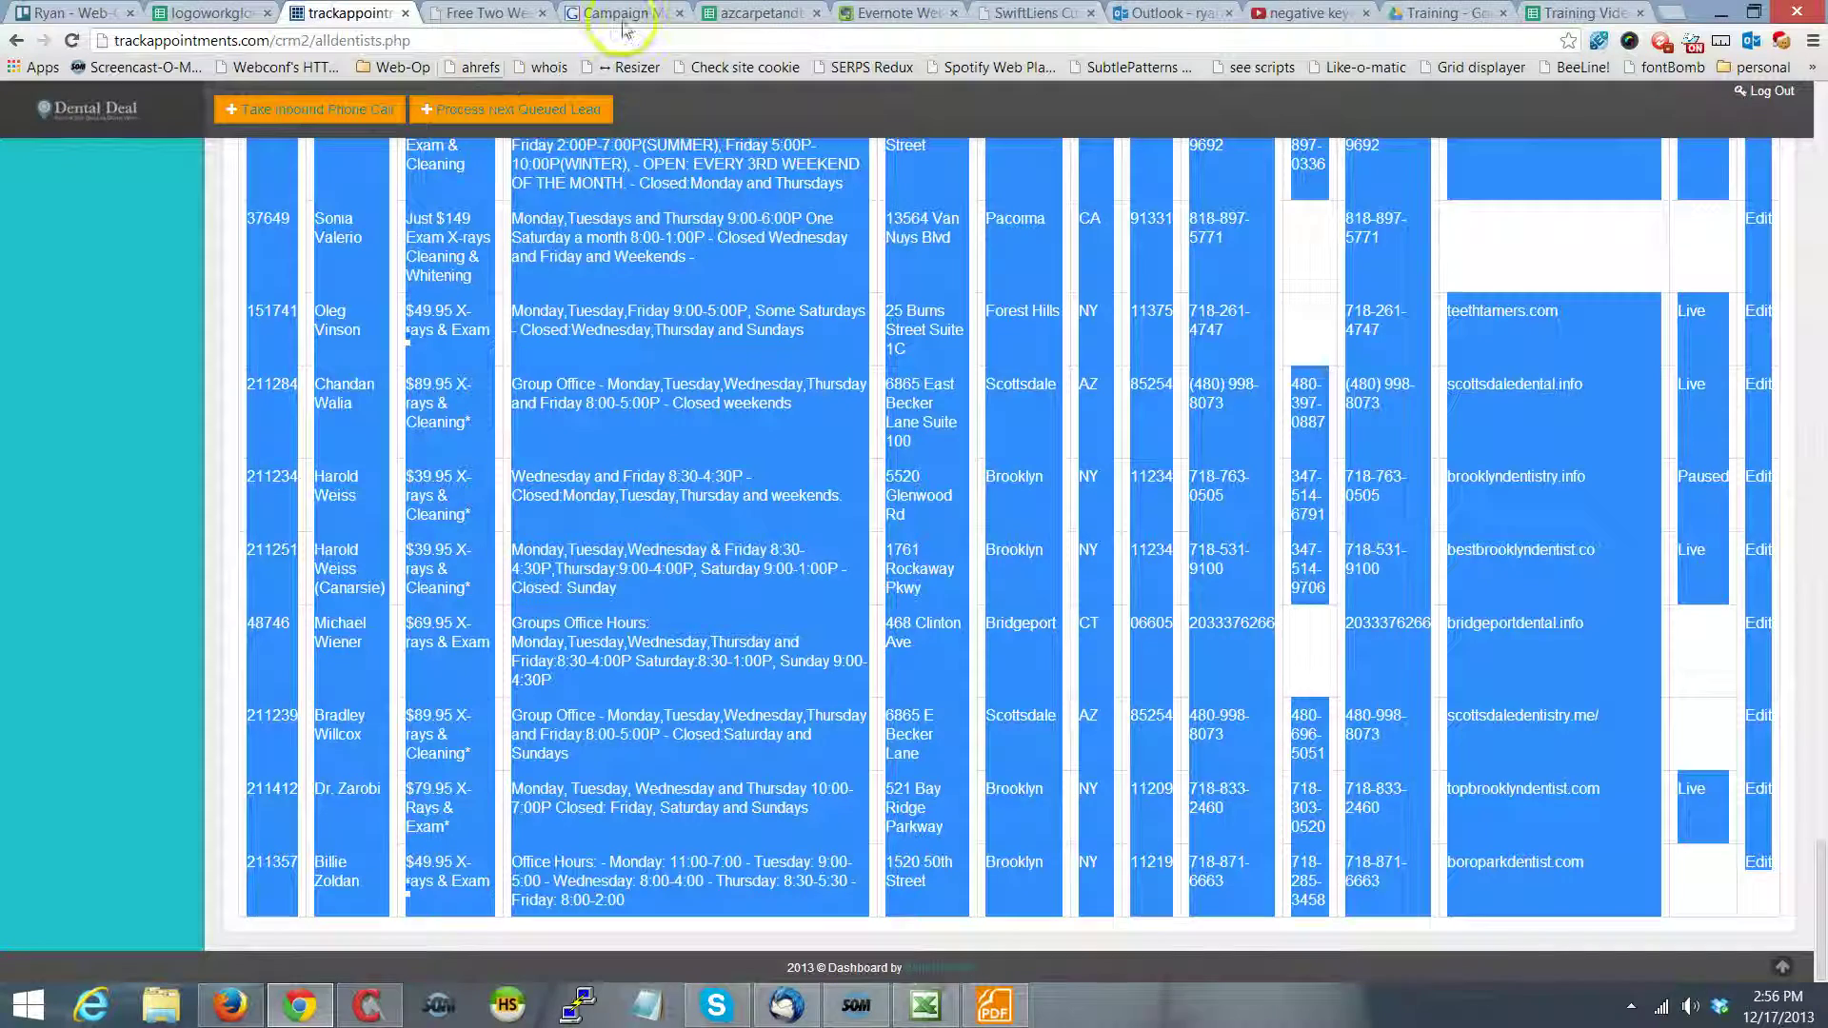
click(1038, 12)
click(618, 12)
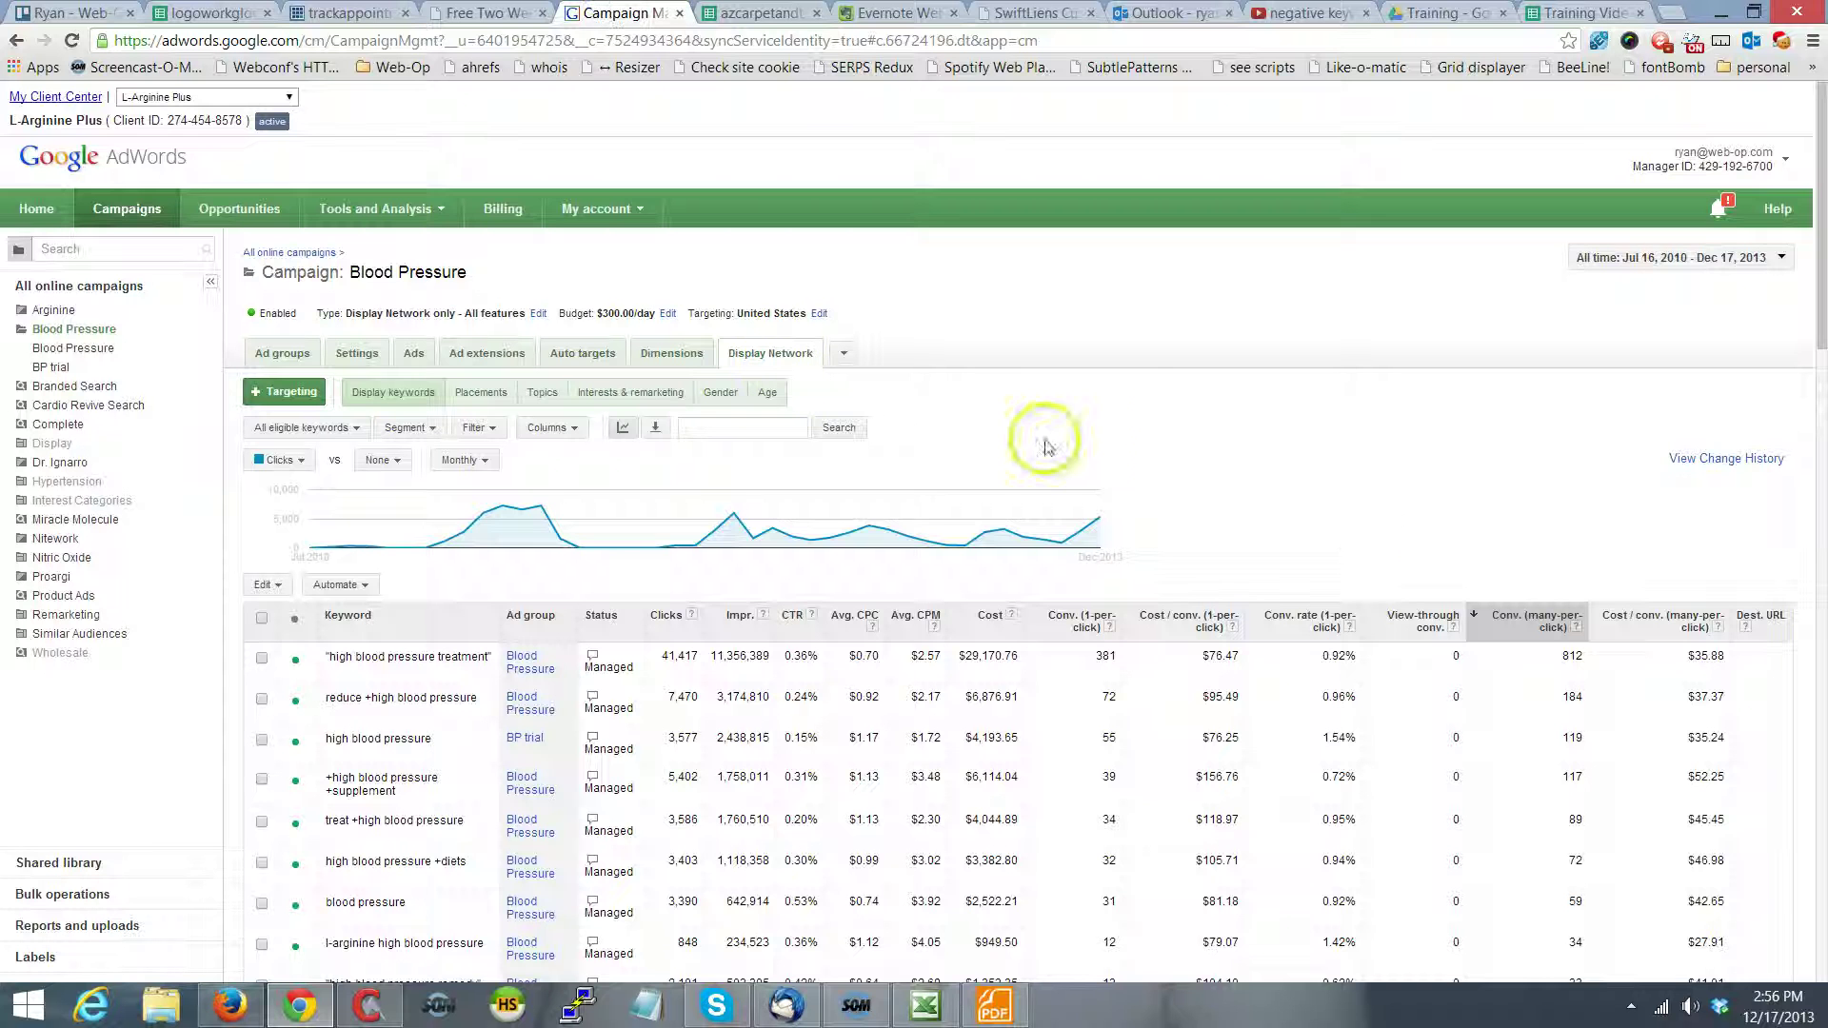
scroll(1362, 526, down, 3)
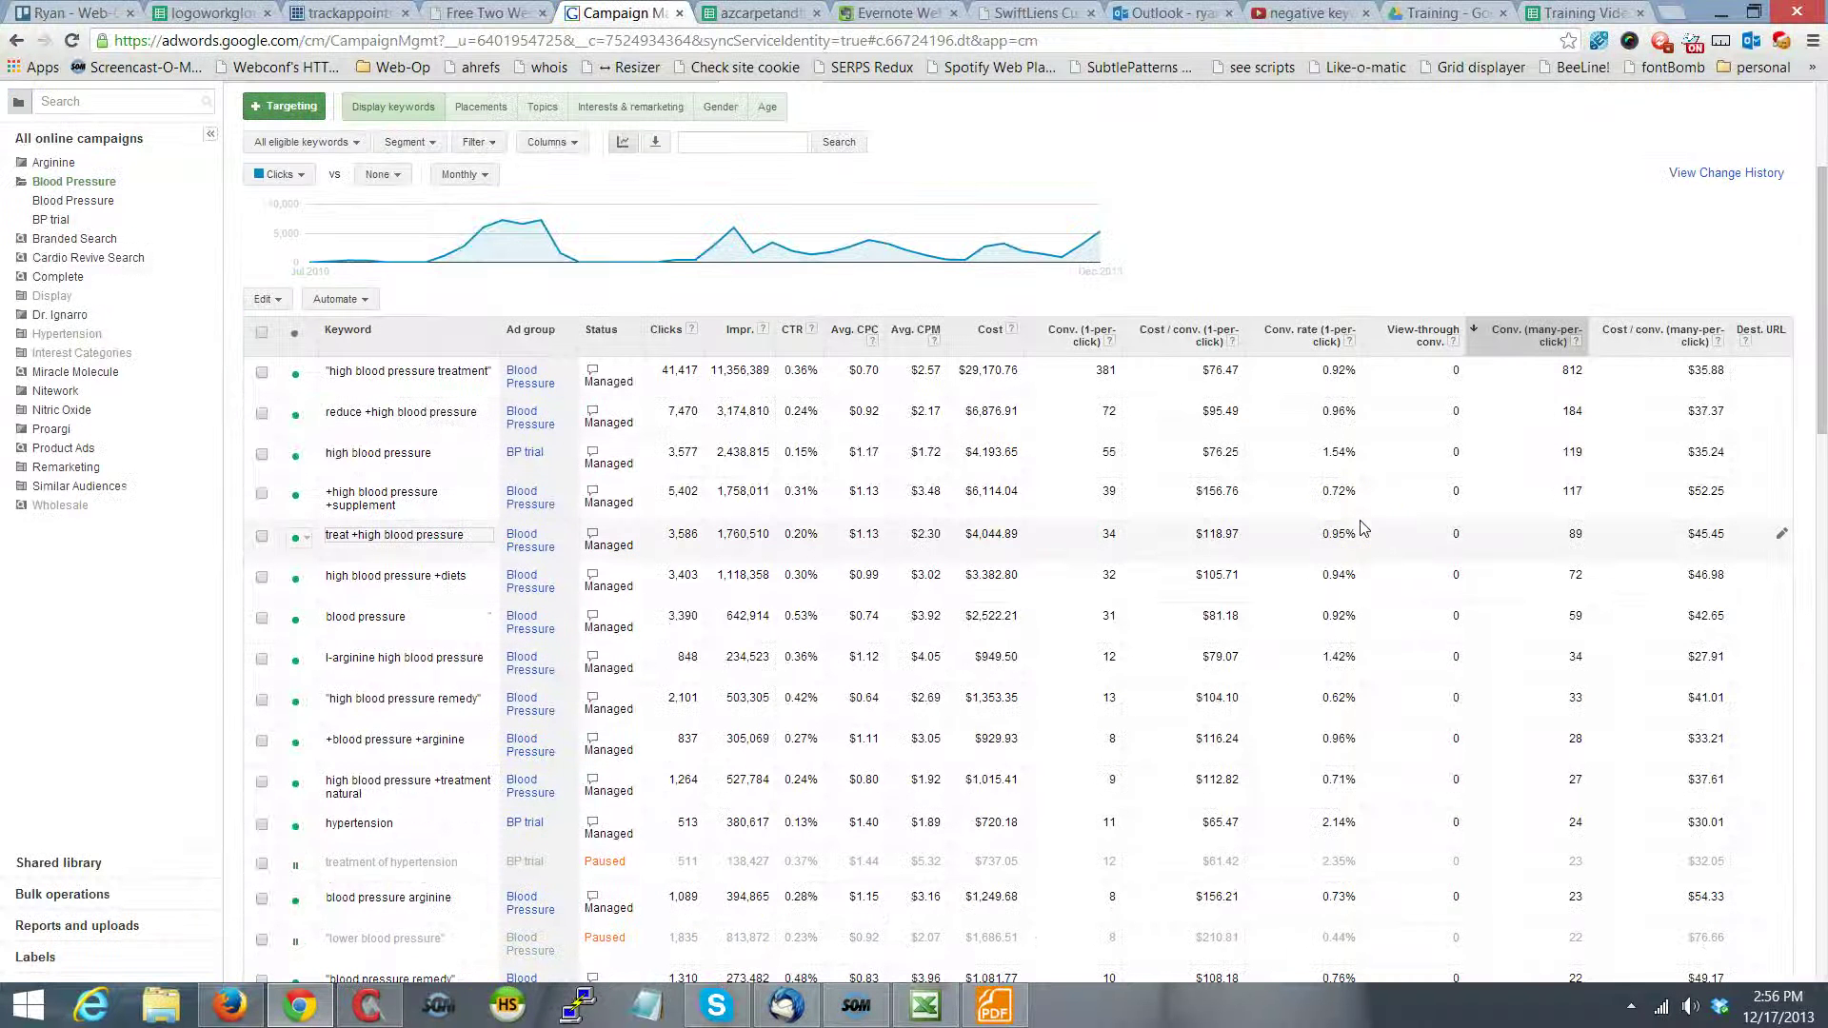
scroll(1362, 527, up, 3)
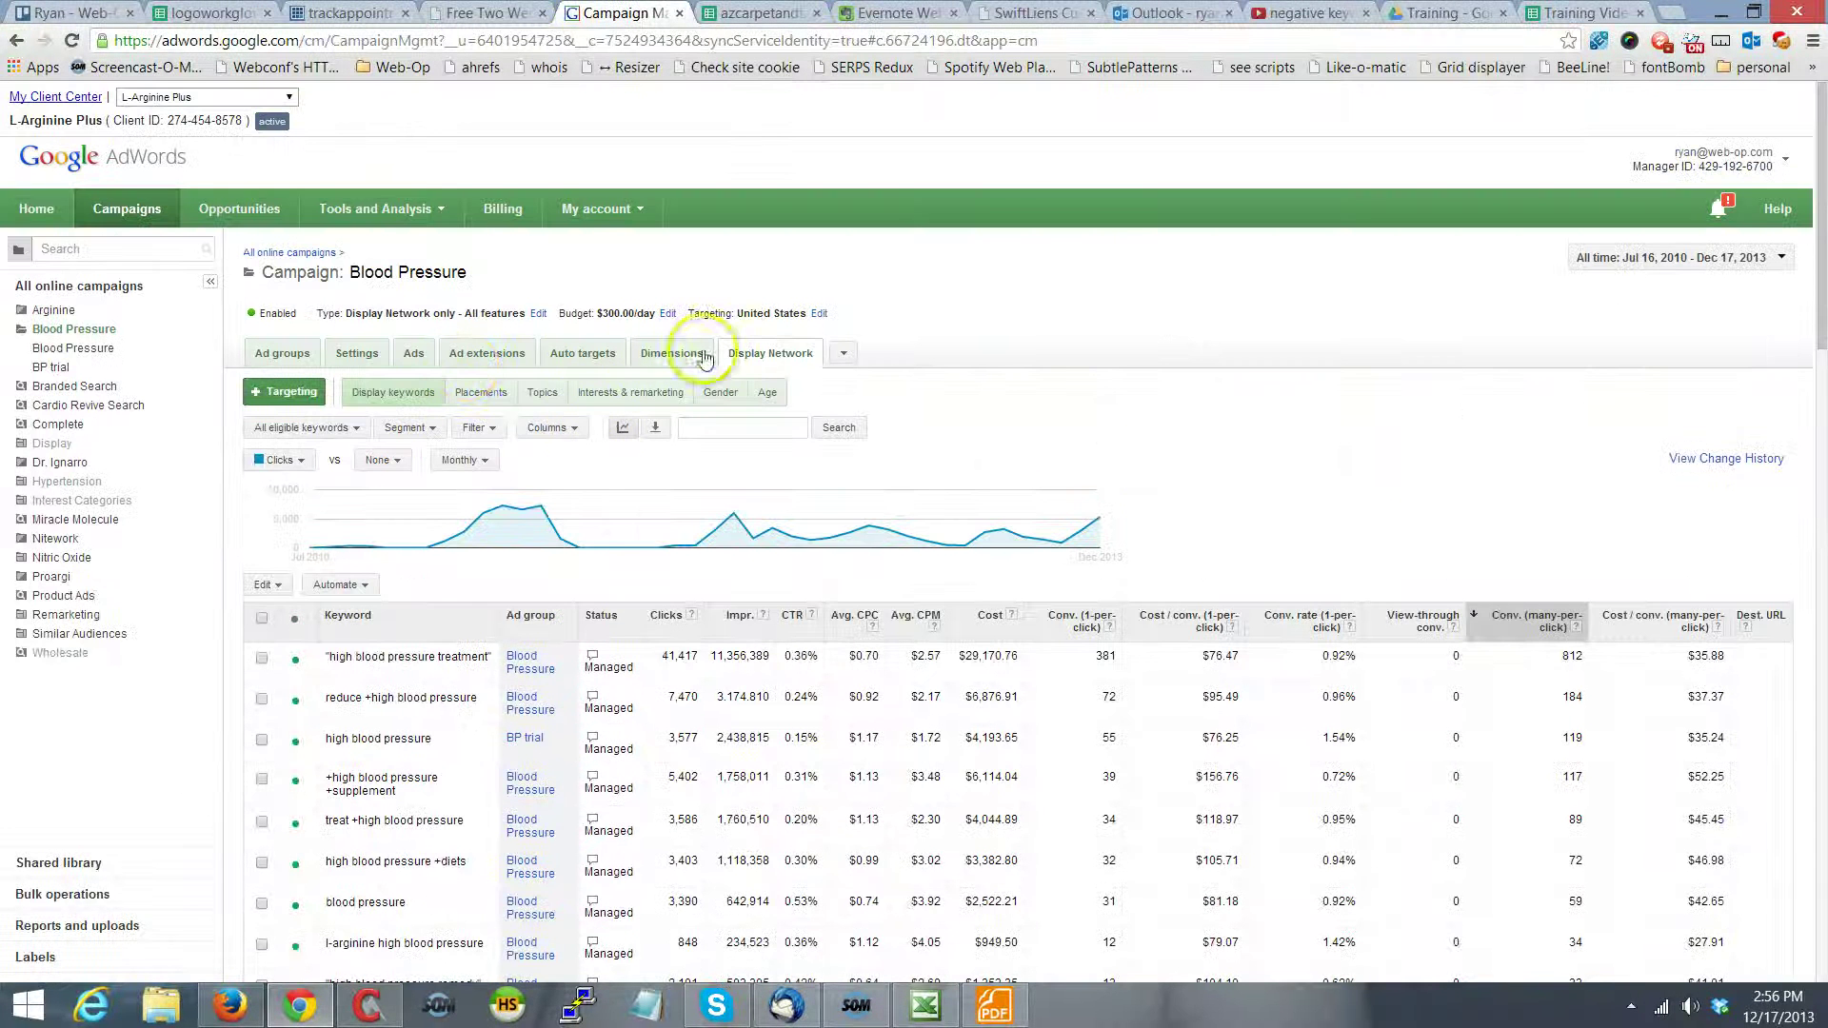
- Open the display targeting settings for the Blood Pressure ad group
click(293, 393)
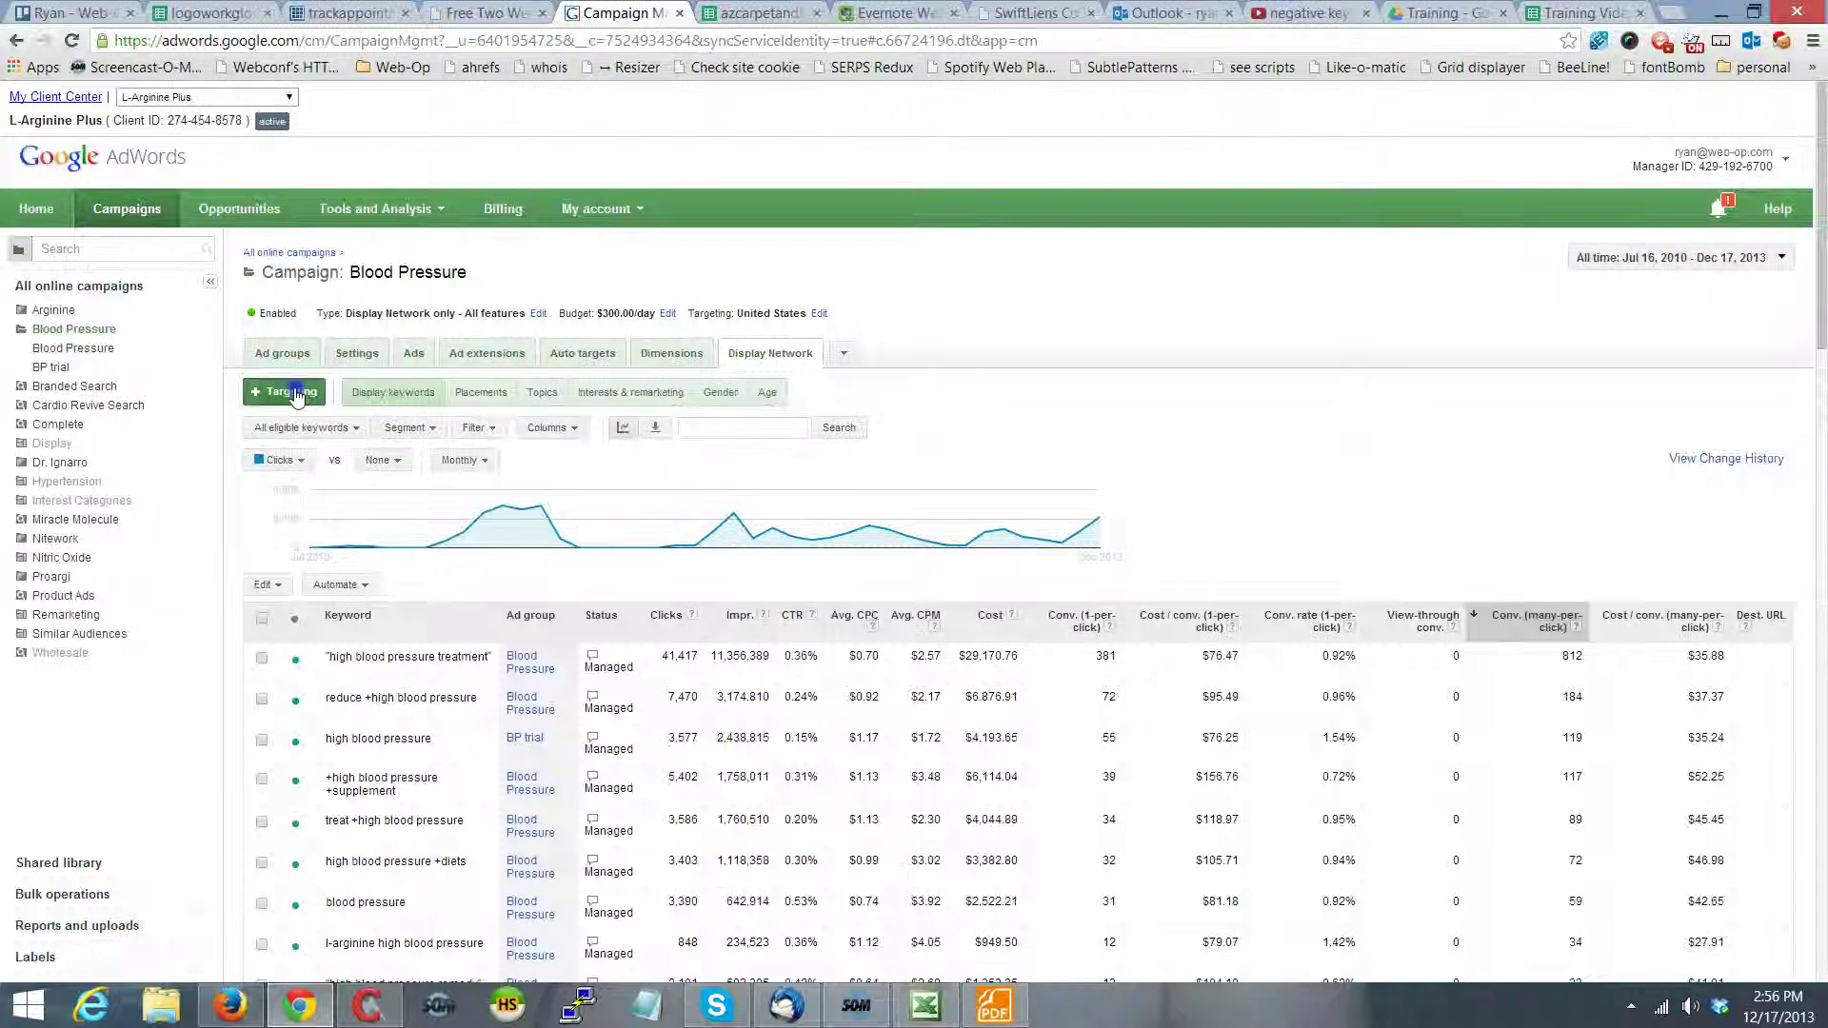
click(909, 407)
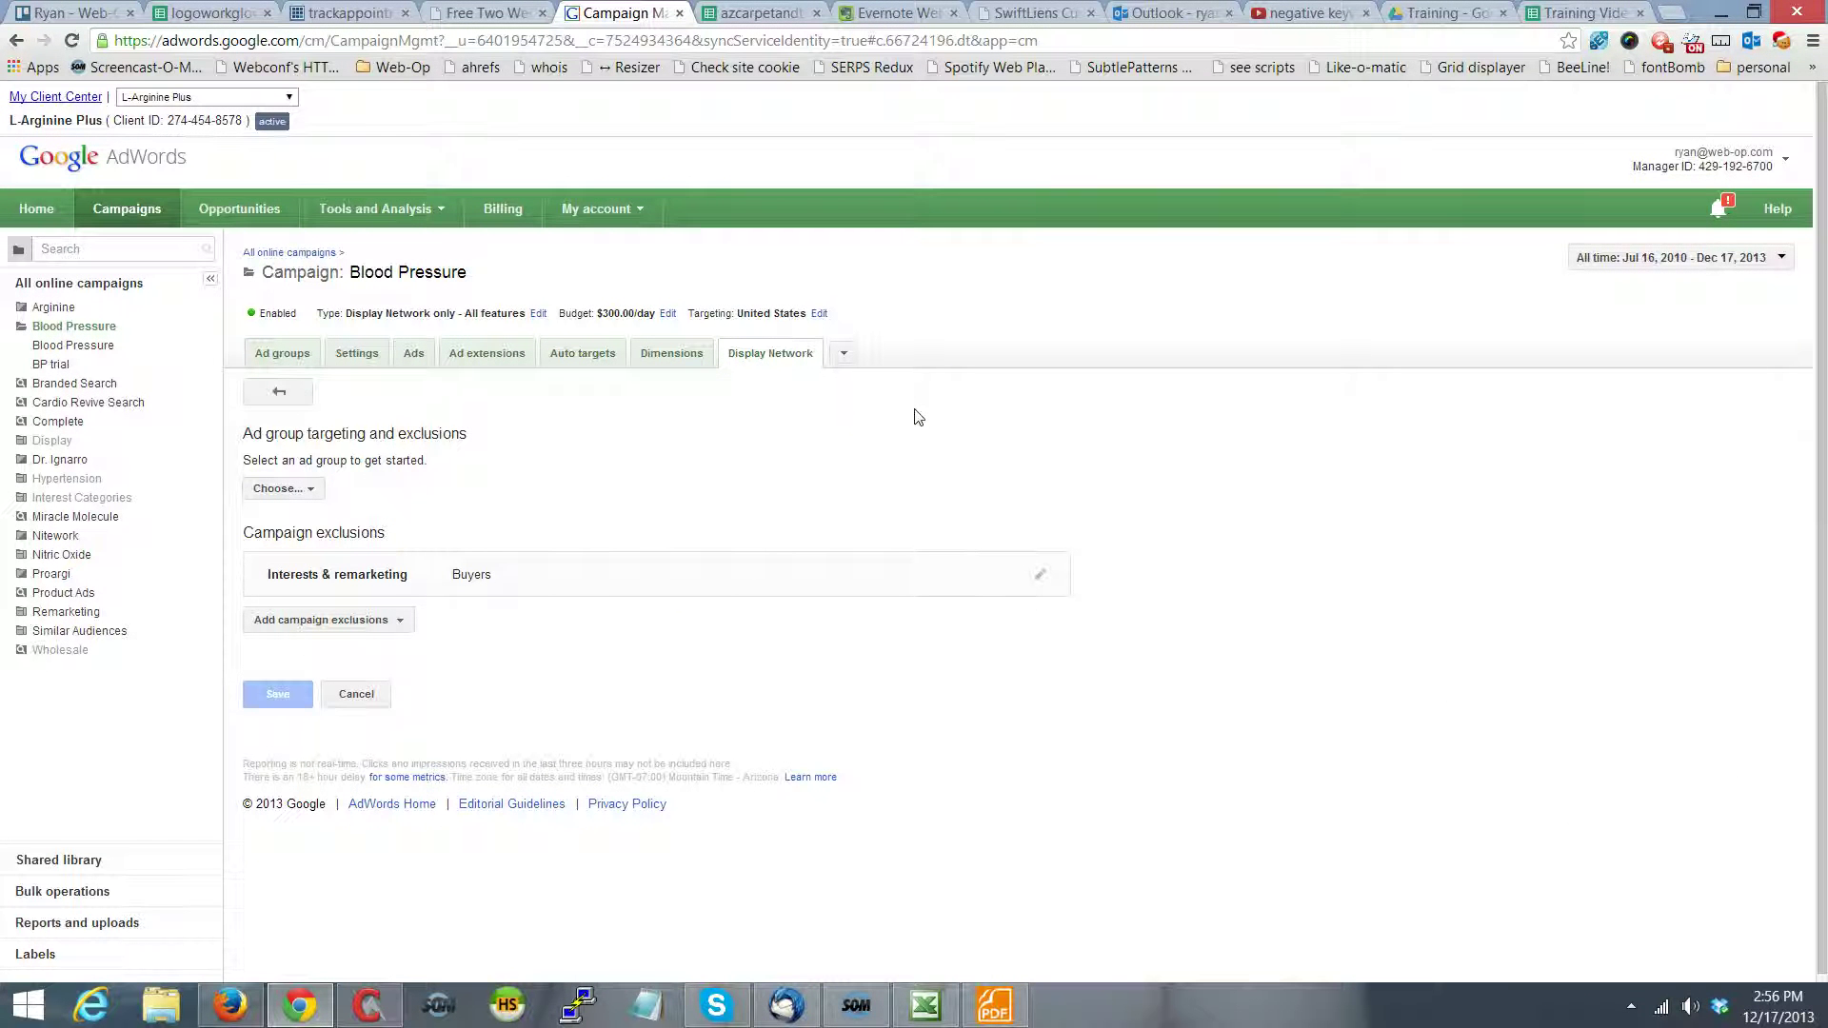
click(290, 488)
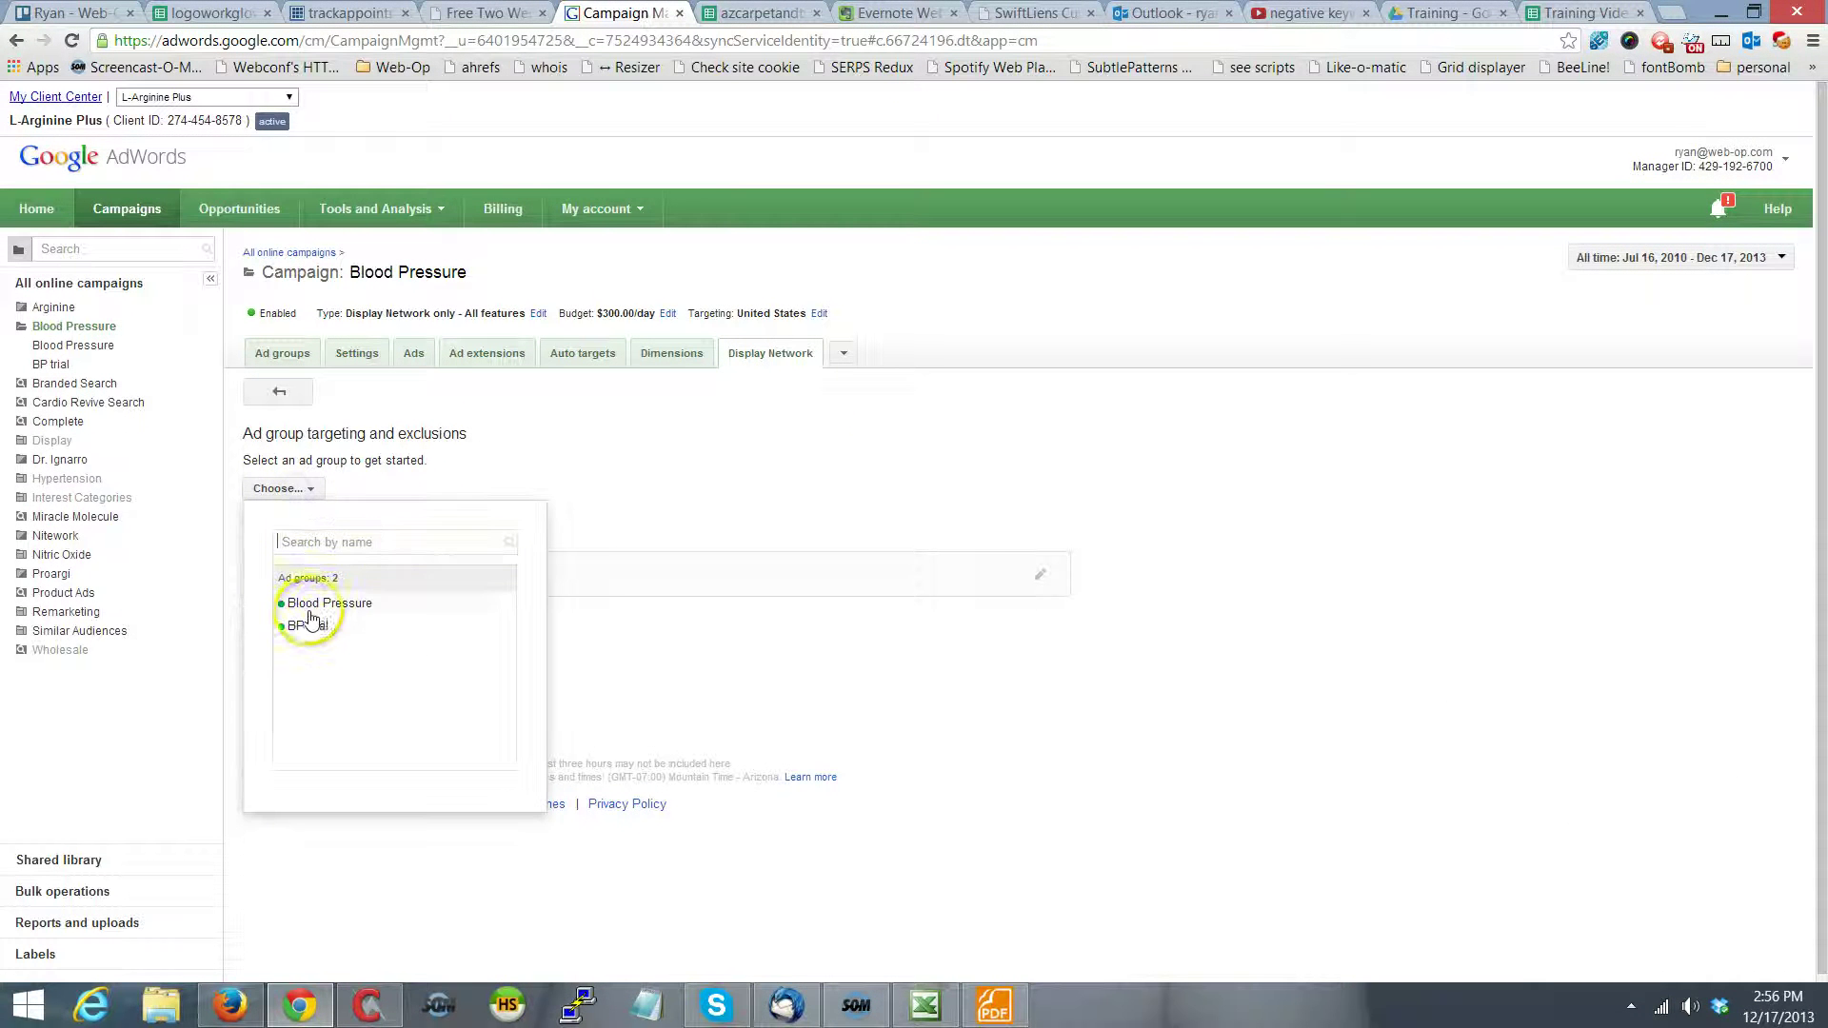
click(310, 602)
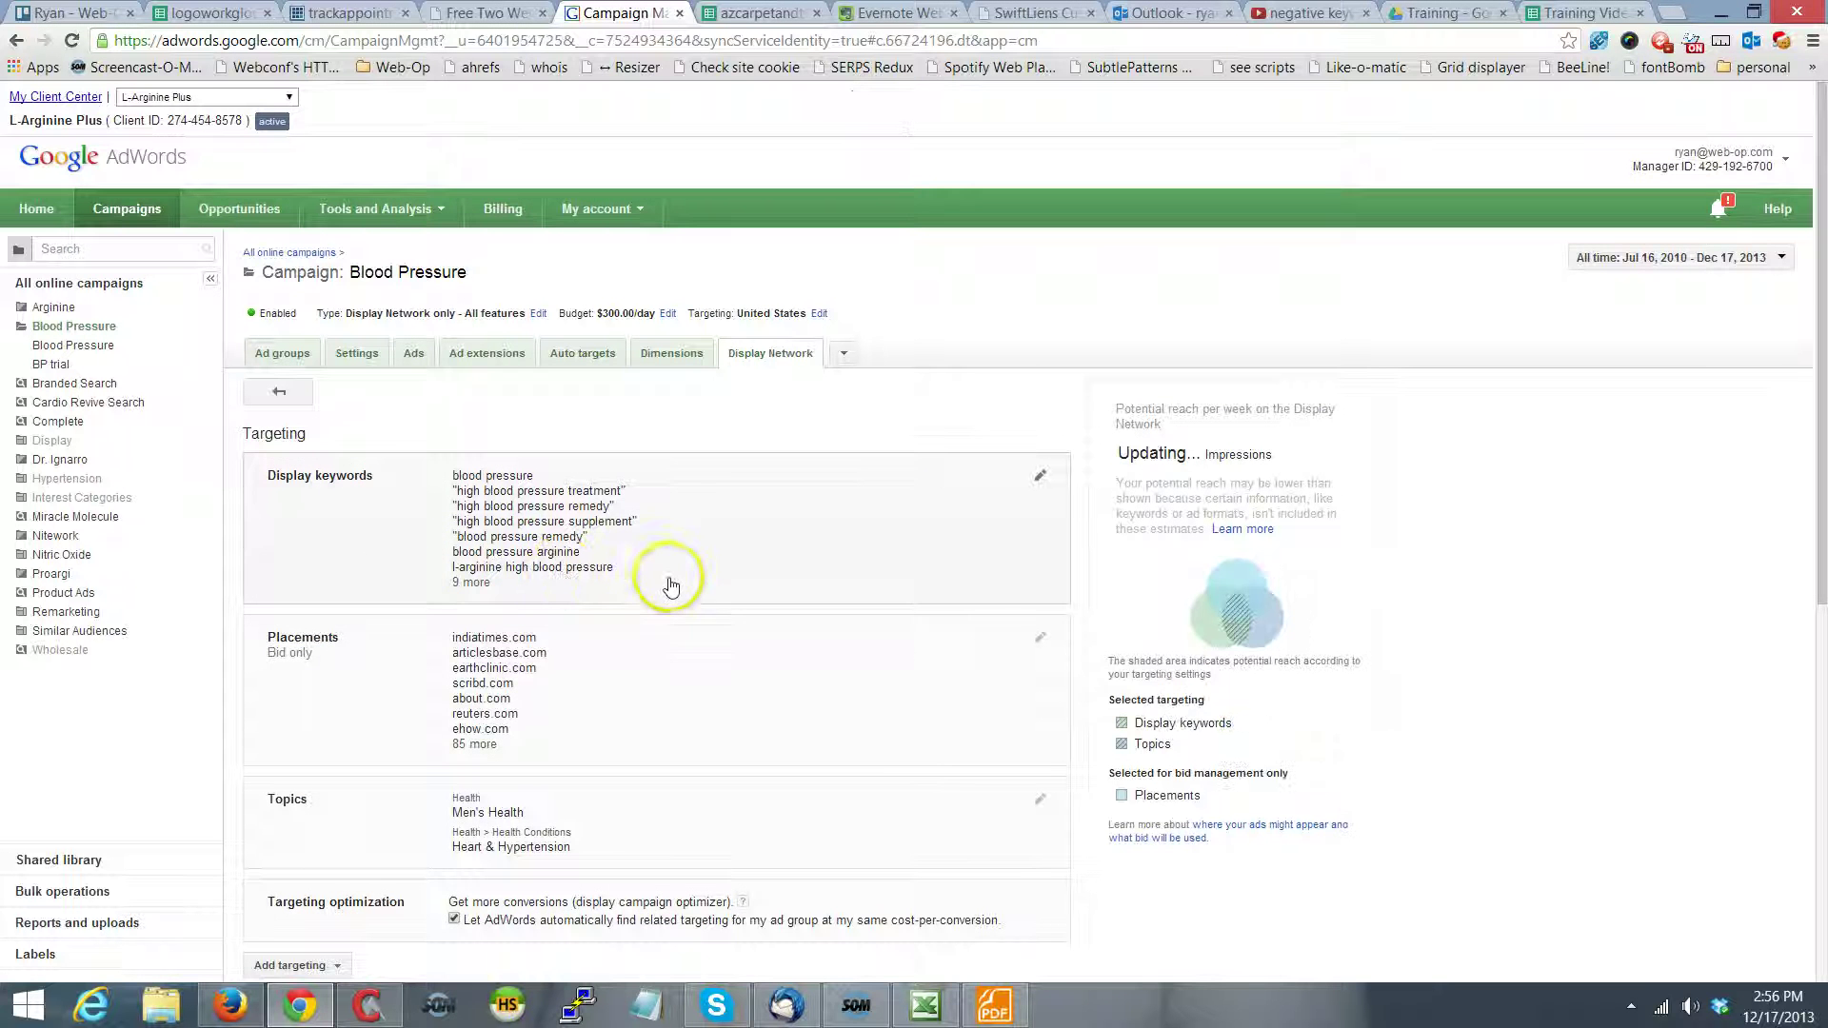
- Examine the ad group's targeting, its display campaign optimizer setting, and the ad group and campaign exclusions
scroll(653, 571, down, 4)
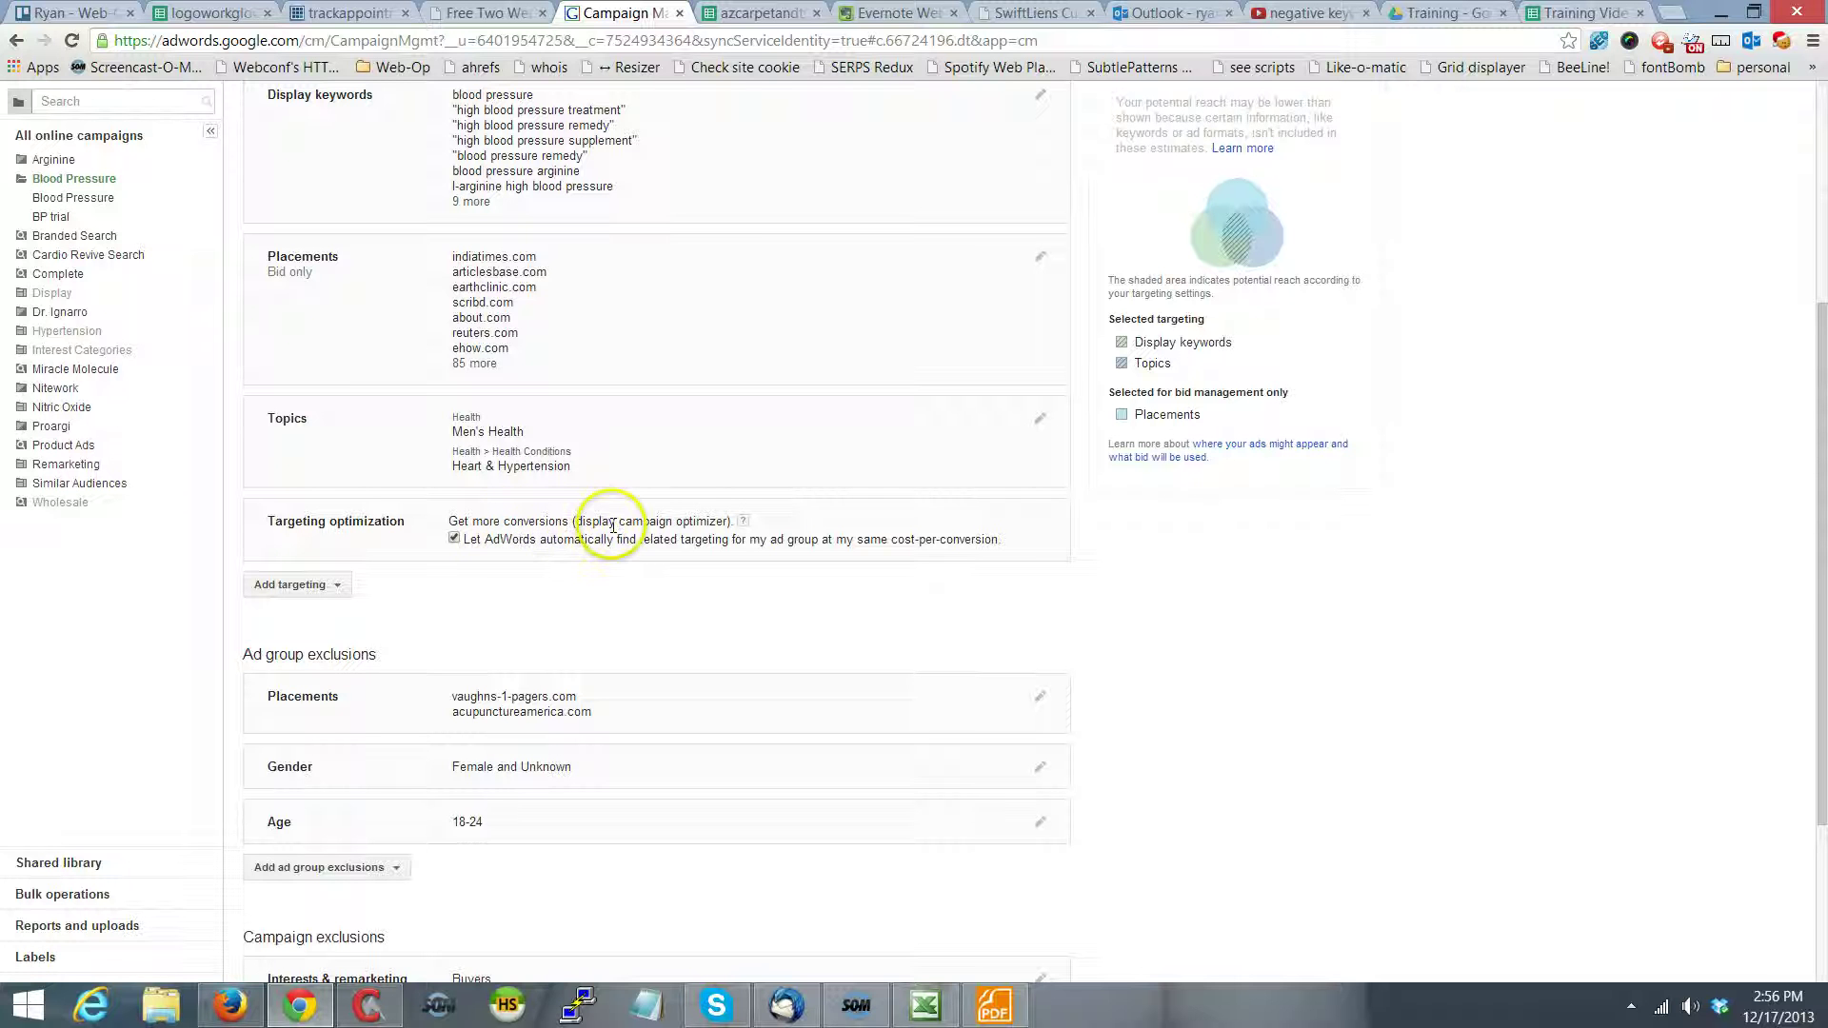
drag(573, 521, 733, 521)
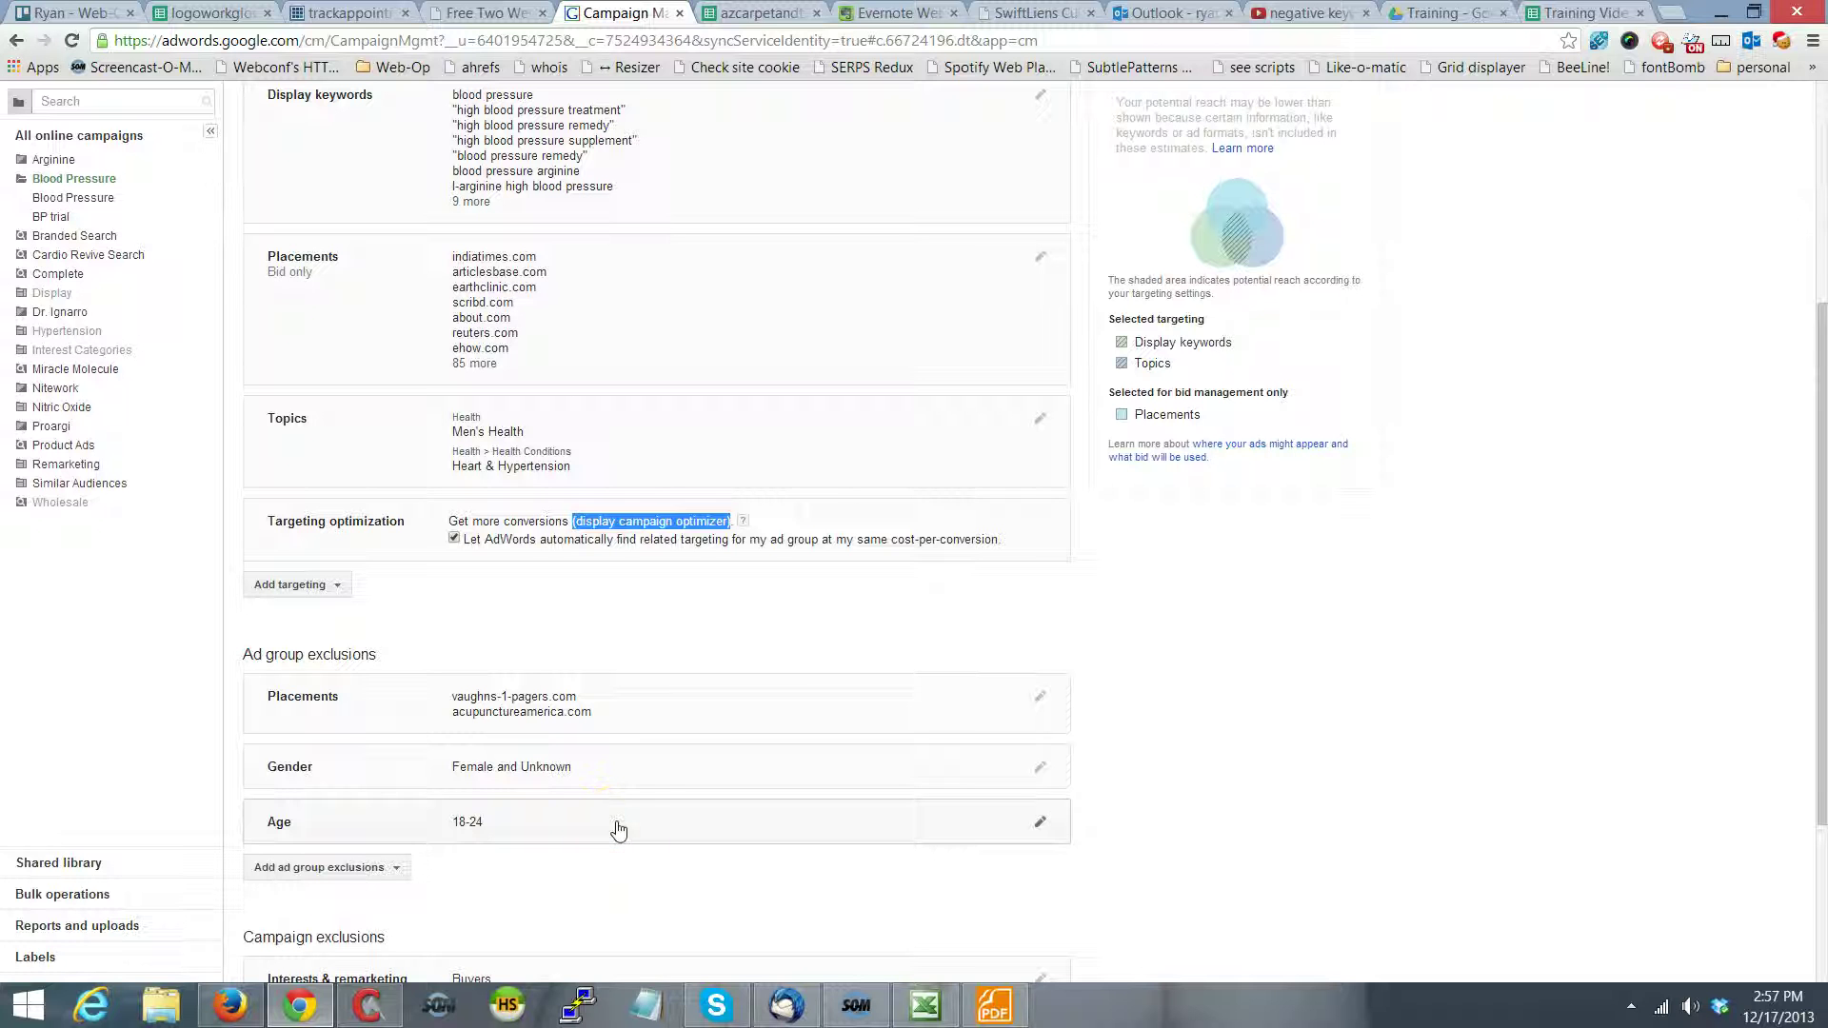
scroll(609, 838, down, 1)
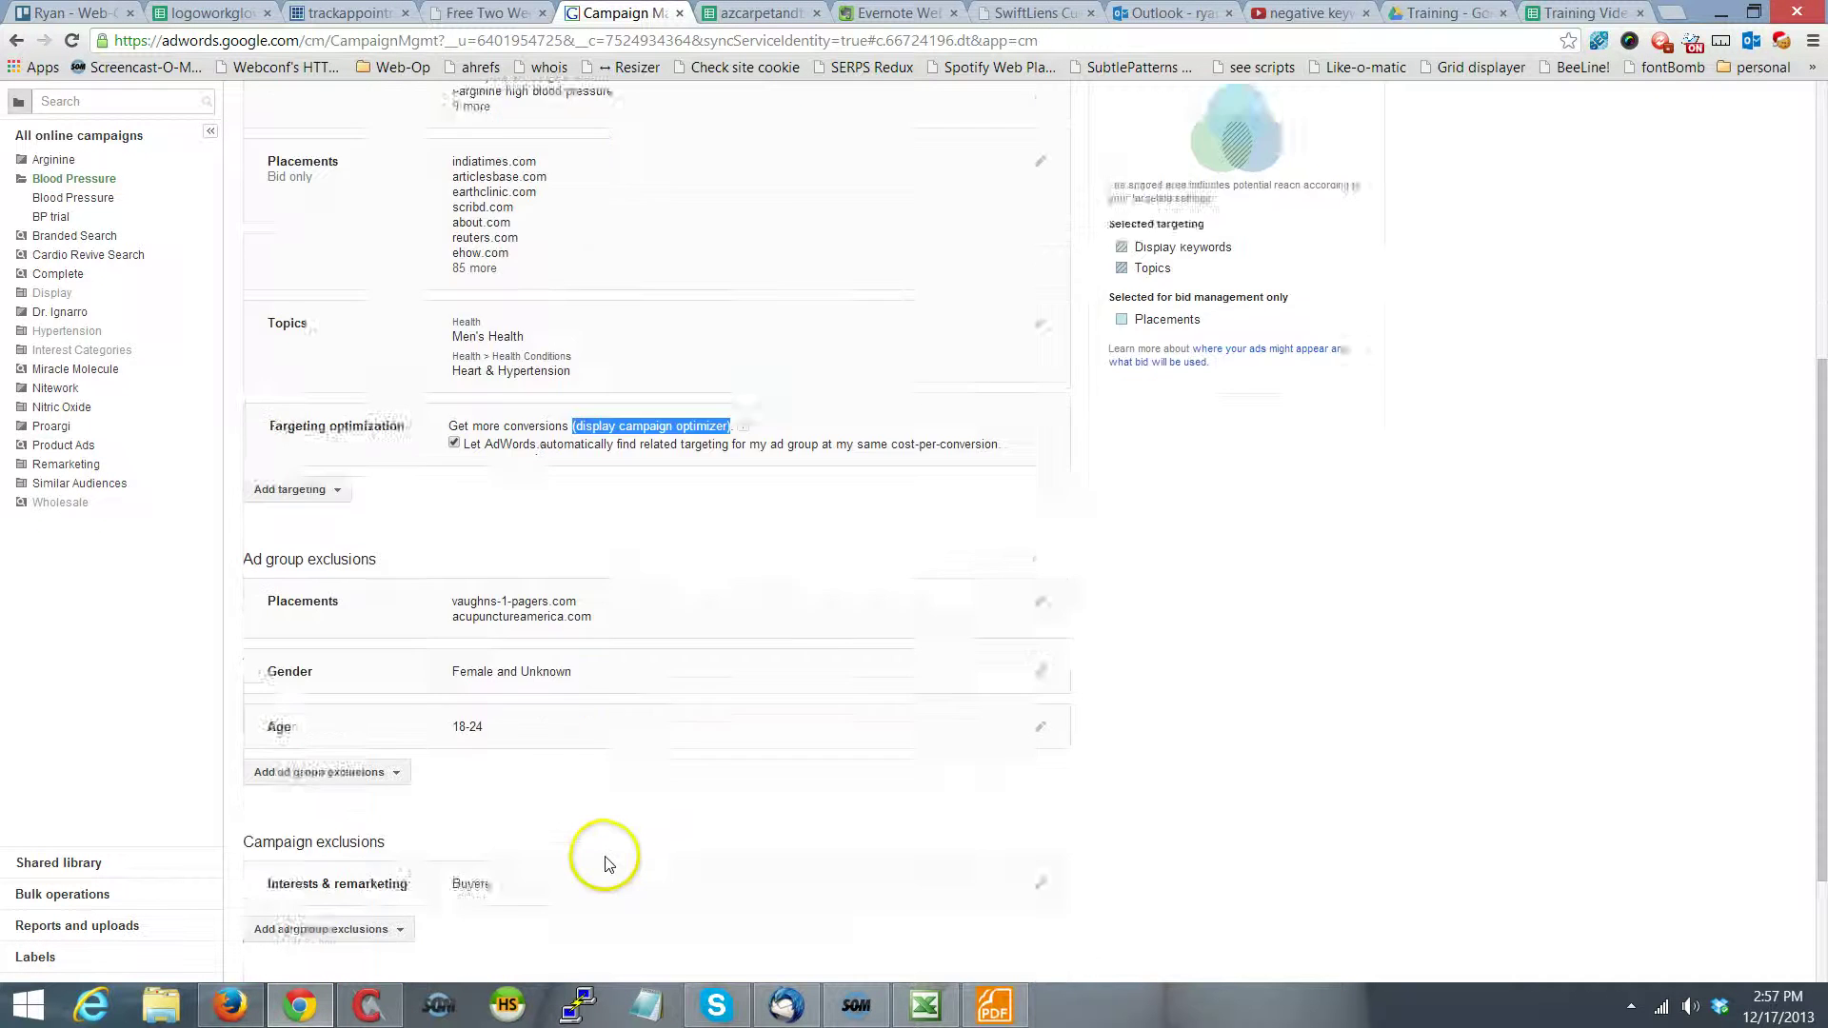
scroll(605, 861, down, 2)
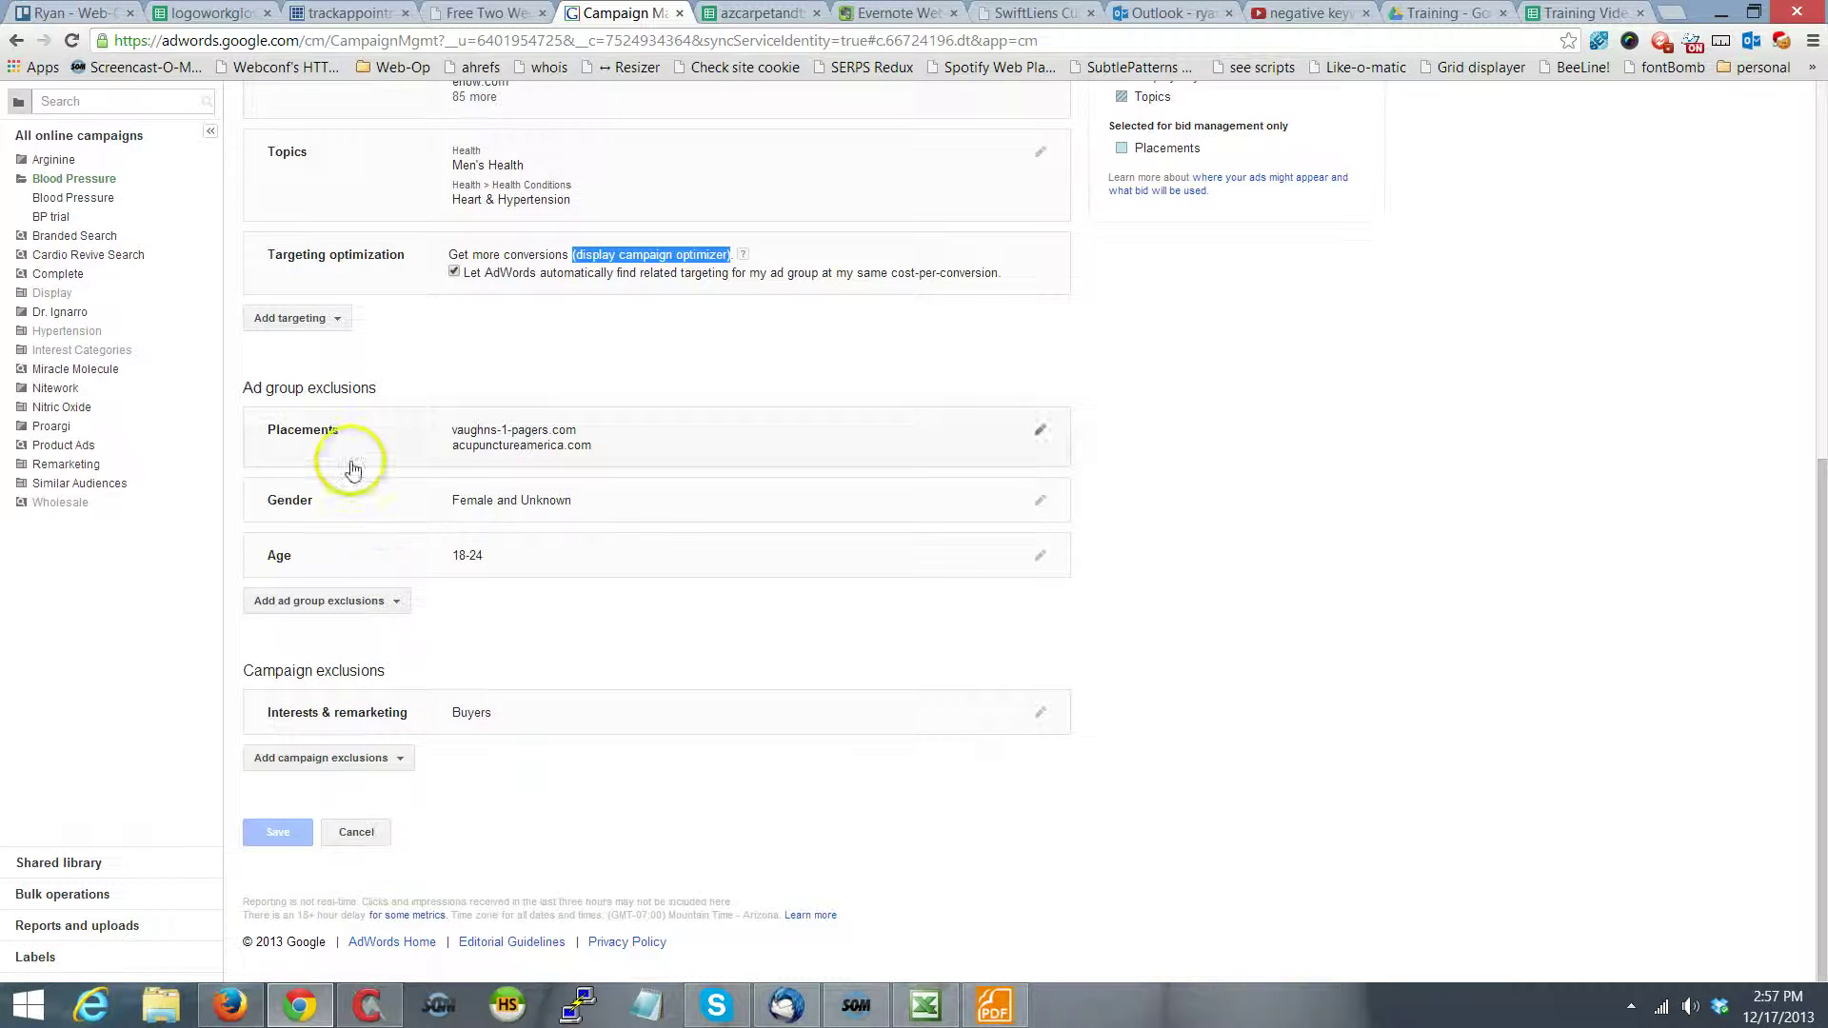
scroll(657, 818, up, 7)
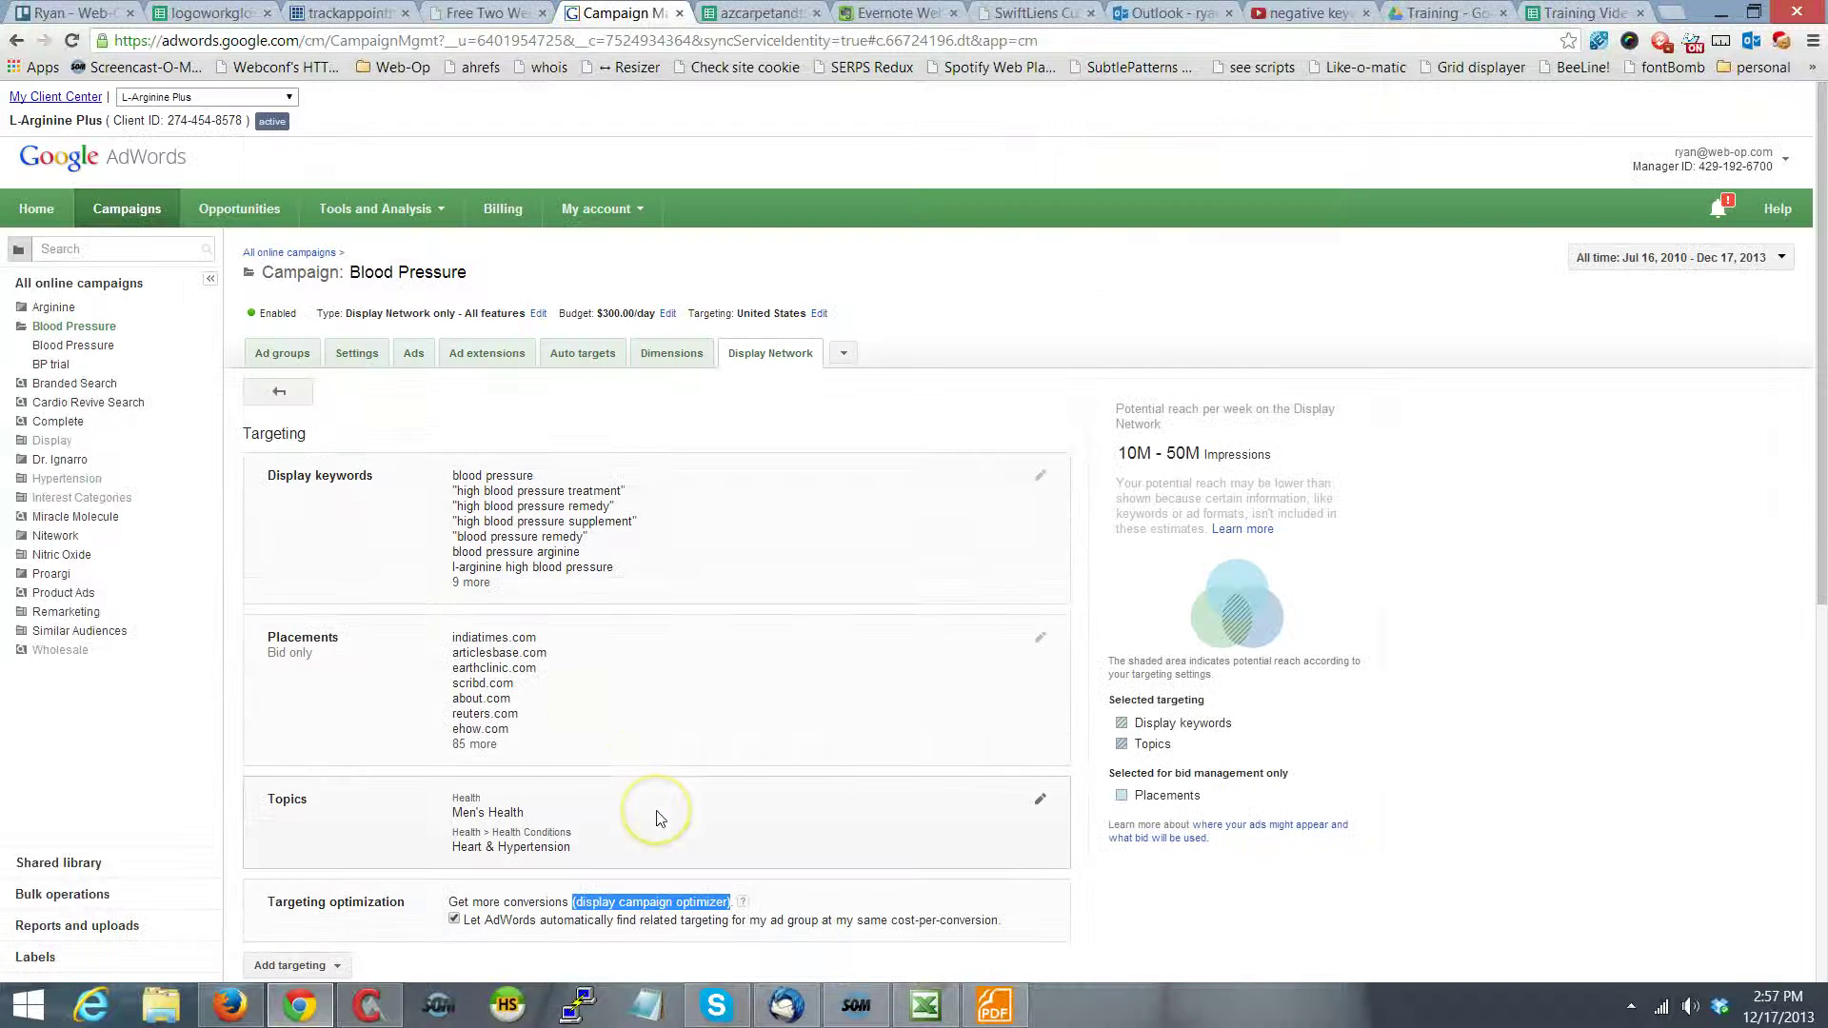
- Leave the targeting settings without changes and select the "high blood pressure treatment" display keyword
click(279, 391)
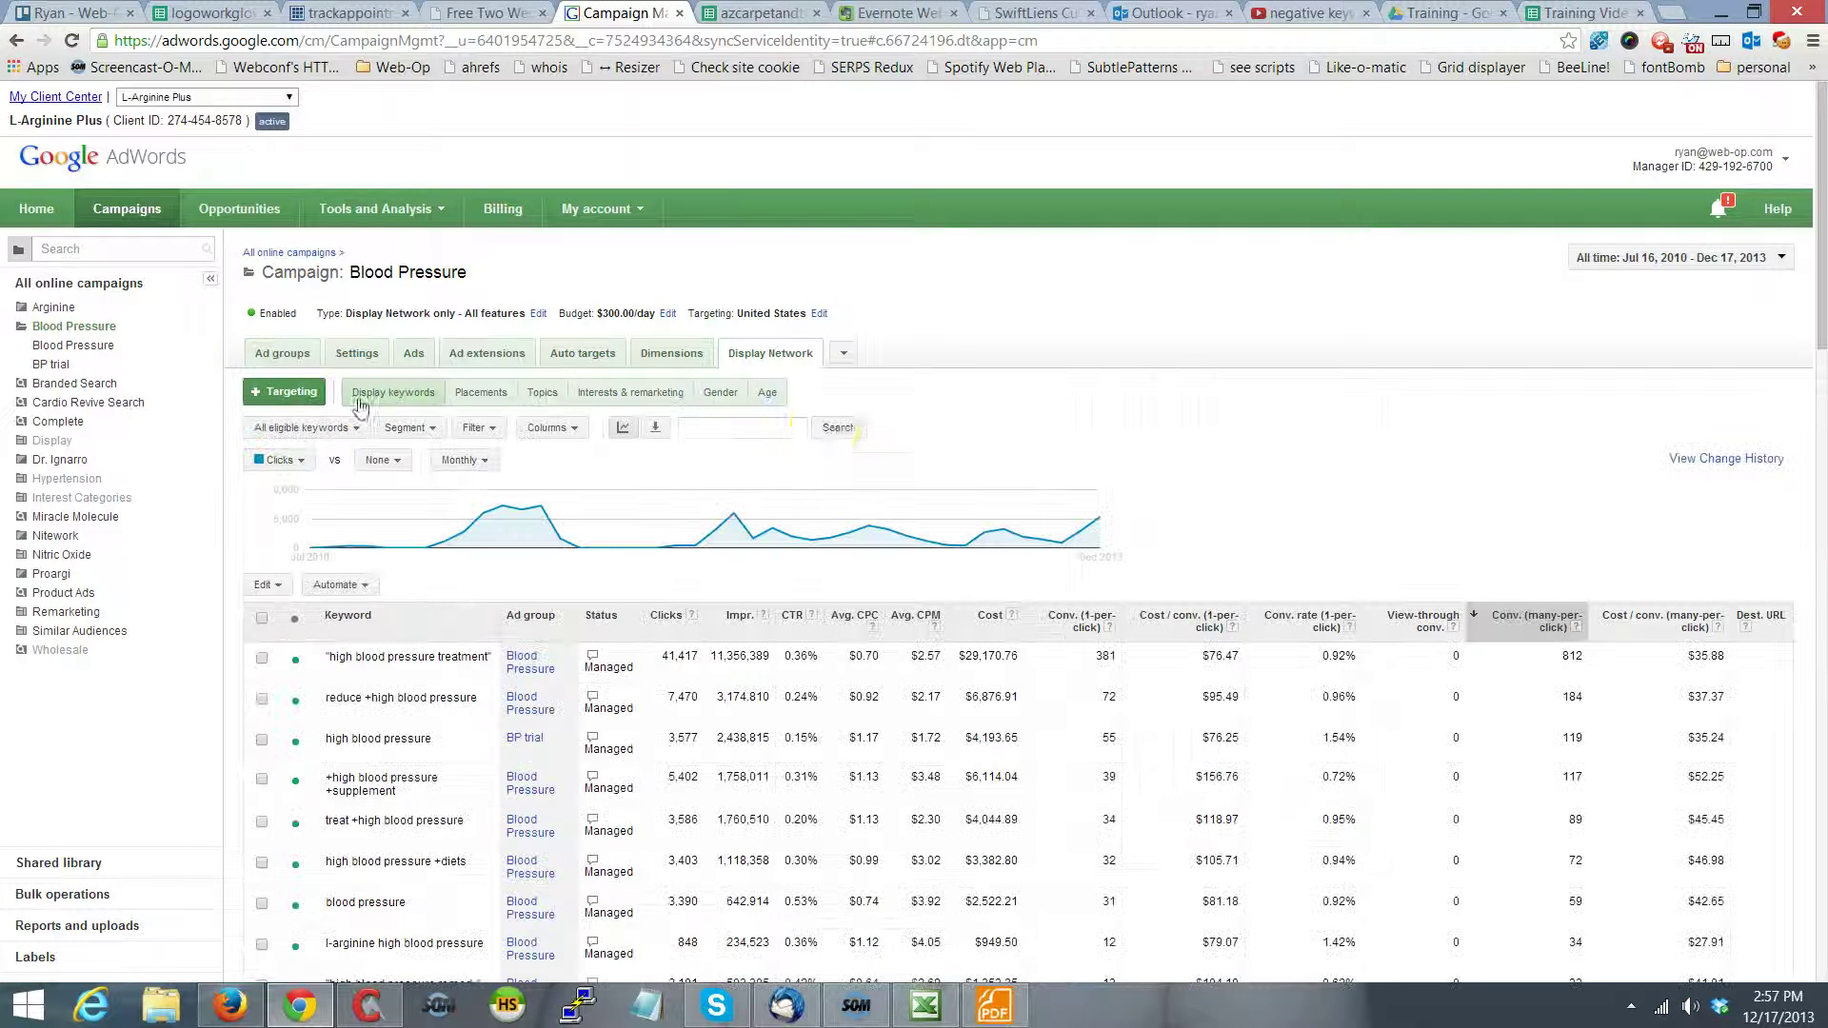
click(261, 658)
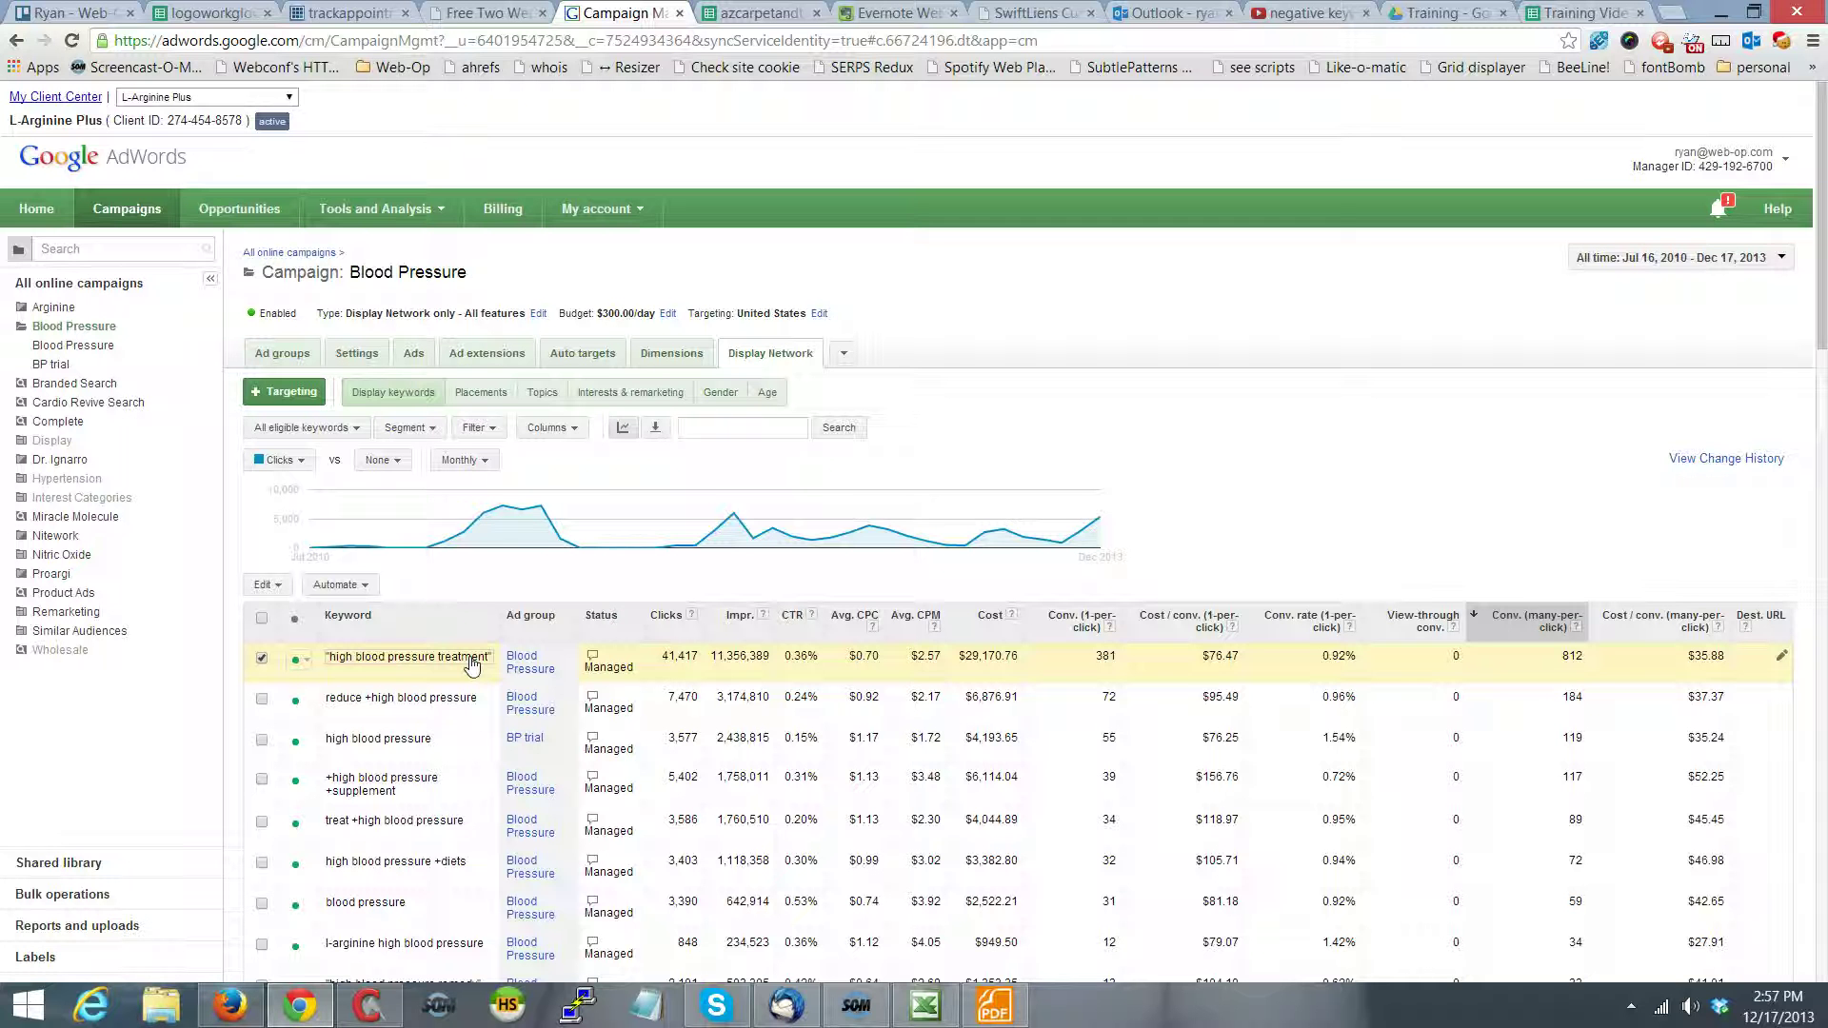
- Show the Blood Pressure campaign's placements for the last 30 days
click(477, 401)
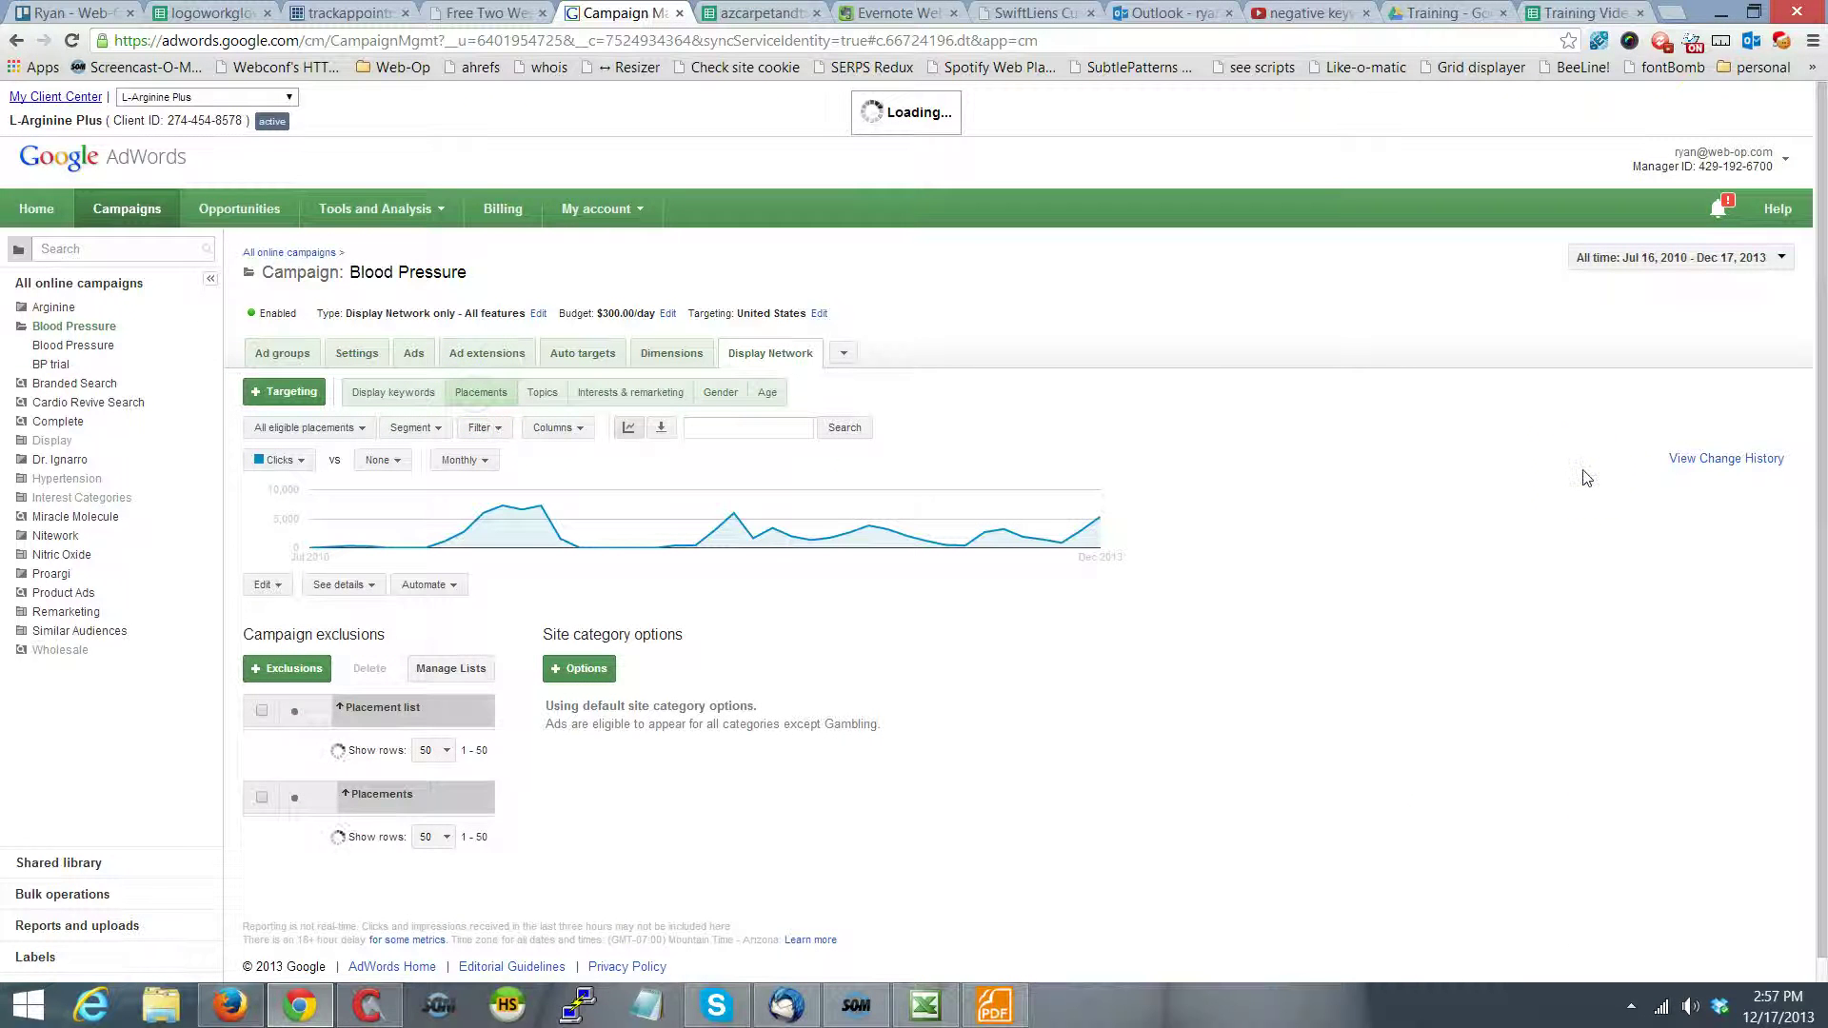
click(1686, 258)
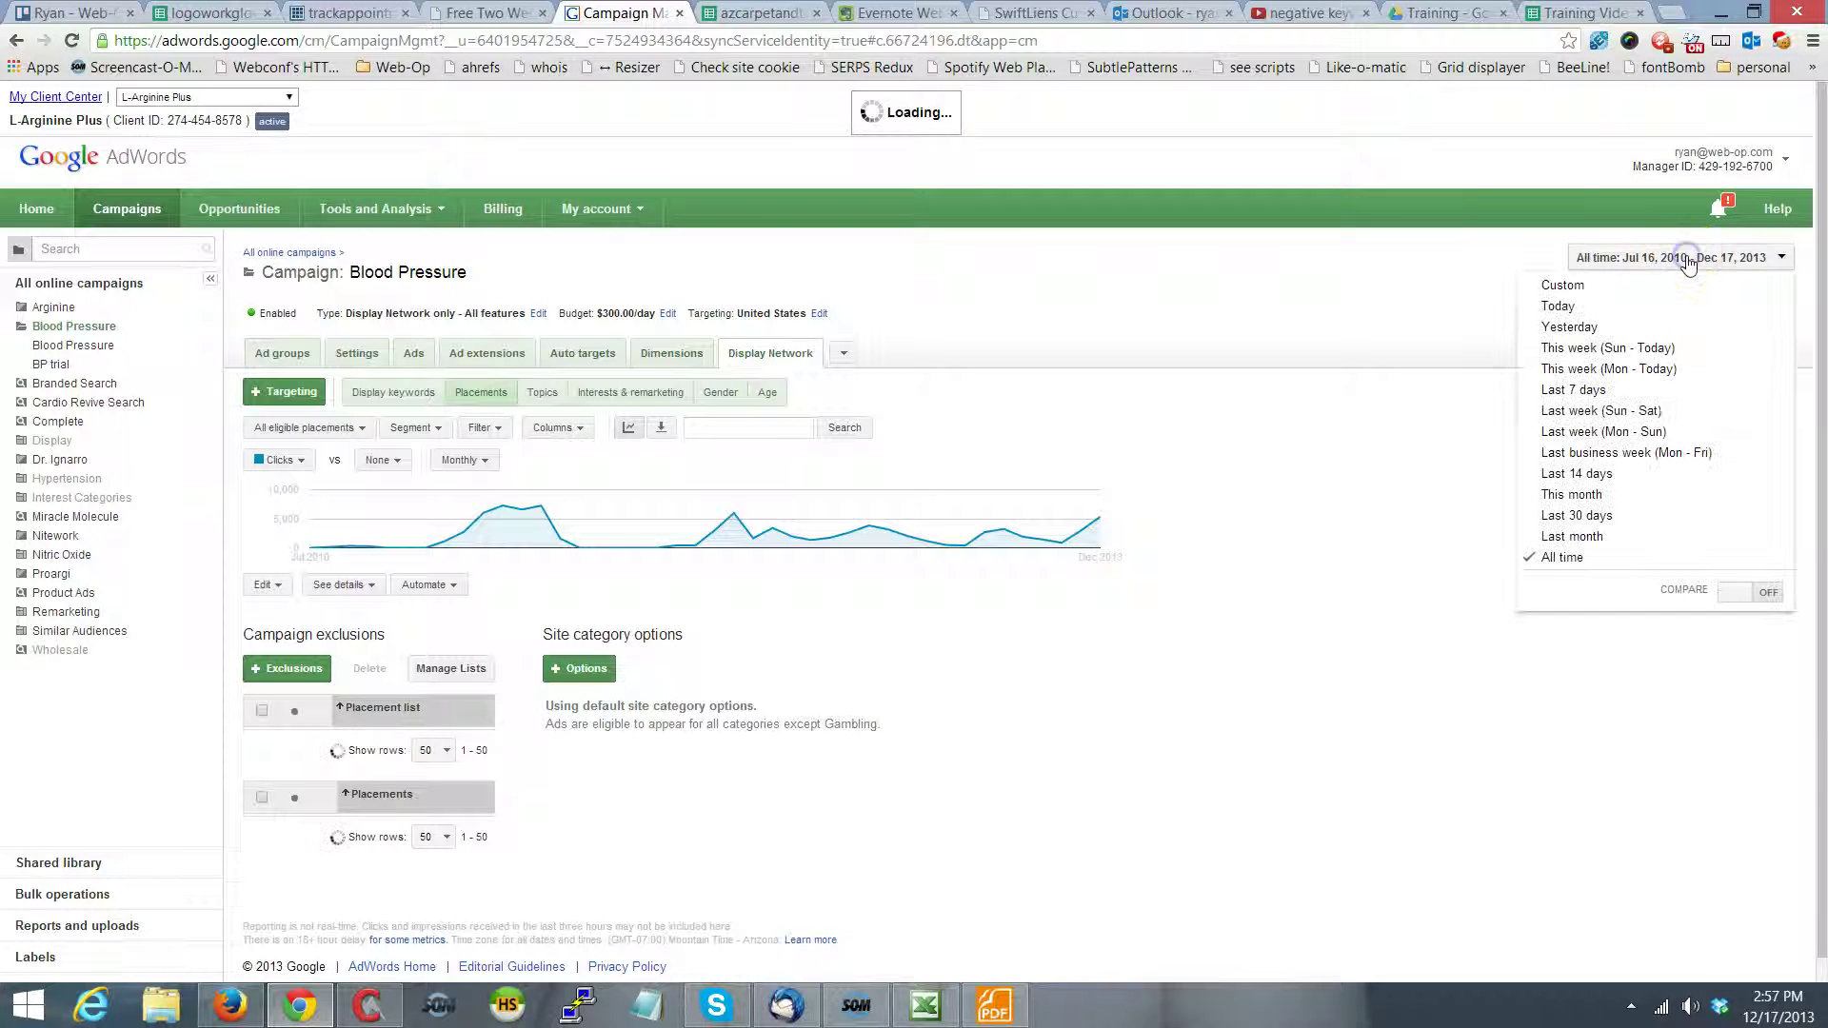
click(1578, 515)
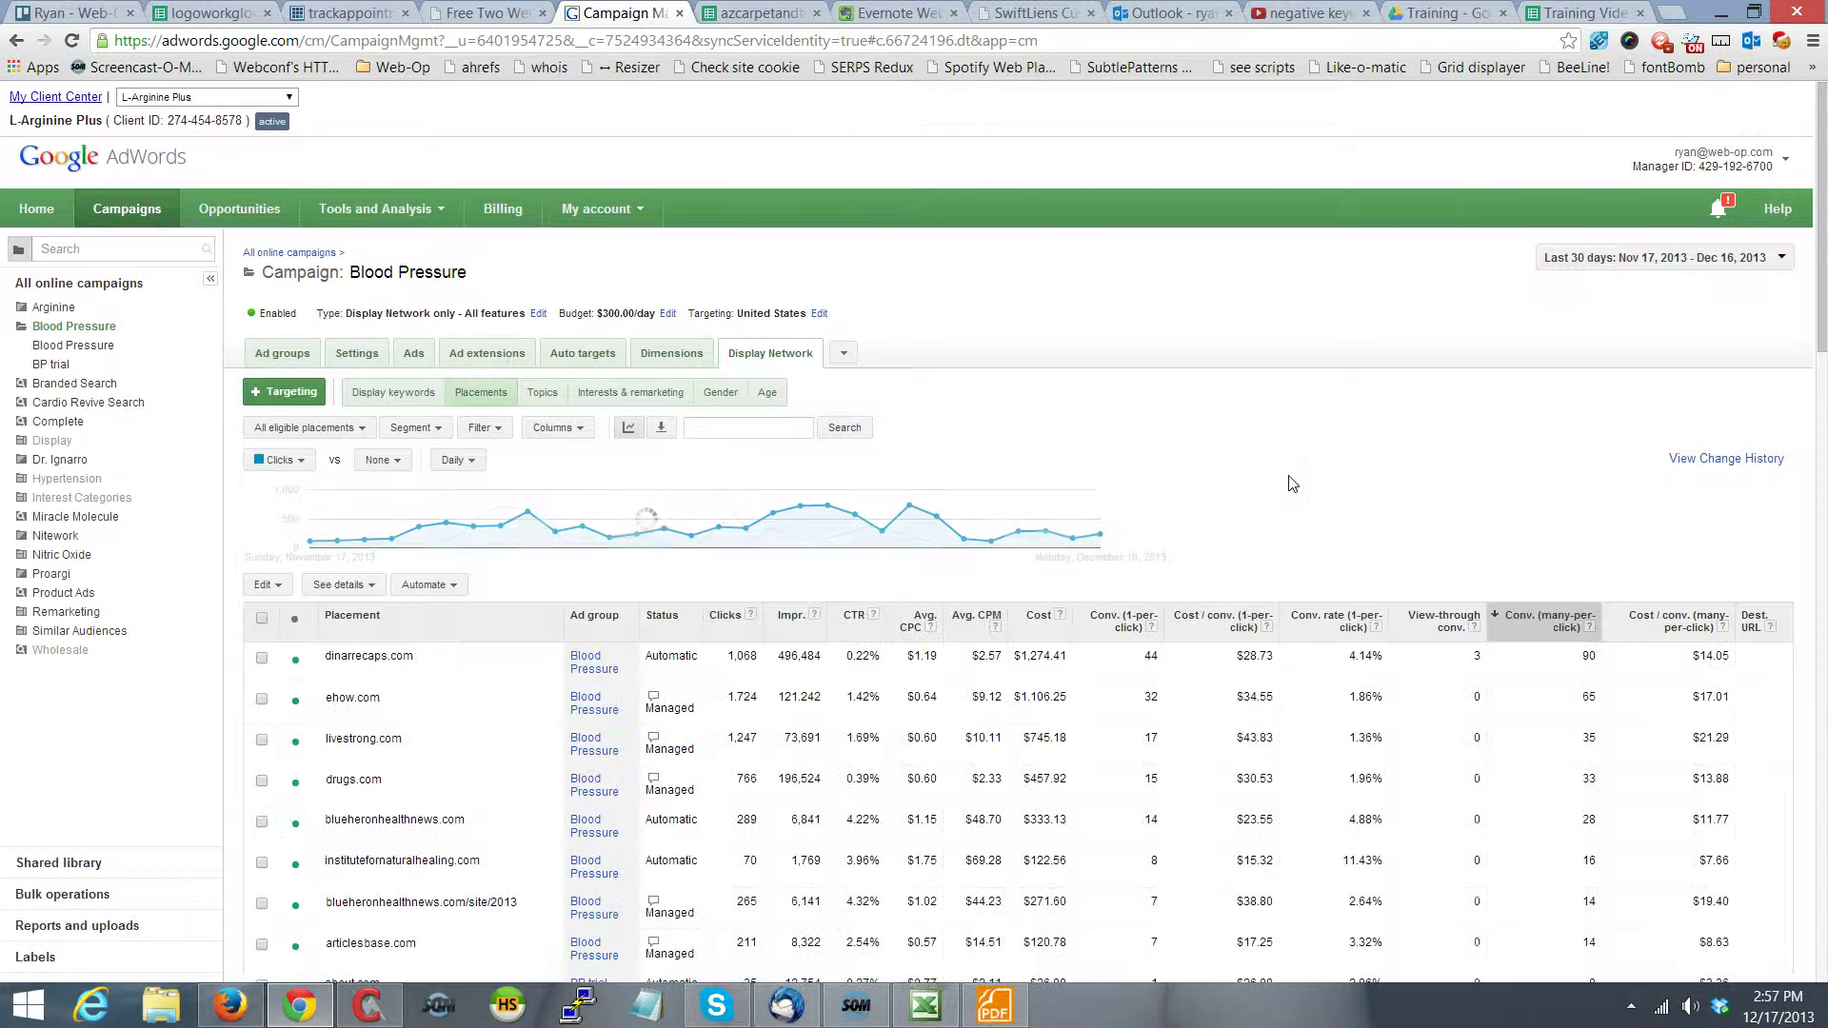
- Examine the placements list, comparing the automatic and managed statuses with their conversion figures
scroll(1304, 485, down, 1)
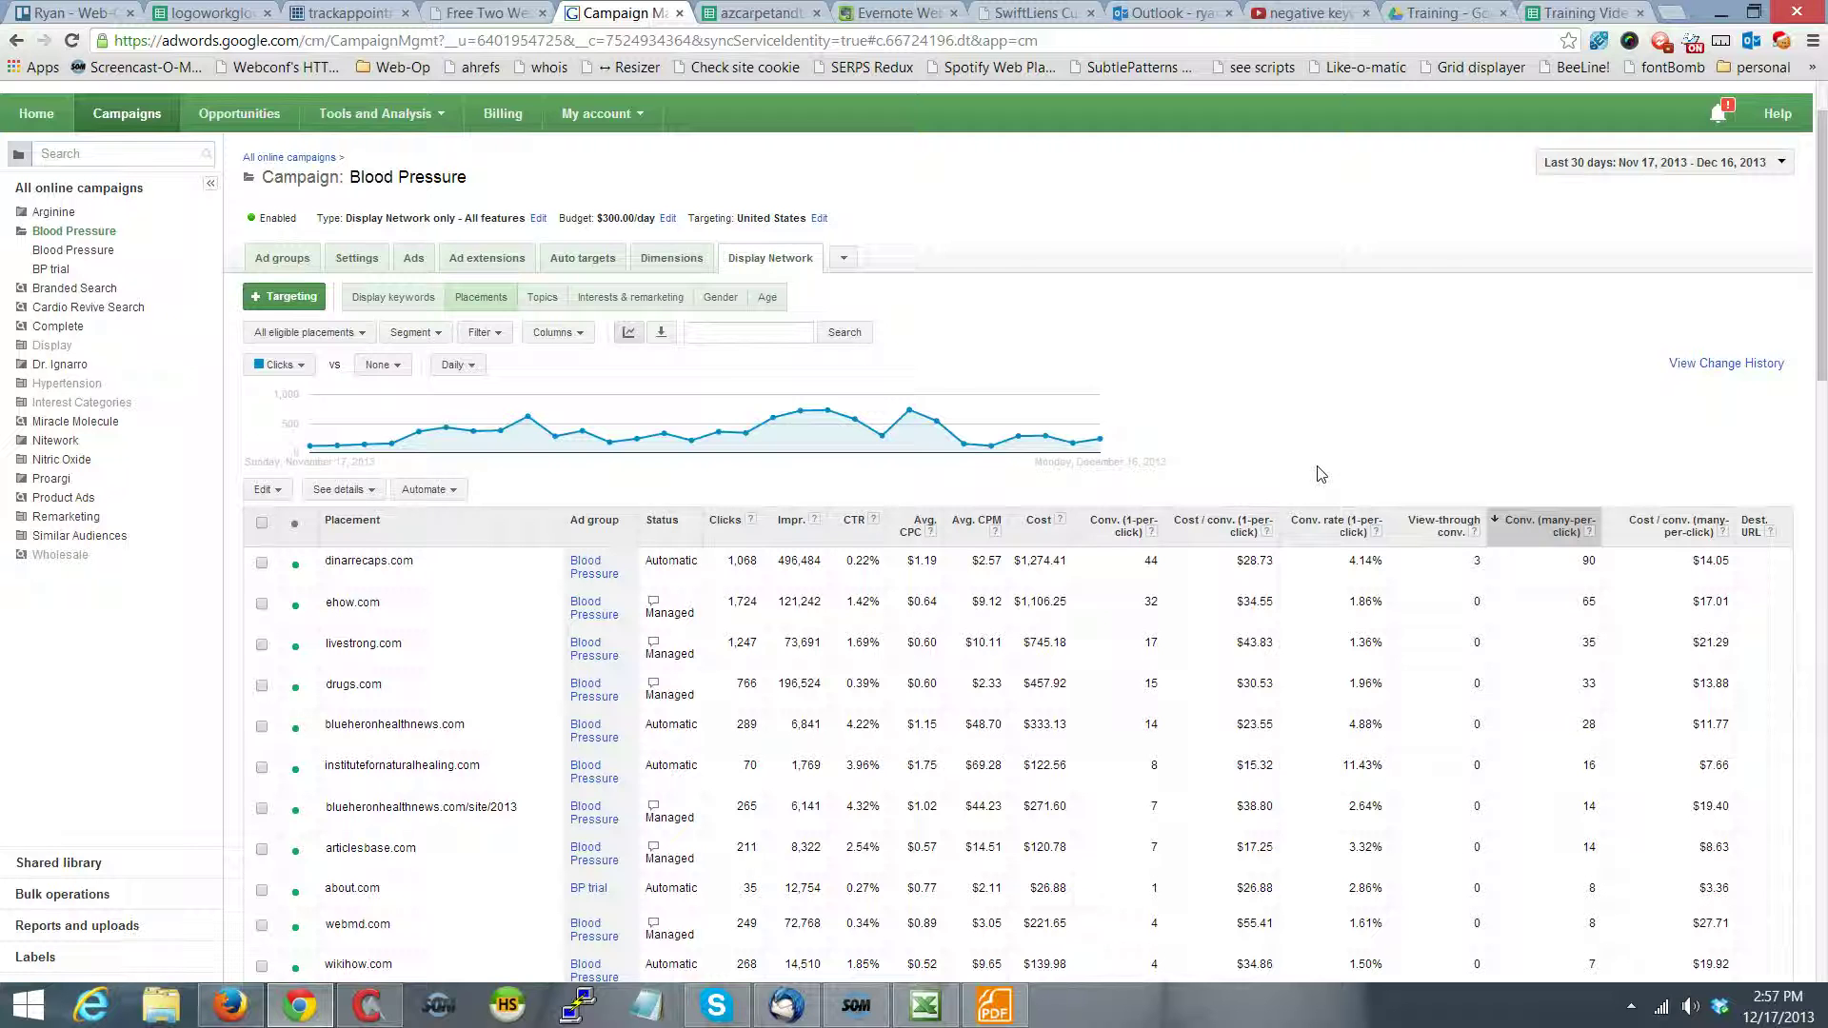
scroll(1320, 473, down, 10)
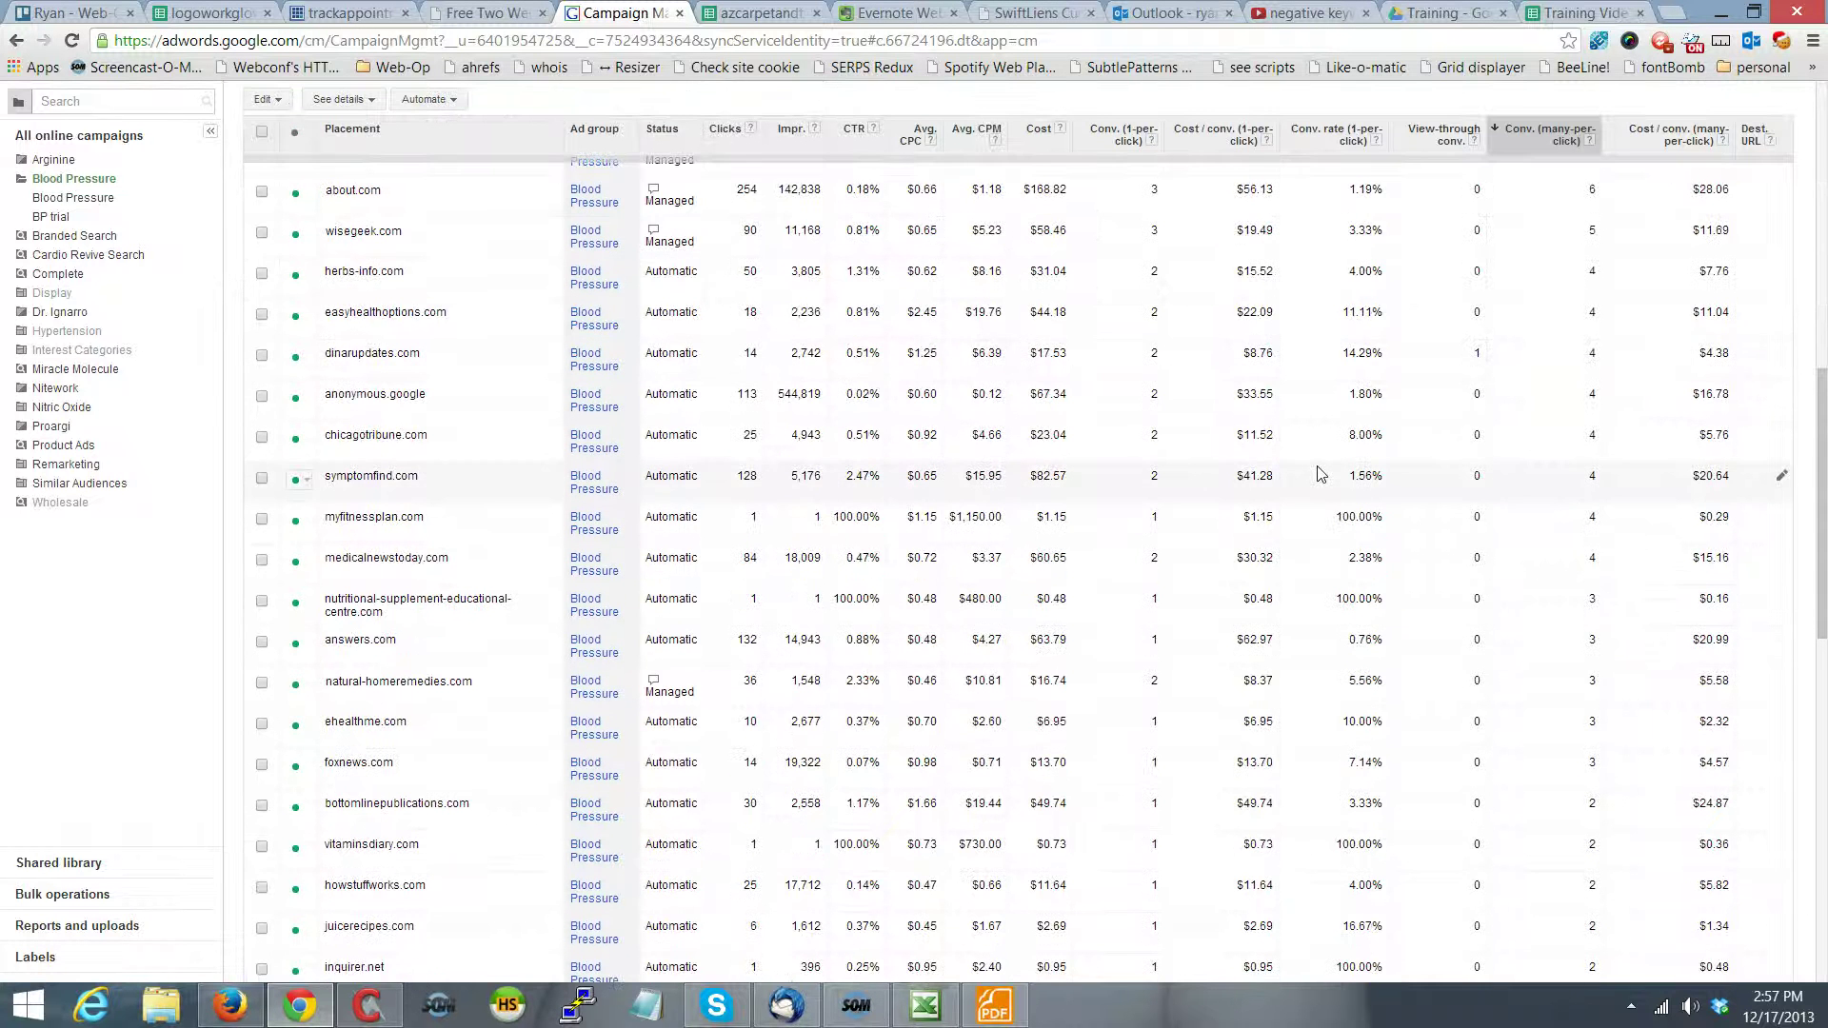
scroll(1320, 473, up, 10)
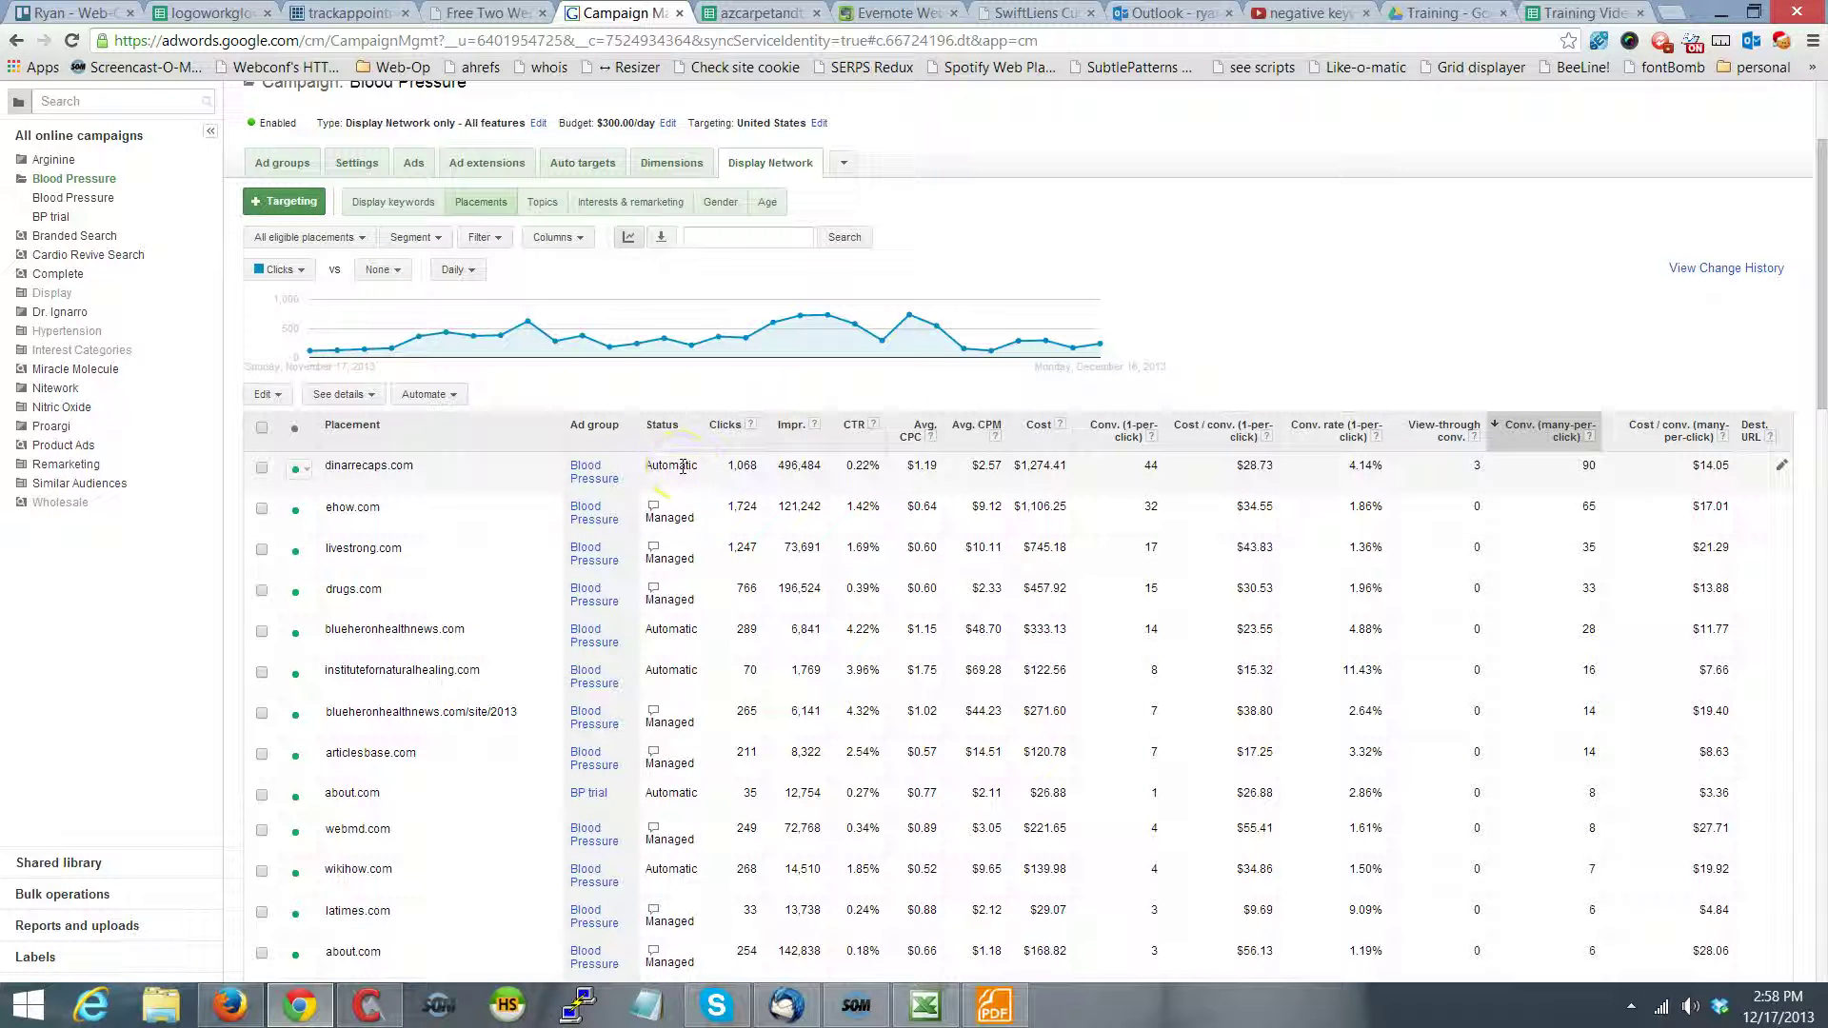
scroll(684, 467, up, 1)
scroll(684, 469, down, 2)
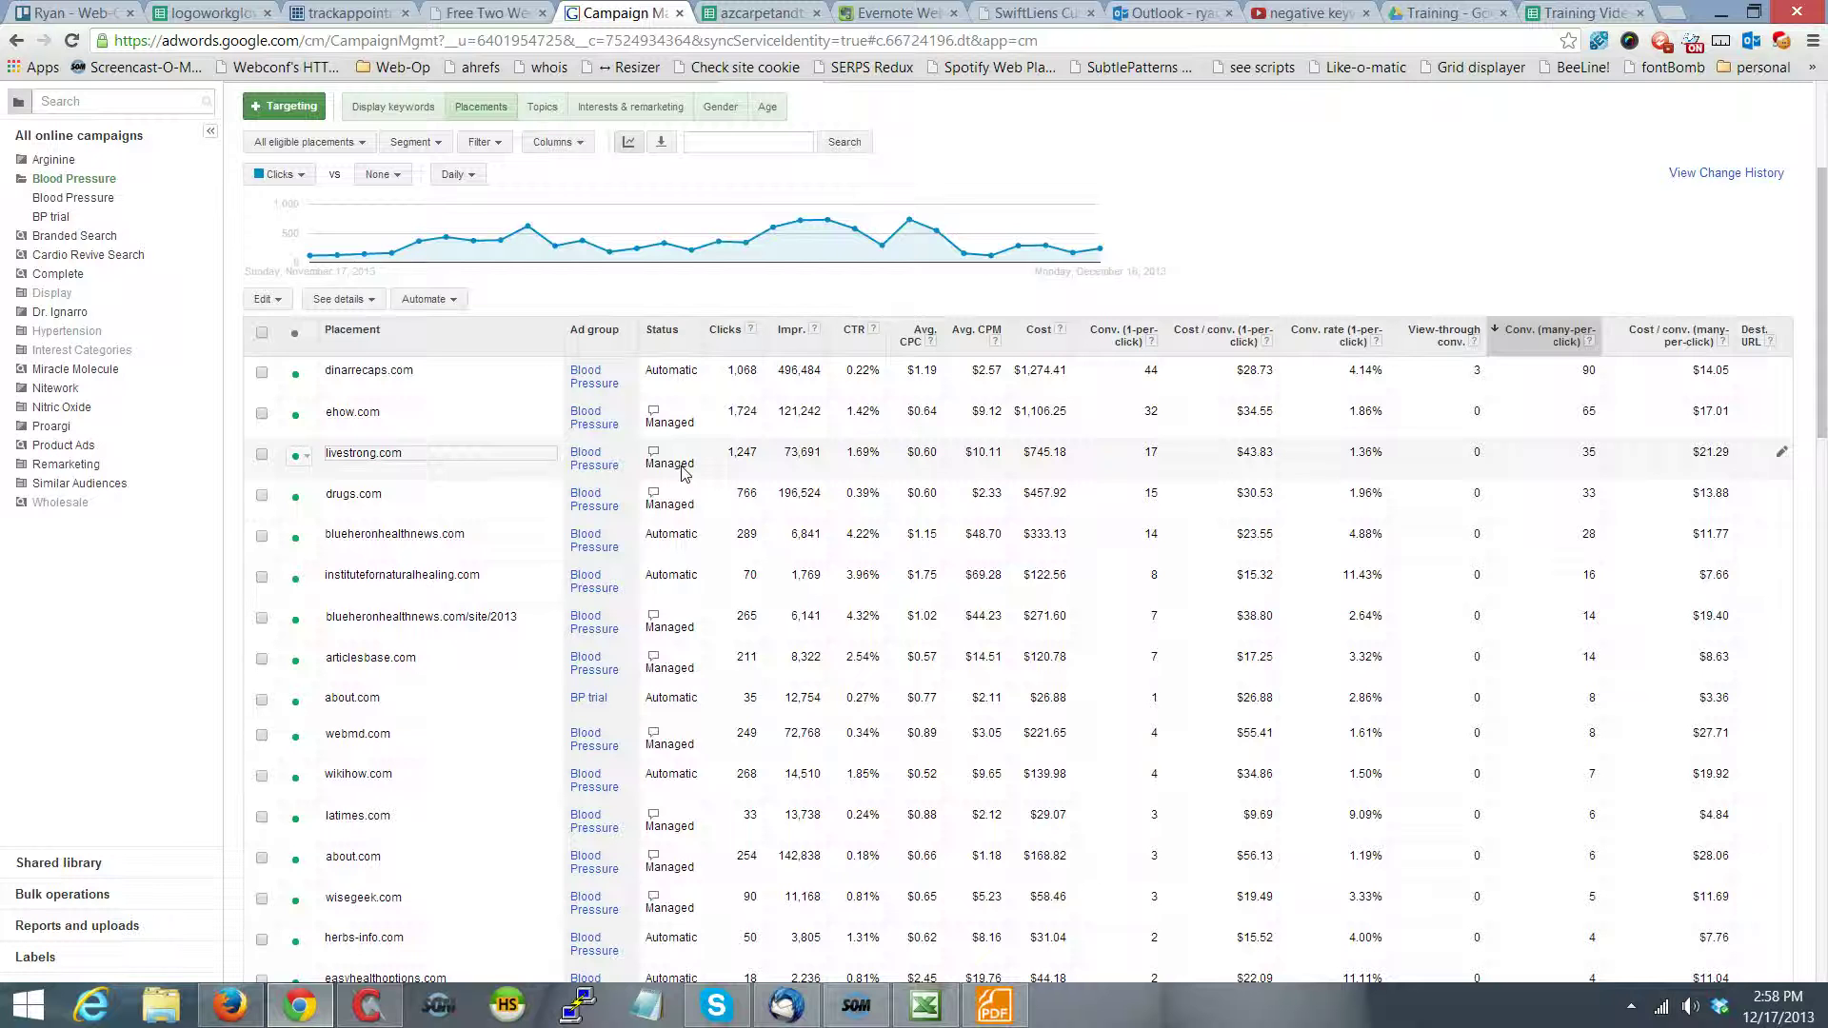
scroll(682, 470, up, 2)
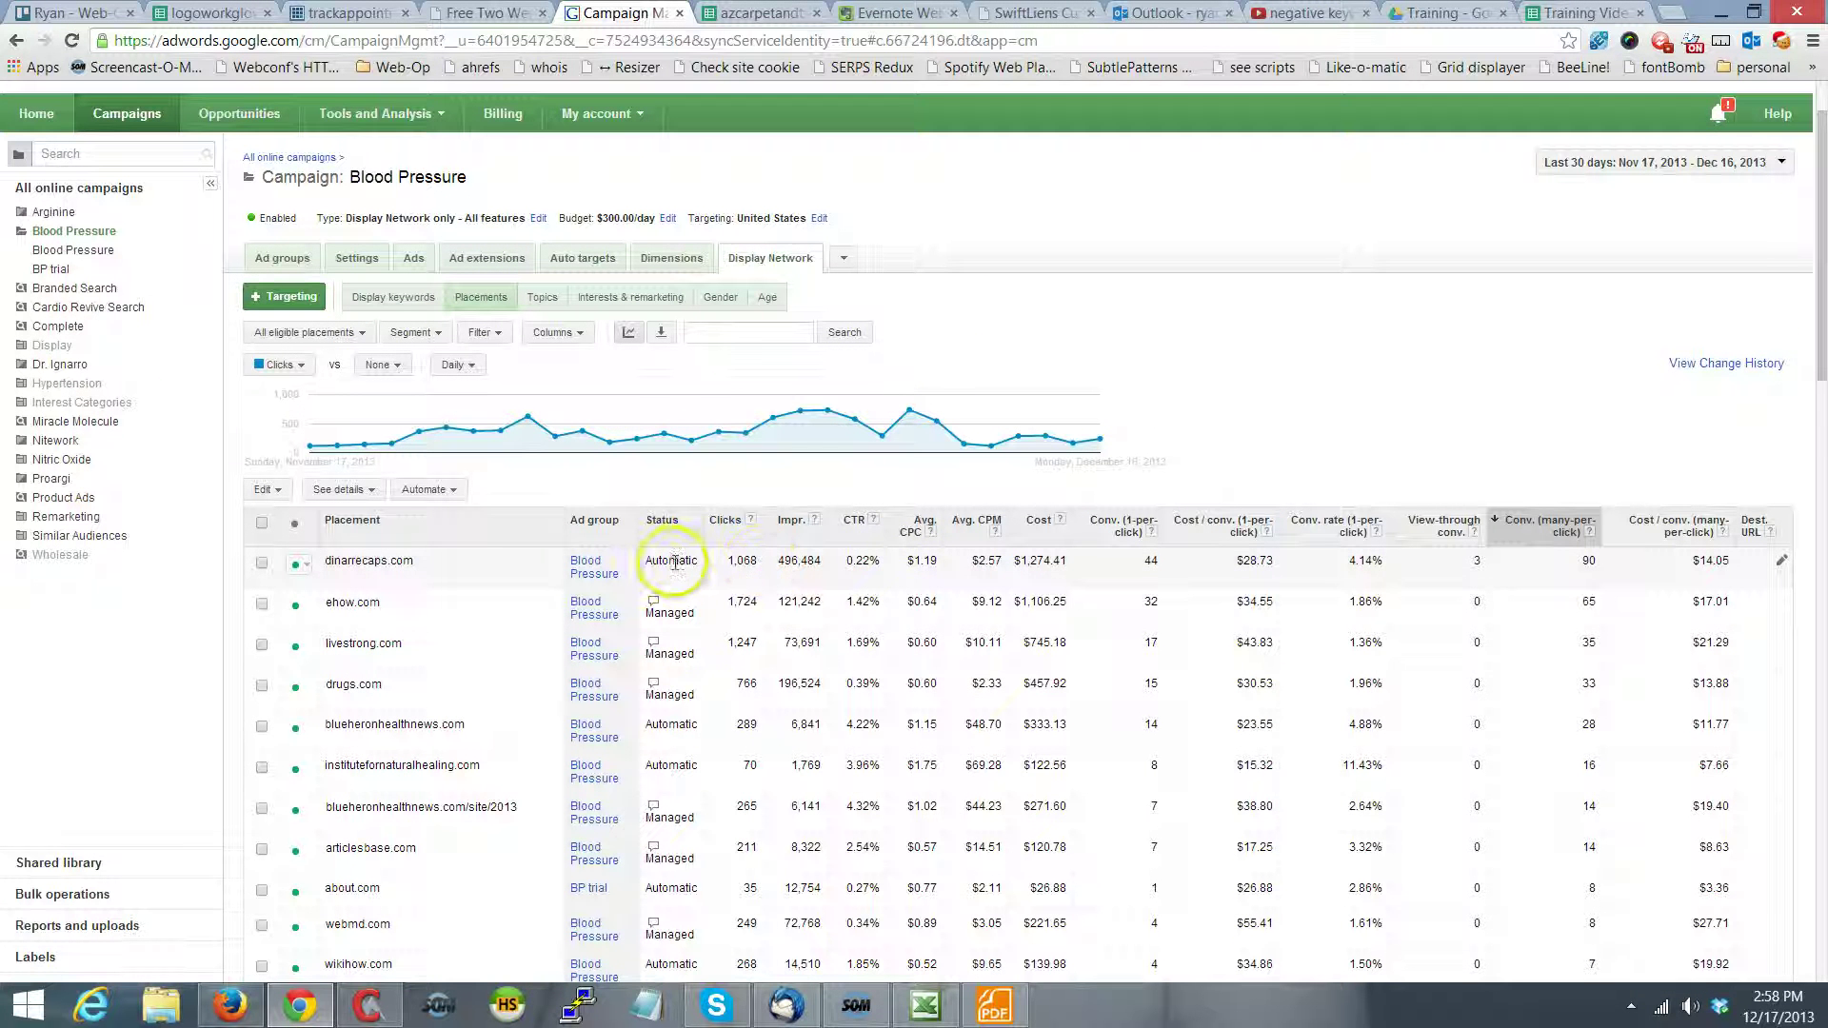
- Select the ehow.com placement and view the bid, exclusion and other edit options available for it
click(262, 604)
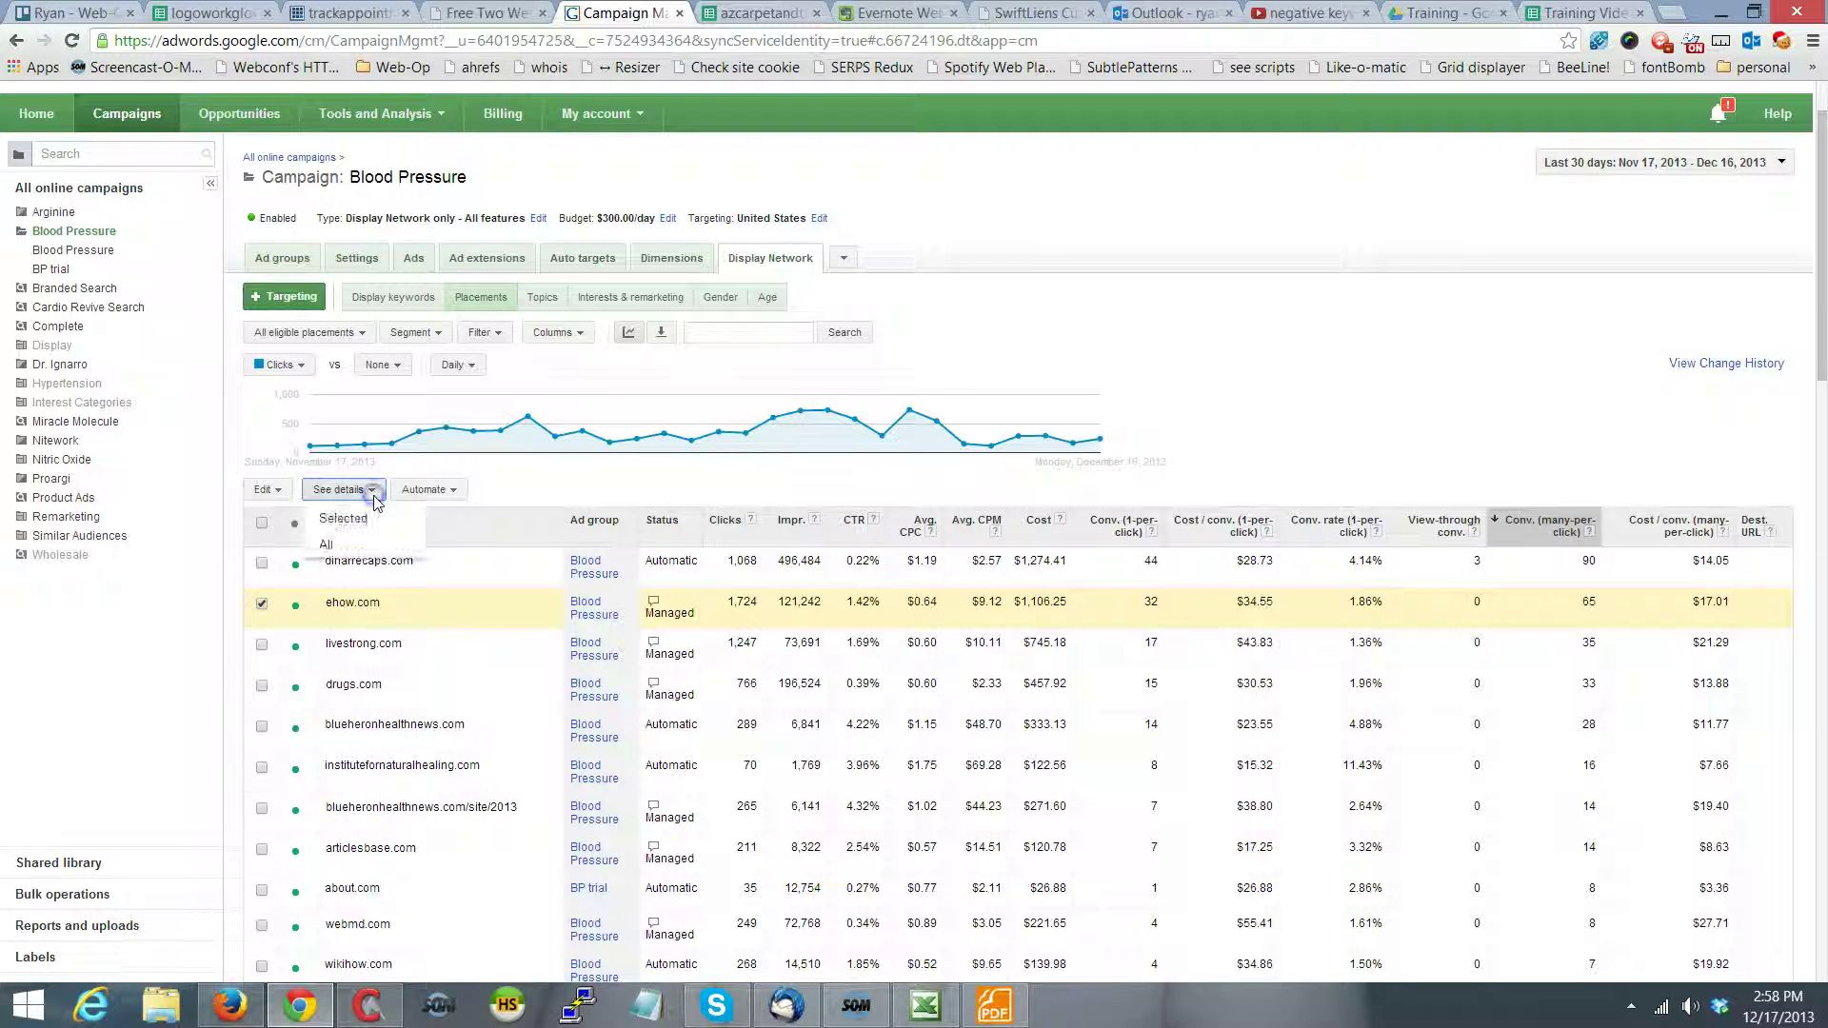
click(281, 493)
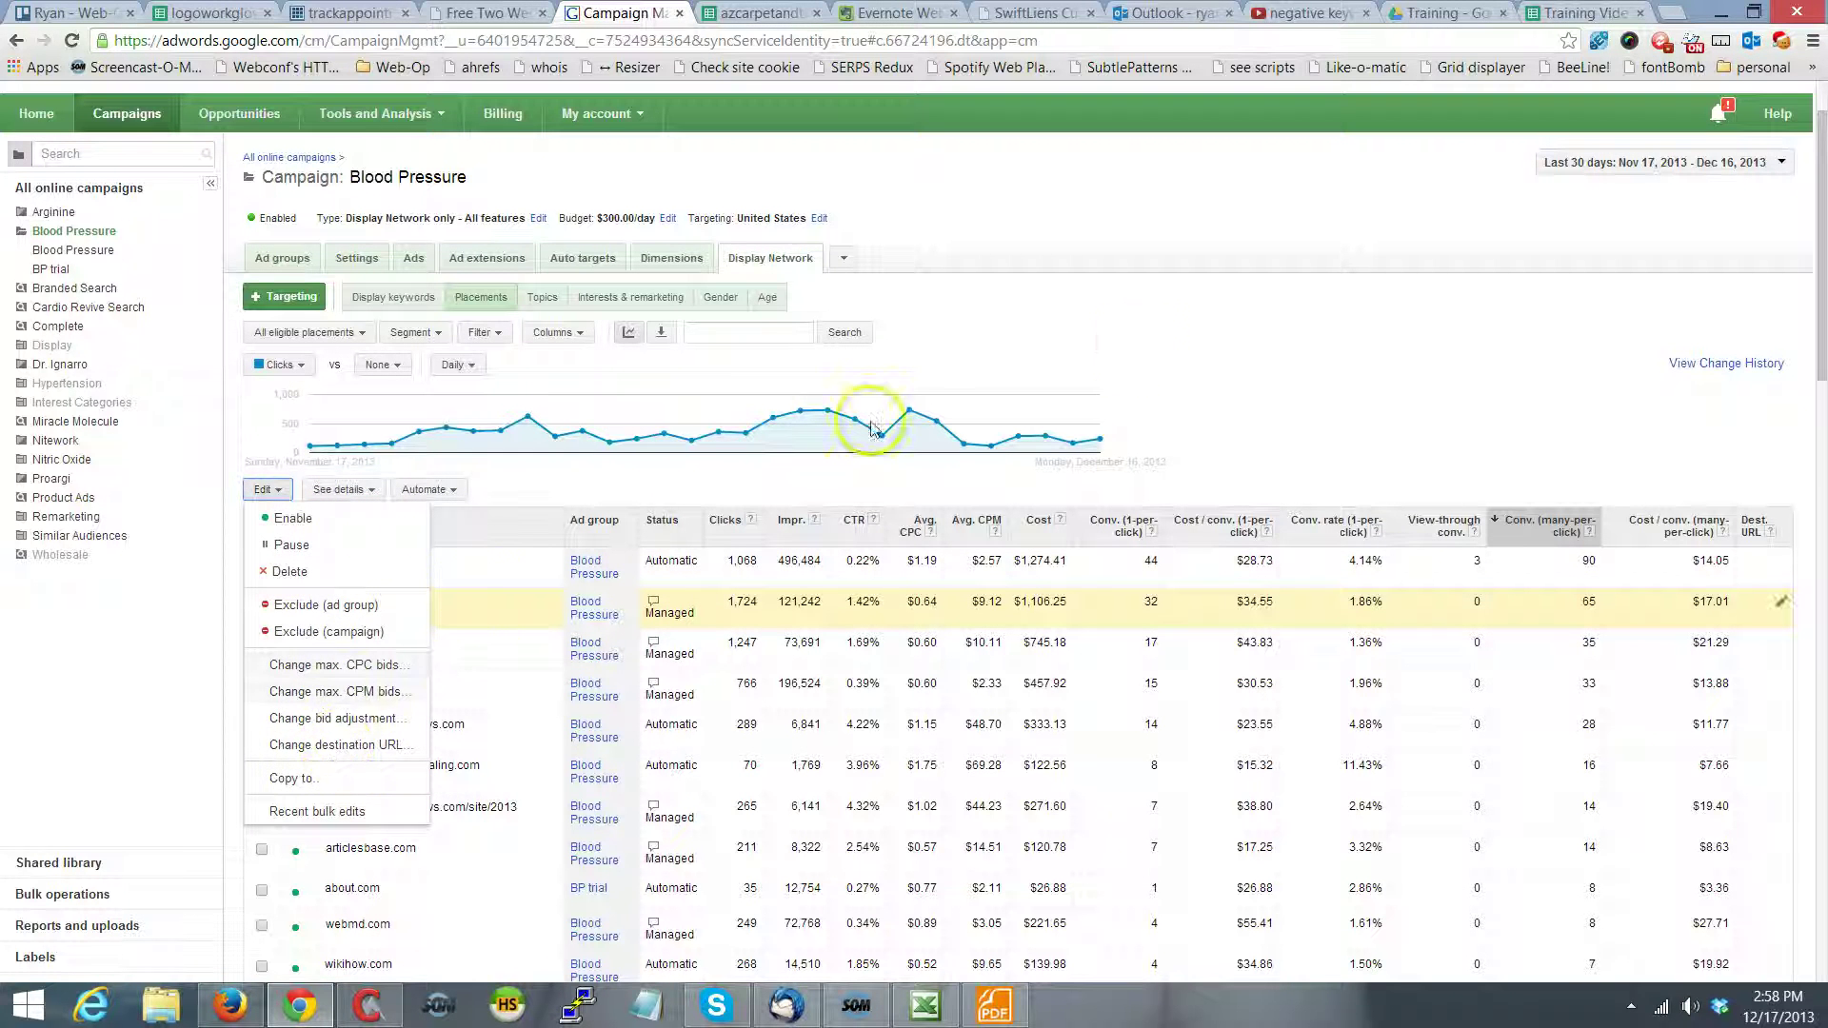
click(1138, 338)
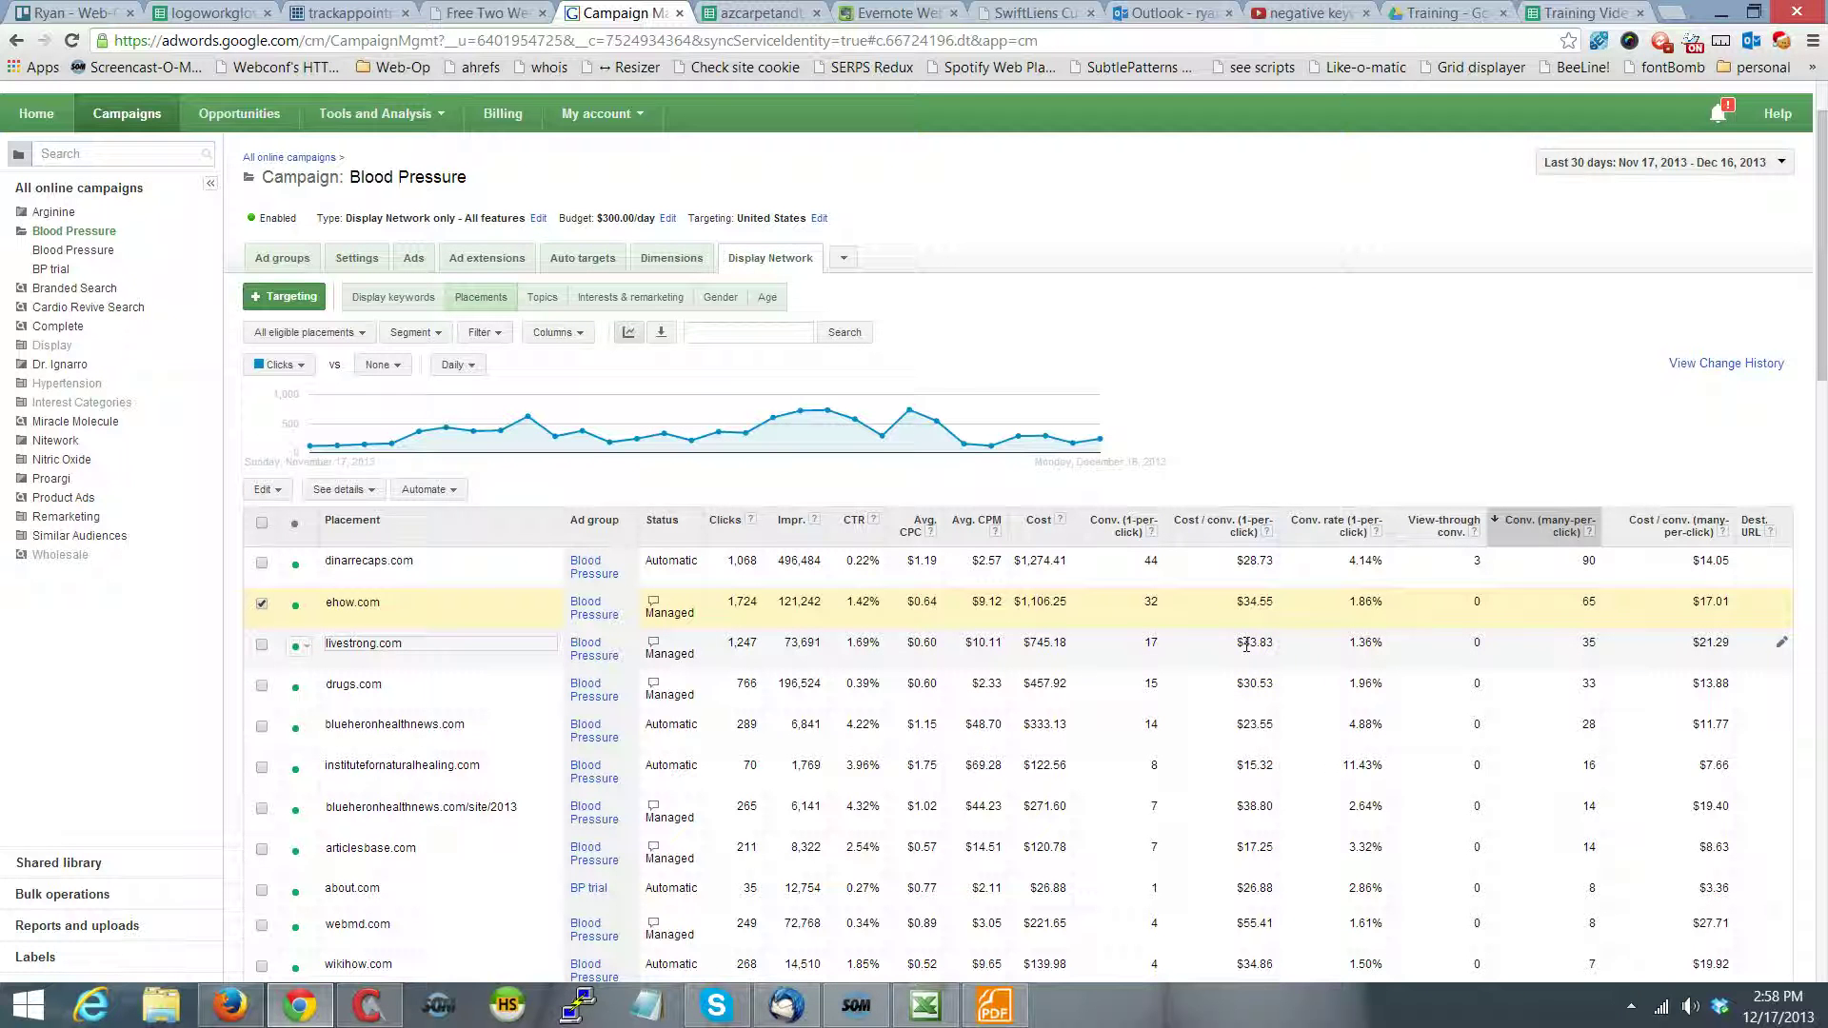
- Sort the placements by cost per conversion (1-per-click) in descending order
scroll(1247, 646, down, 7)
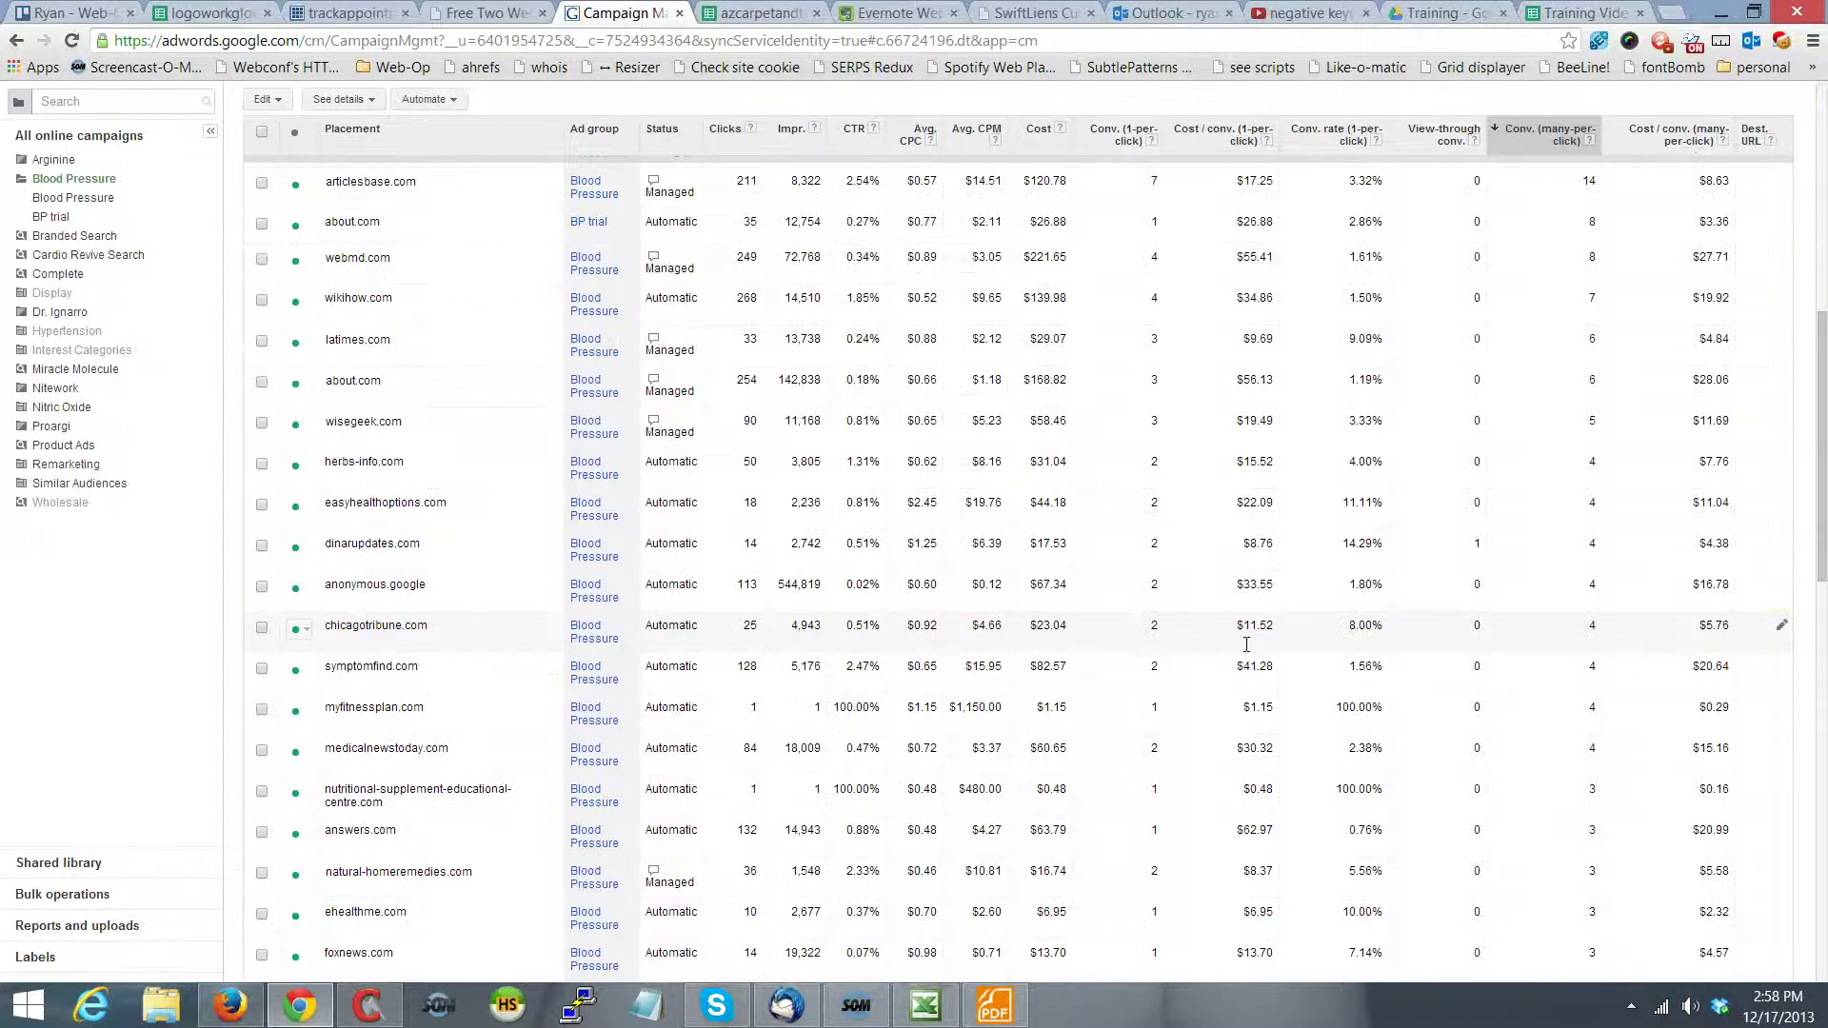
scroll(1246, 651, up, 7)
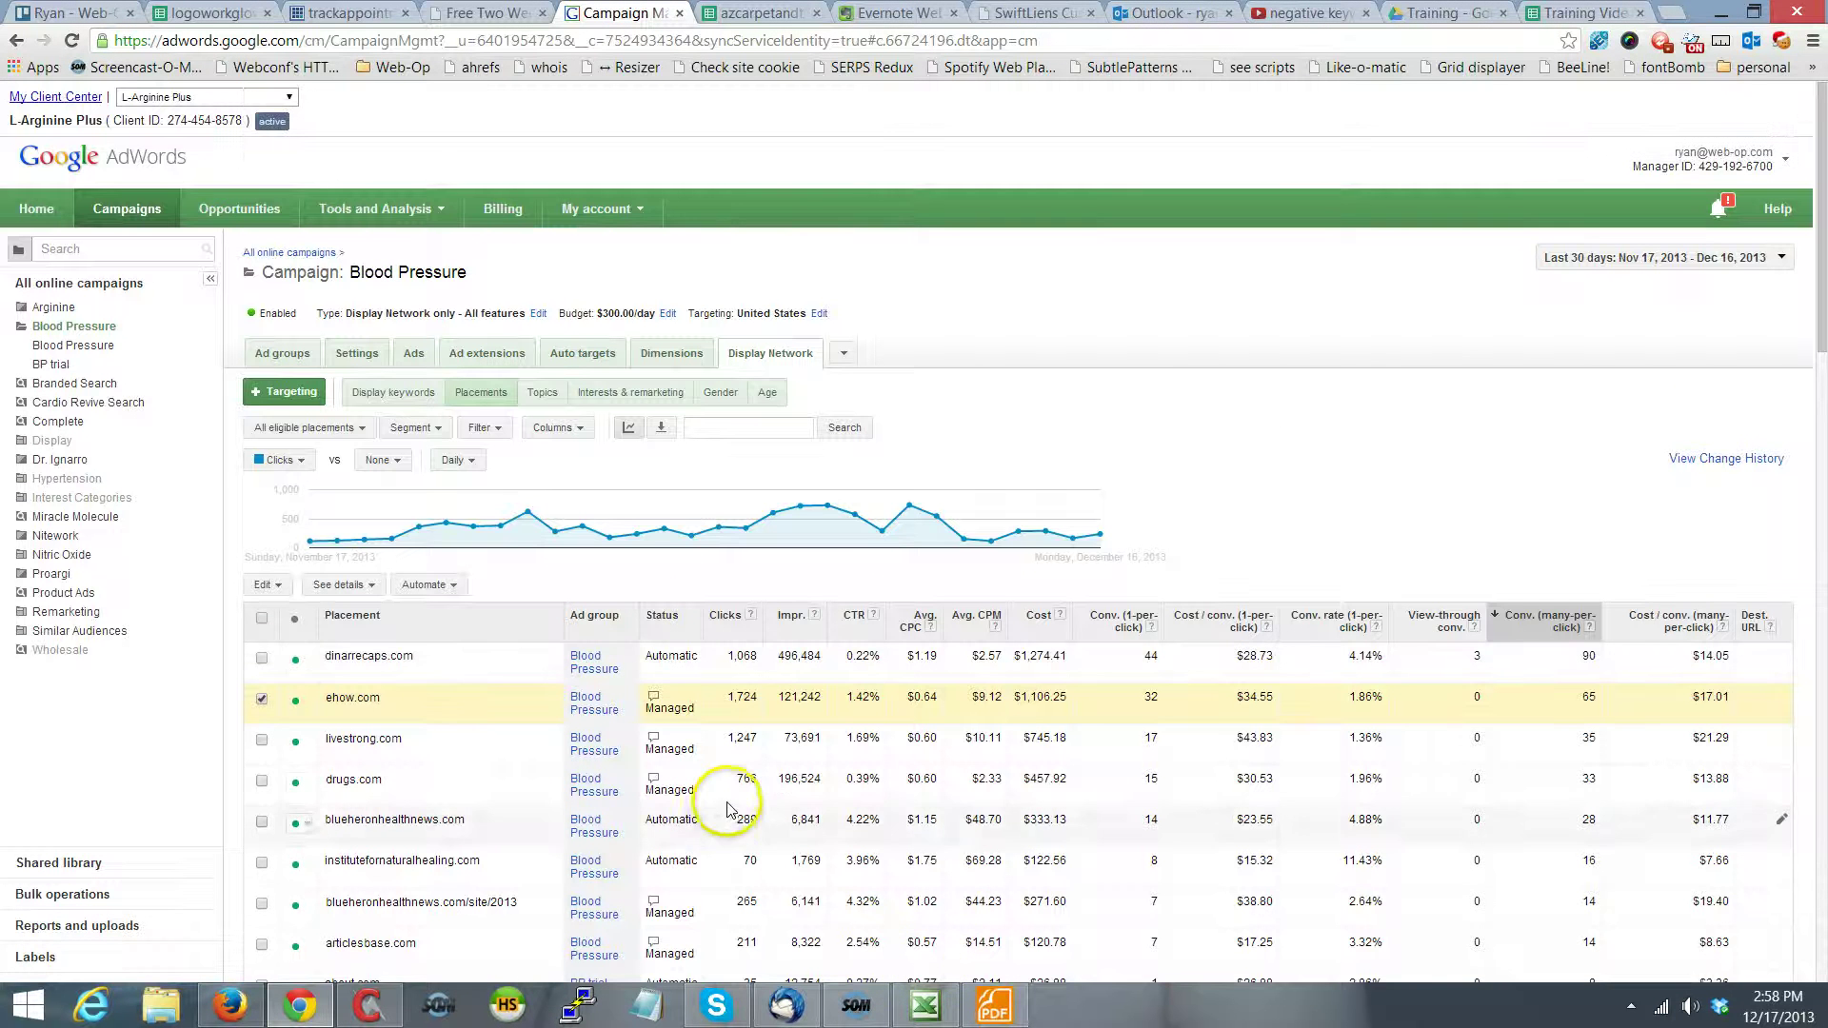
click(1337, 592)
click(1244, 620)
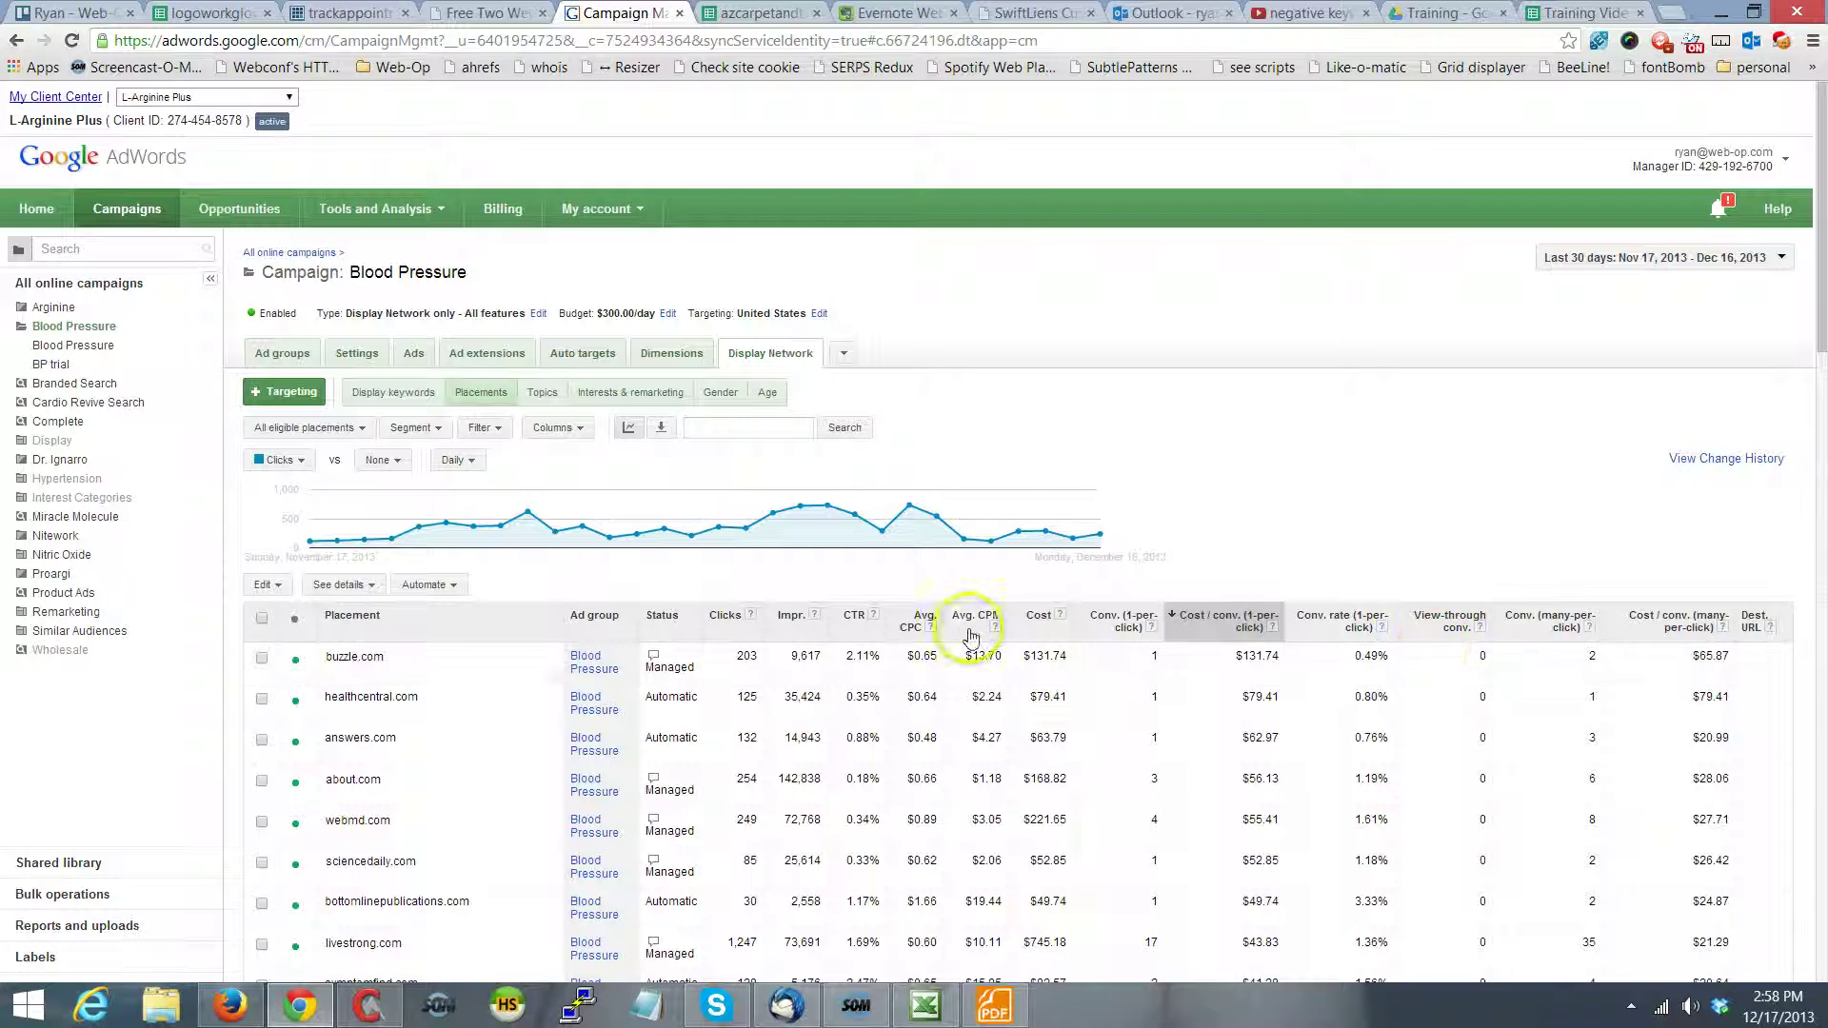
- Sort the placements by cost in descending order and look through the most expensive ones
click(1044, 619)
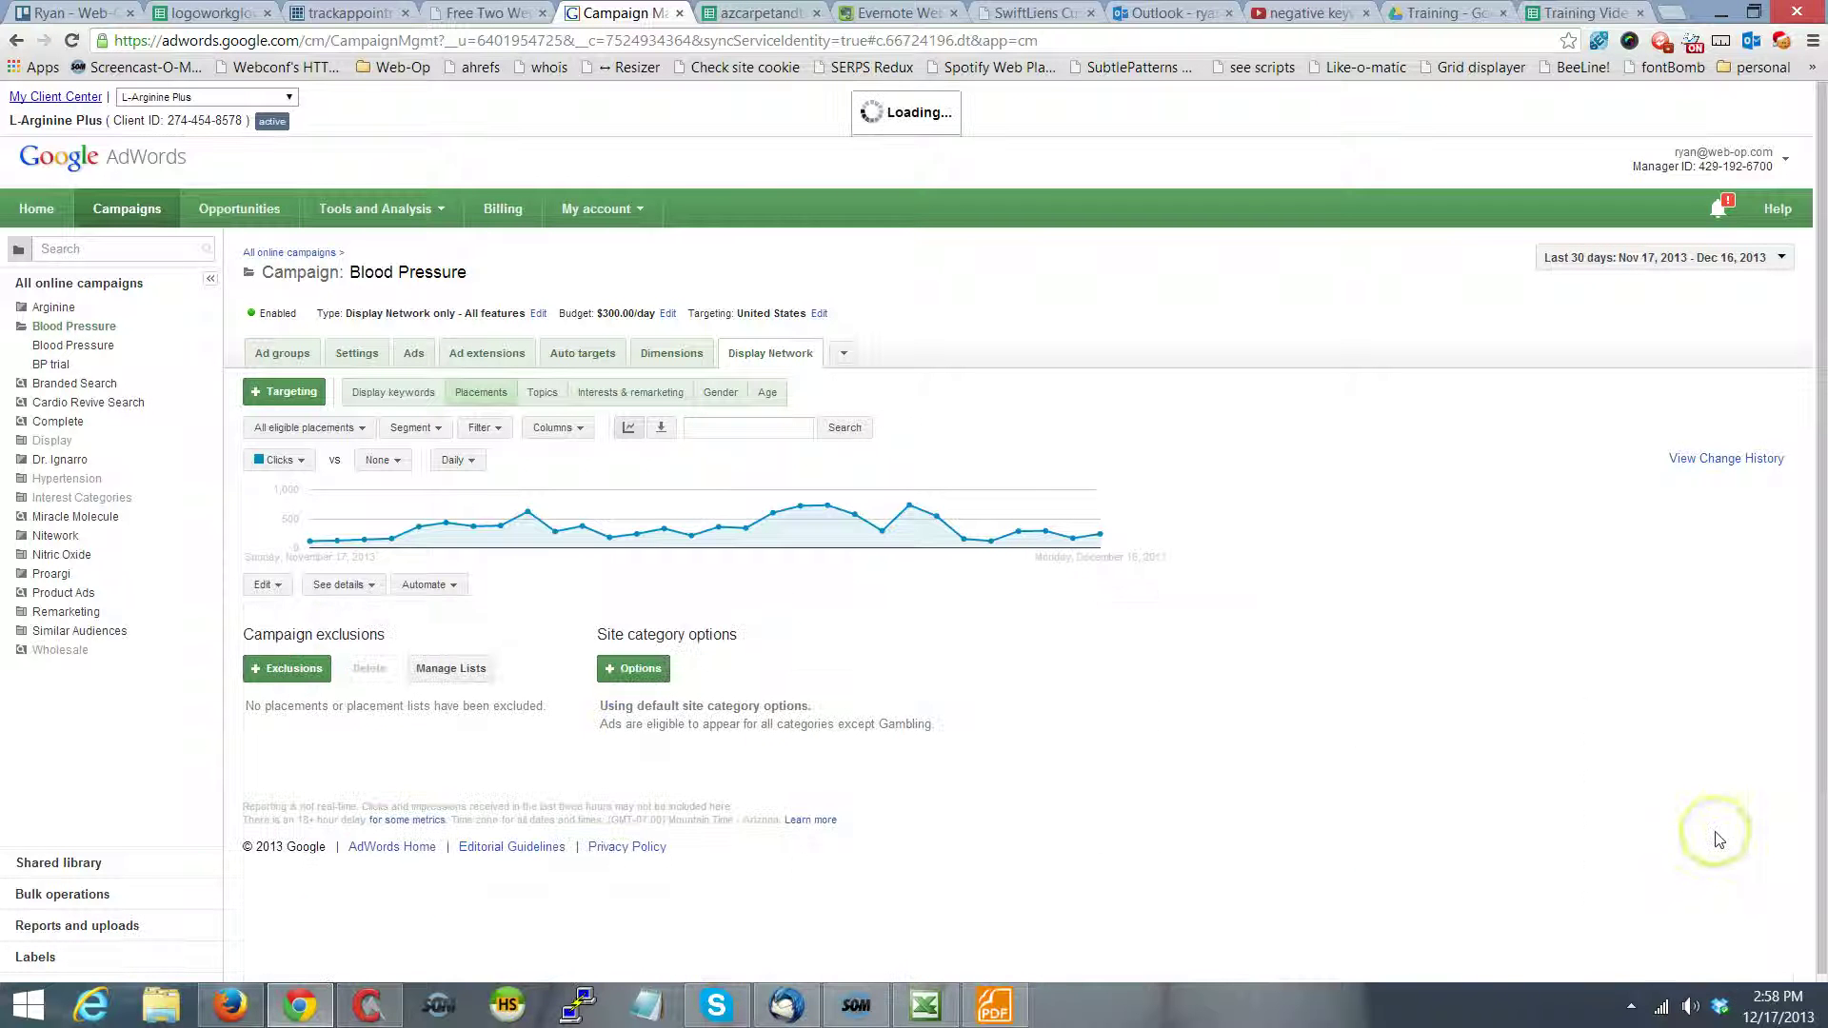
scroll(1471, 761, down, 3)
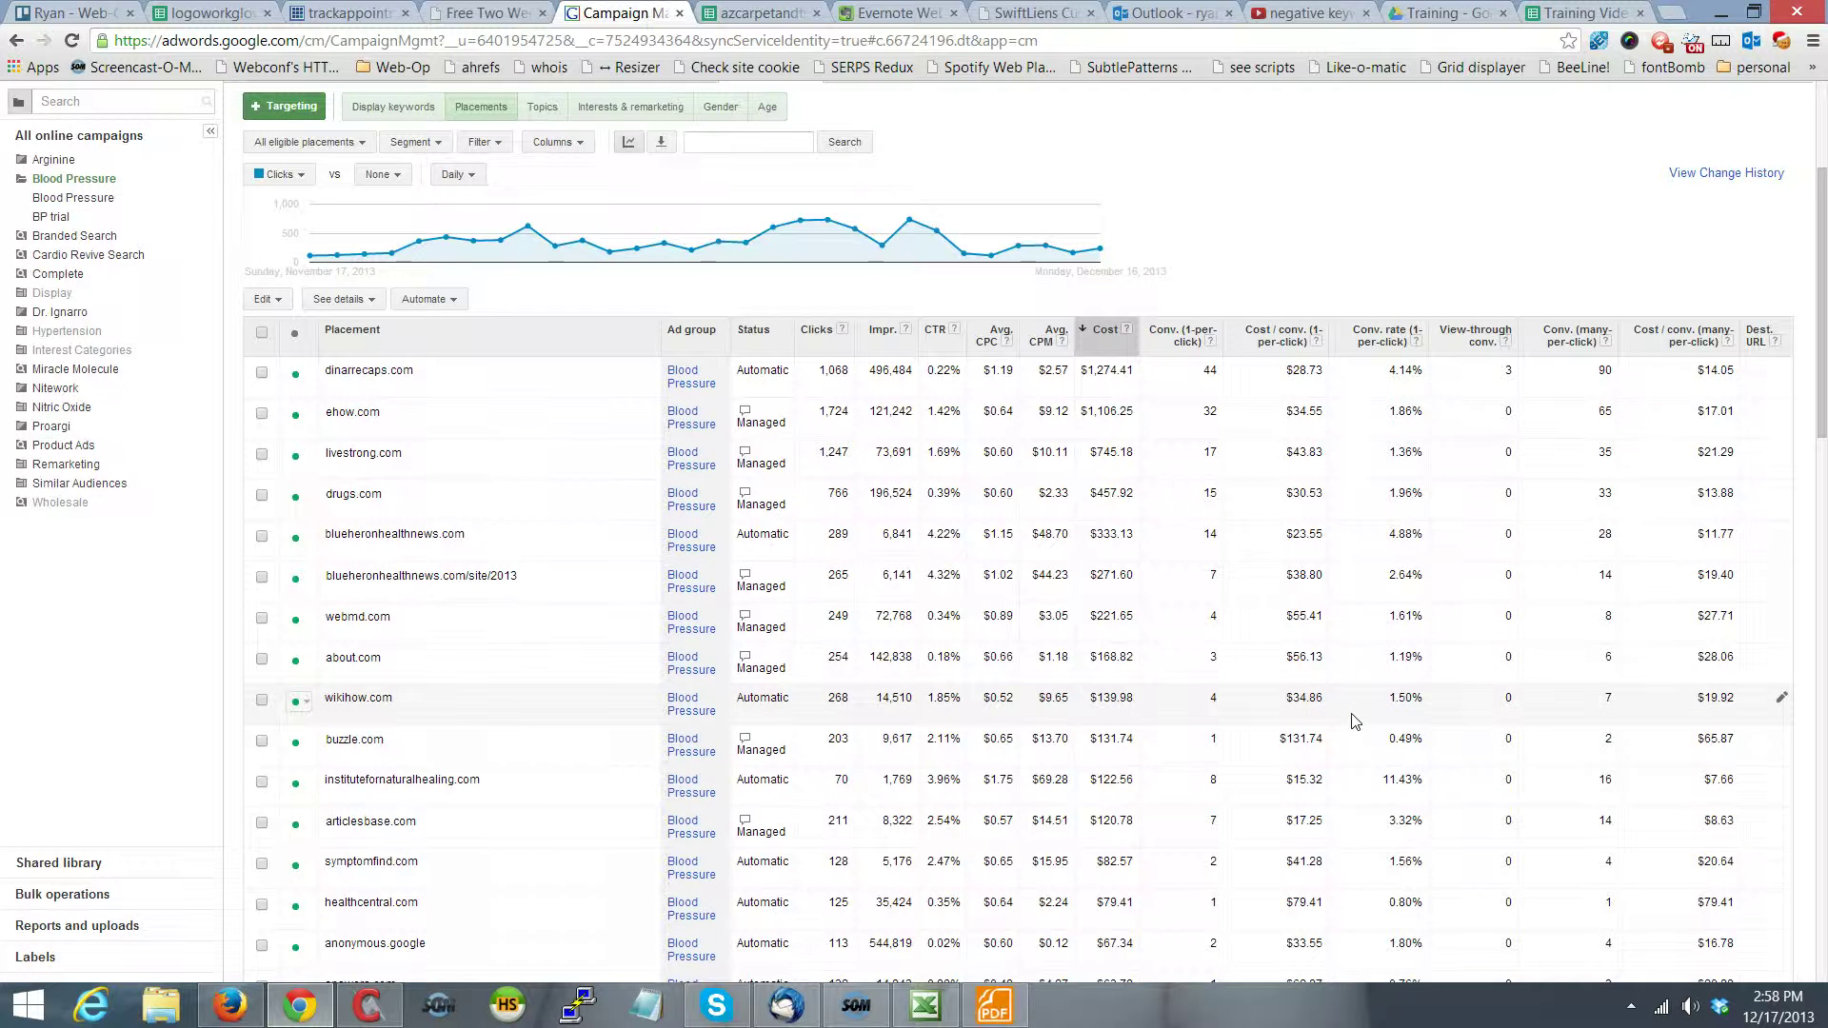
scroll(1356, 721, down, 3)
scroll(1356, 721, up, 6)
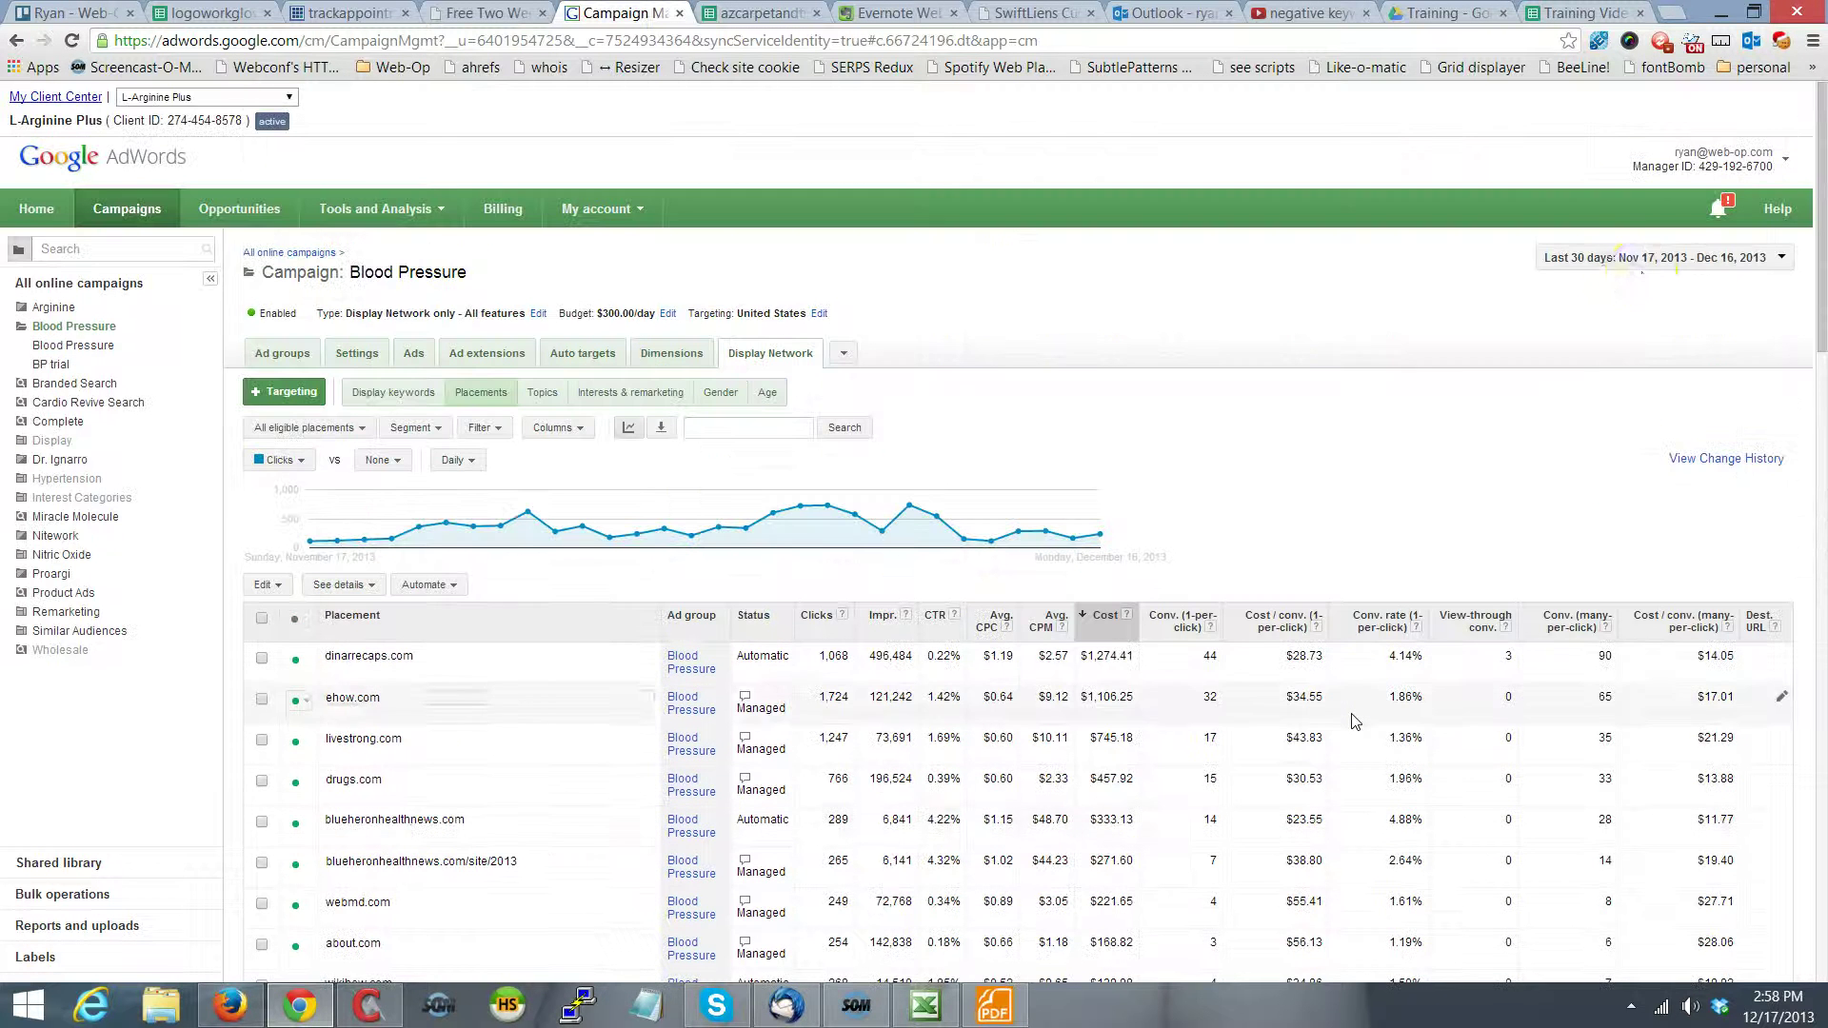
- Extend the custom date range to start on 8/17/13 and end on 12/16/13
click(1639, 259)
click(1611, 288)
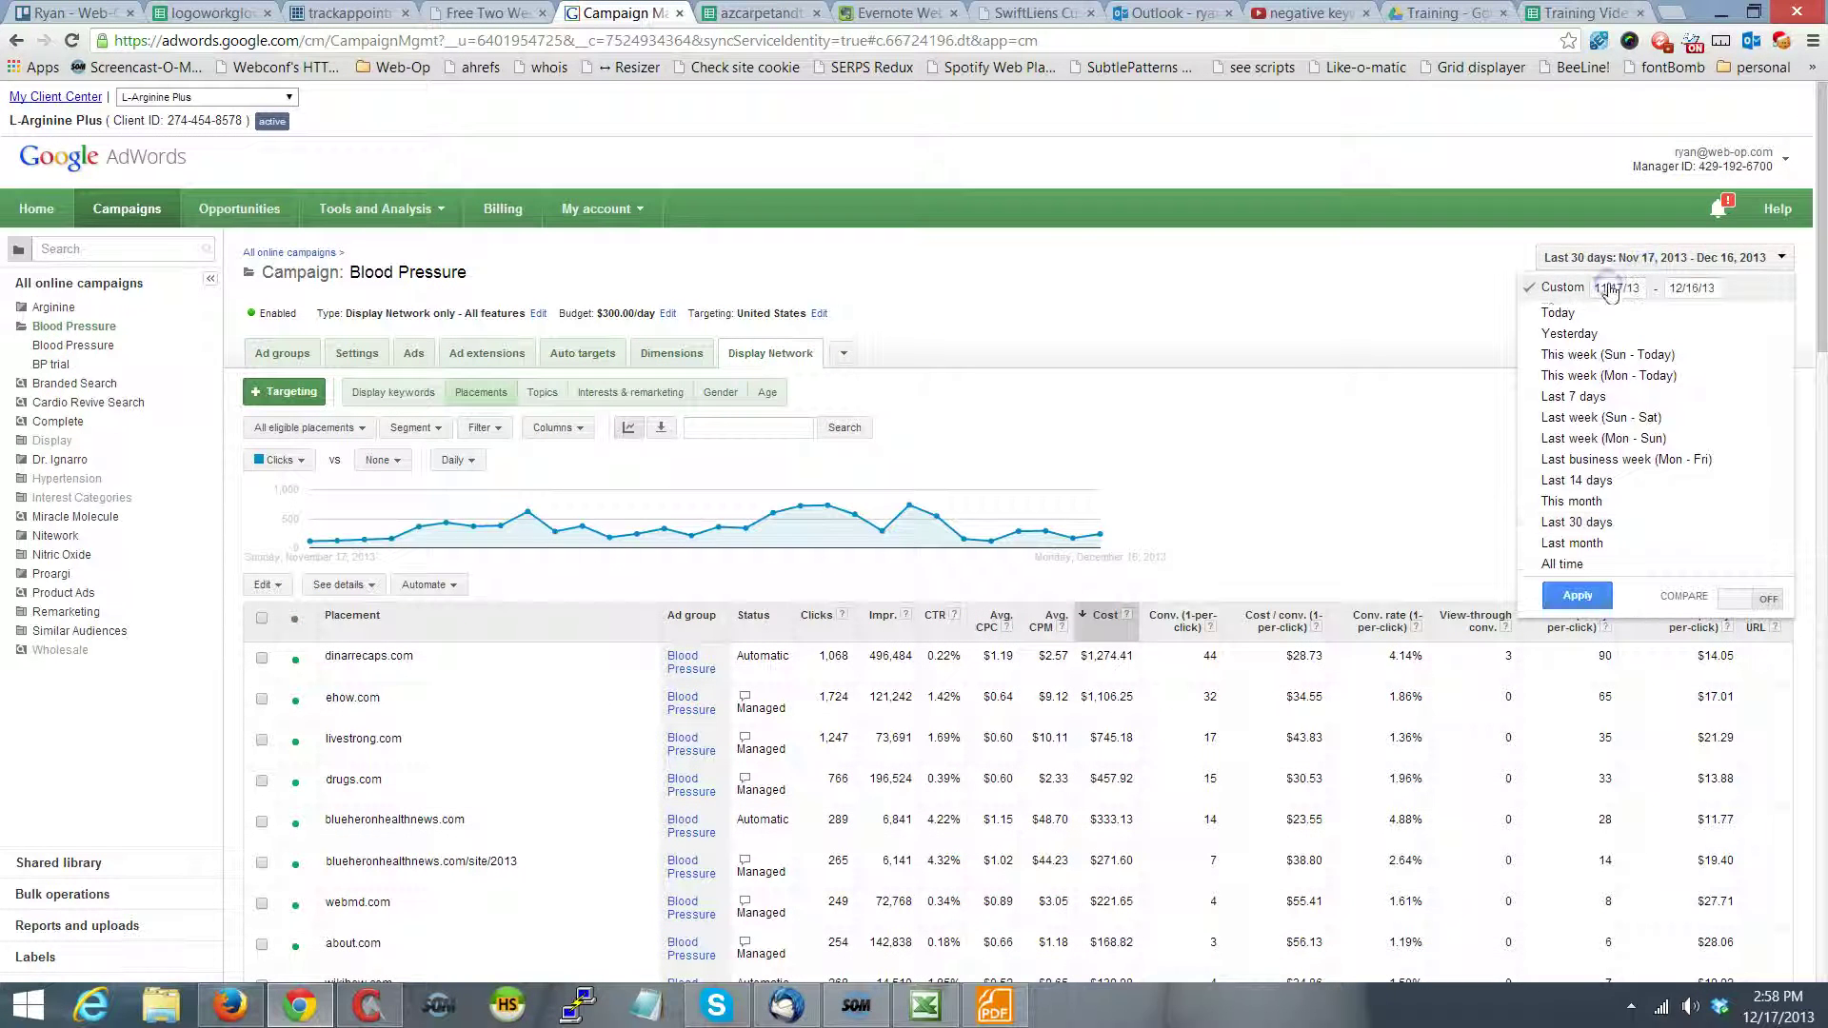
click(1600, 288)
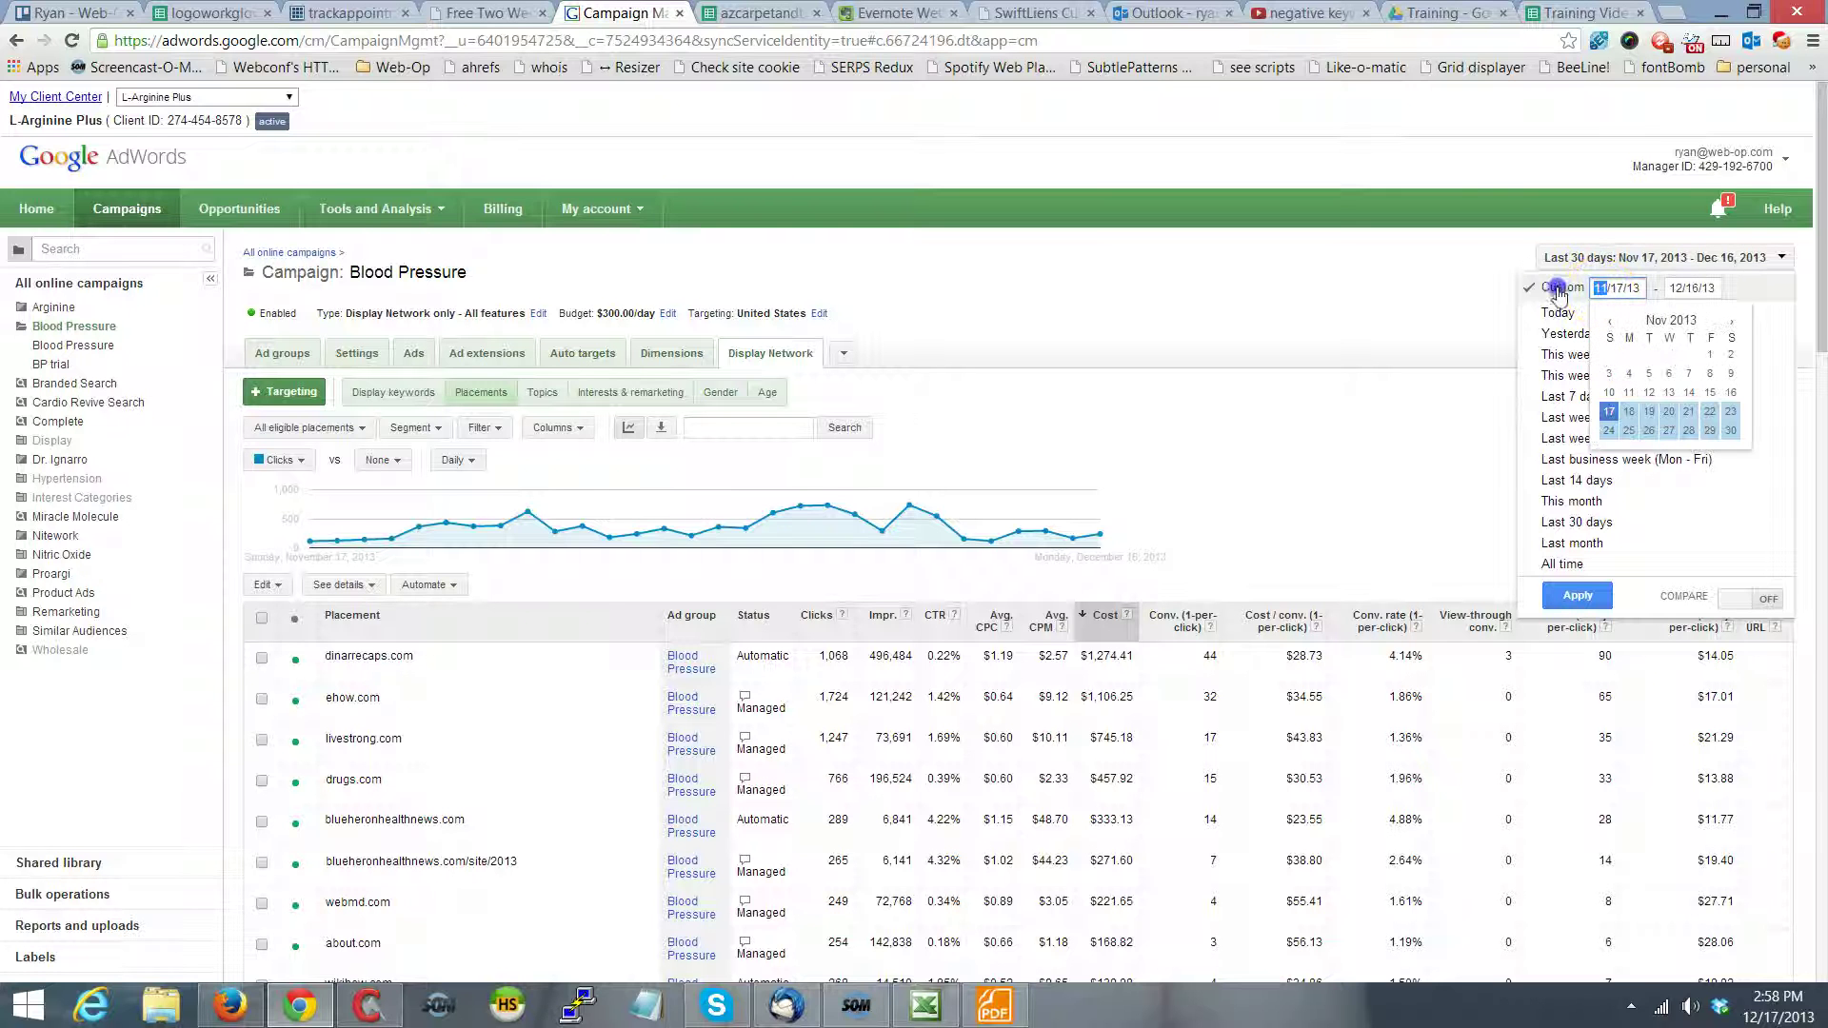
key(BackSpace)
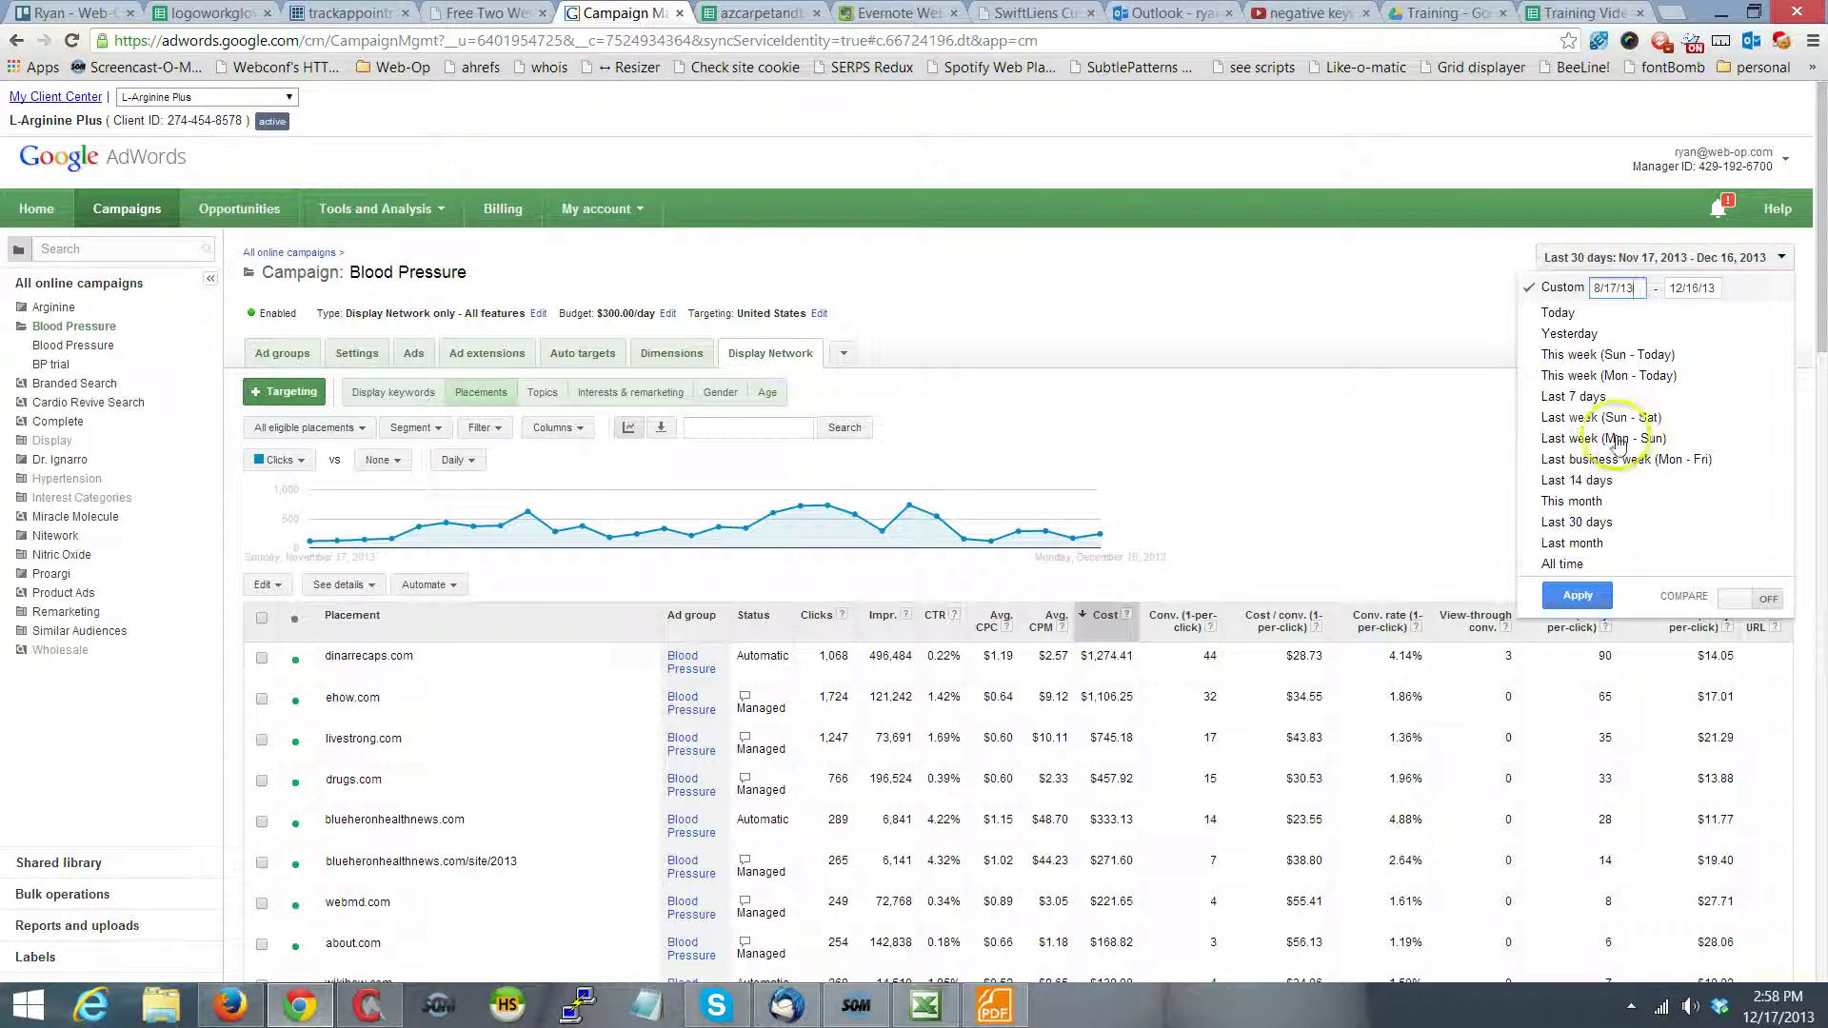
click(1578, 597)
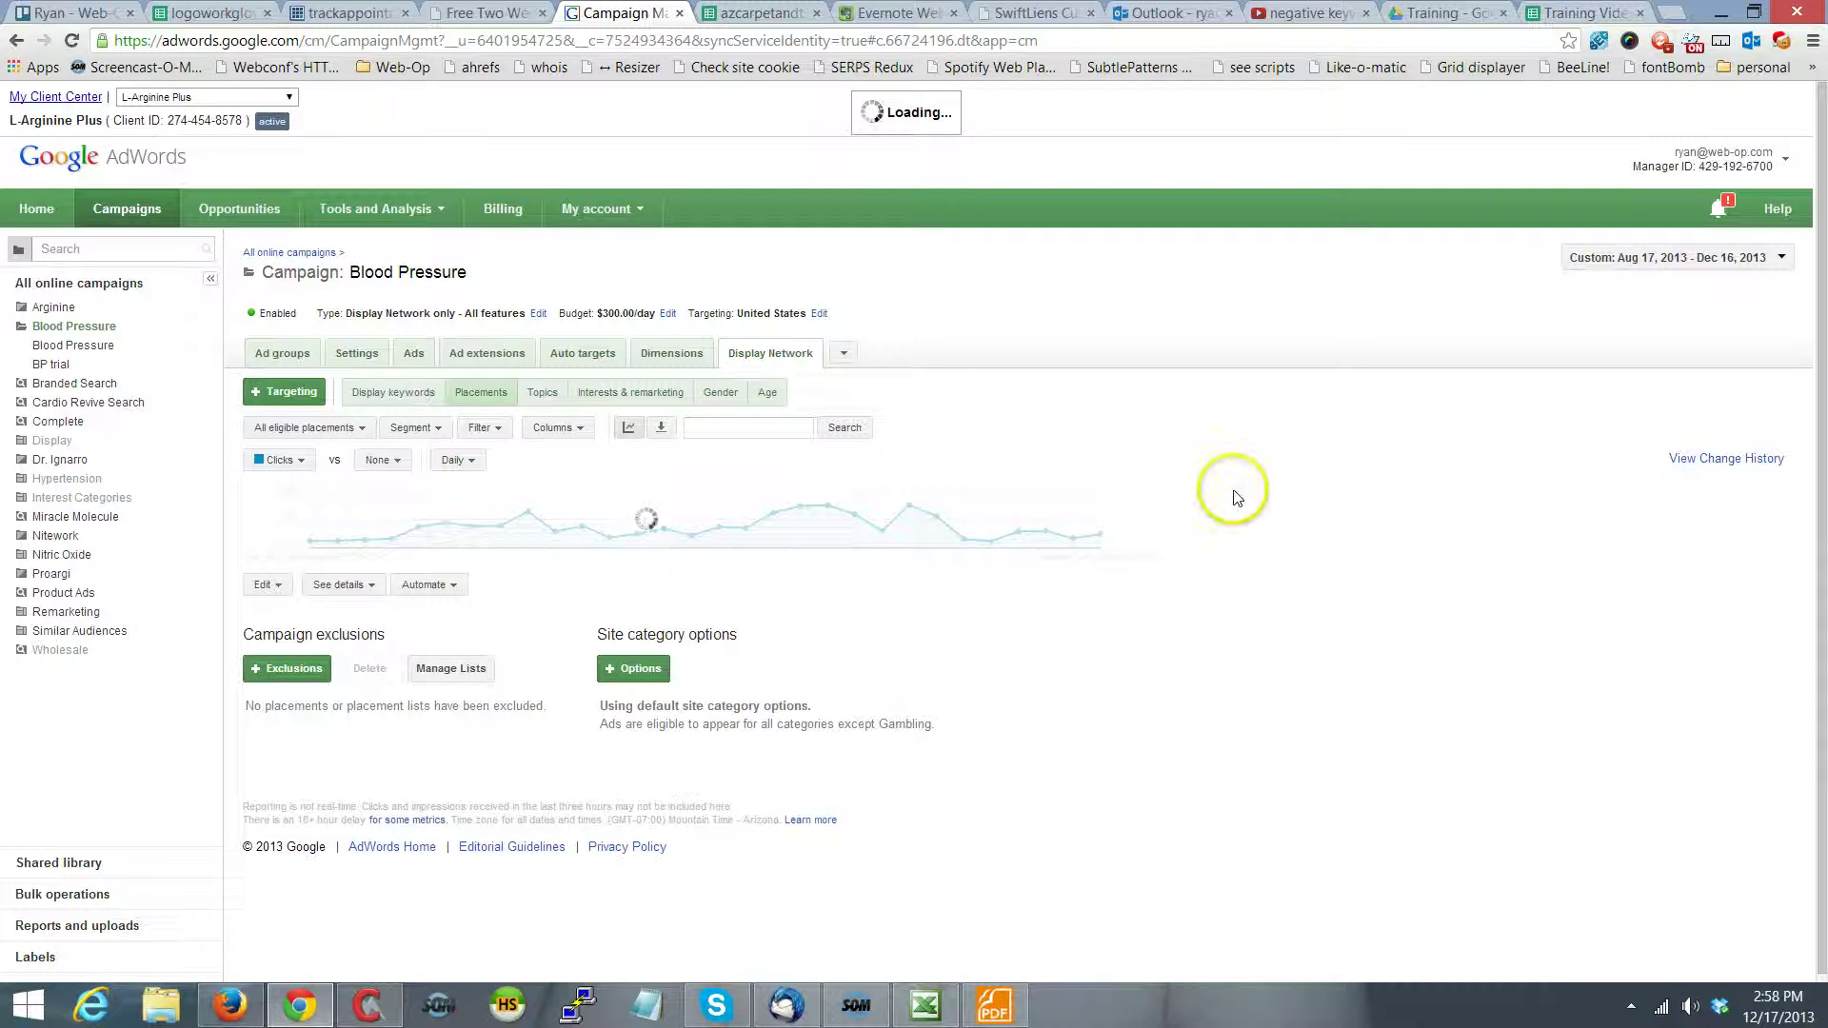
- Try to pause the blackfriday.com placement
scroll(1226, 476, down, 2)
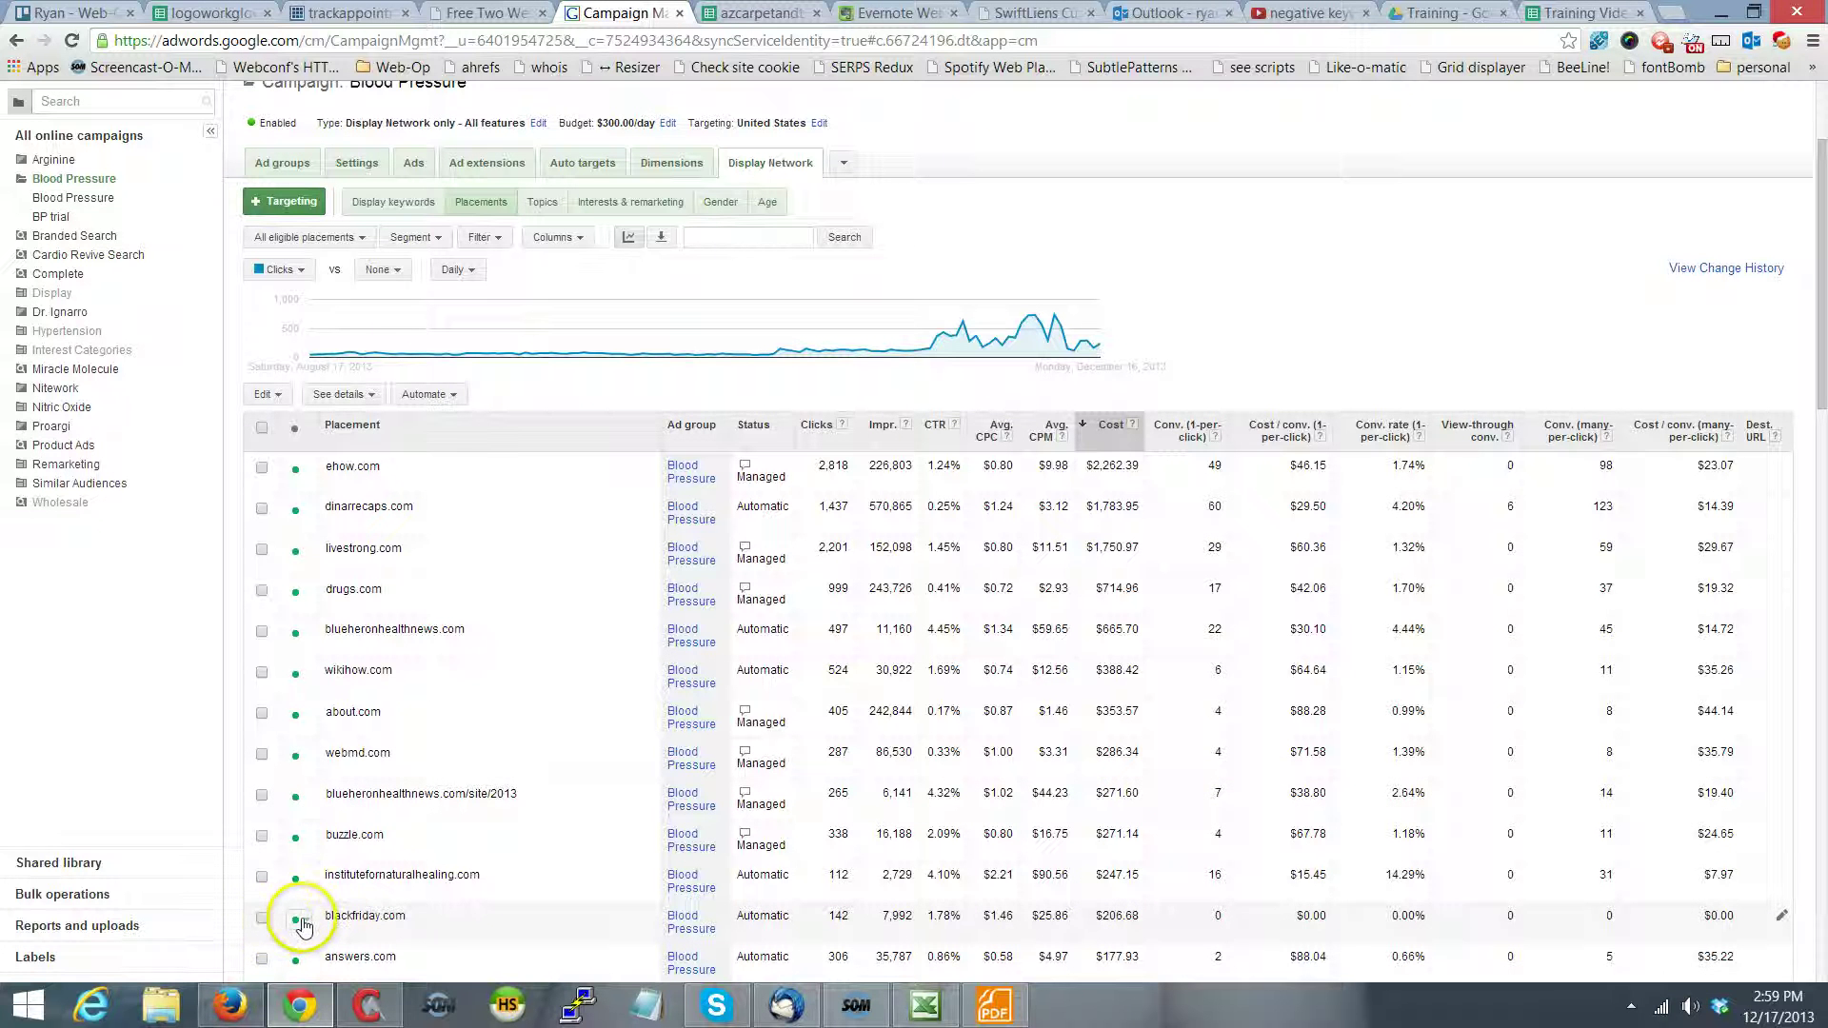
click(263, 920)
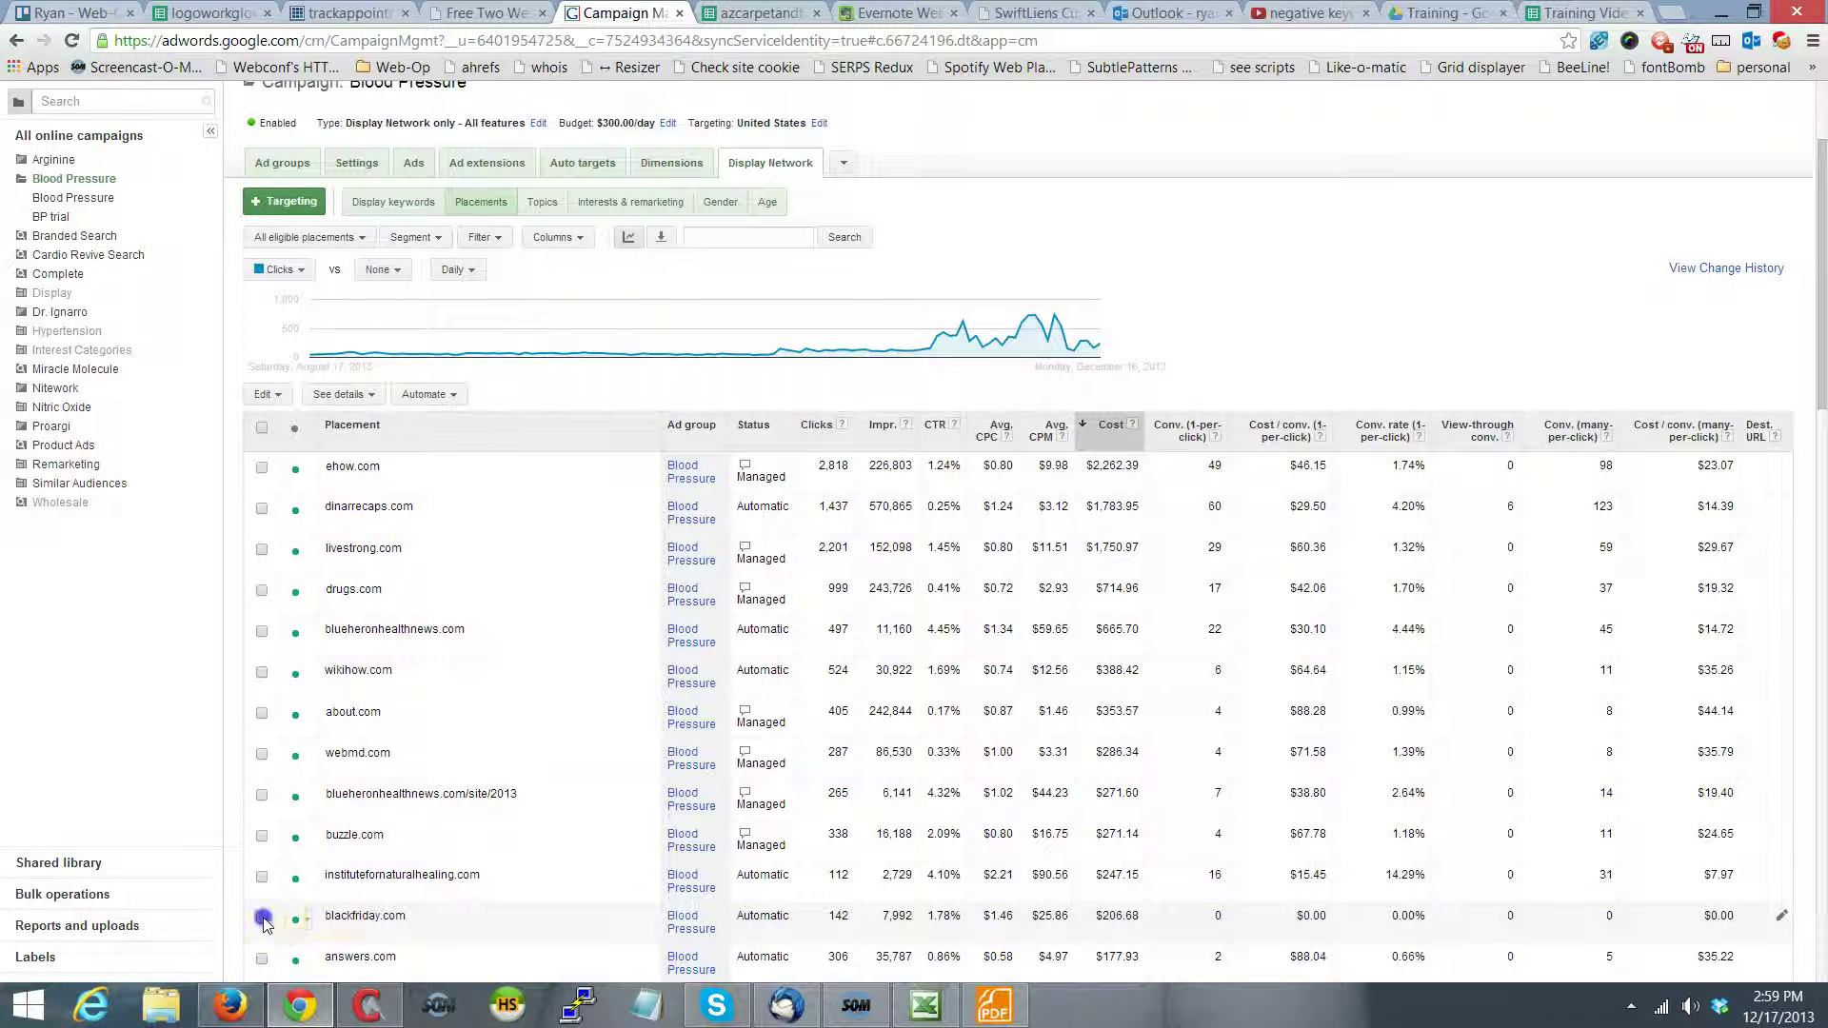
click(281, 401)
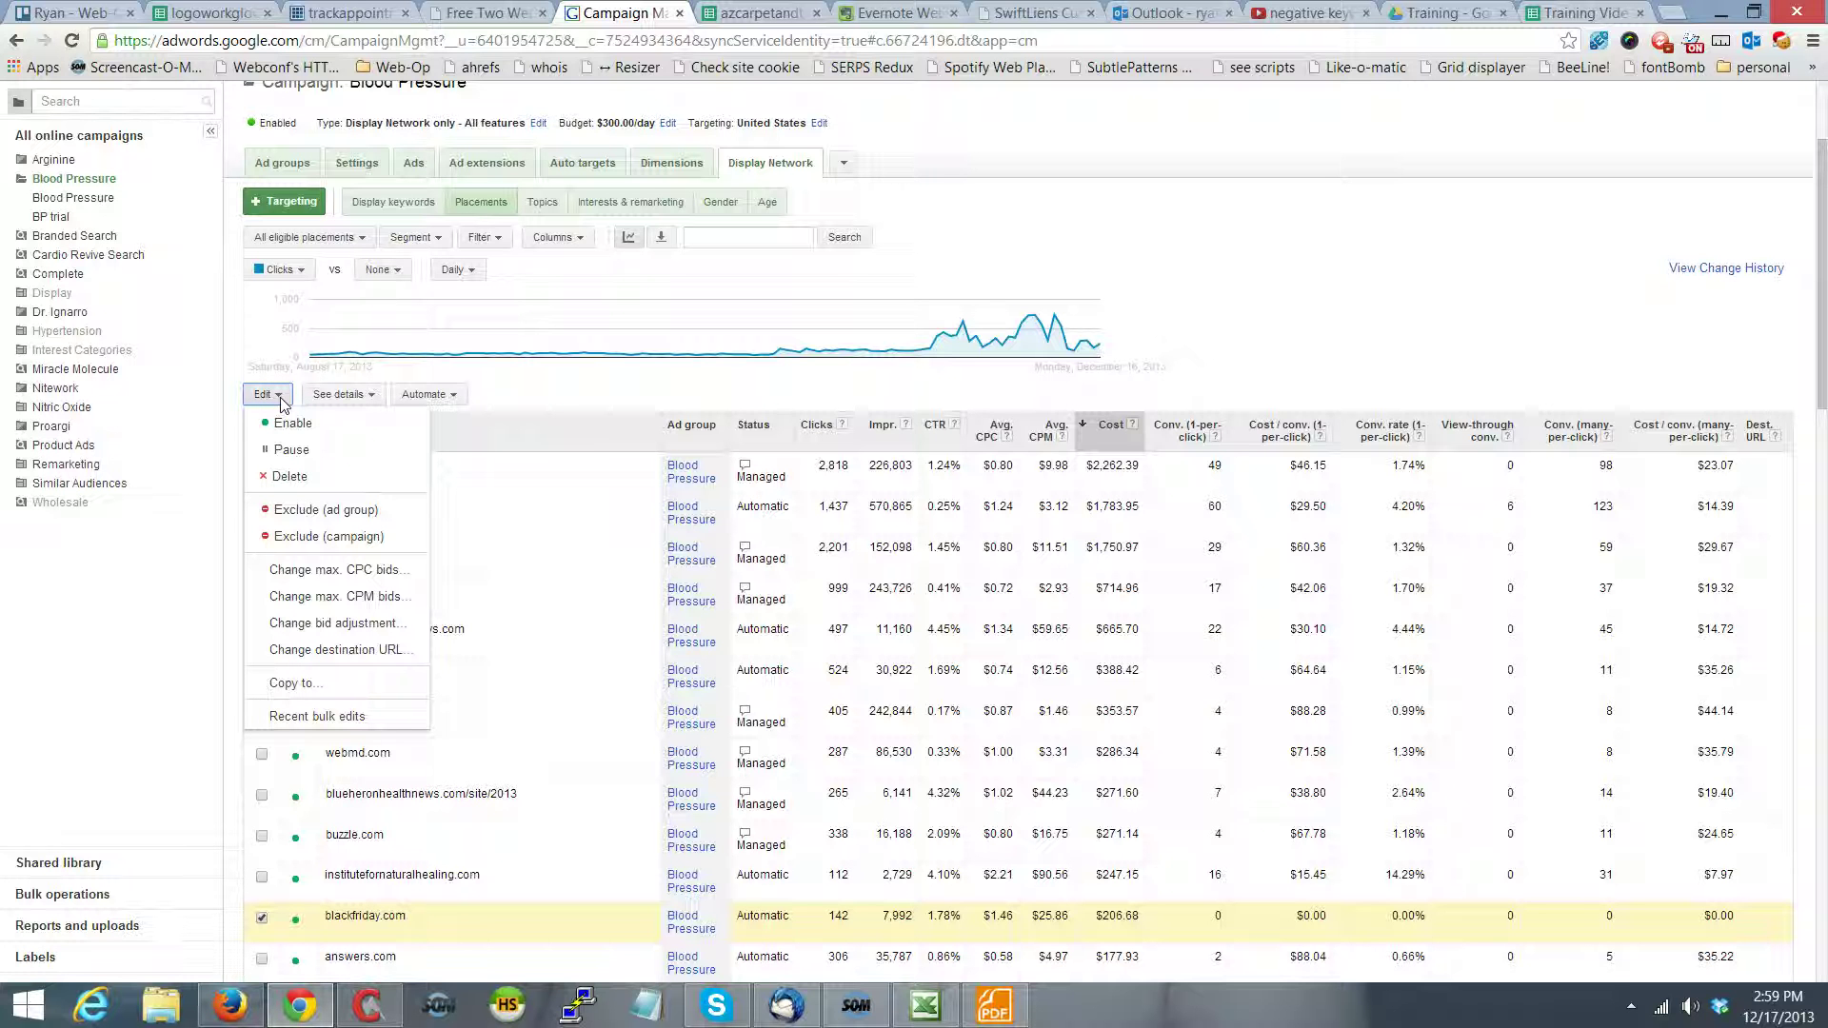
click(282, 448)
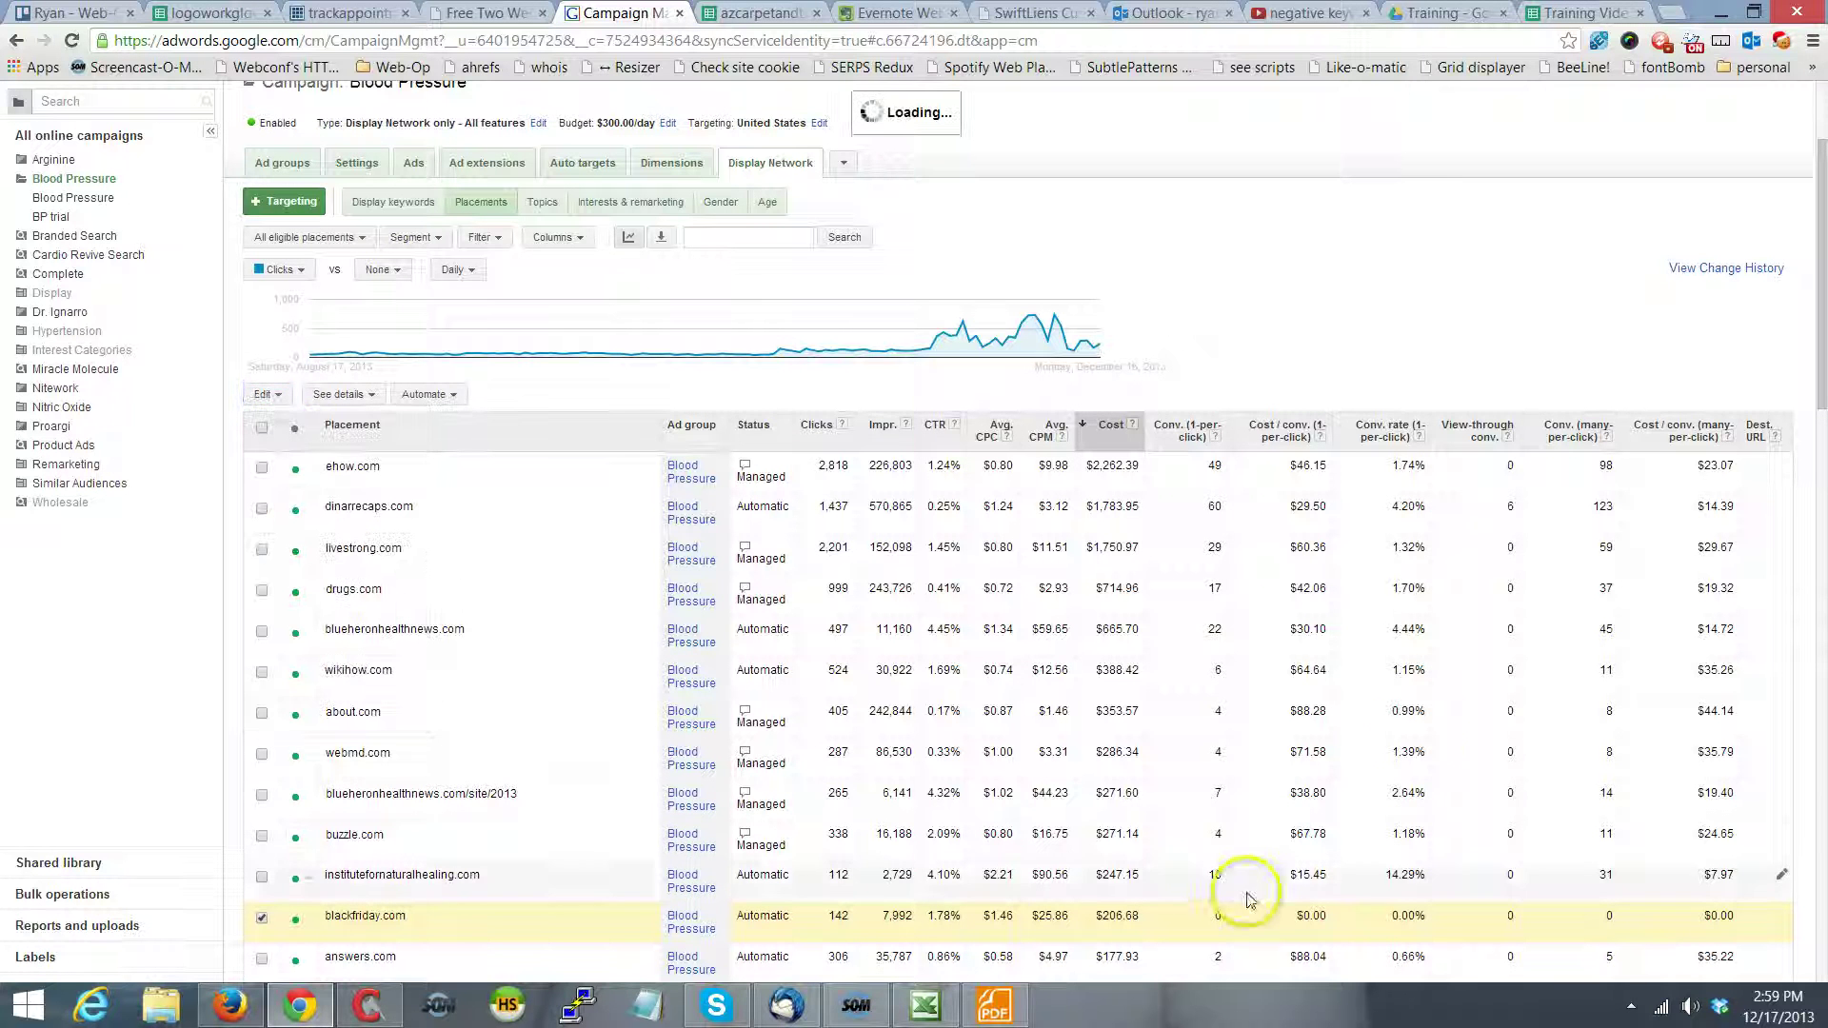
- Exclude the blackfriday.com placement by changing the status of its row
click(300, 919)
click(322, 955)
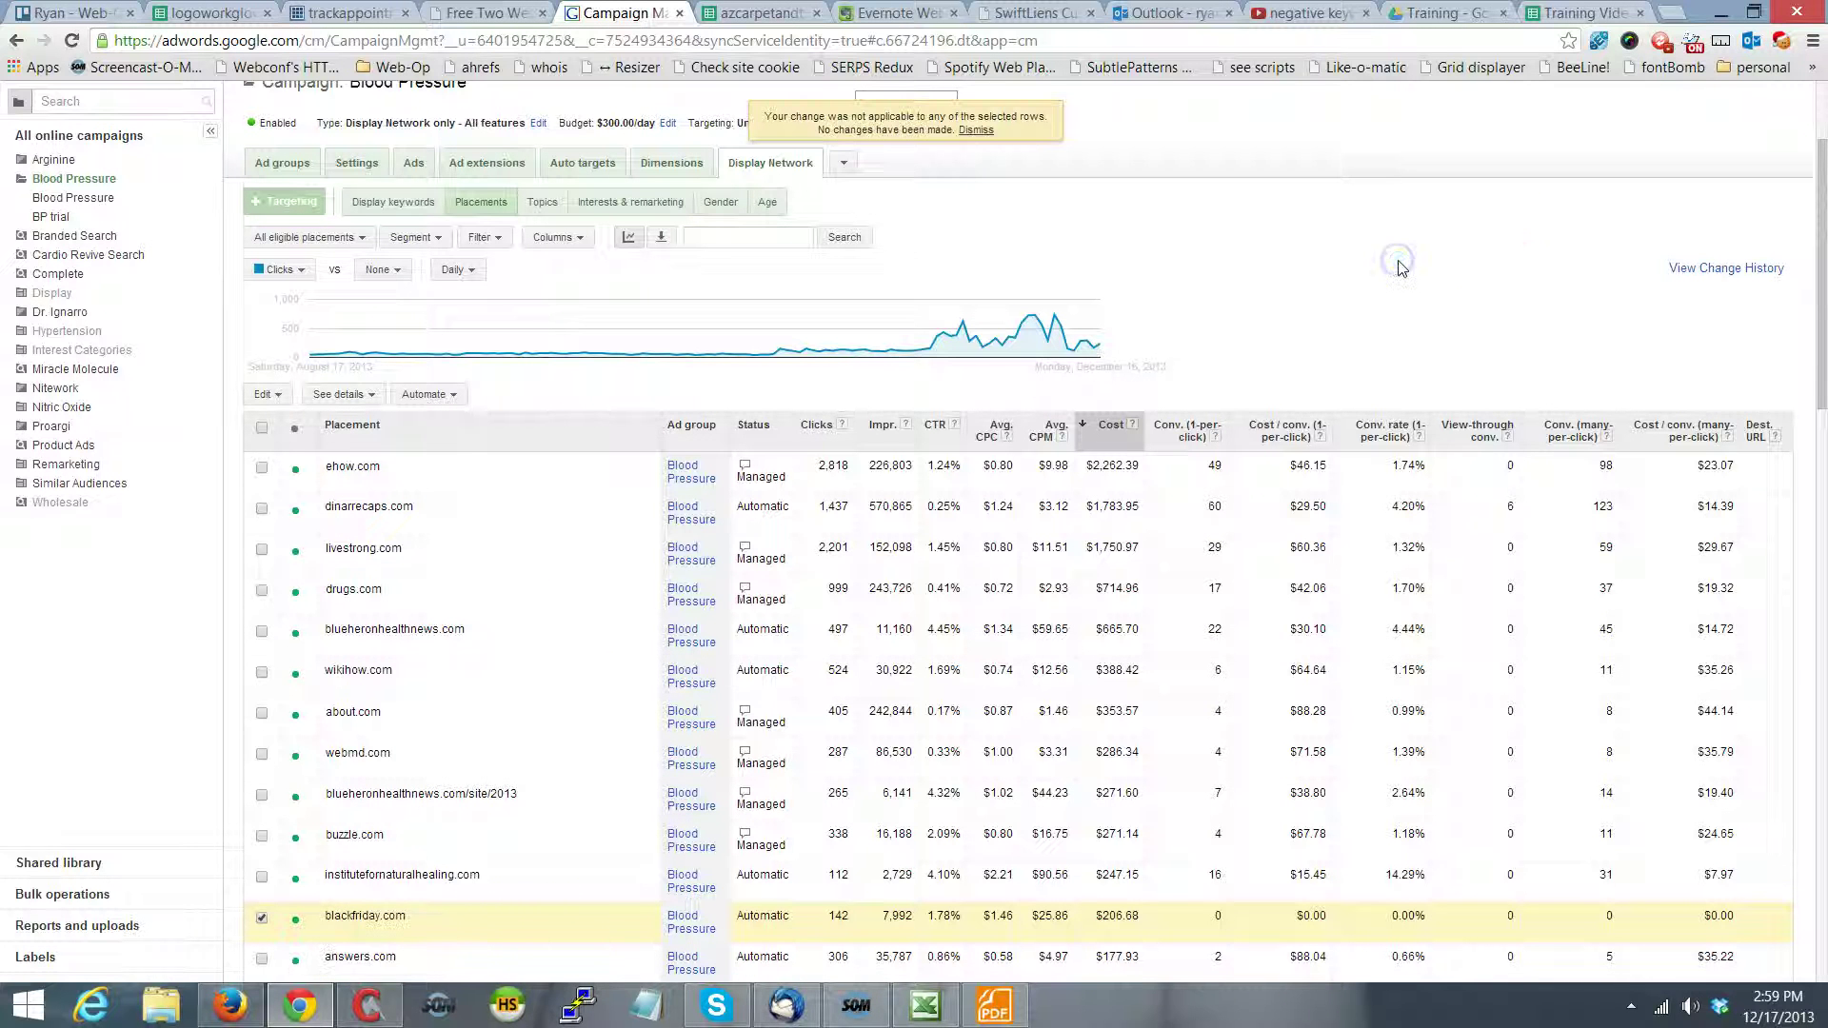
click(295, 919)
click(338, 958)
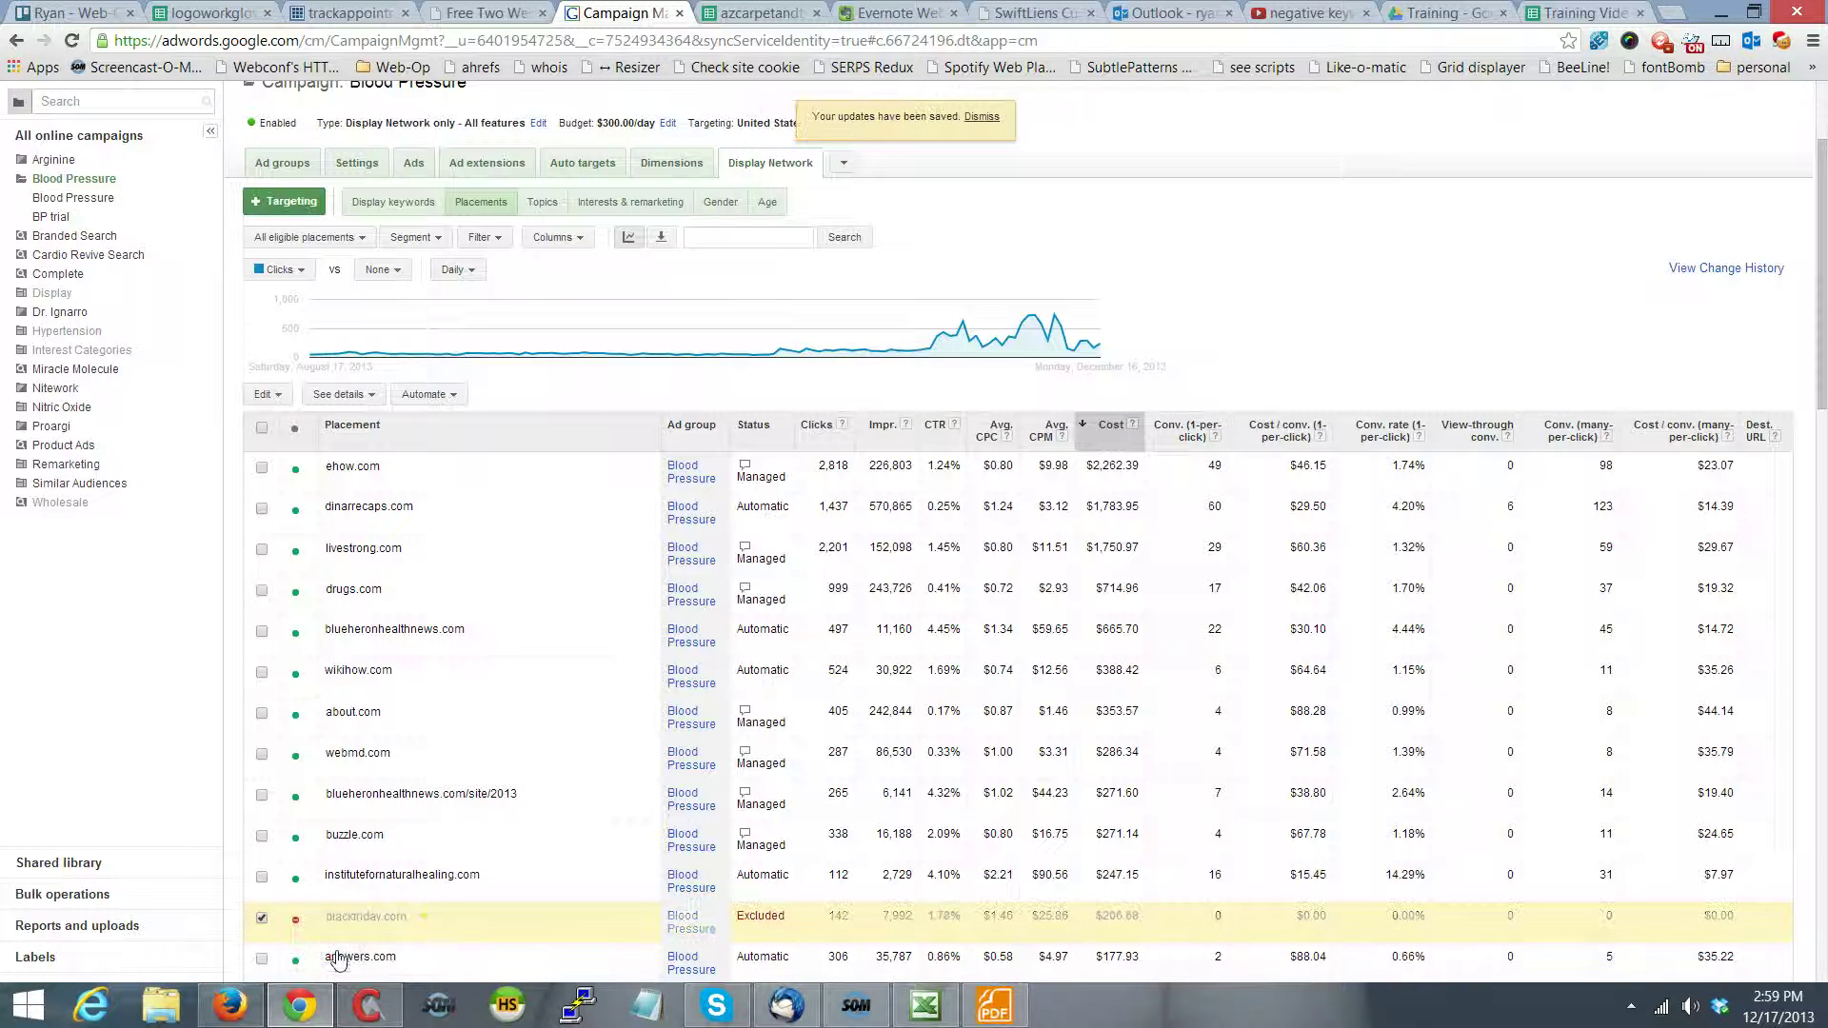
- Look for low cost-per-conversion placements, add latimes.com to the selection and try to set the selected placements' max. CPC bids to $1.12
scroll(1346, 460, down, 3)
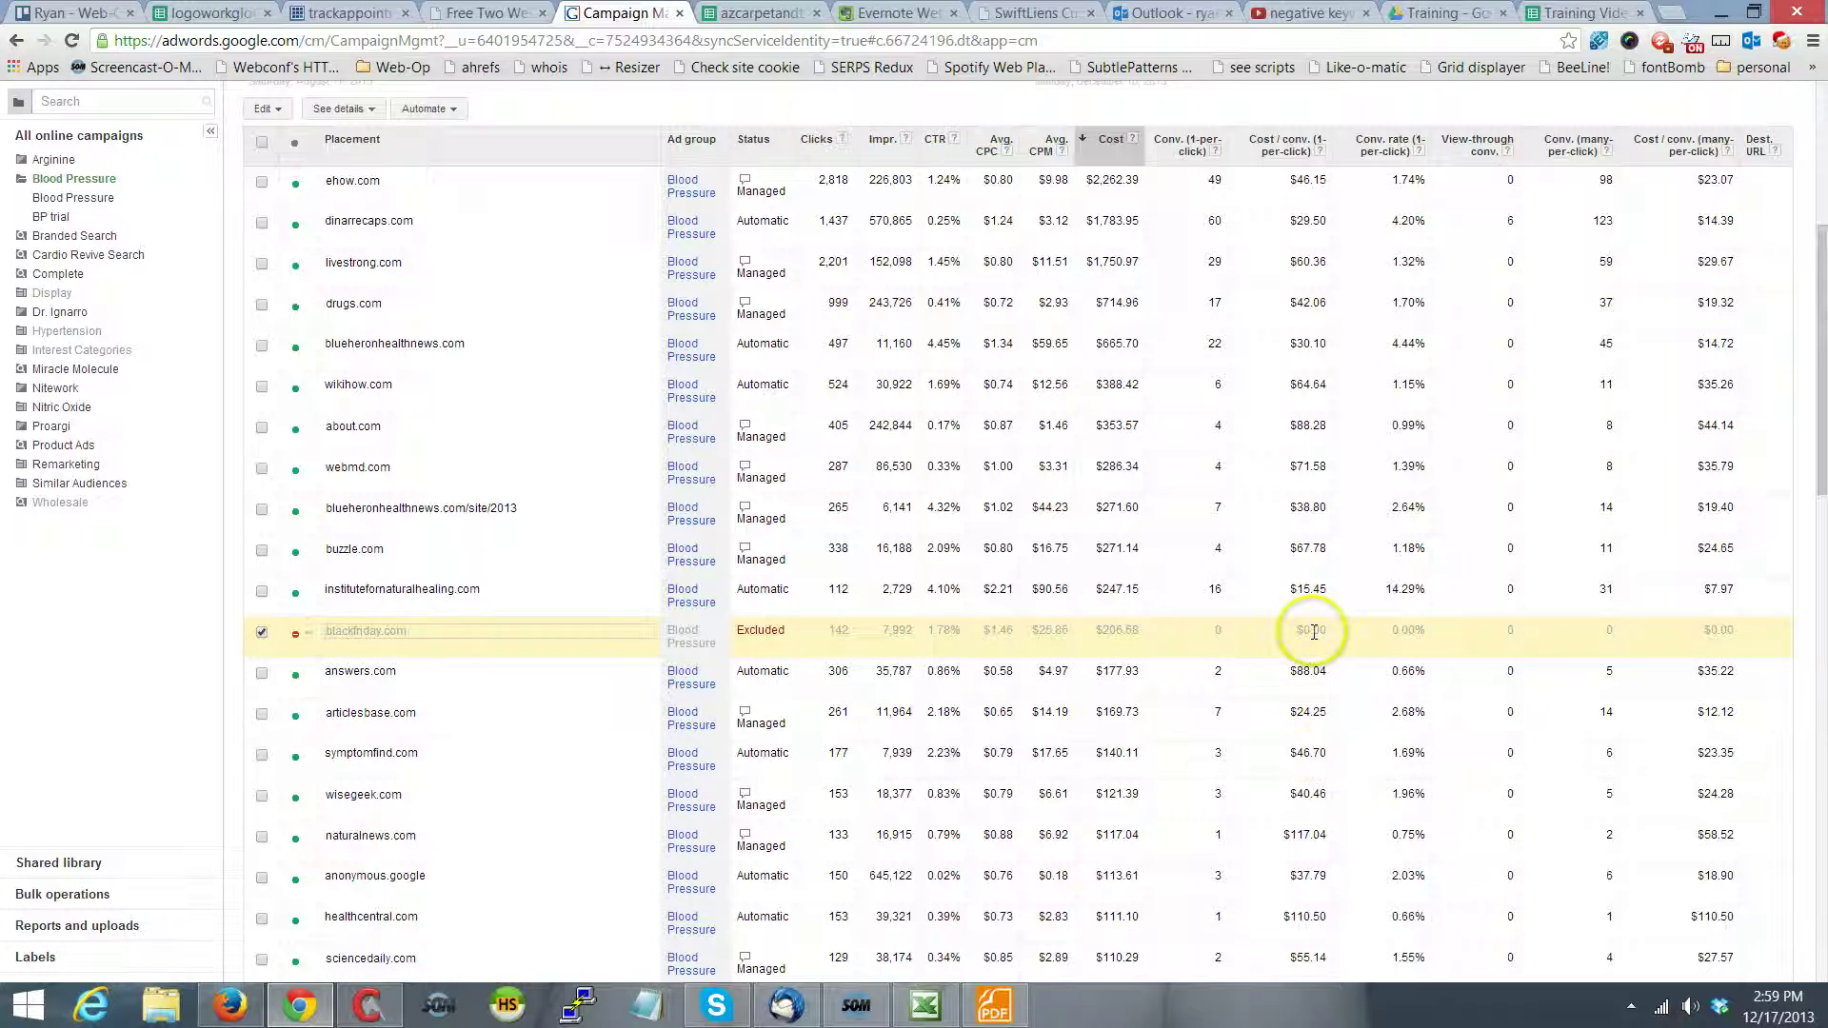
scroll(1312, 632, down, 1)
scroll(1312, 631, down, 4)
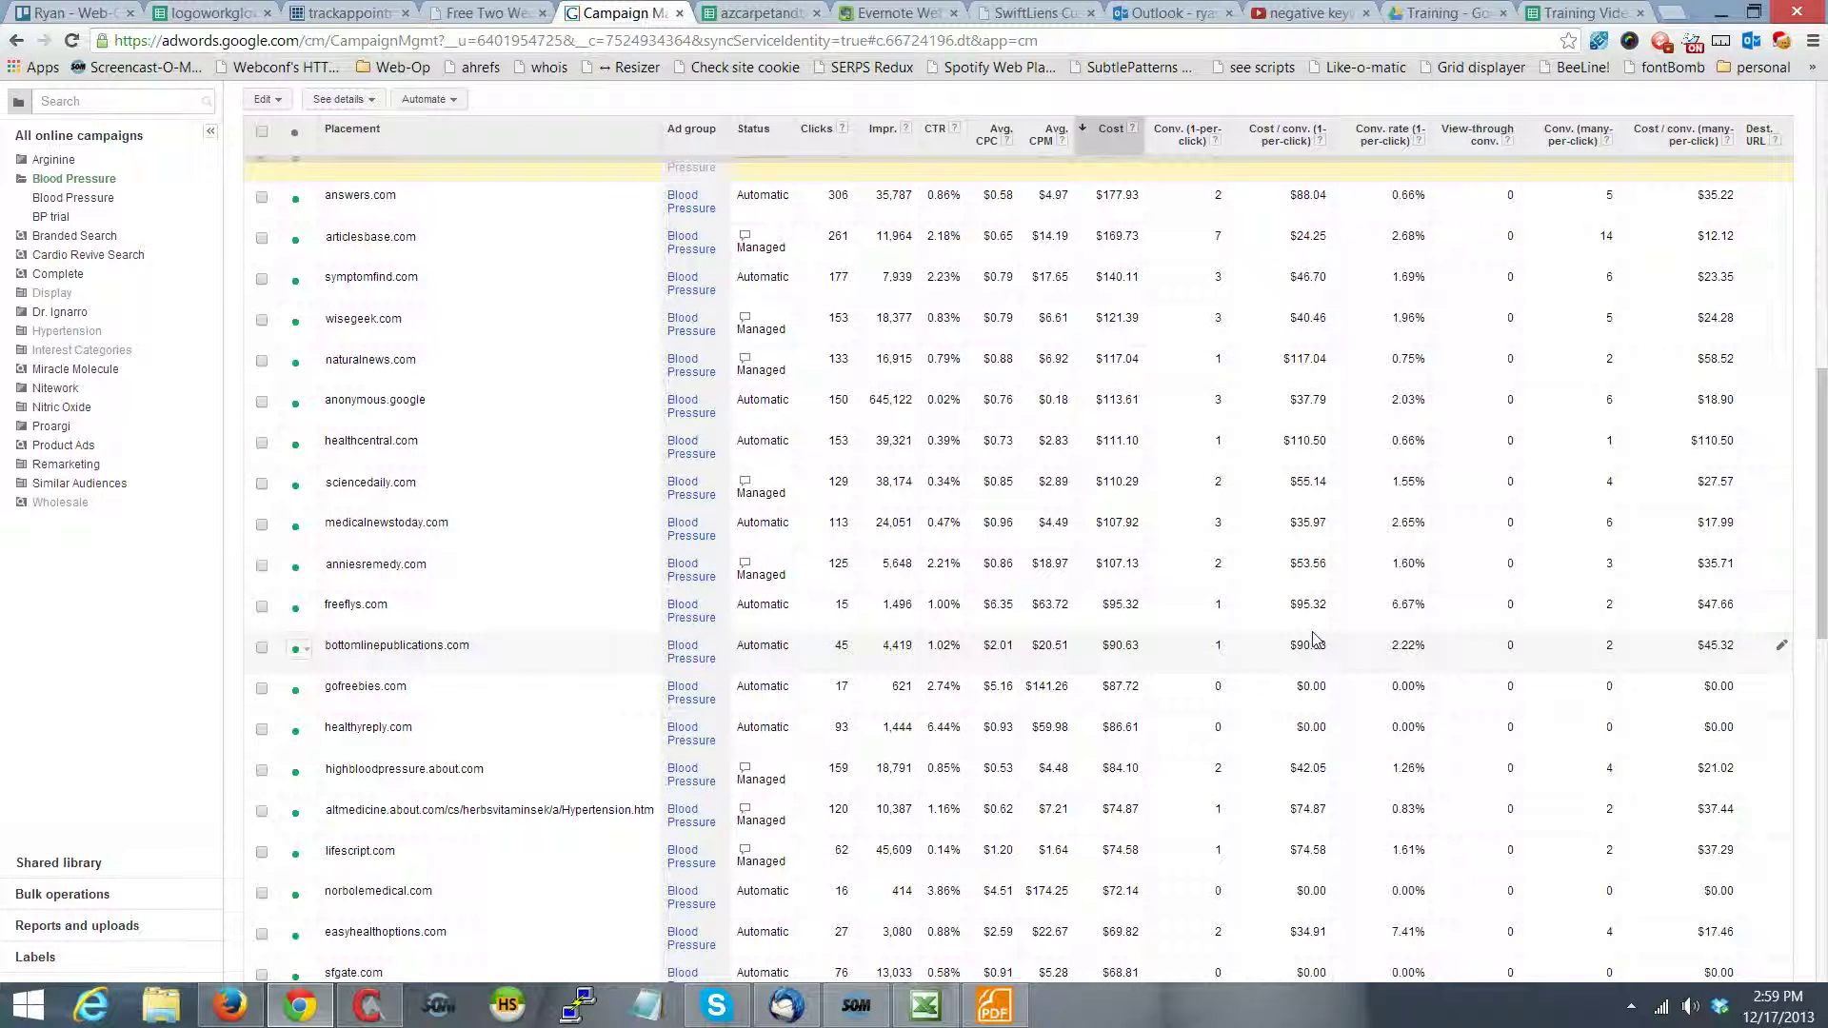
scroll(1314, 638, down, 5)
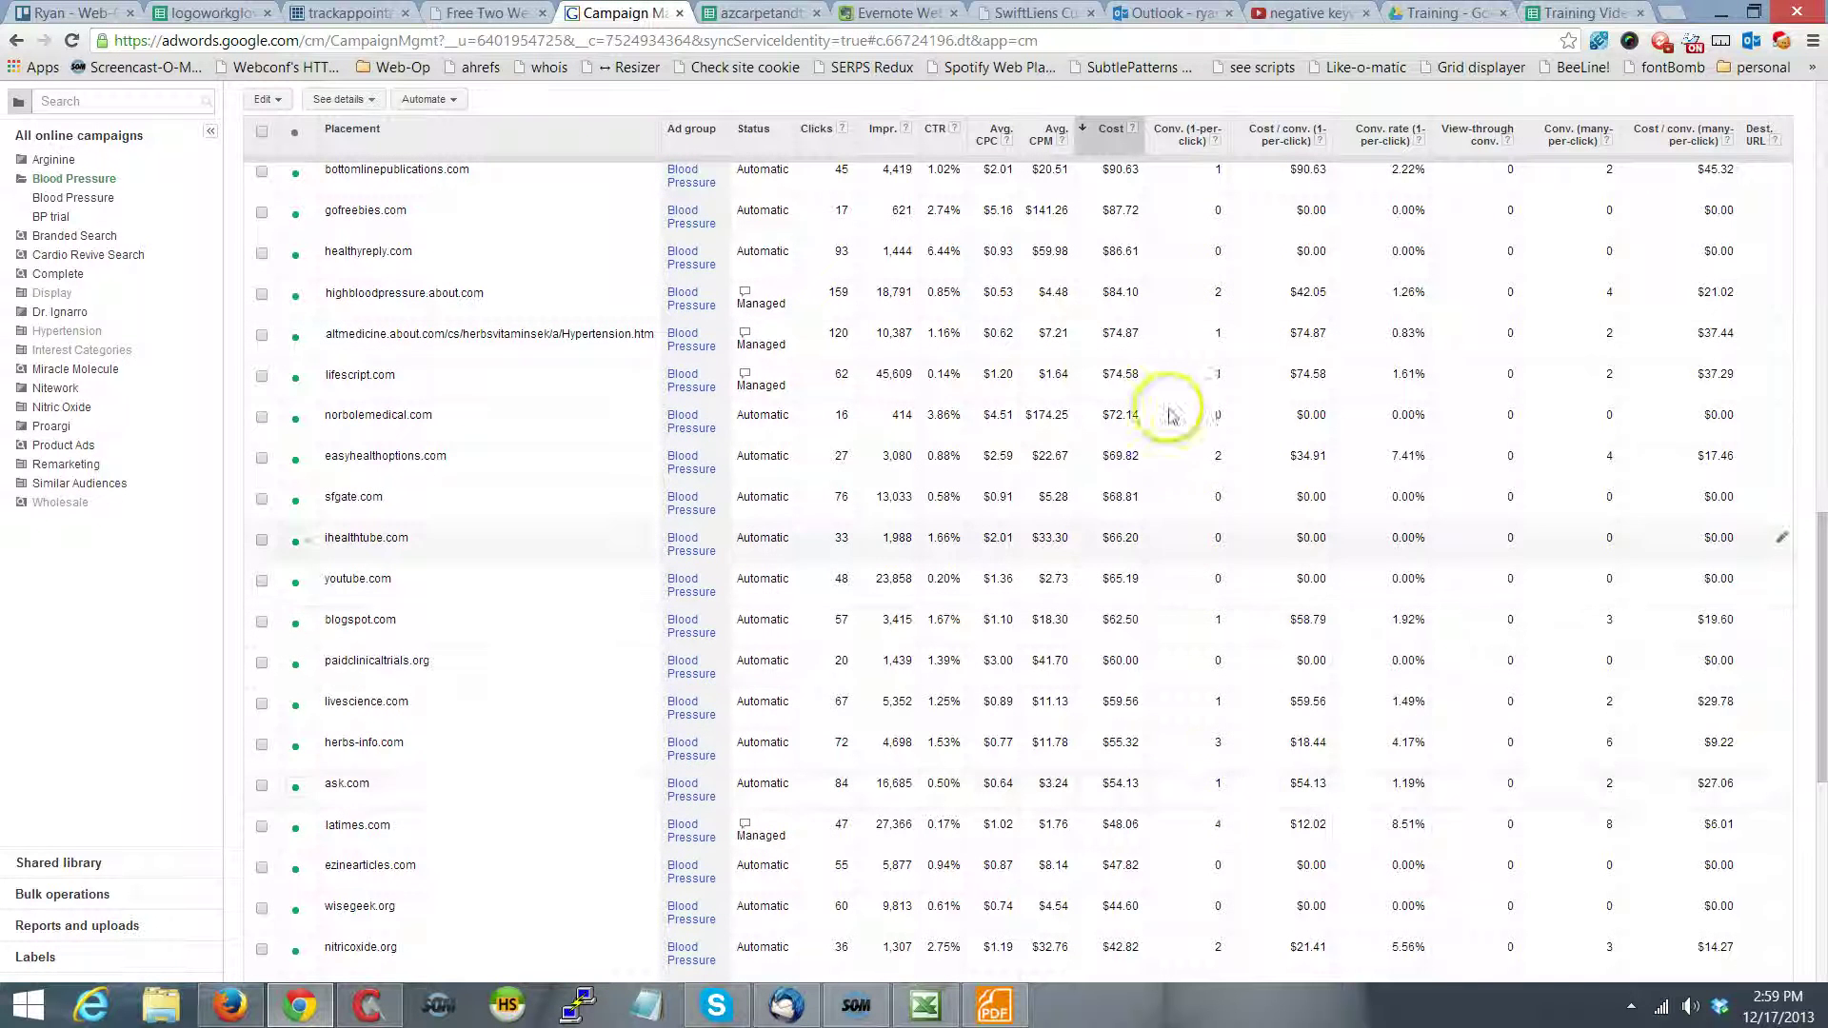
scroll(1282, 828, up, 3)
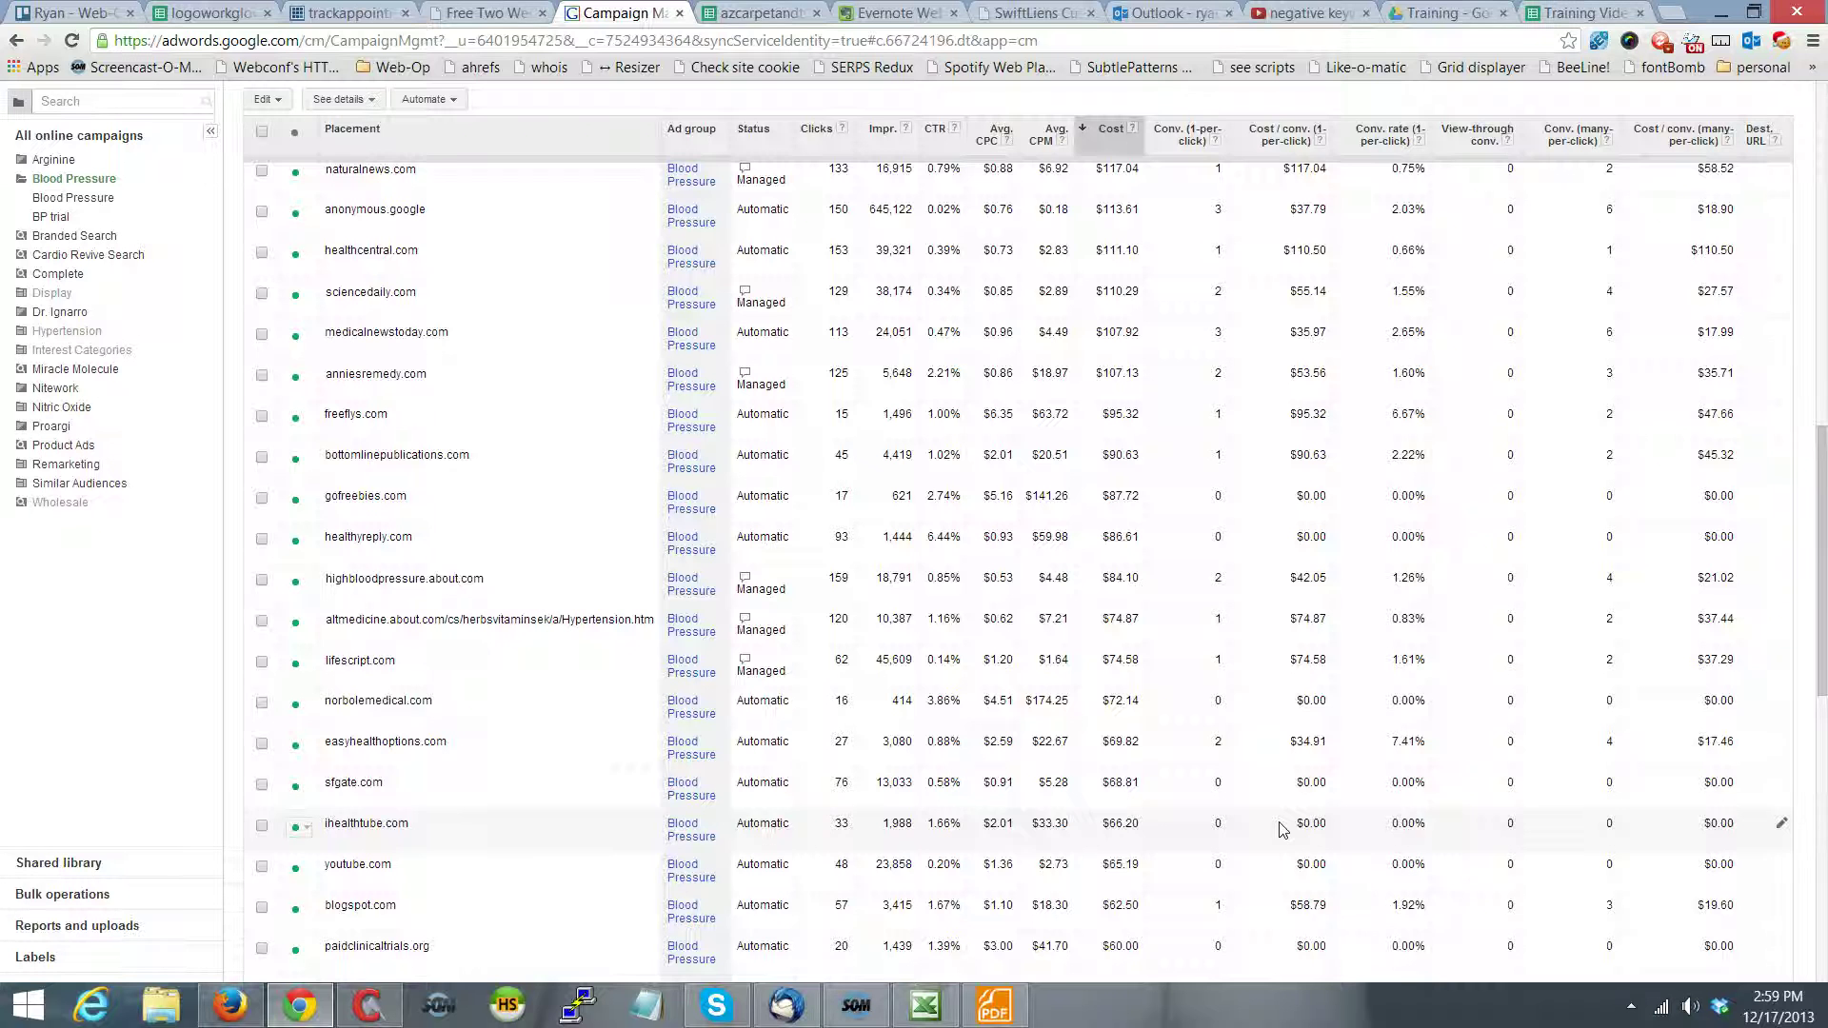
scroll(1280, 830, down, 5)
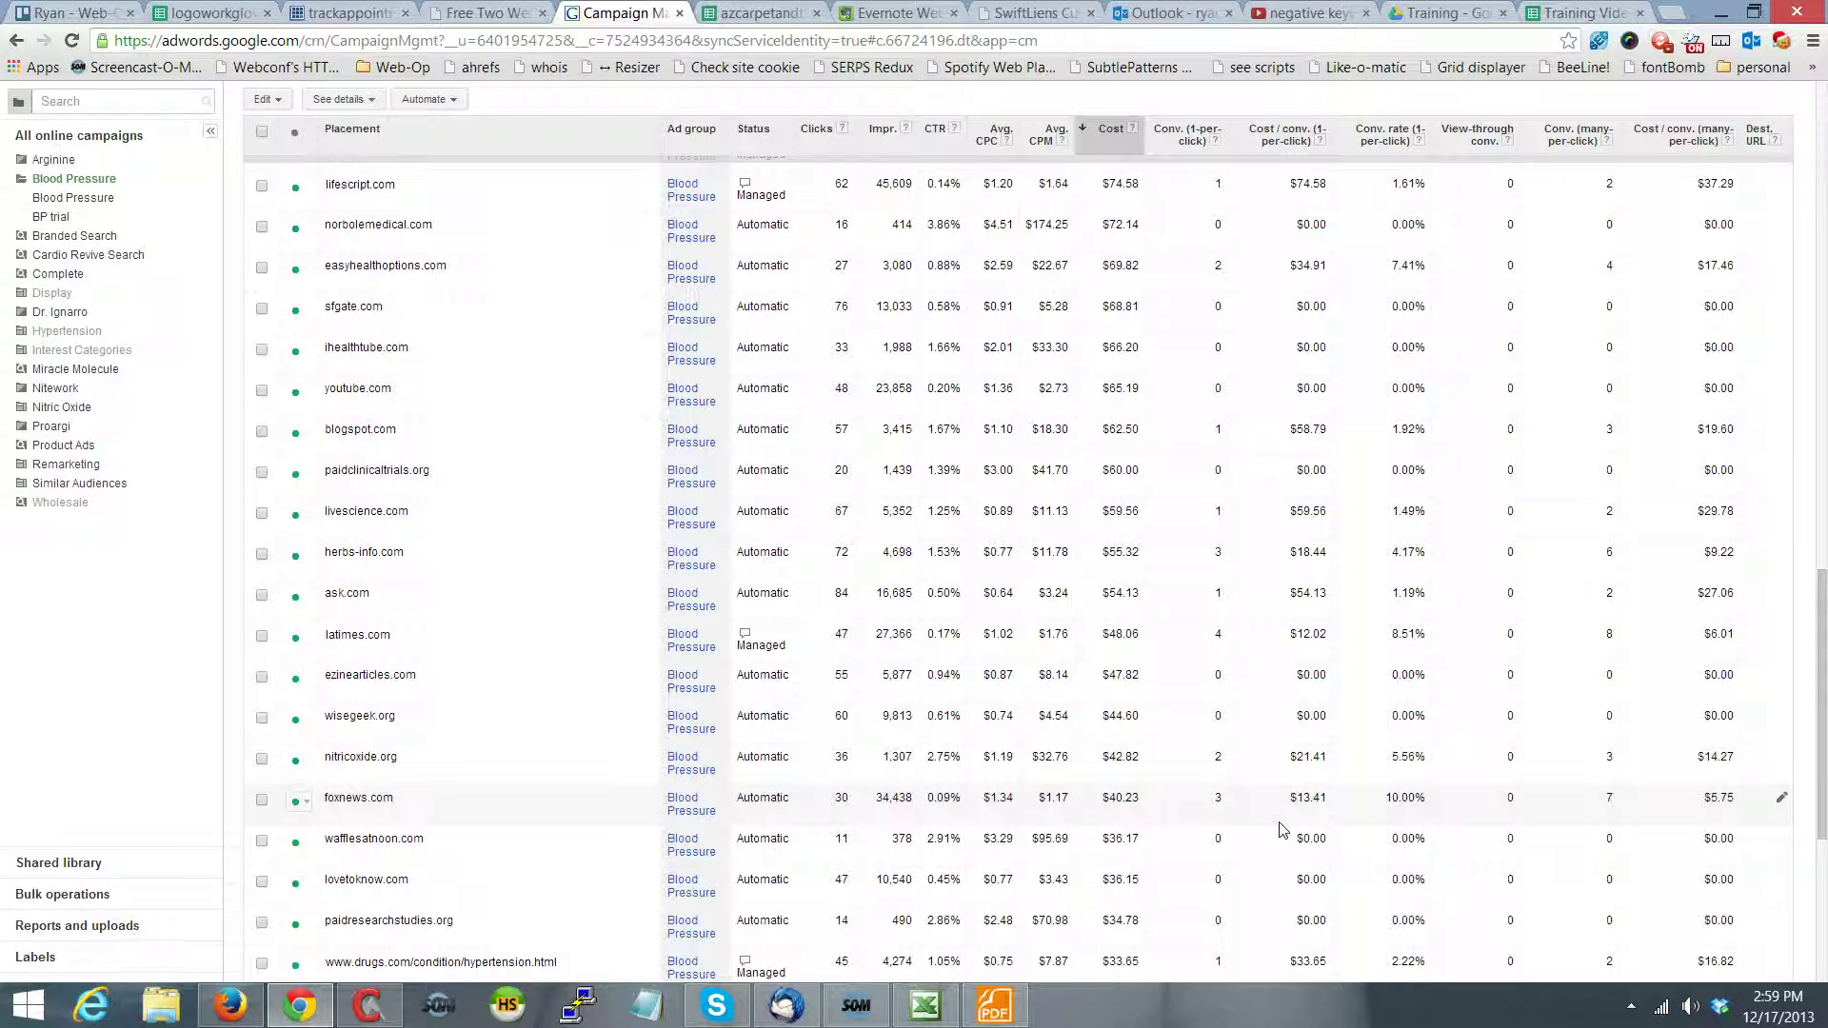
click(261, 637)
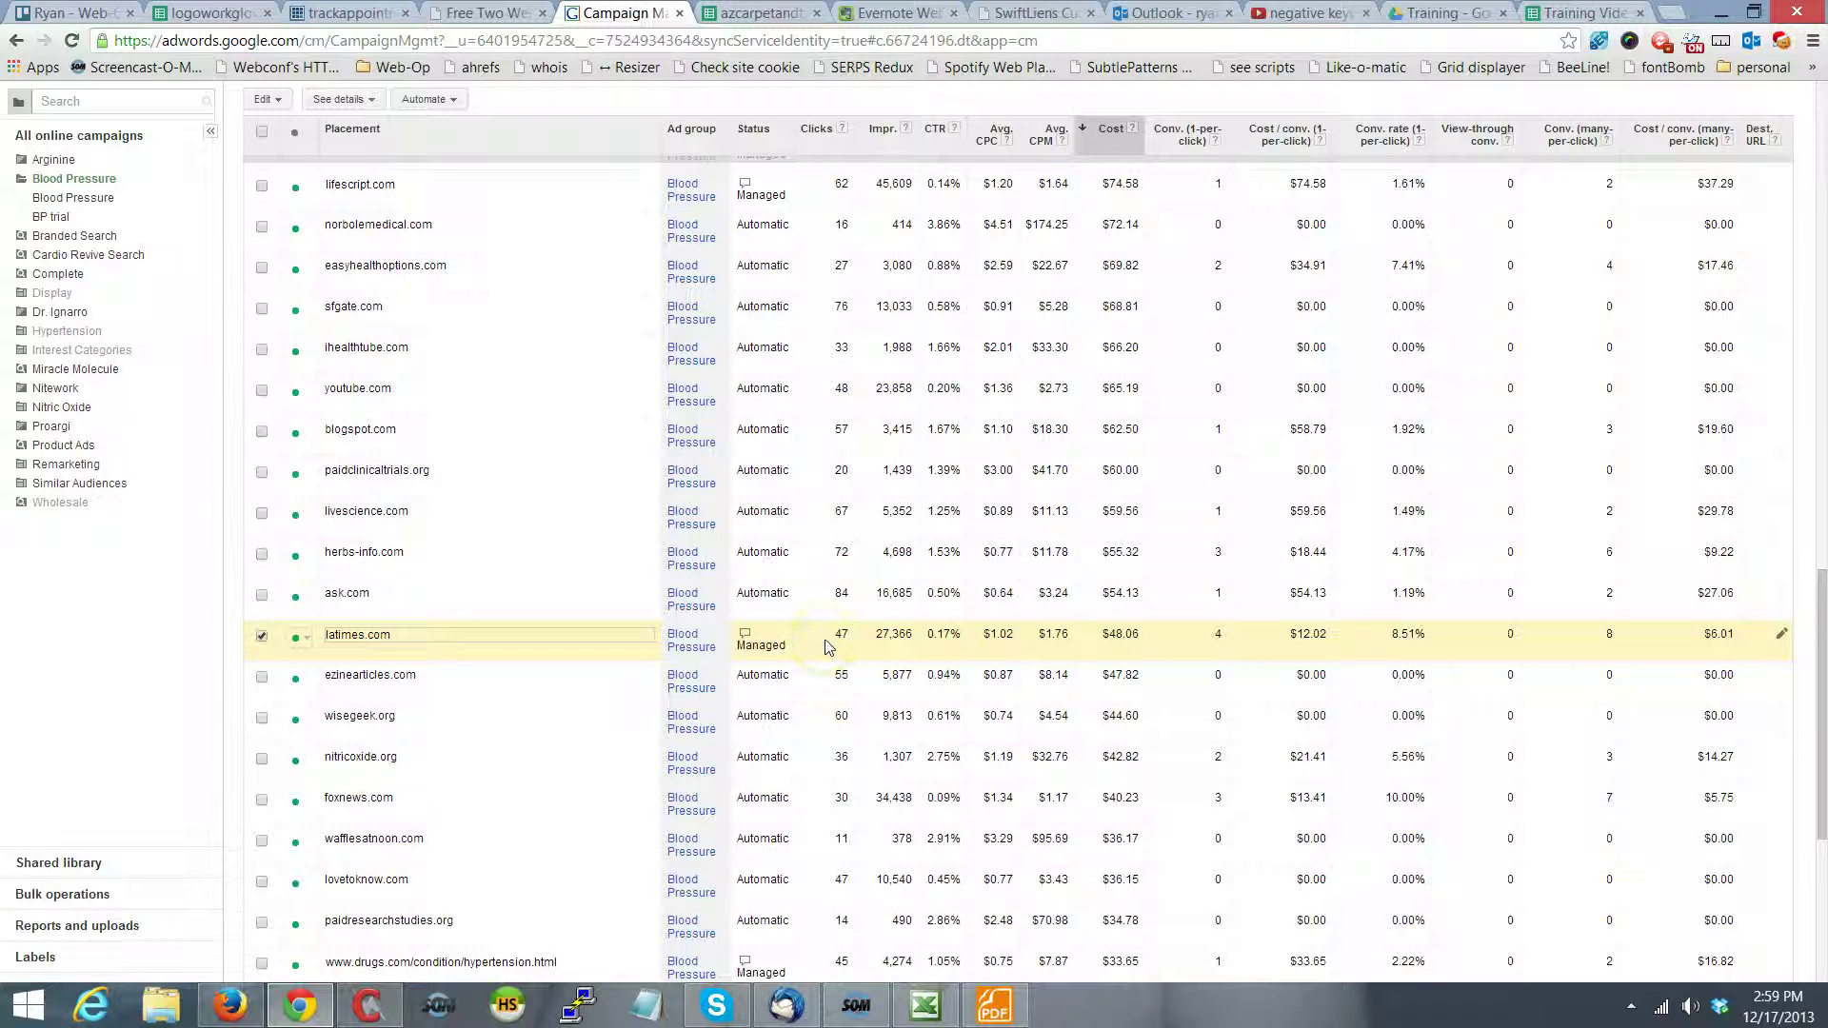
scroll(1022, 643, up, 8)
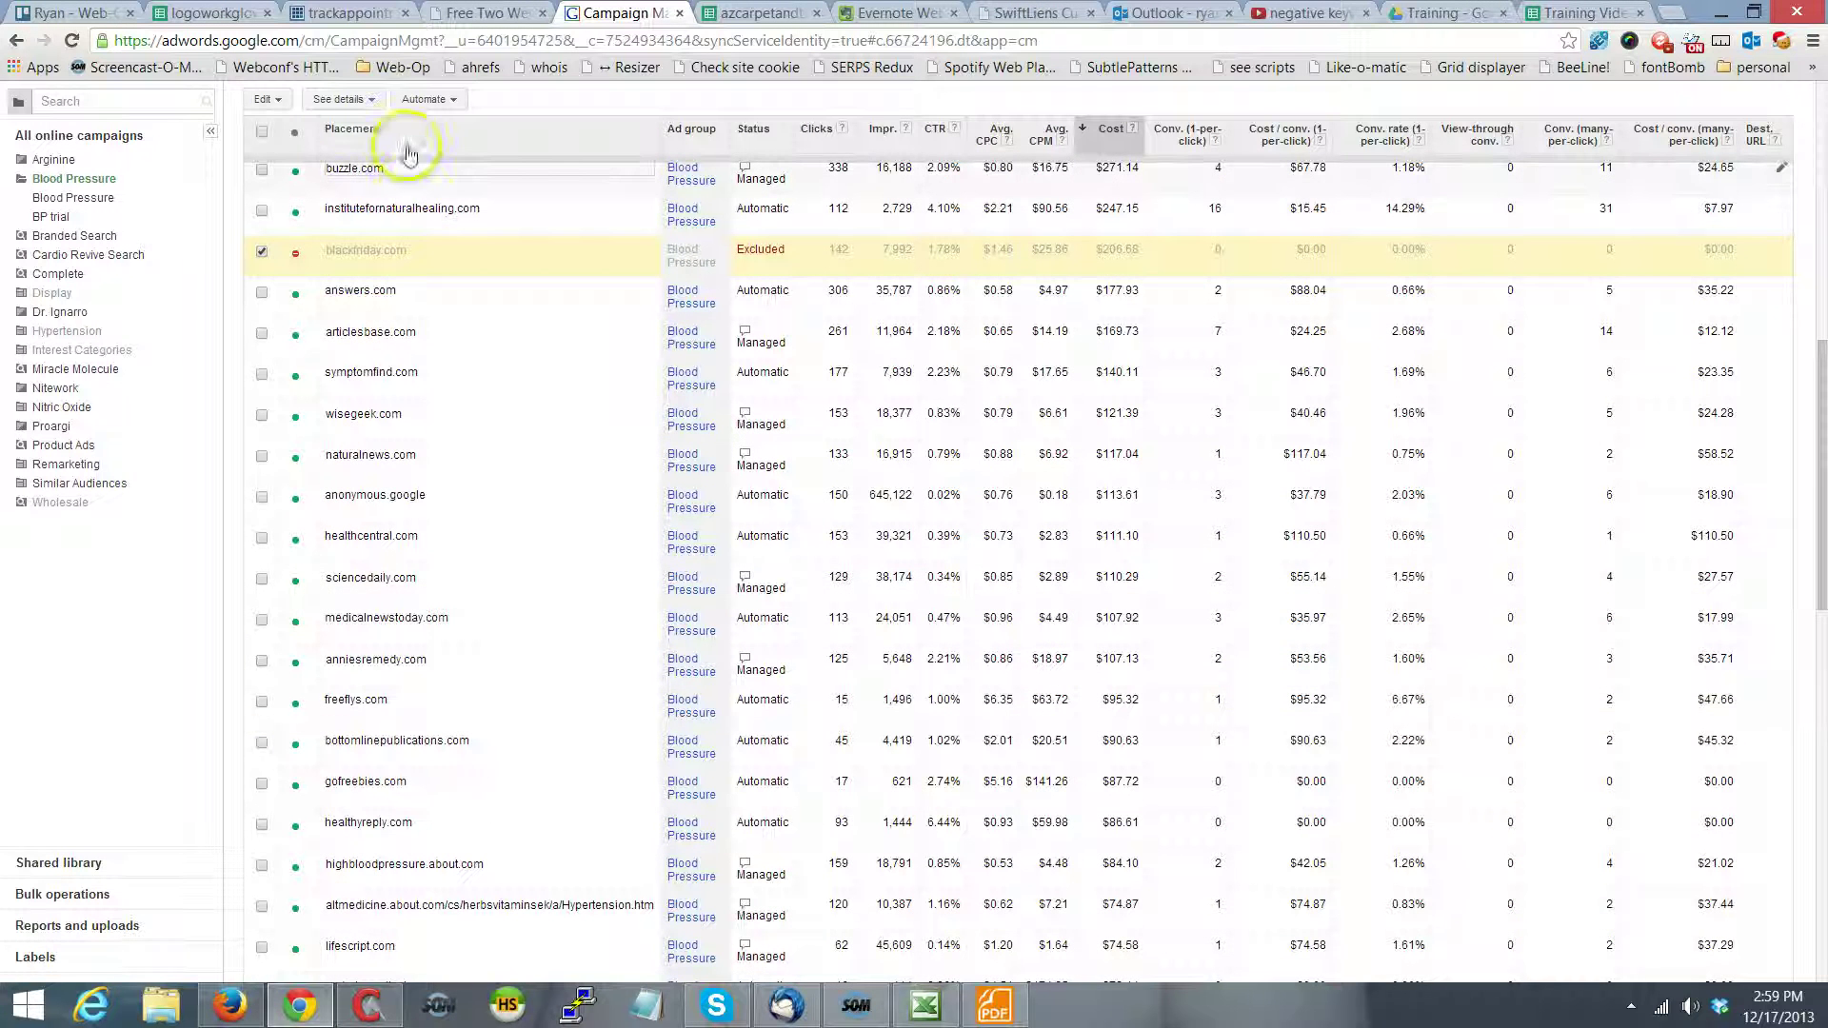
click(271, 99)
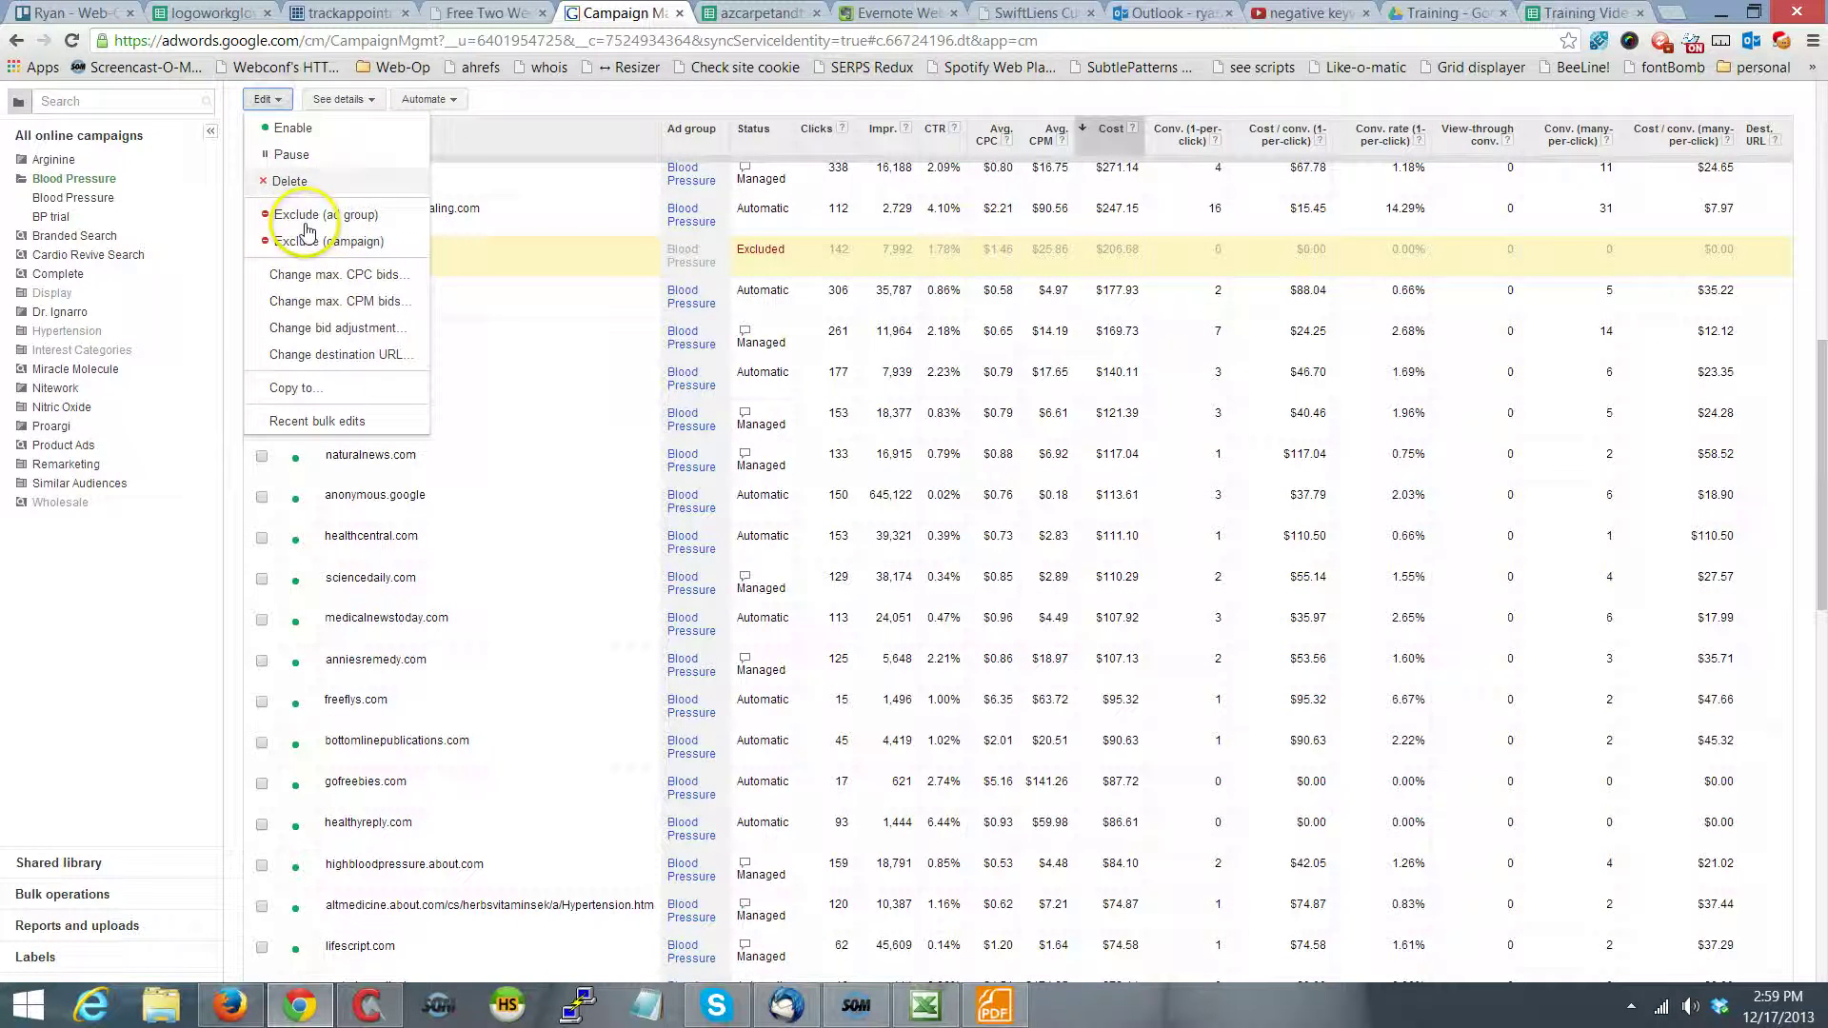
click(317, 276)
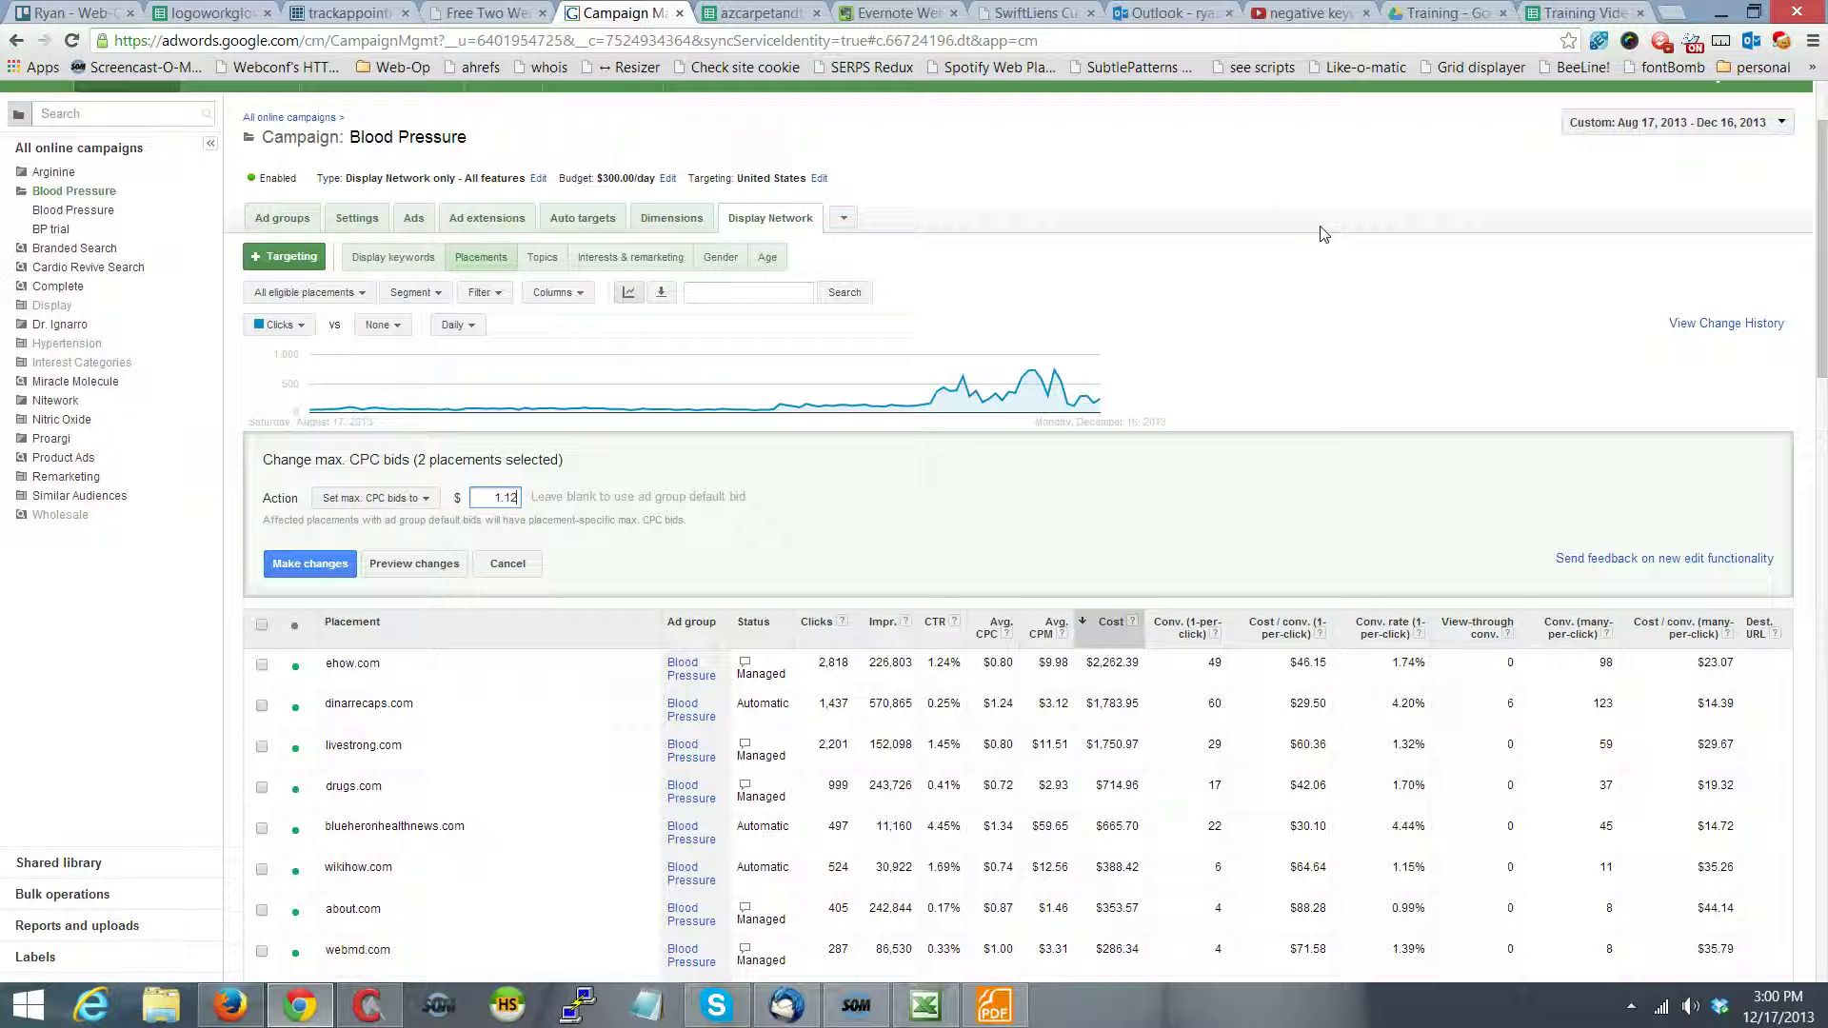
click(310, 563)
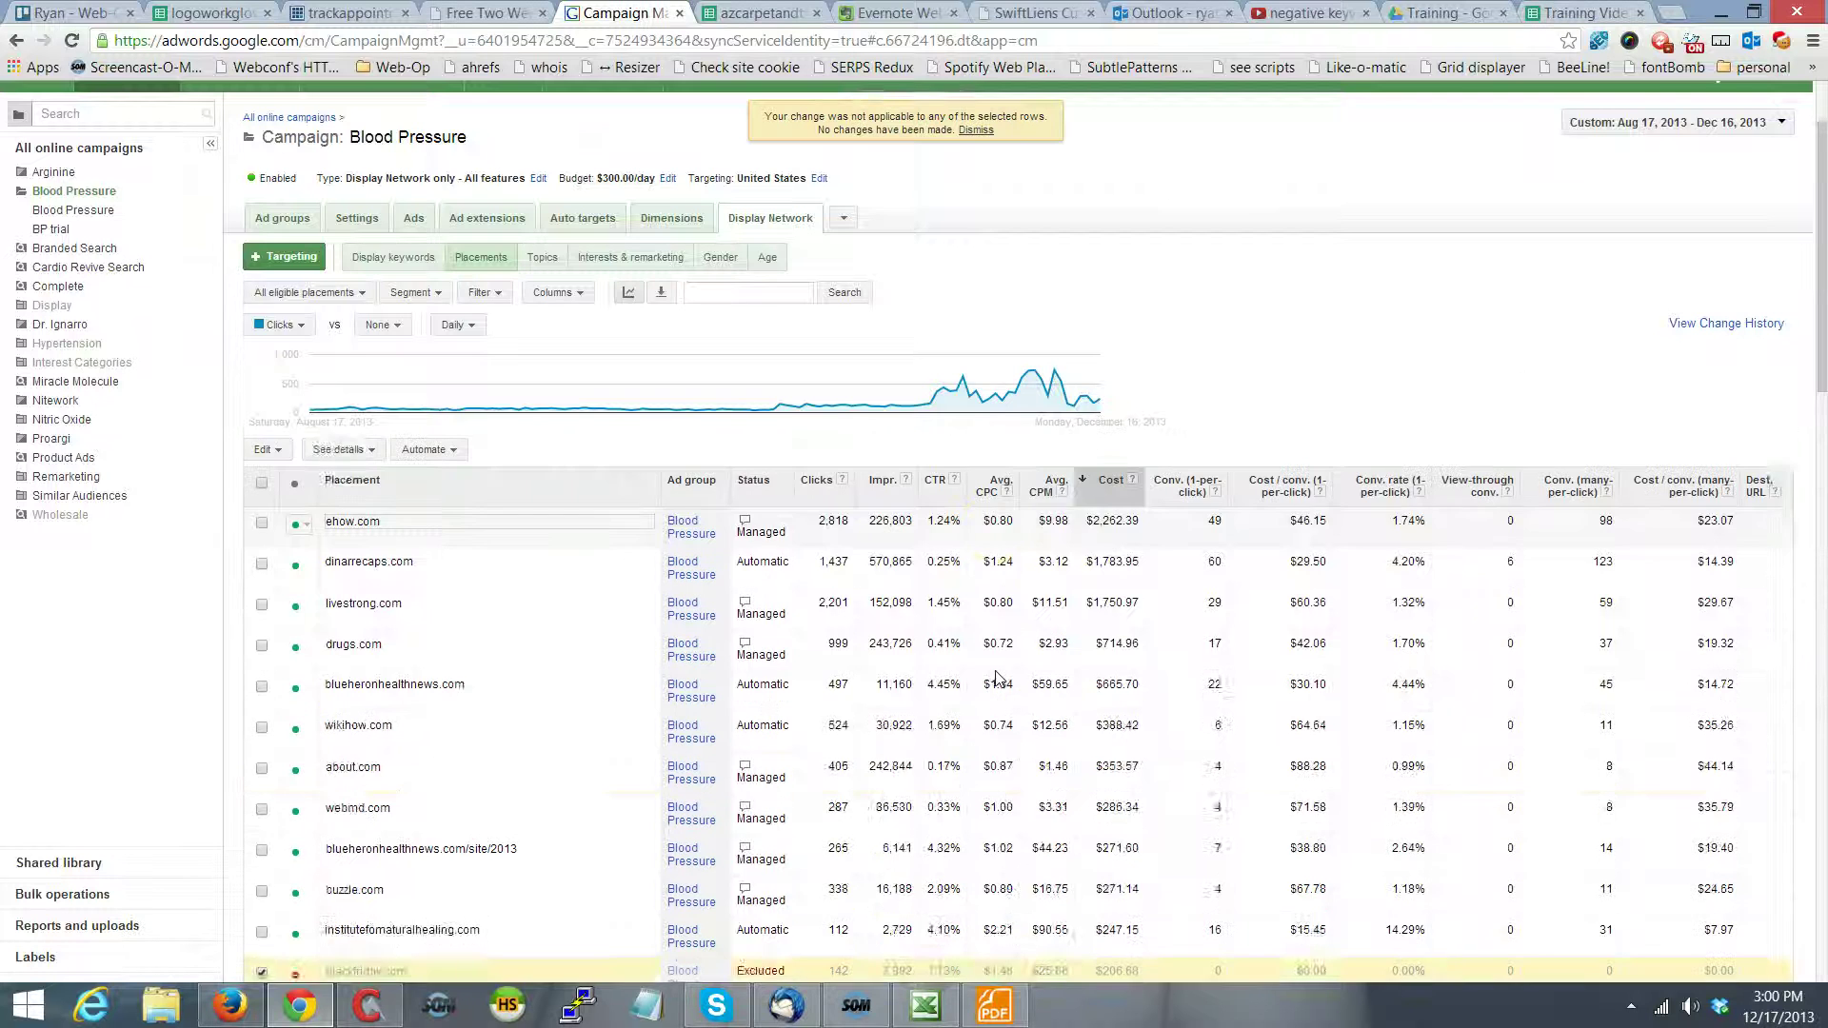
- Select only institutefornaturalhealing.com, deselecting blackfriday.com and latimes.com, and try to set its max. CPC bid to $1.57
scroll(996, 676, down, 3)
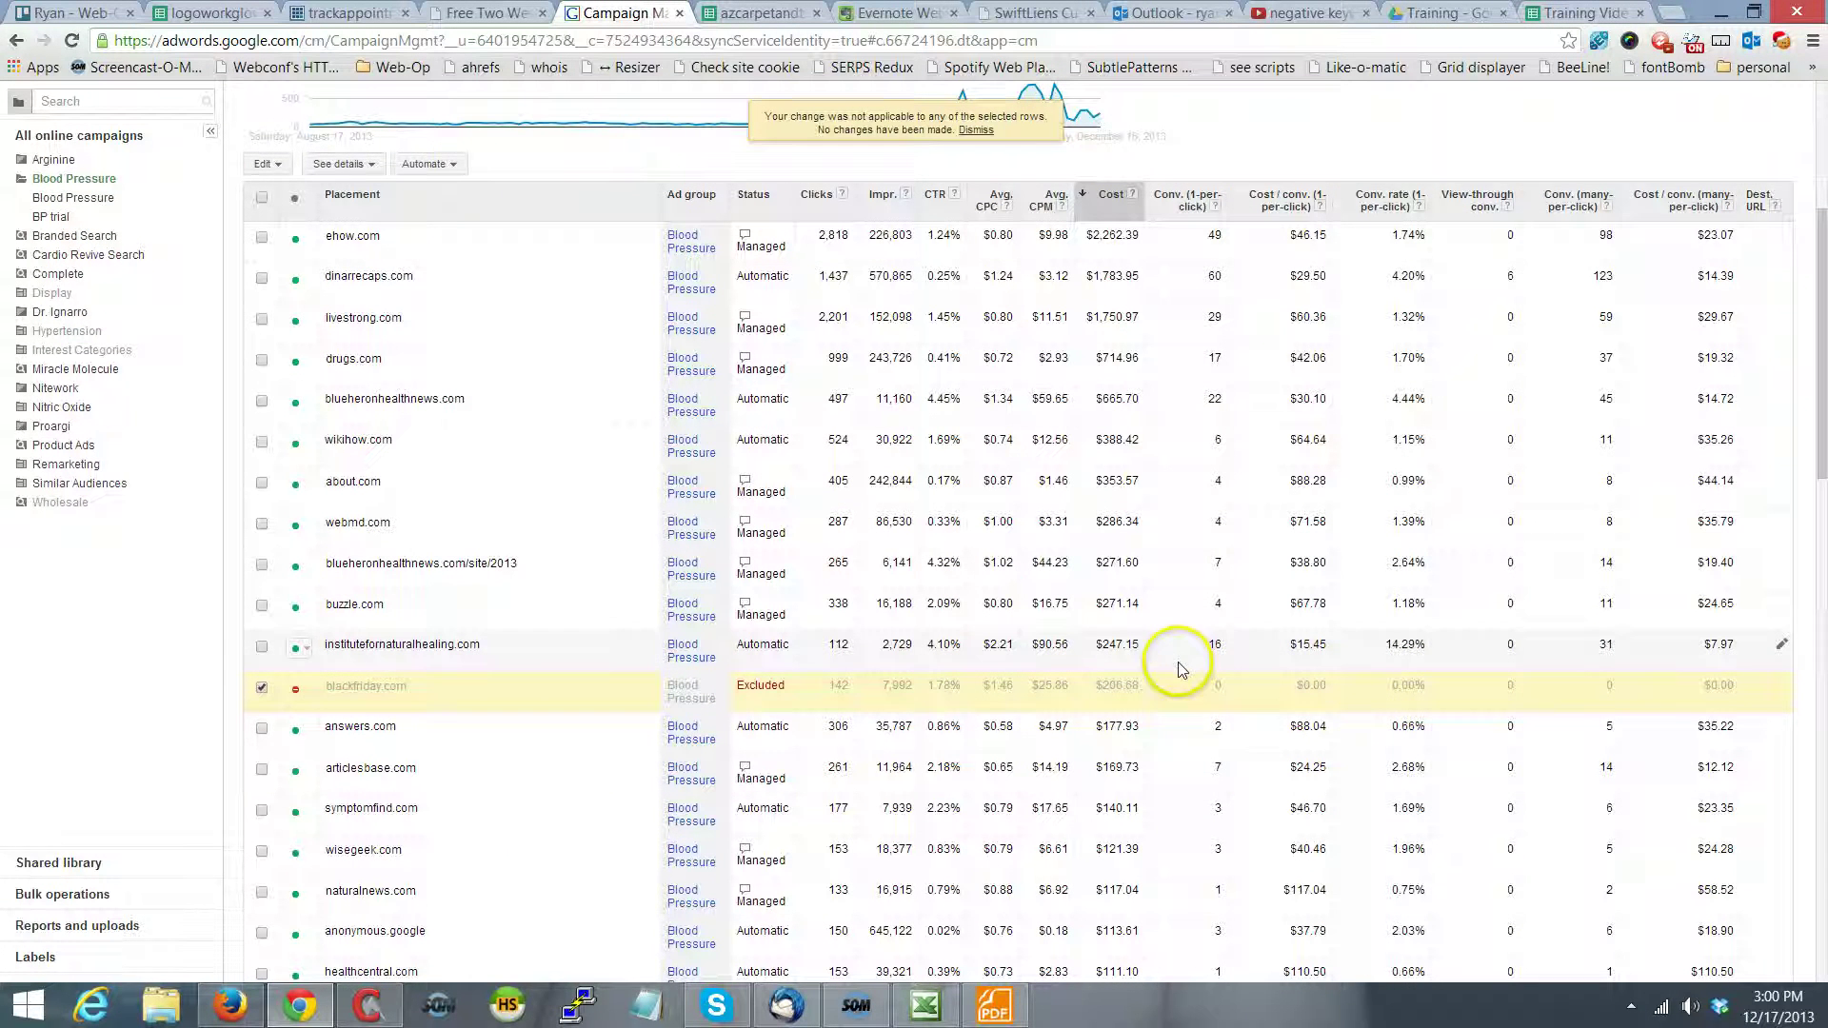
click(260, 646)
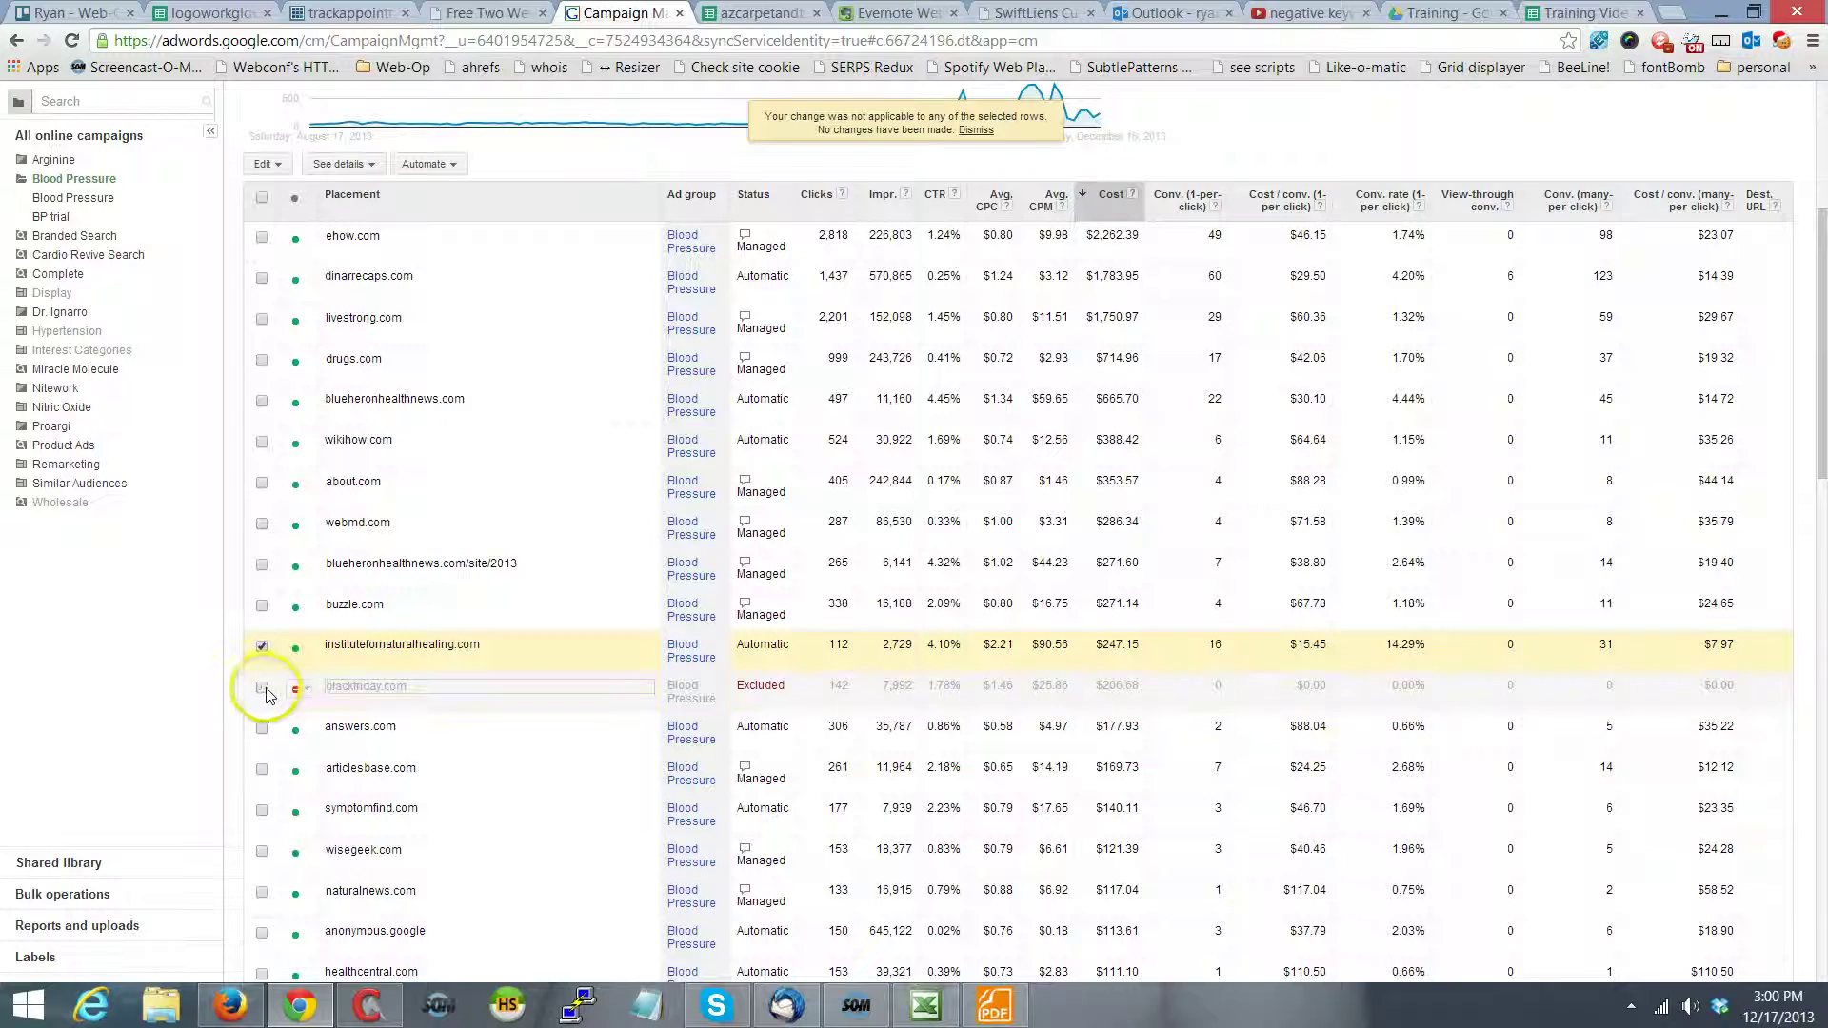
scroll(614, 686, down, 7)
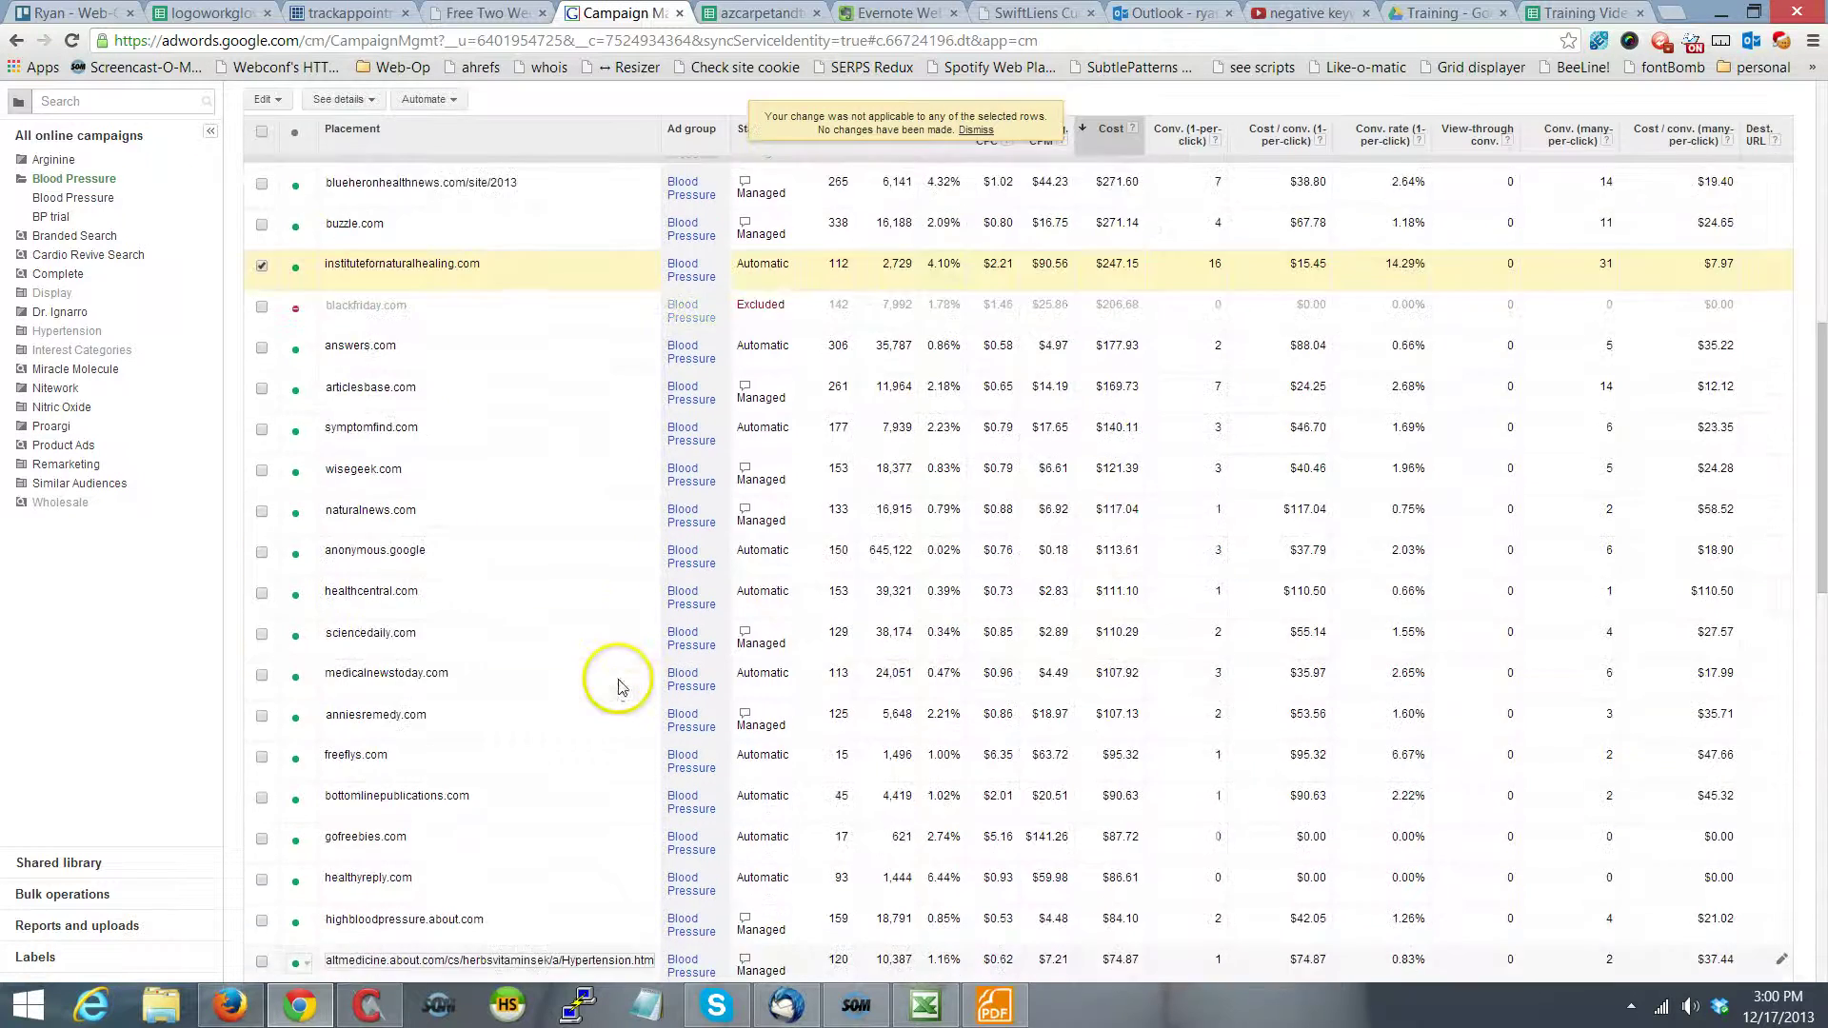
scroll(614, 686, down, 8)
scroll(495, 685, up, 6)
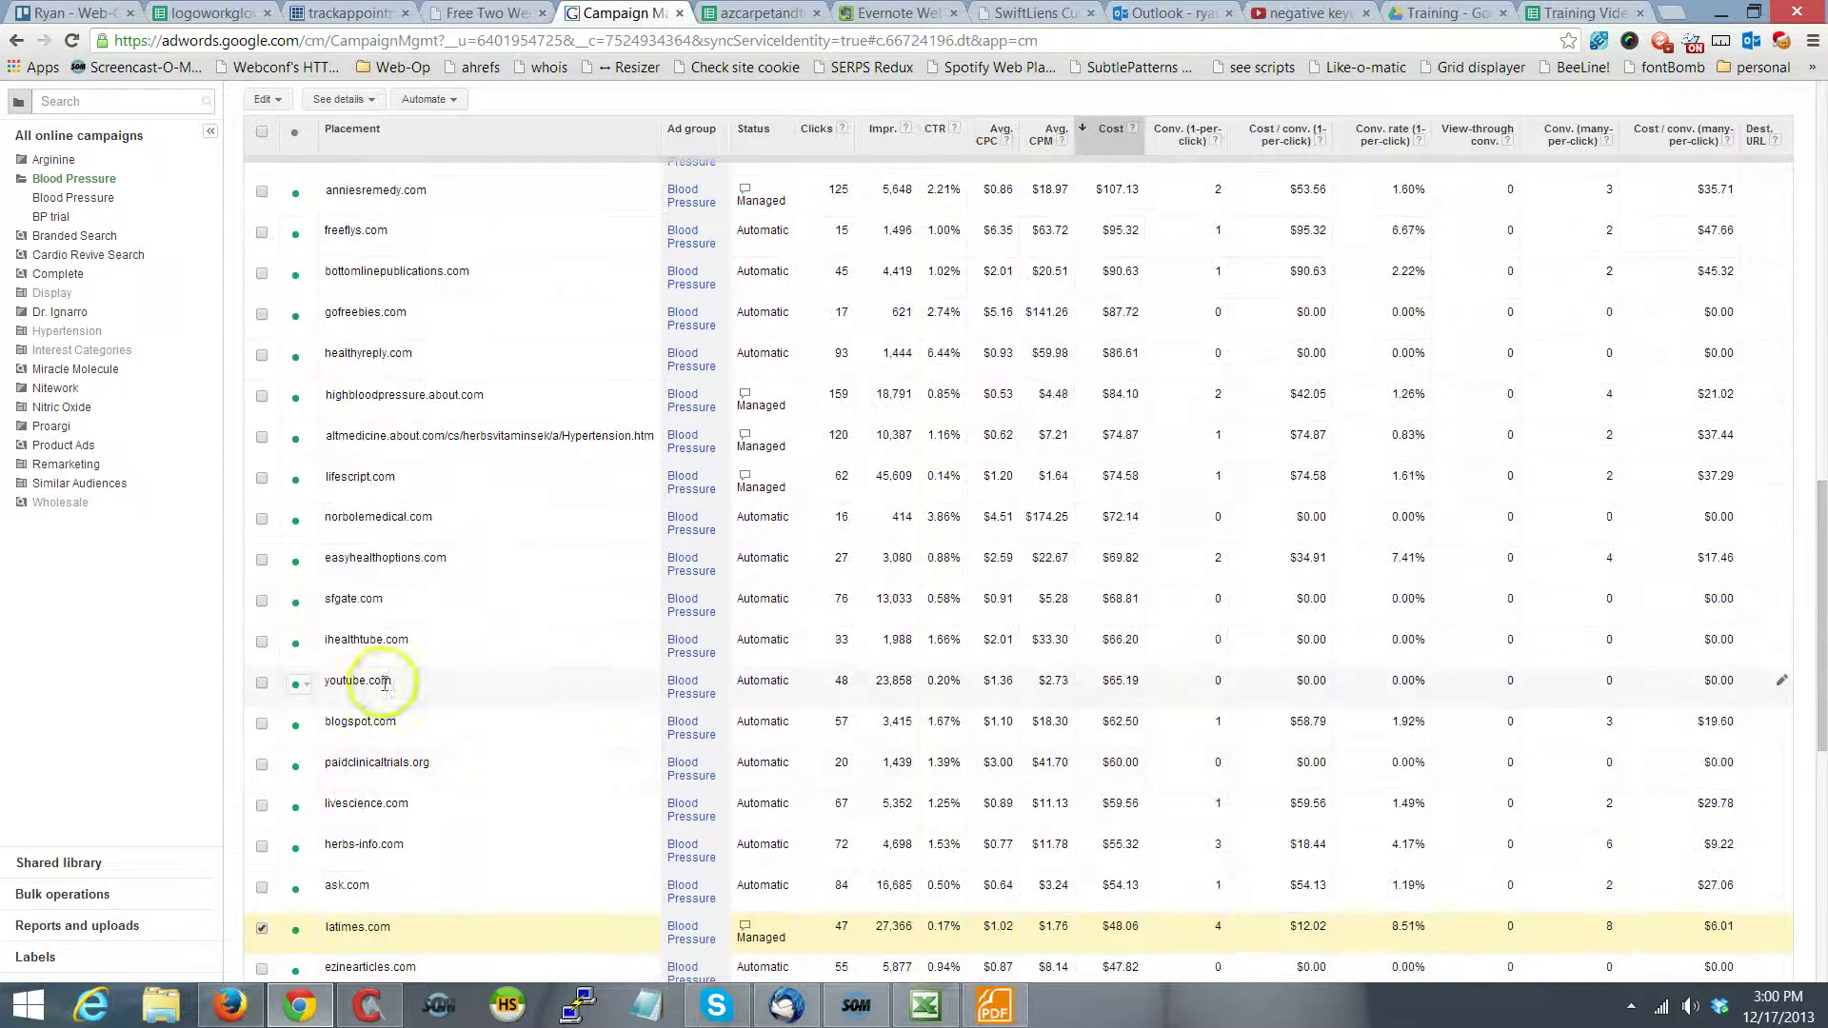
click(261, 928)
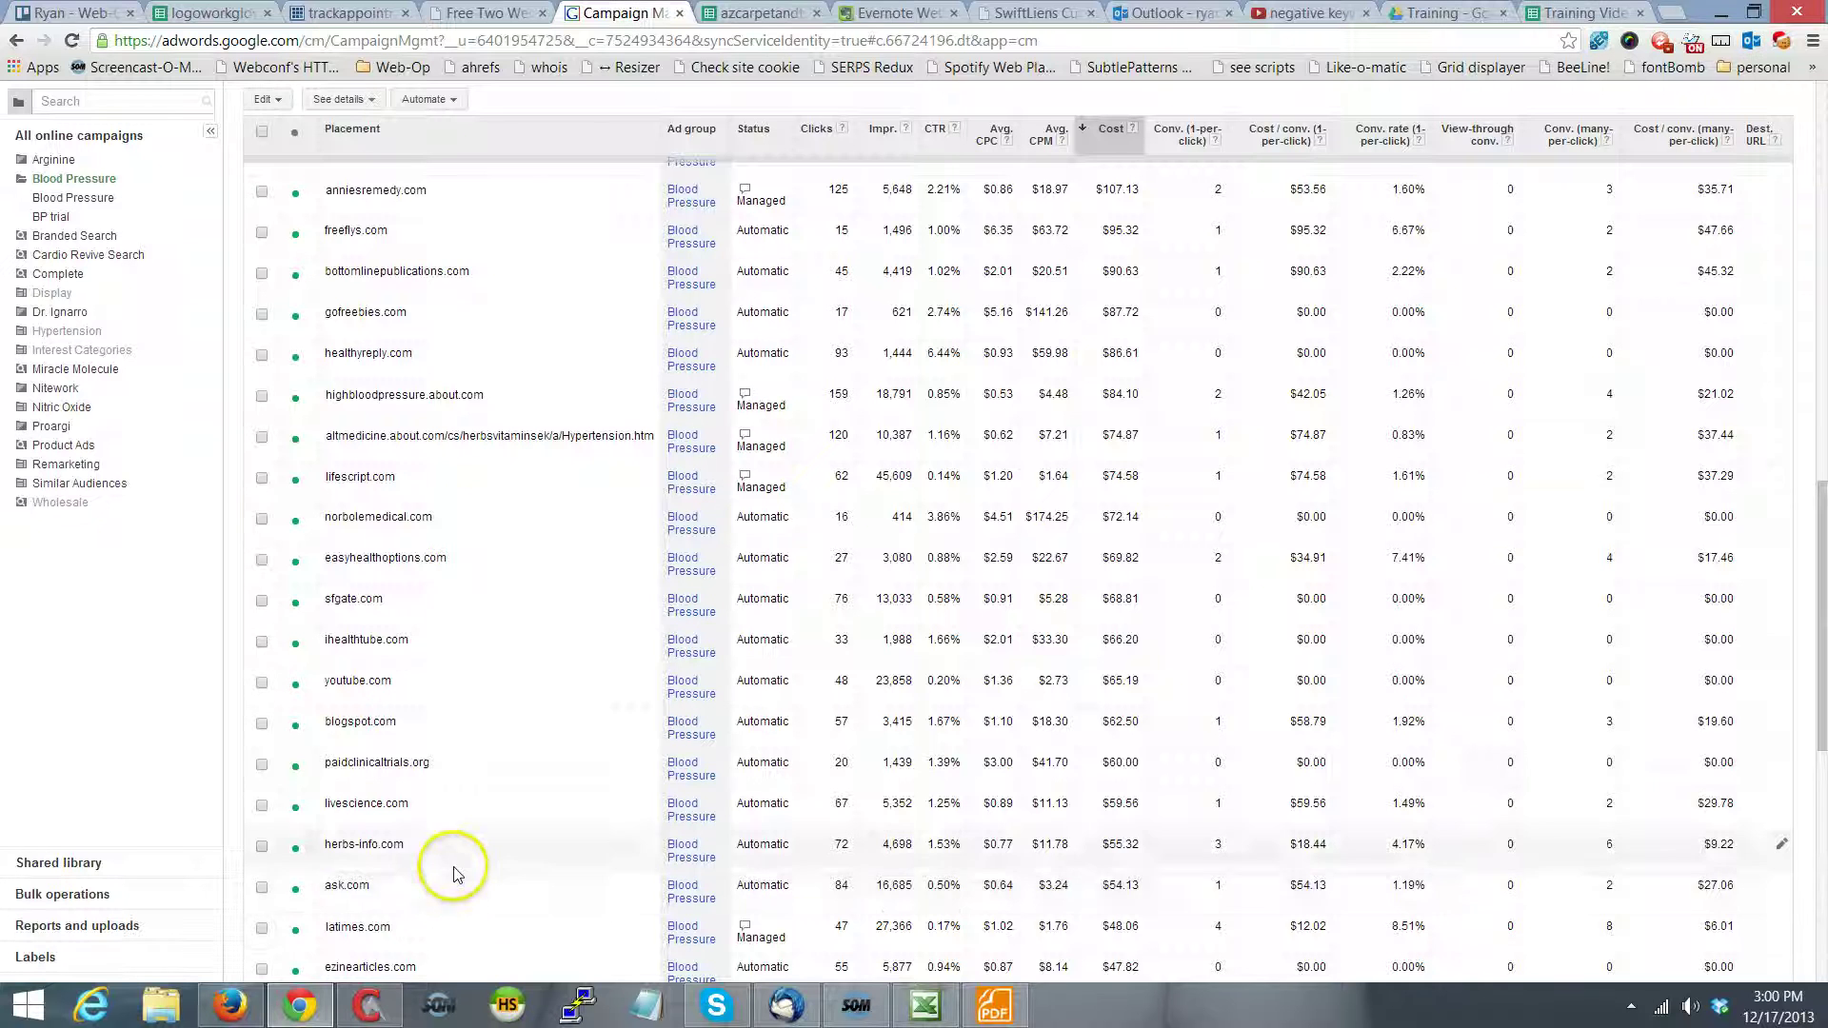
scroll(455, 871, up, 8)
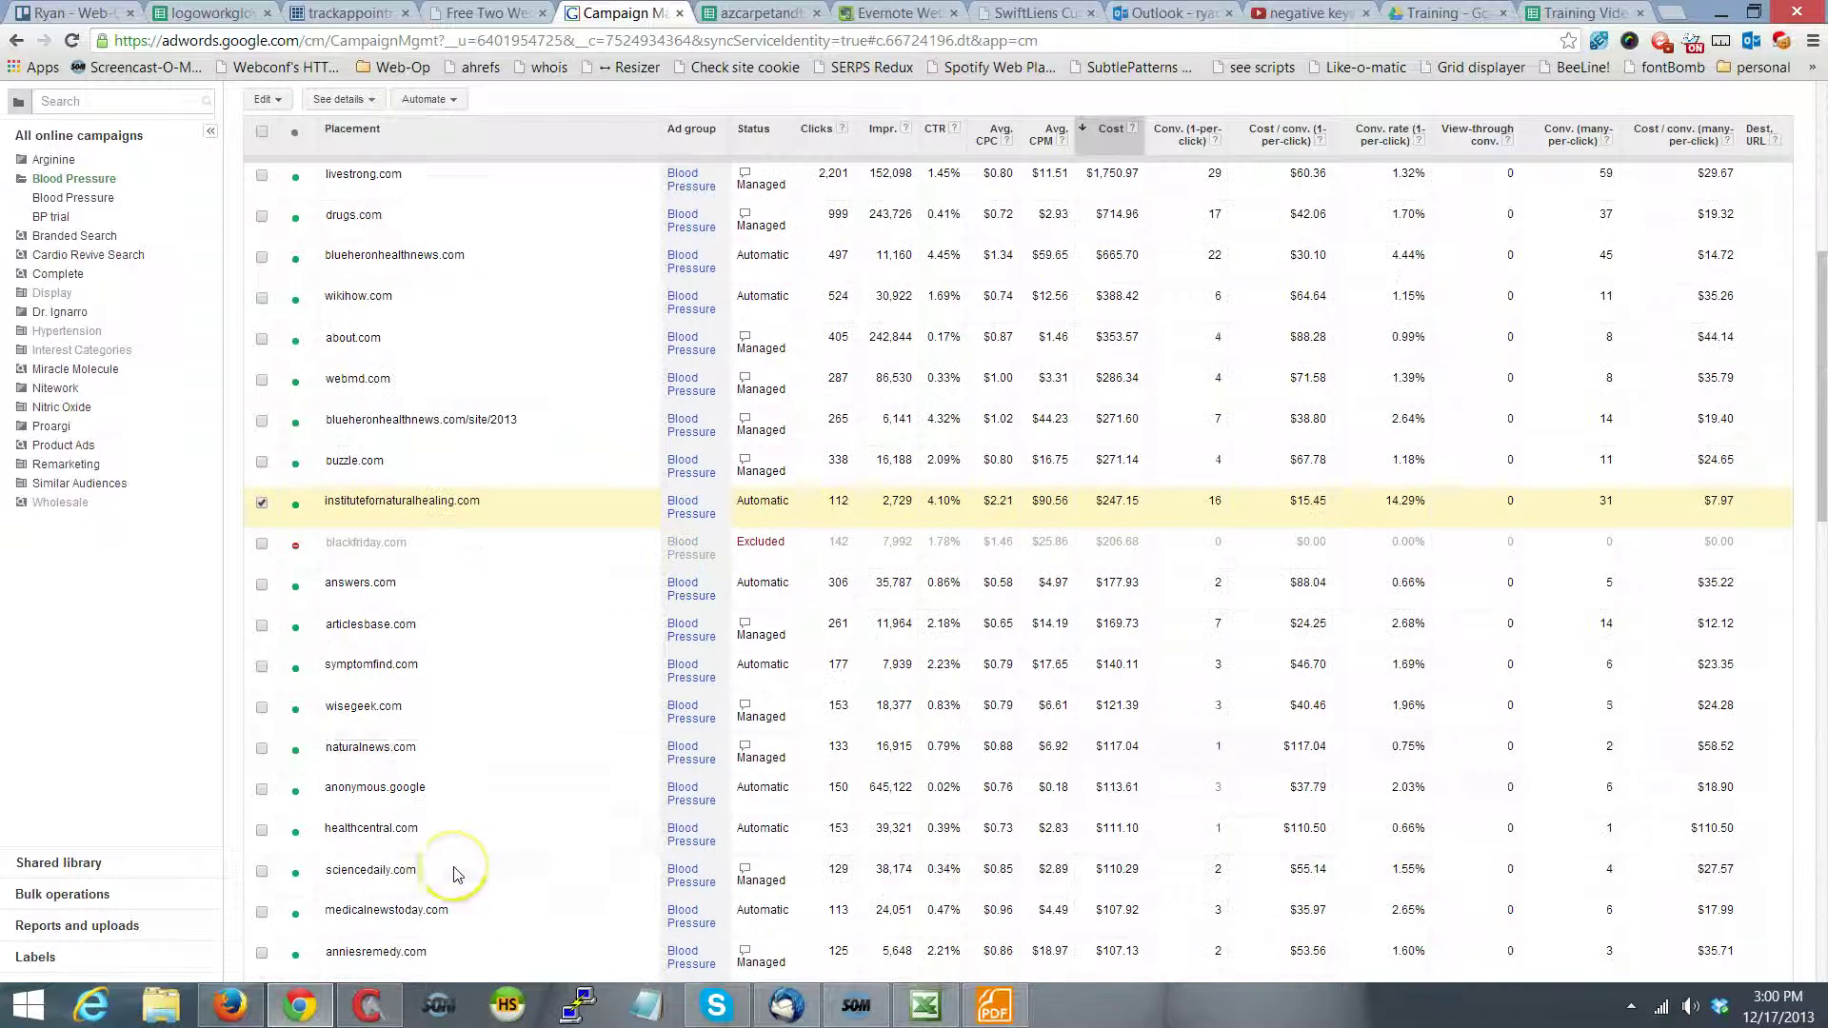
click(278, 101)
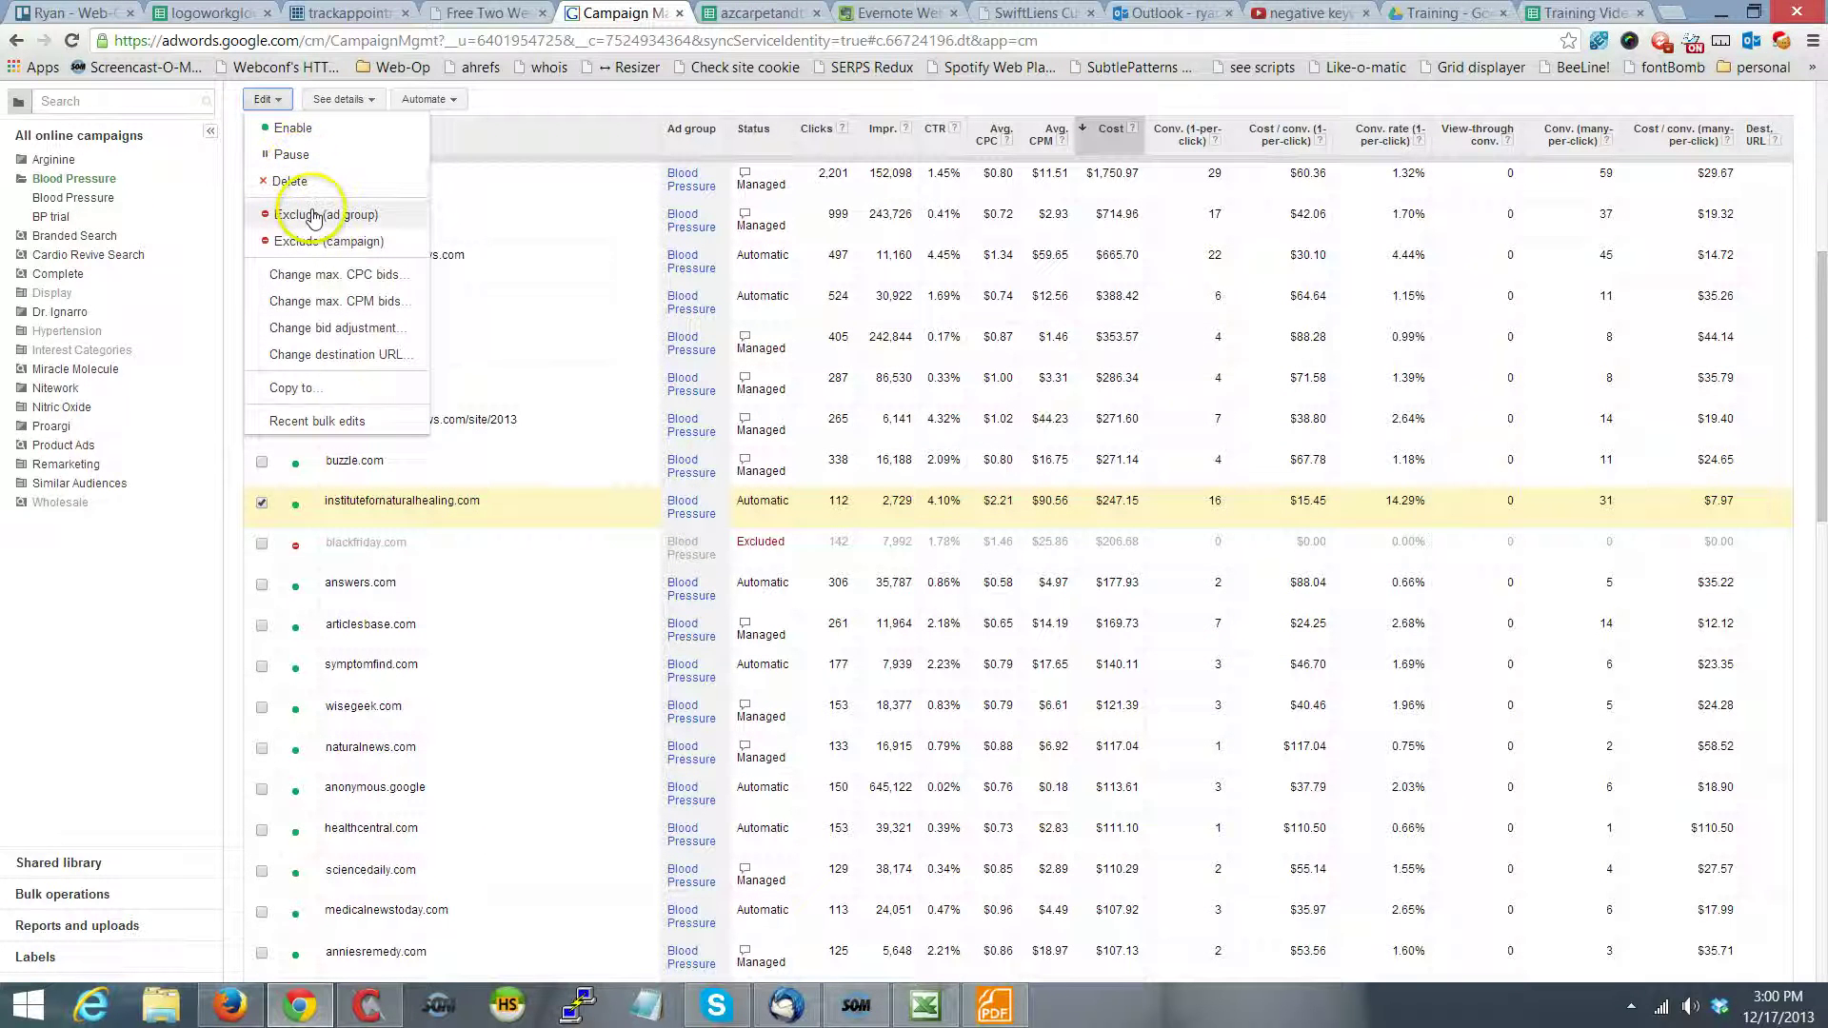
click(339, 276)
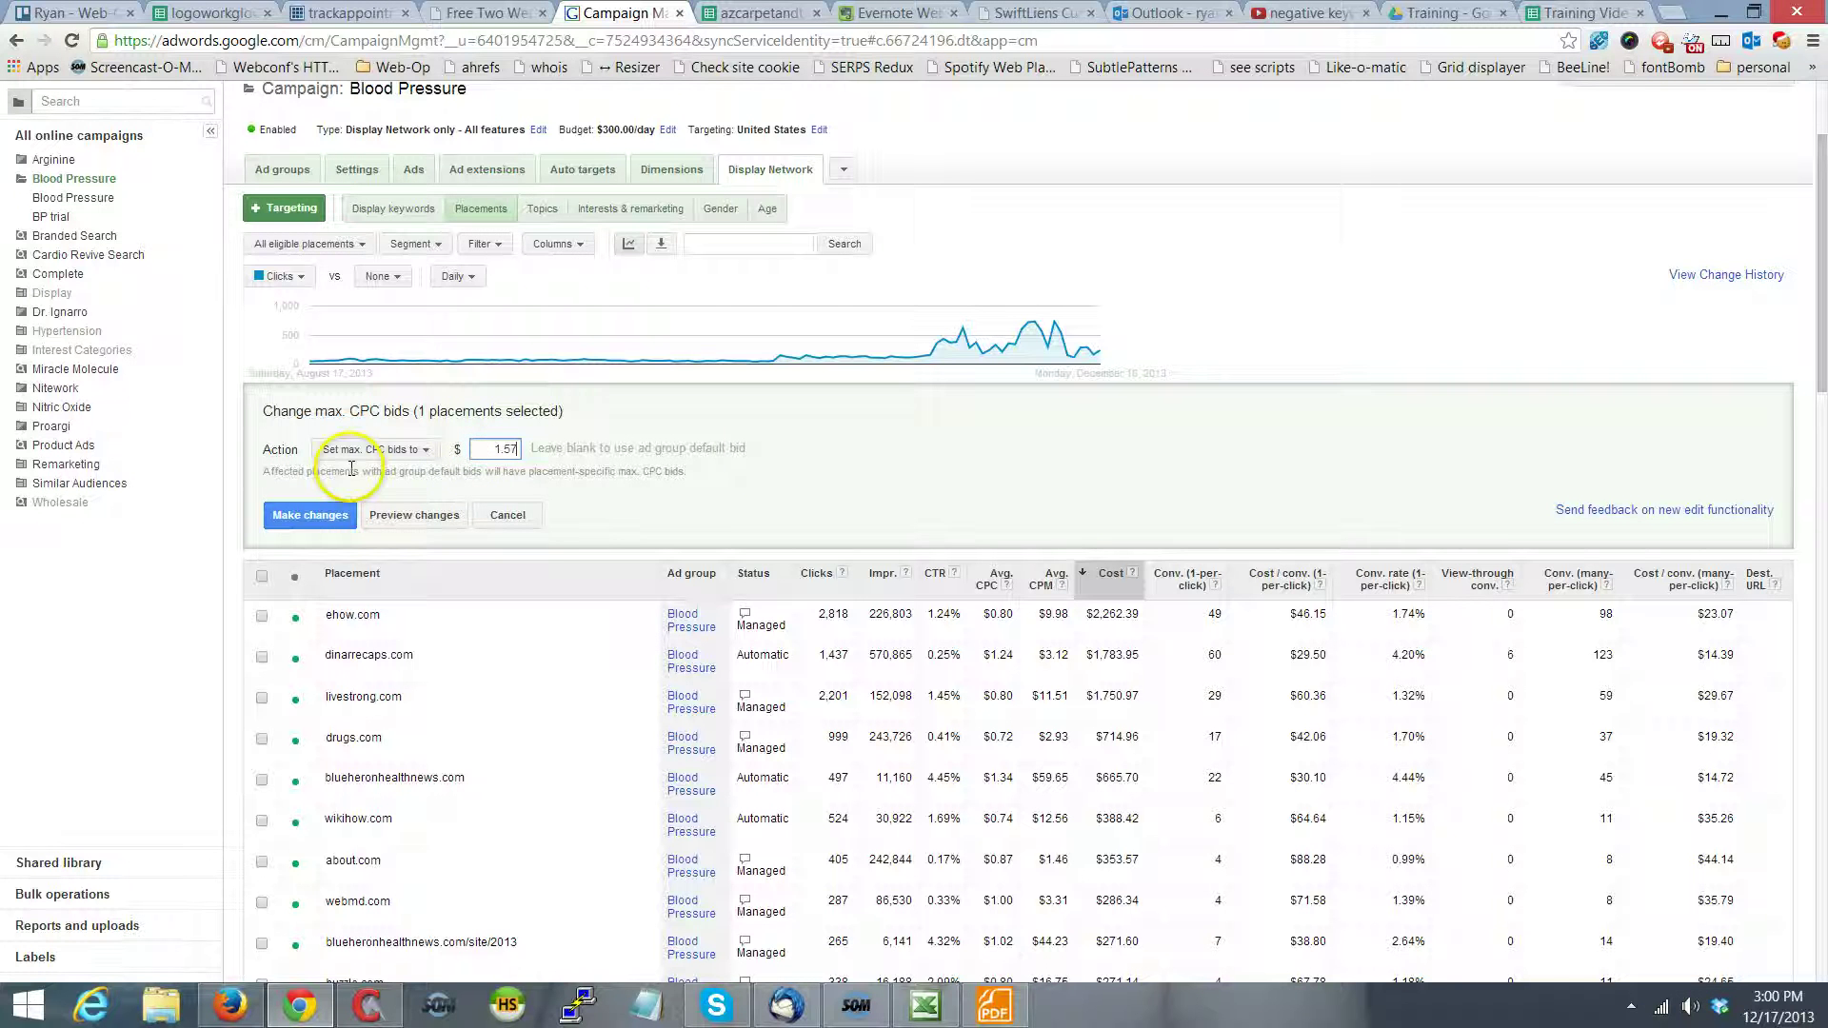
click(307, 515)
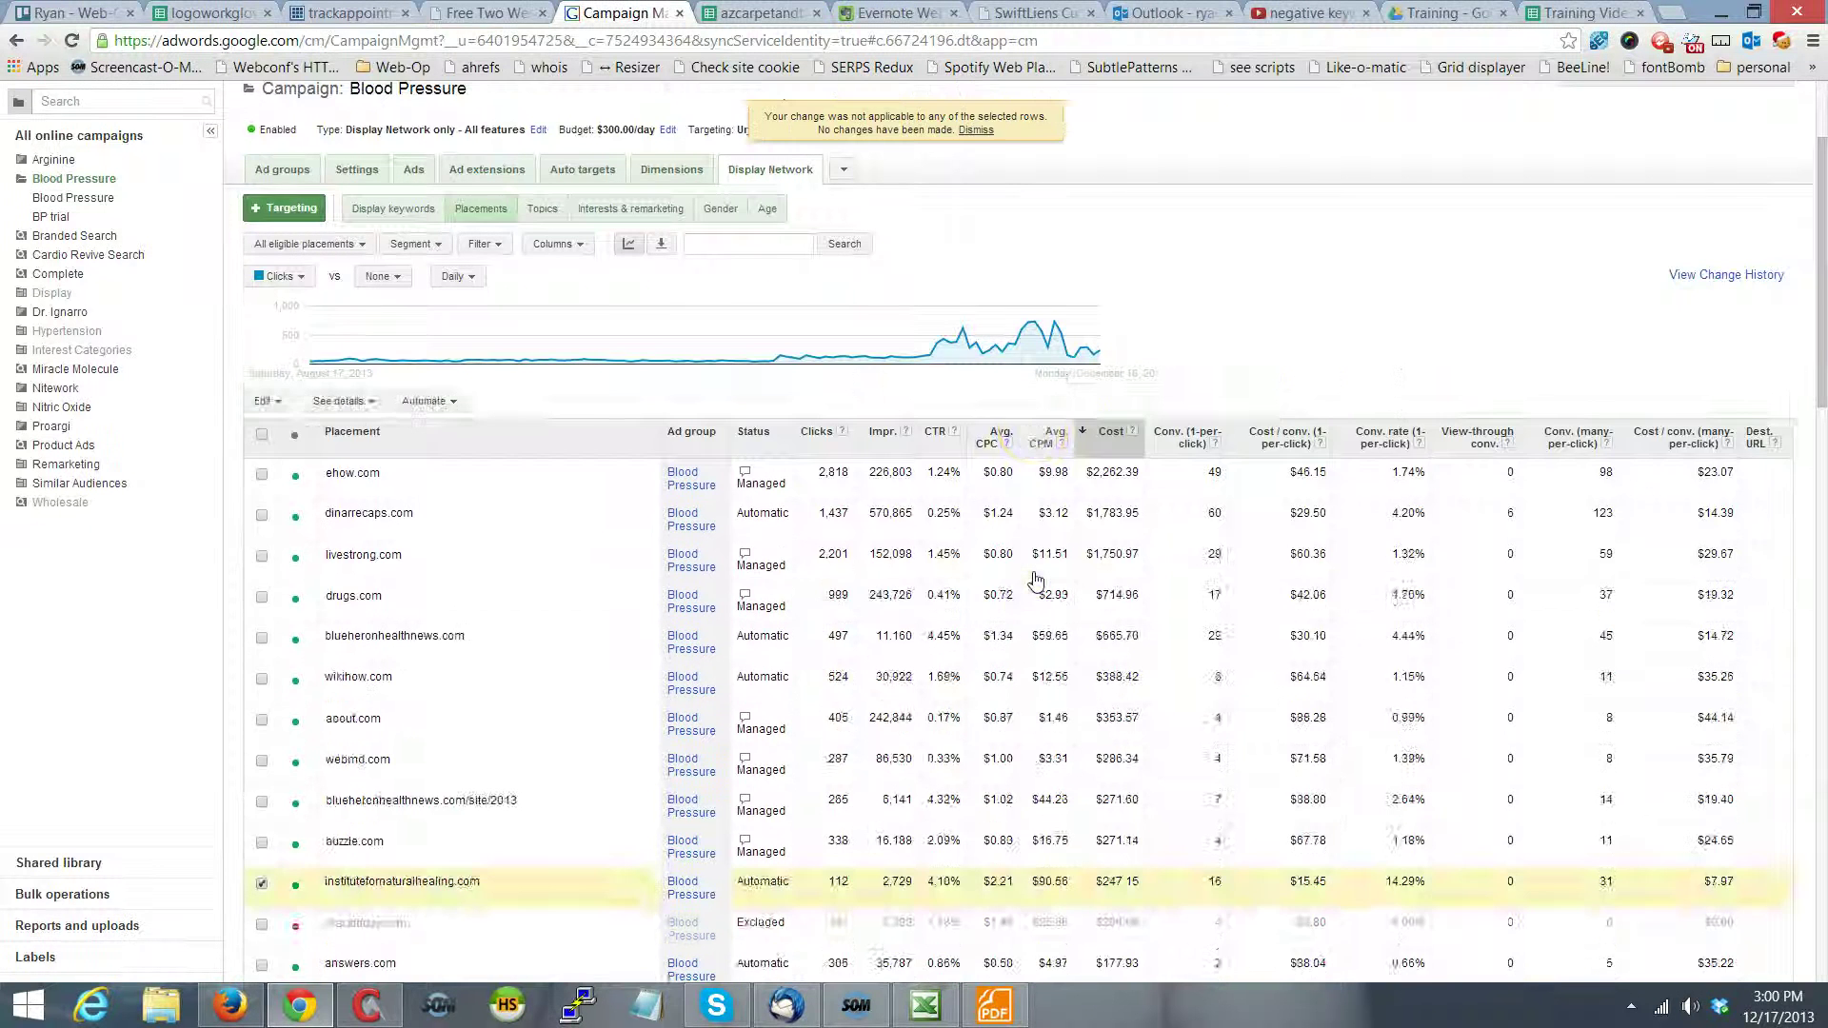
- Set the start of the custom date range to 1/17/13 and open the Blood Pressure ad group from its placements
scroll(1036, 578, down, 14)
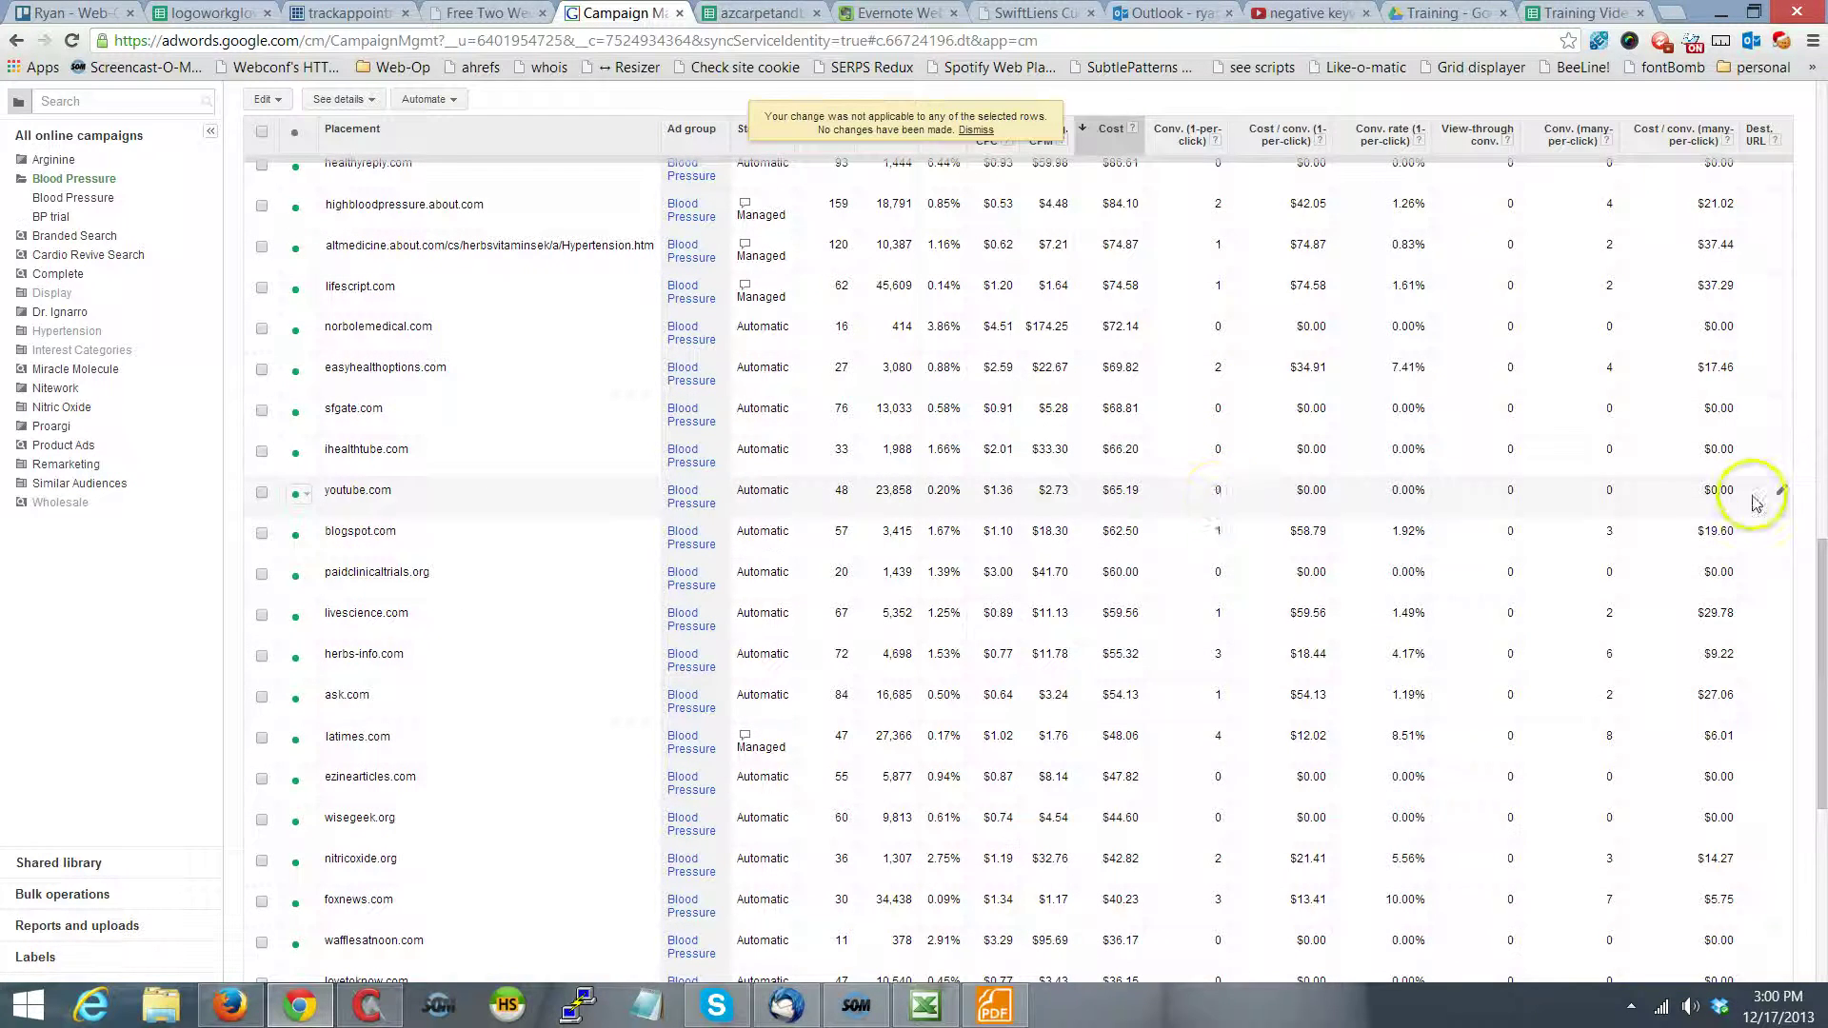
scroll(1656, 400, up, 15)
click(1740, 258)
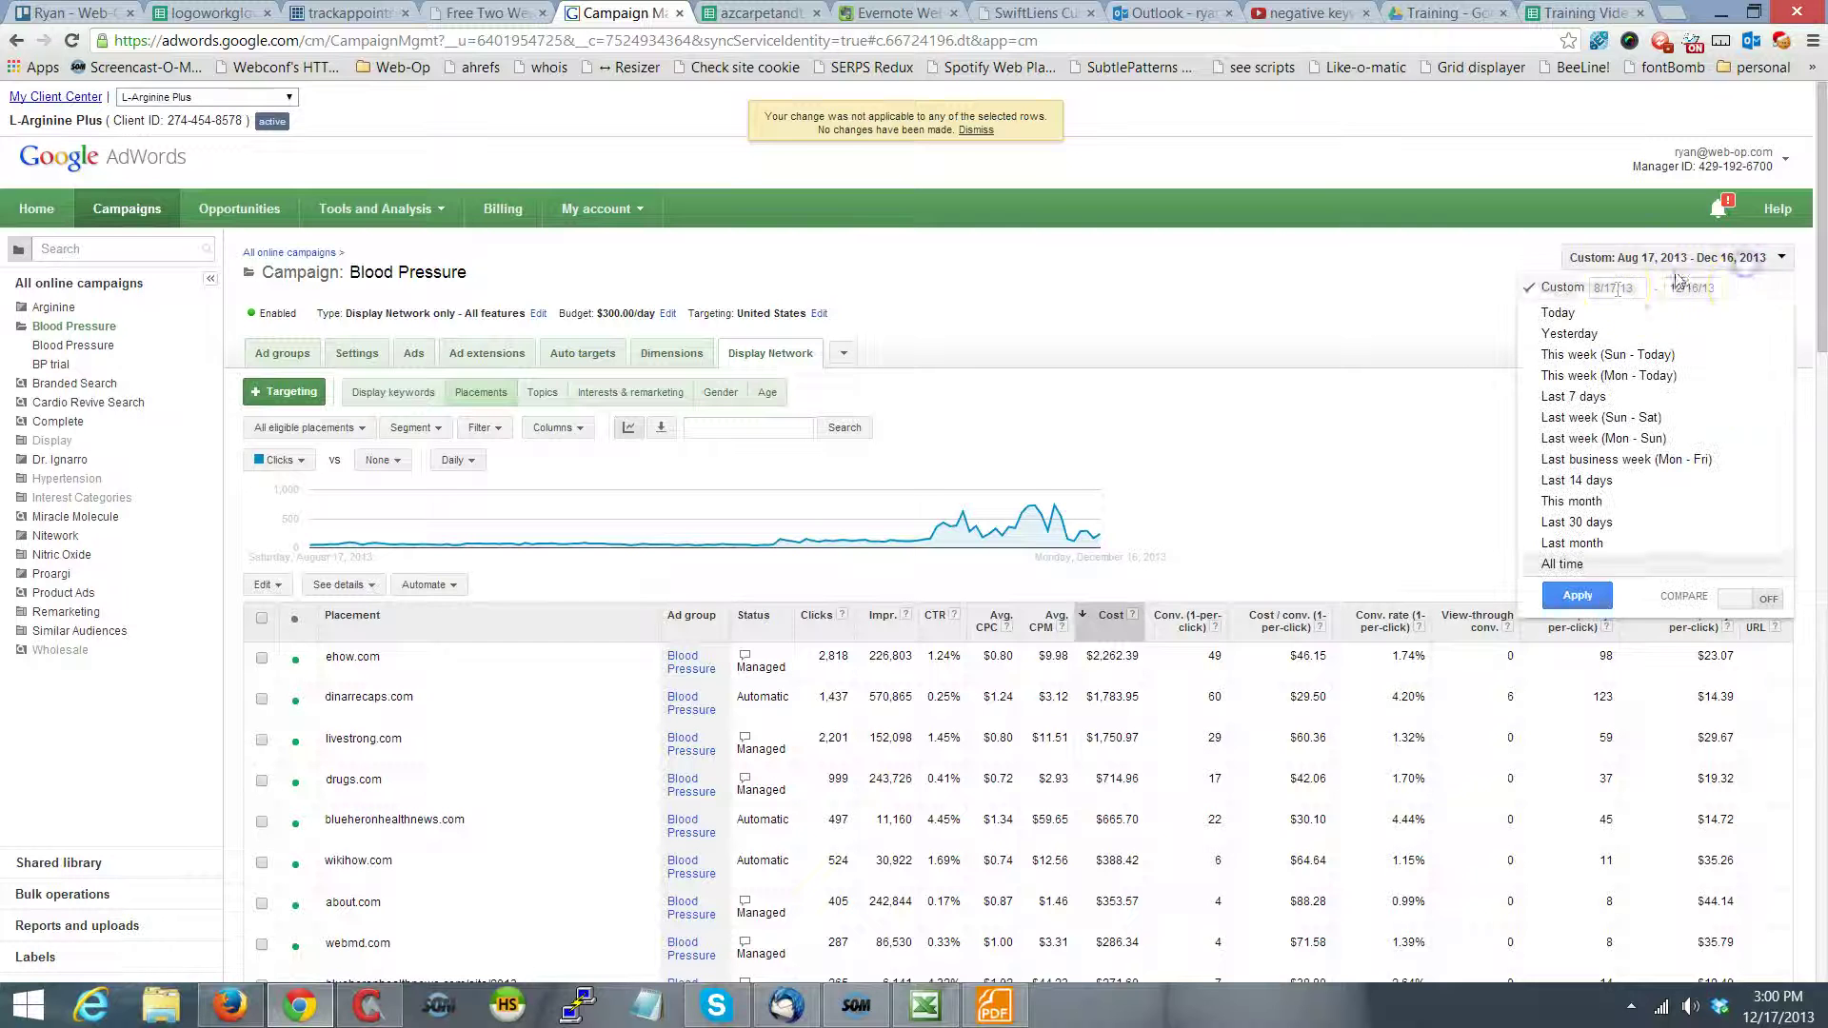
click(1605, 287)
key(BackSpace)
text(1)
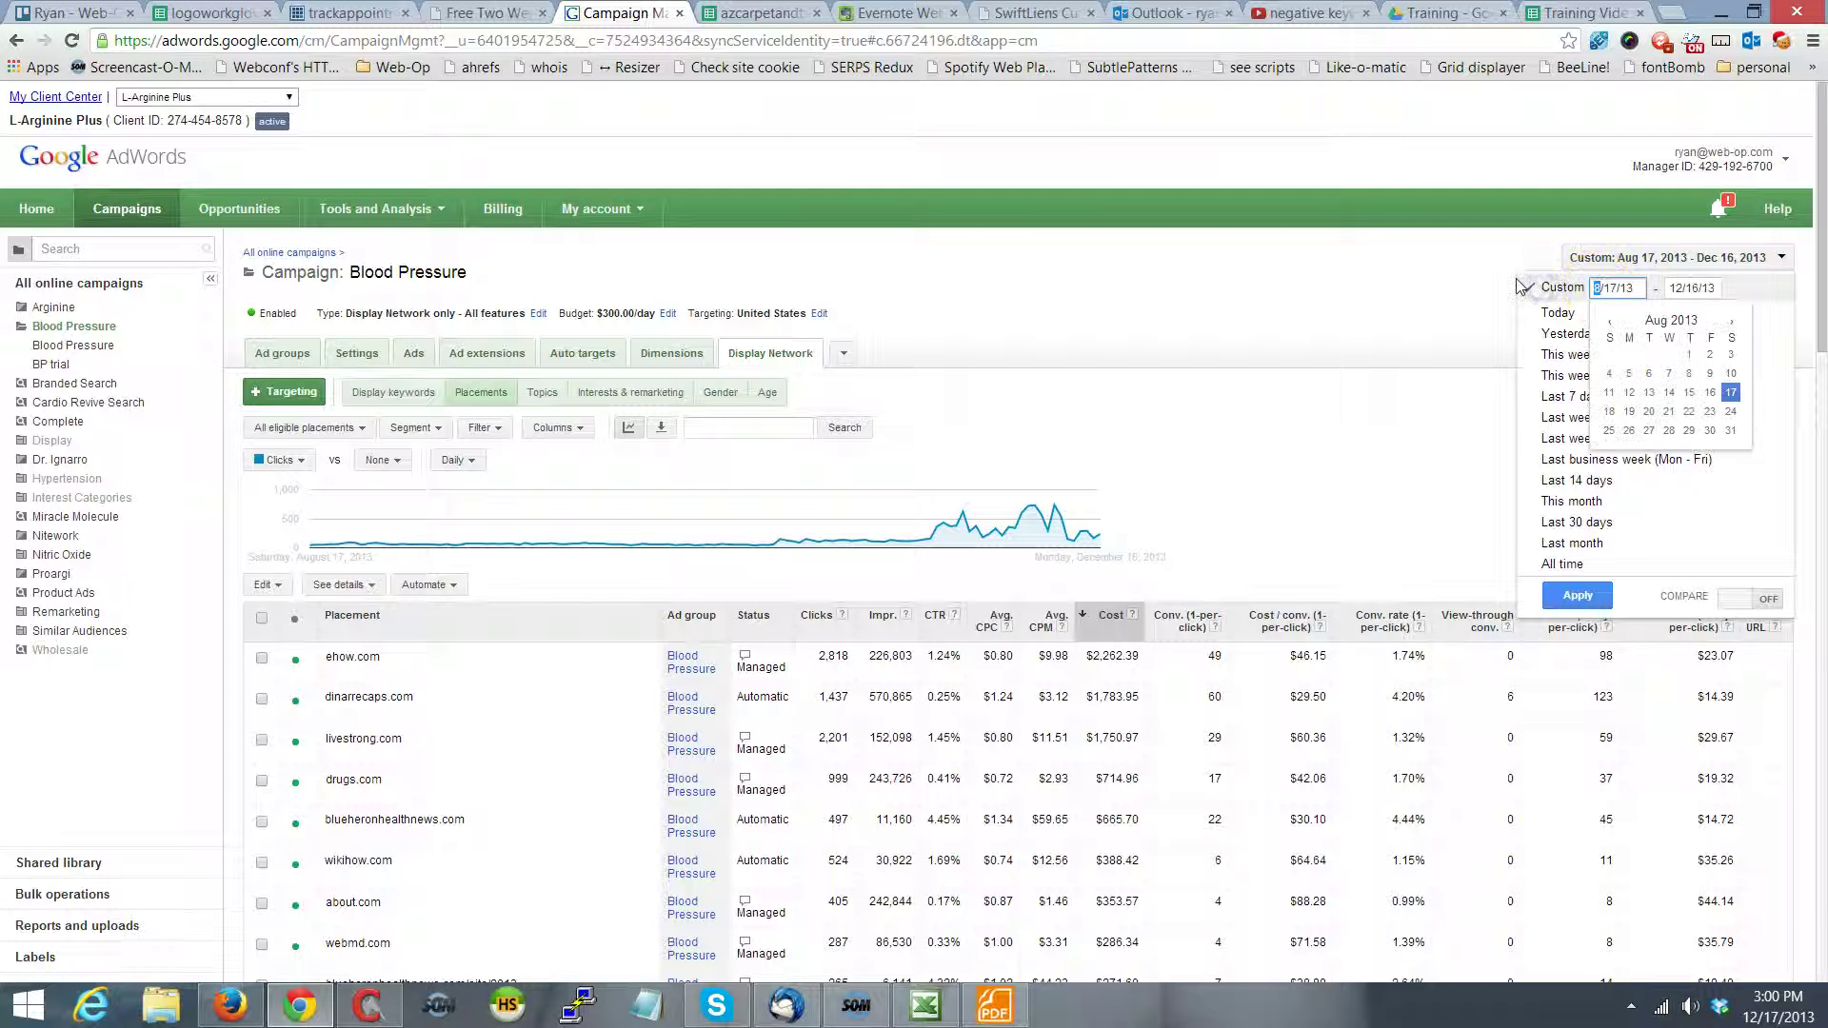
click(1578, 595)
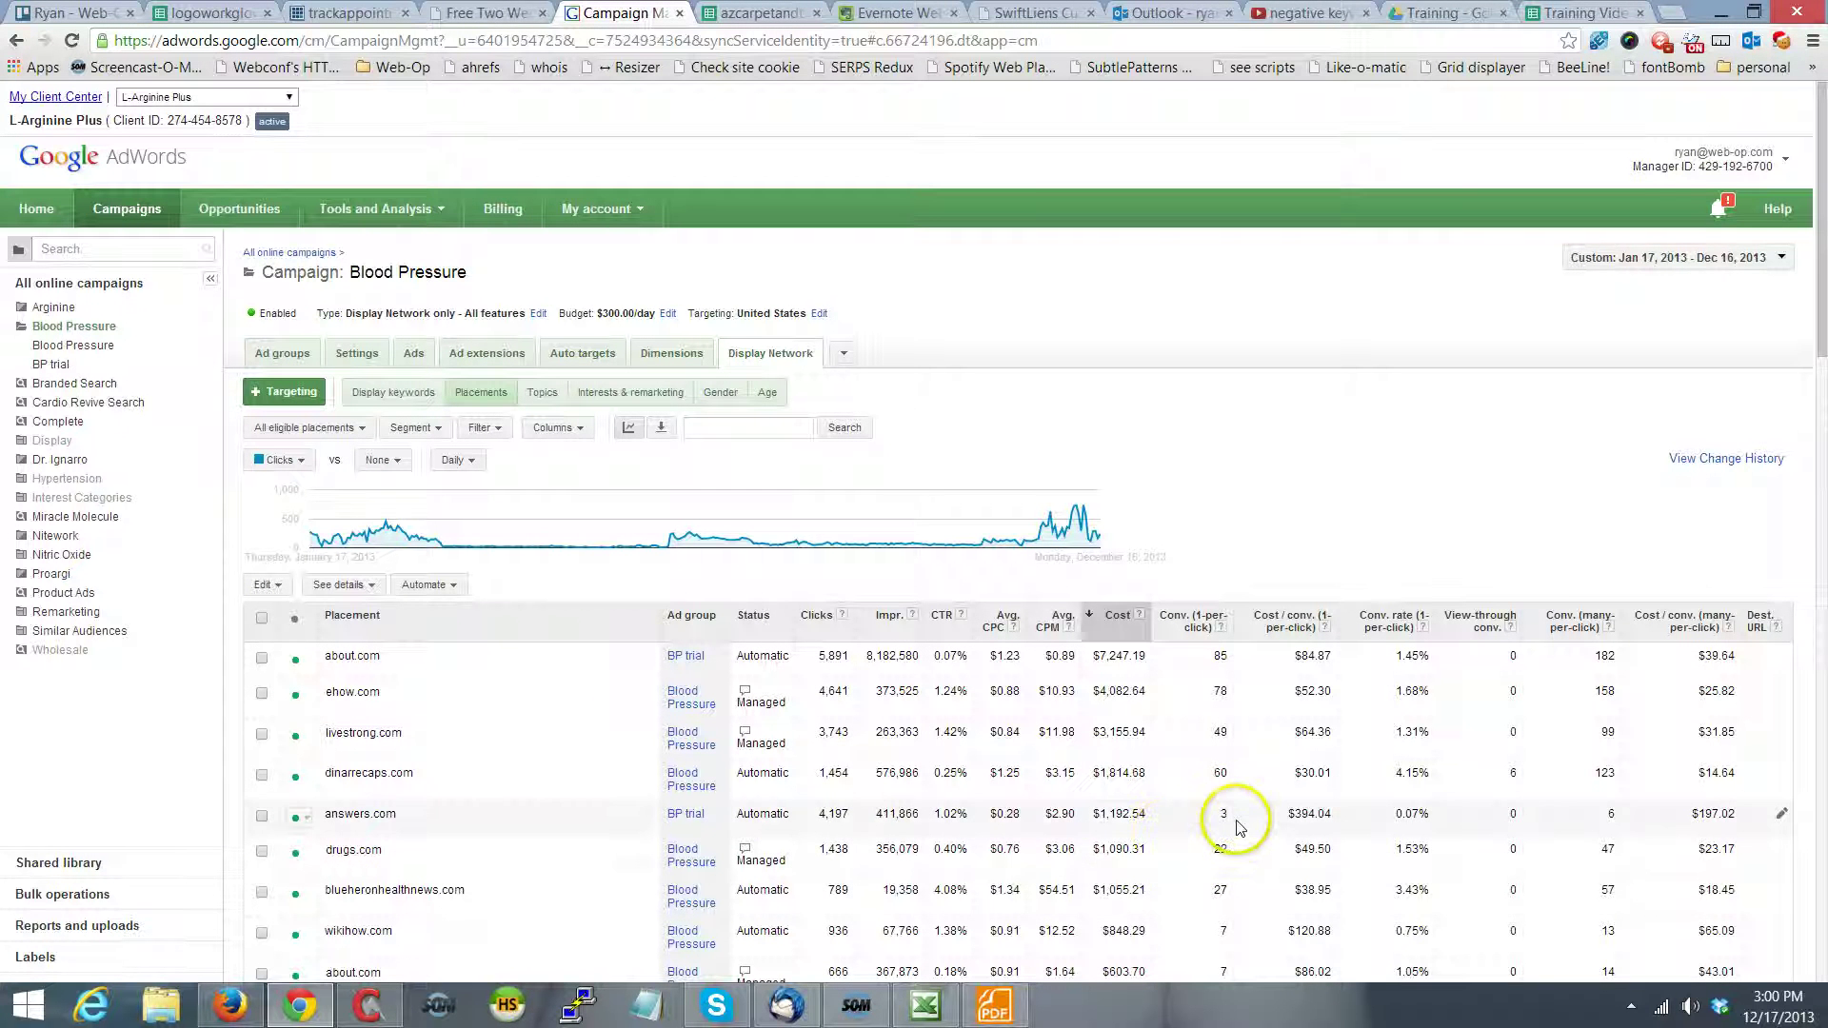
click(682, 696)
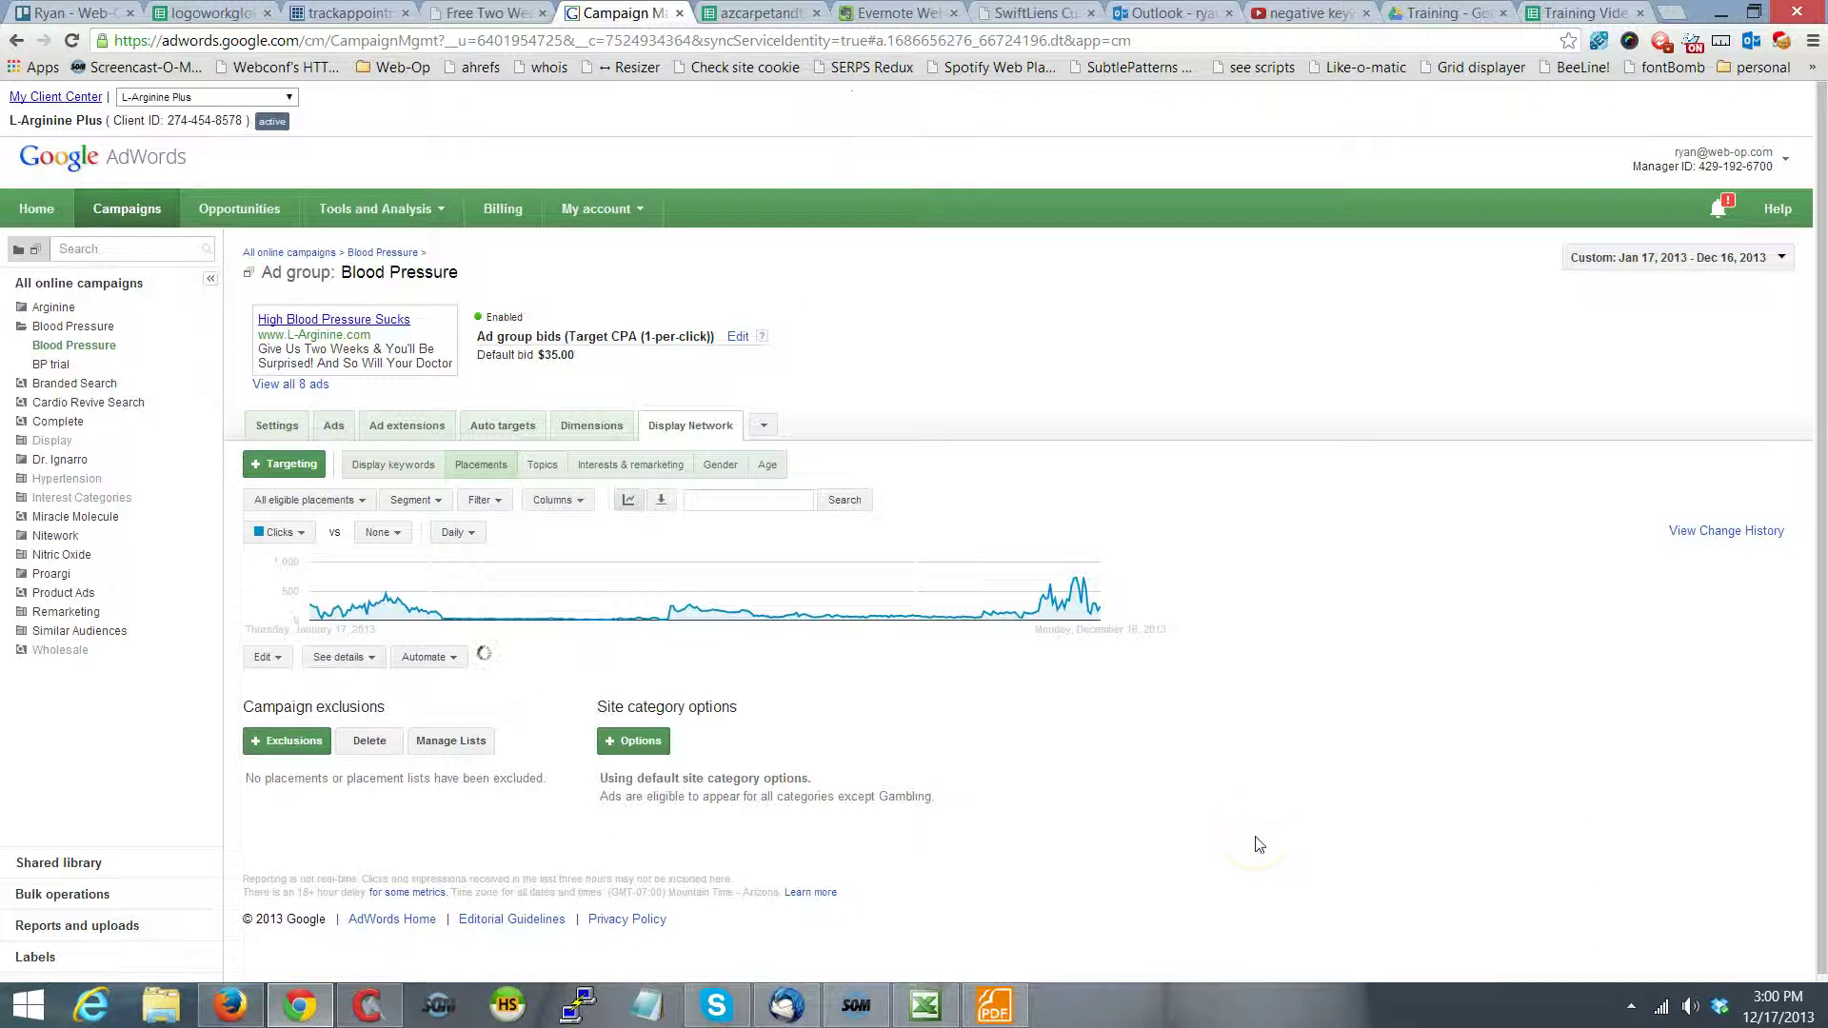
- Select the wikihow.com placement and try to set its max. CPC bid to $0.75
scroll(1256, 843, down, 3)
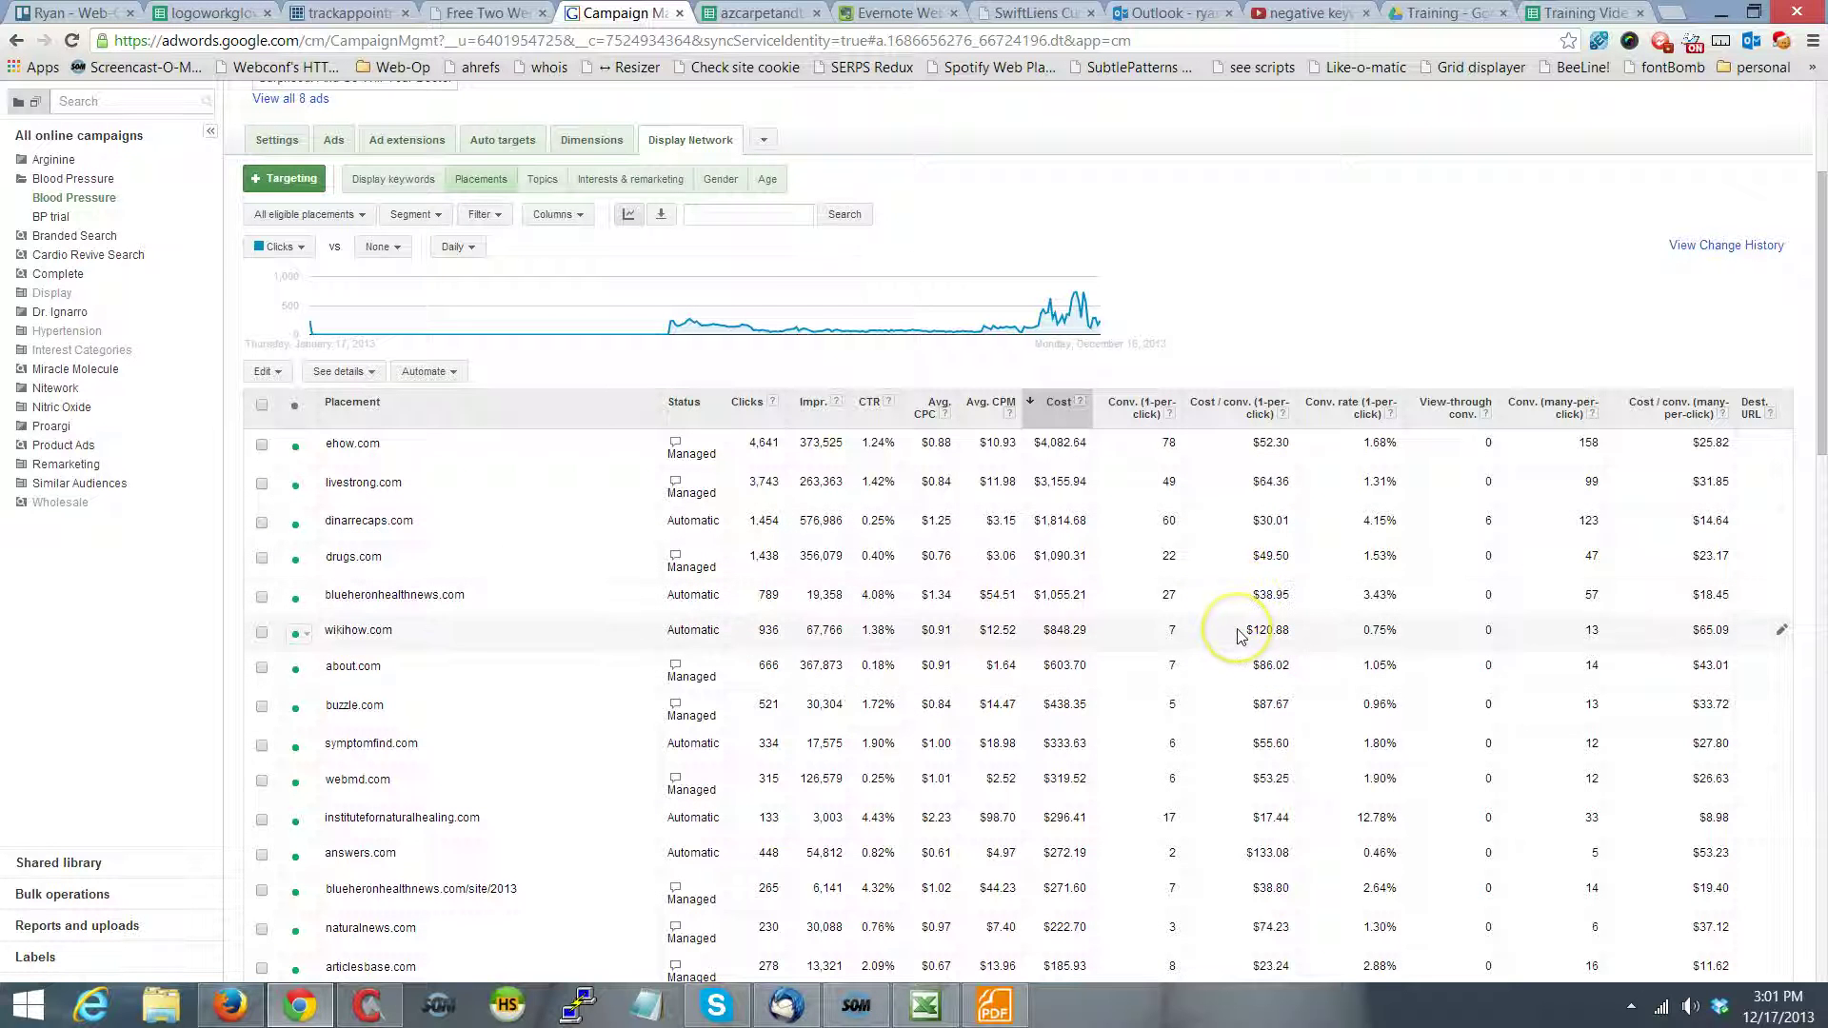
click(262, 633)
click(276, 372)
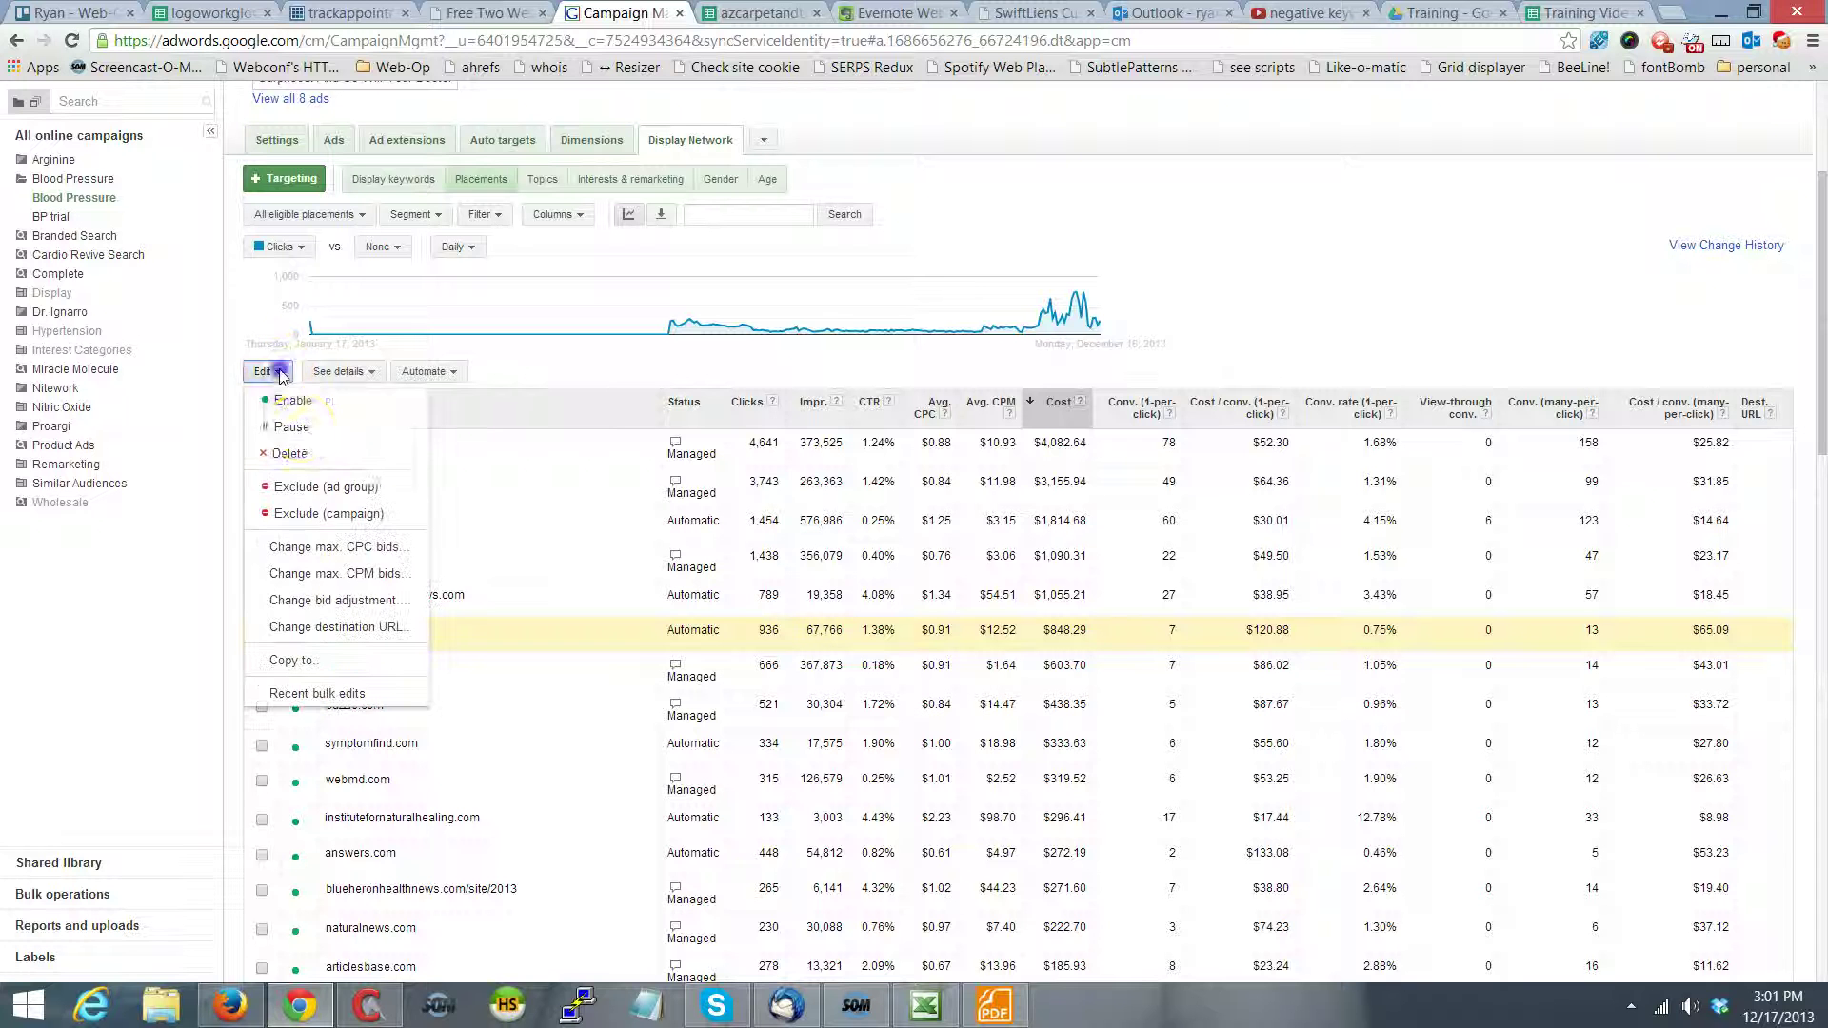
click(331, 546)
text(0.7)
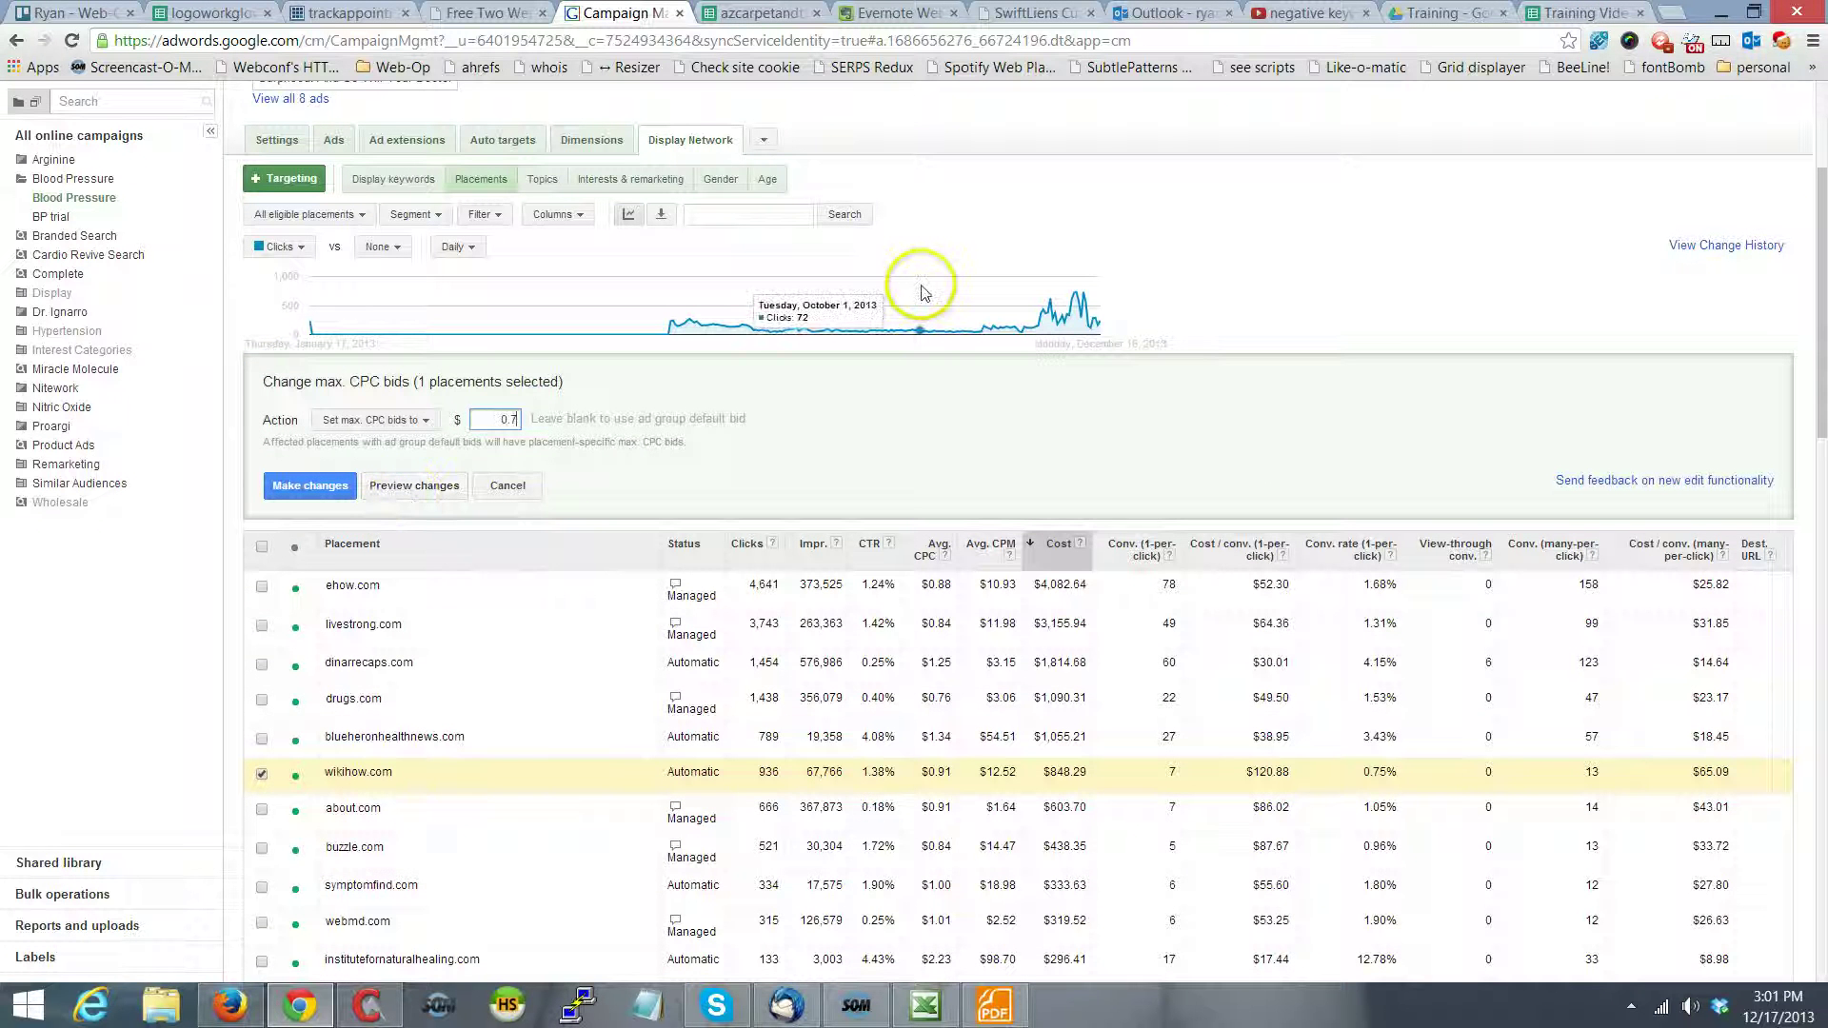
text(5)
key(Return)
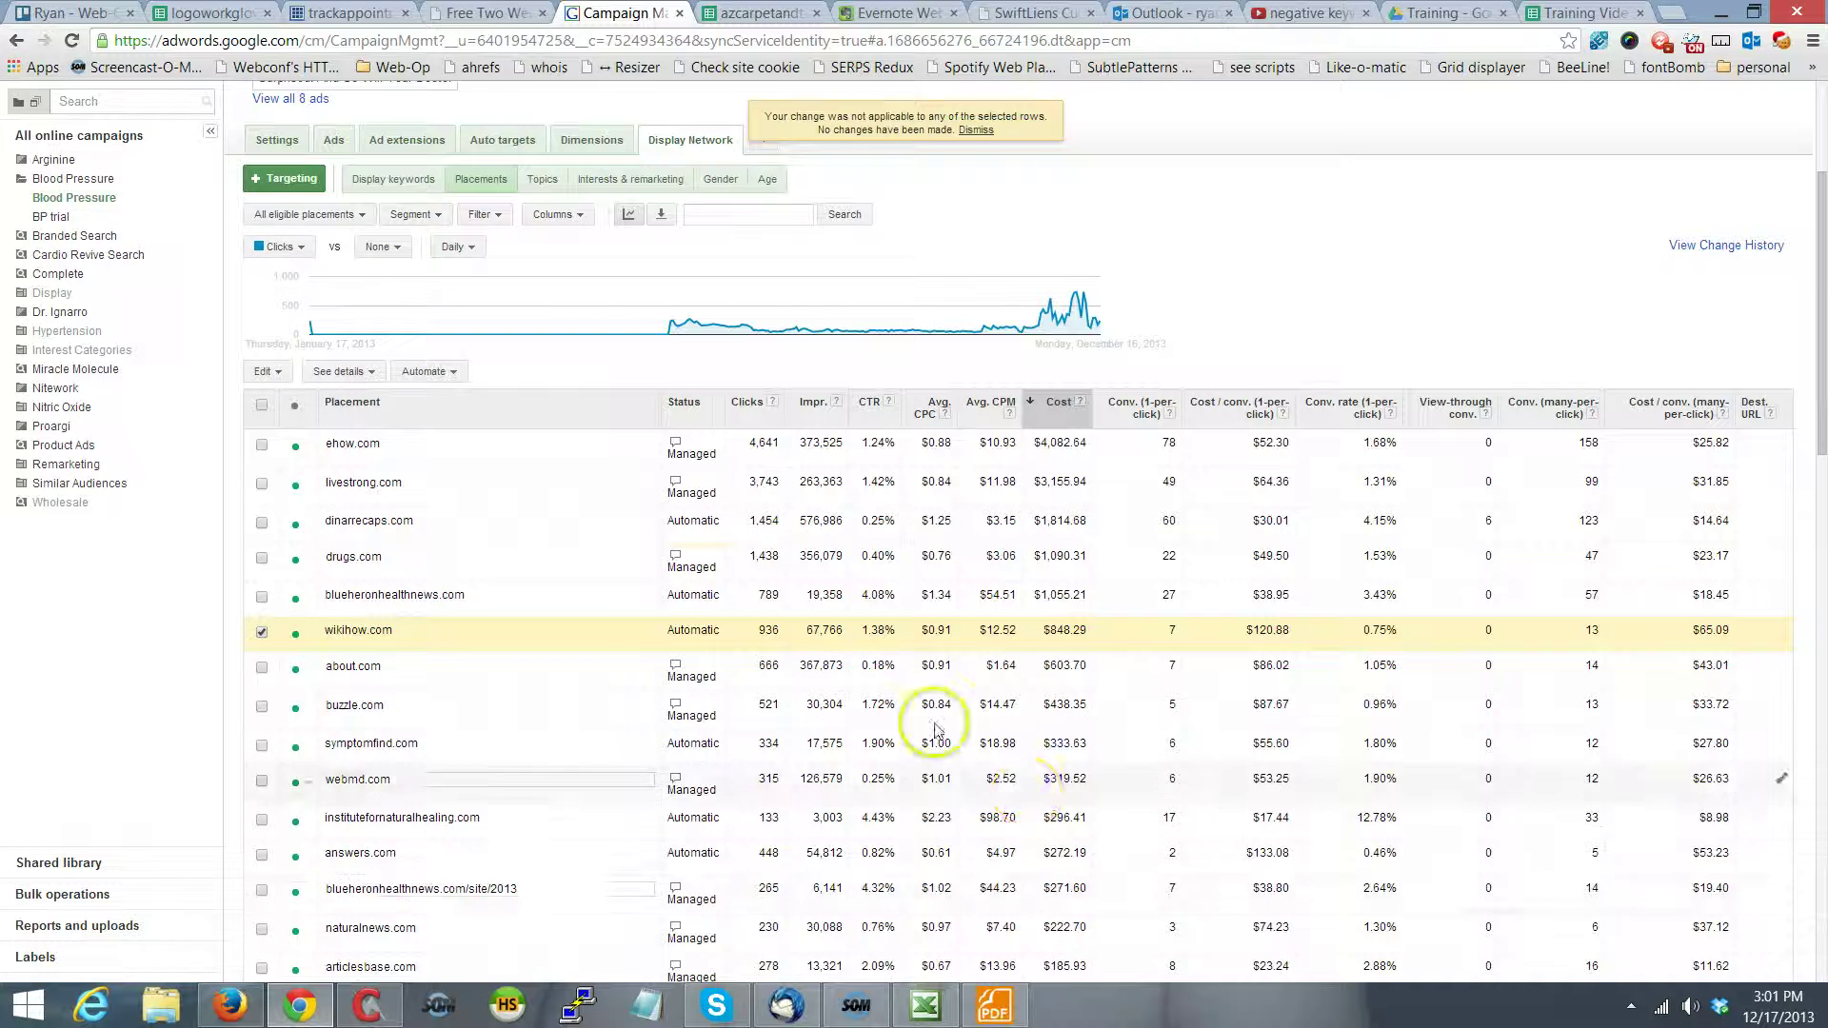
- Select answers.com instead of wikihow.com and try to set its max. CPC bid to $0.89
scroll(1047, 742, down, 1)
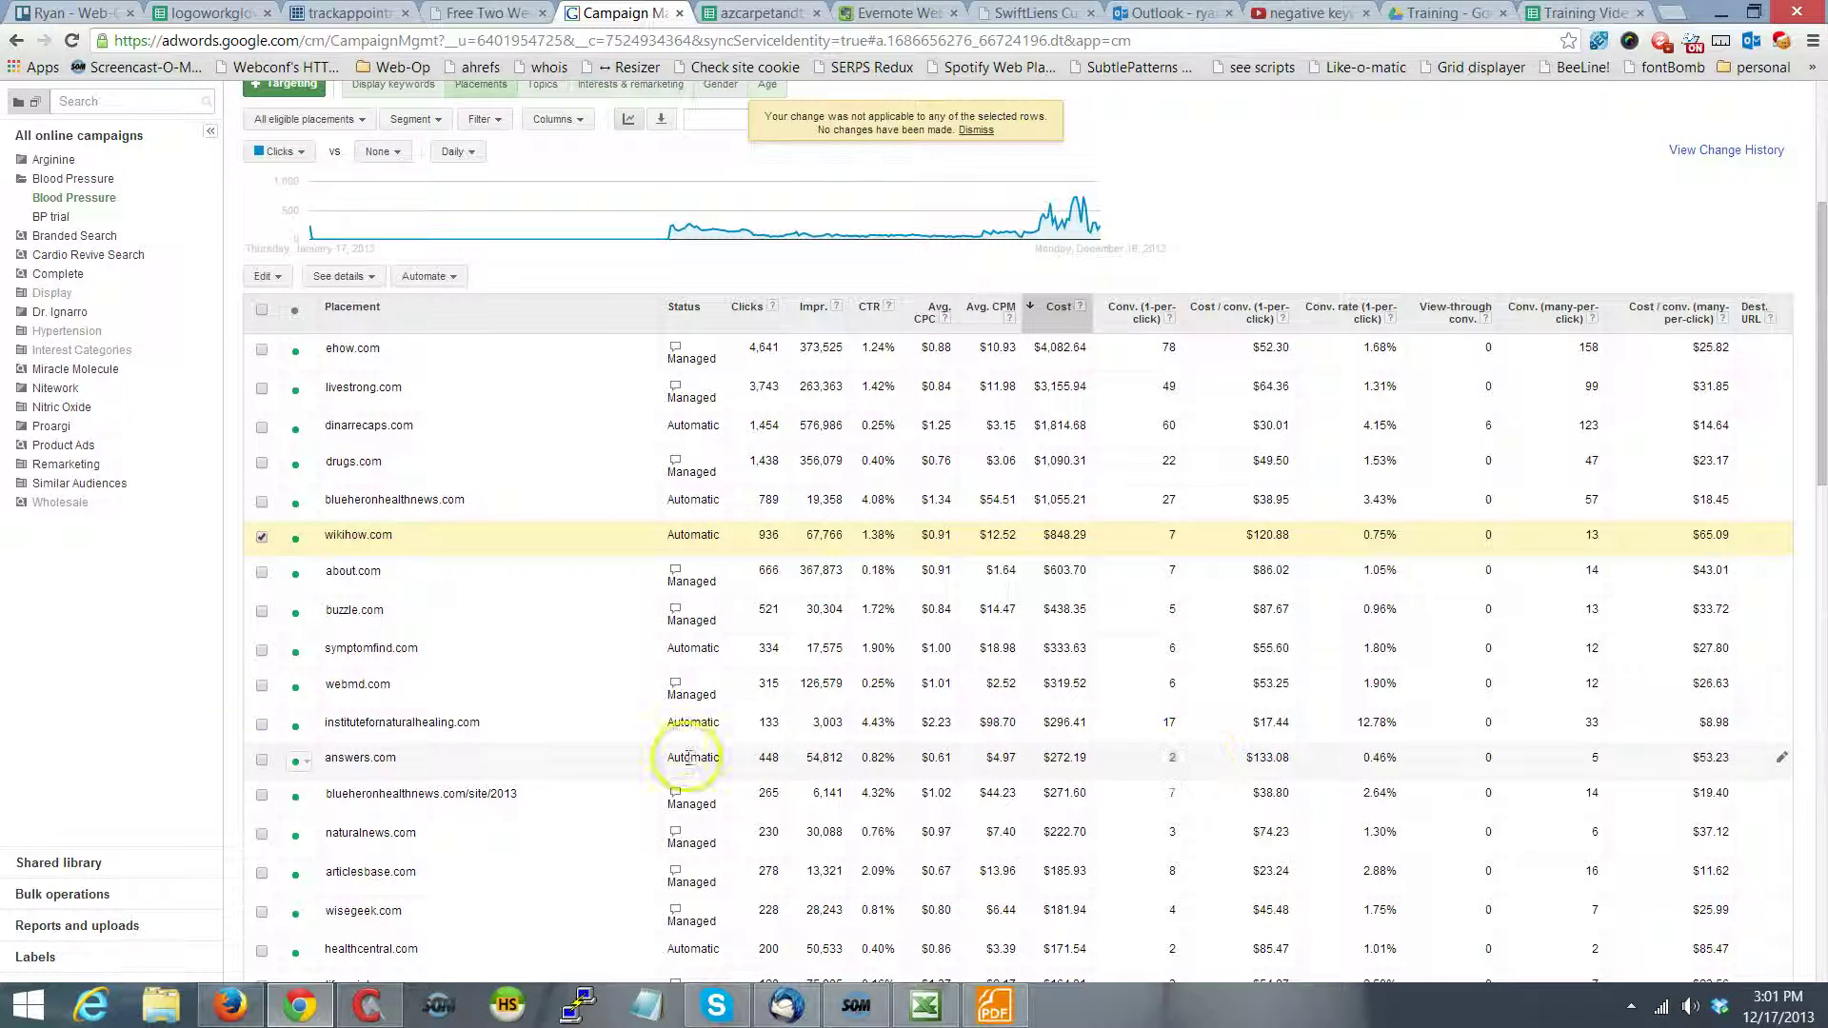
click(262, 539)
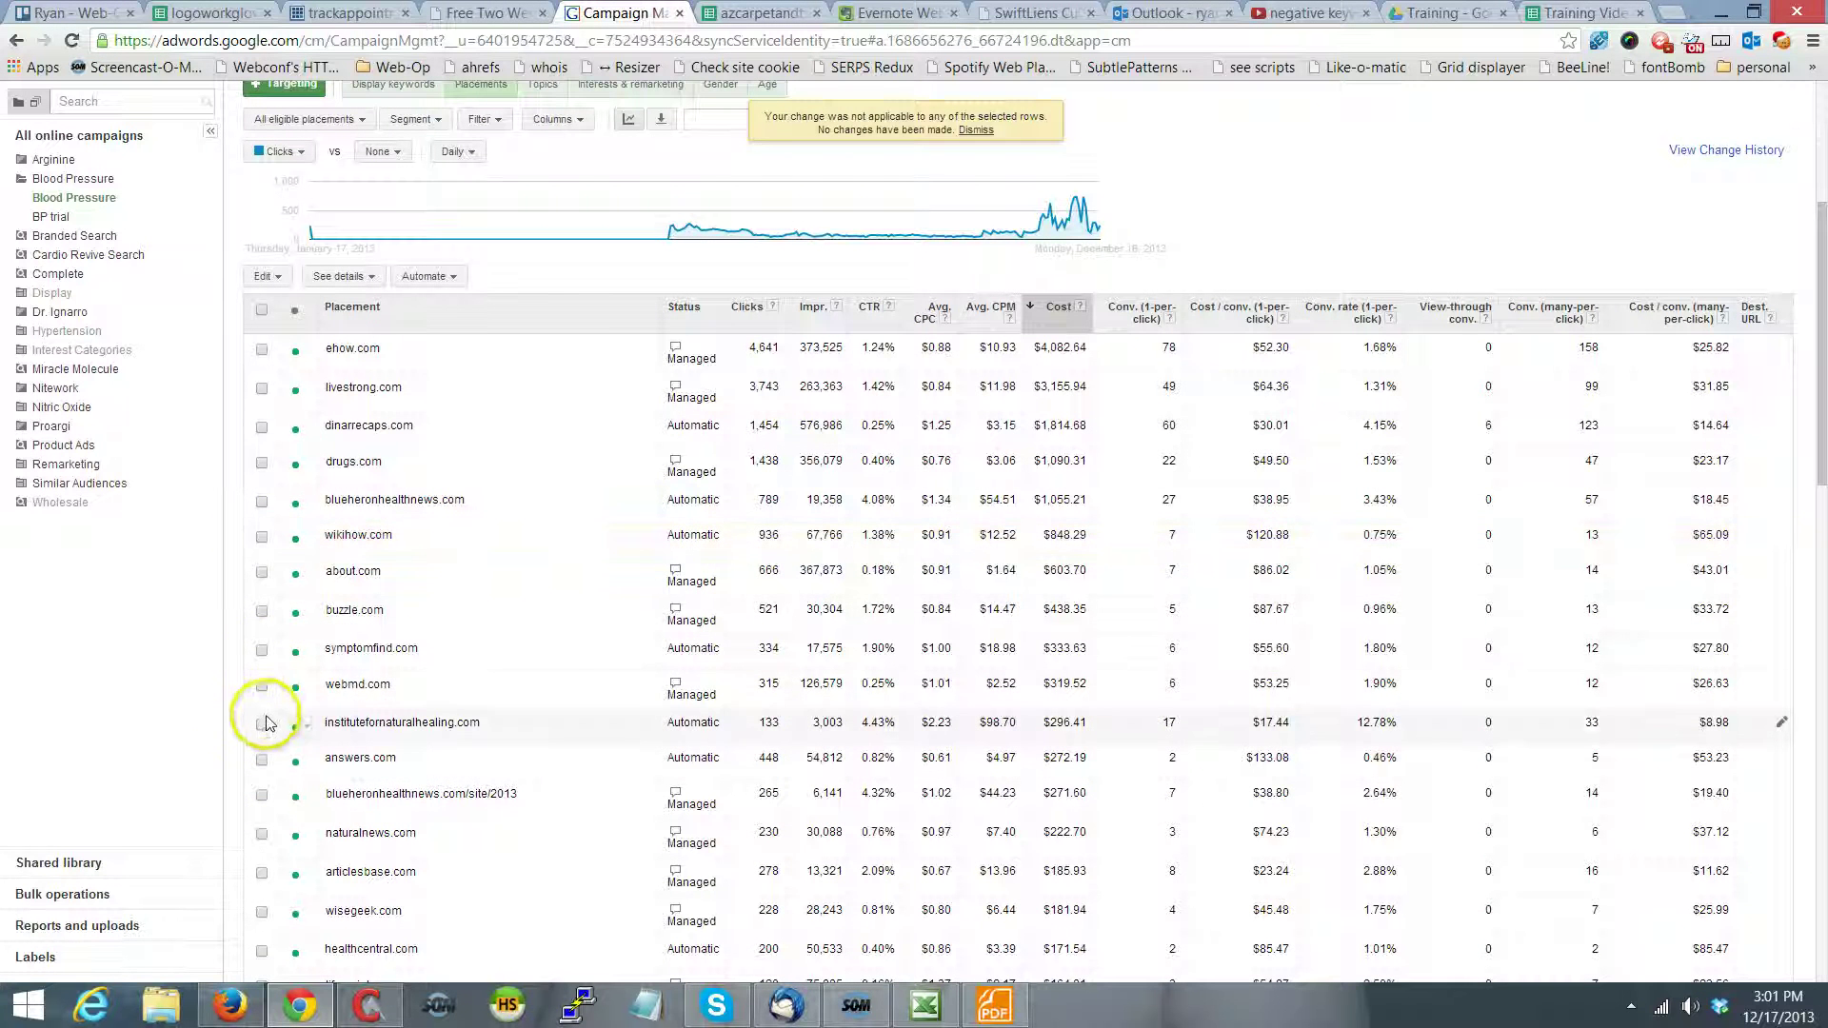
click(264, 756)
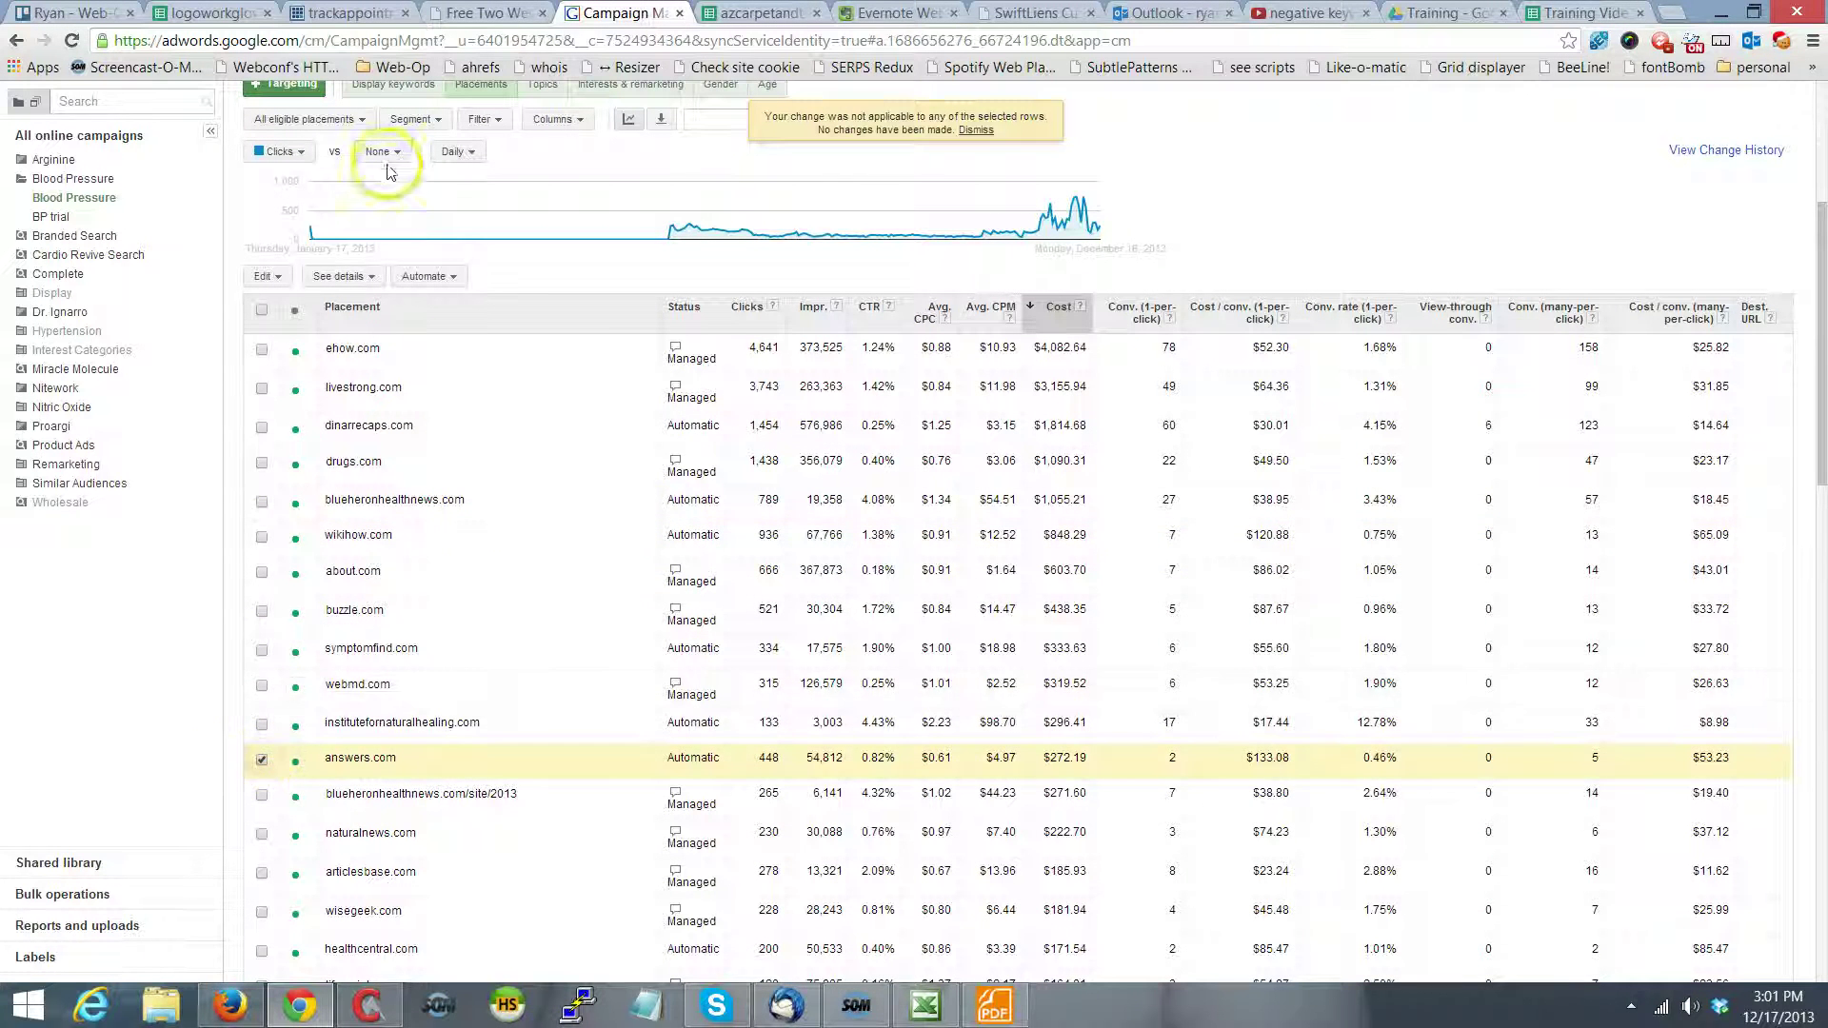
click(366, 278)
click(262, 277)
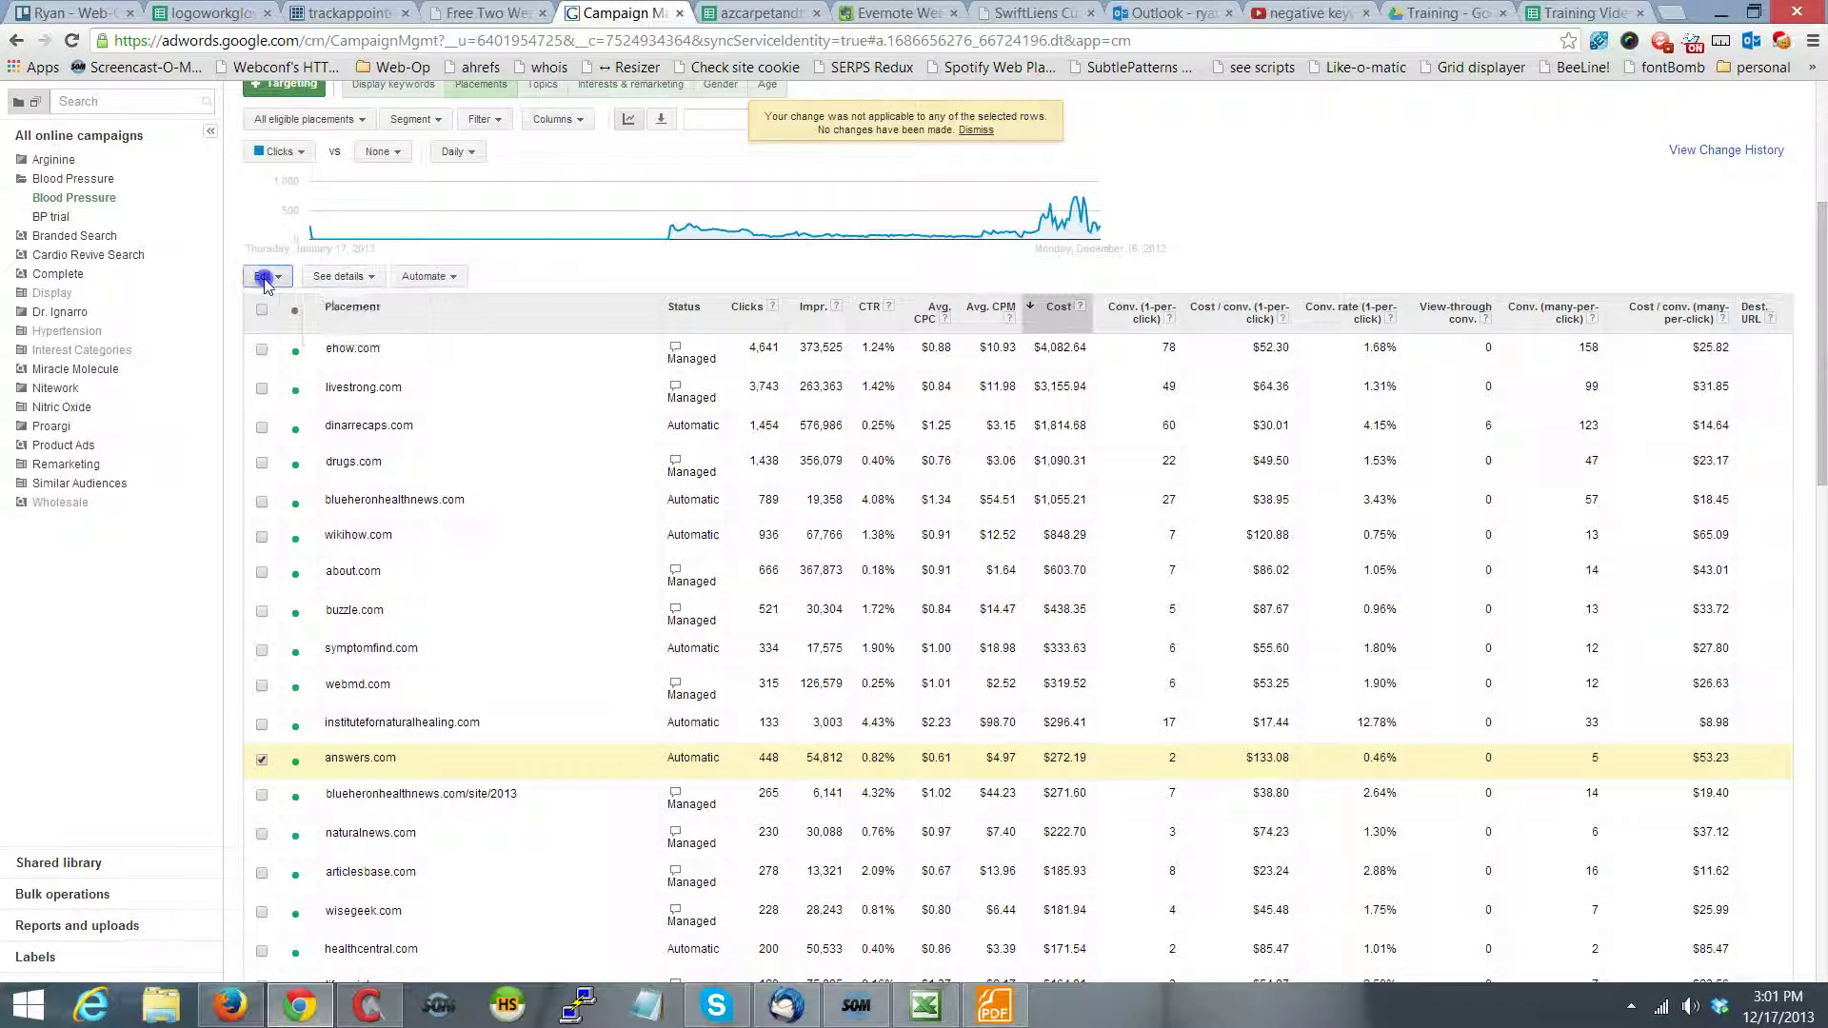
click(325, 452)
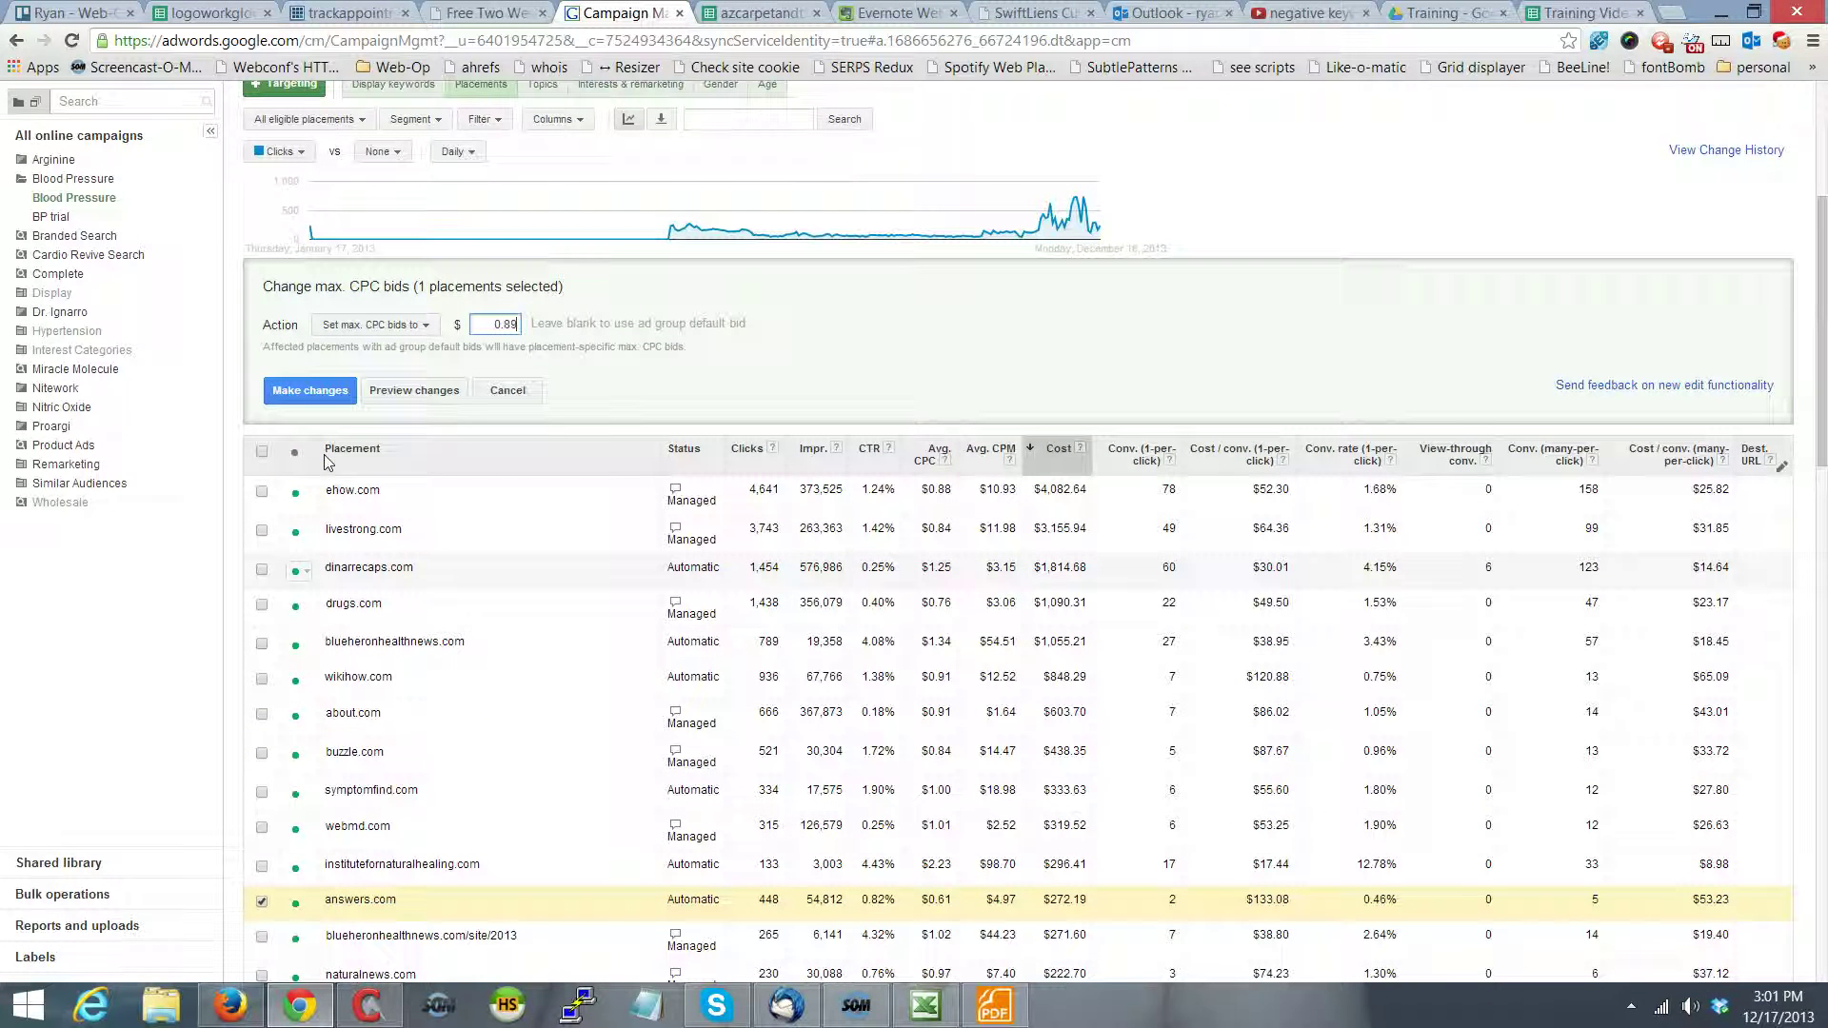
key(Return)
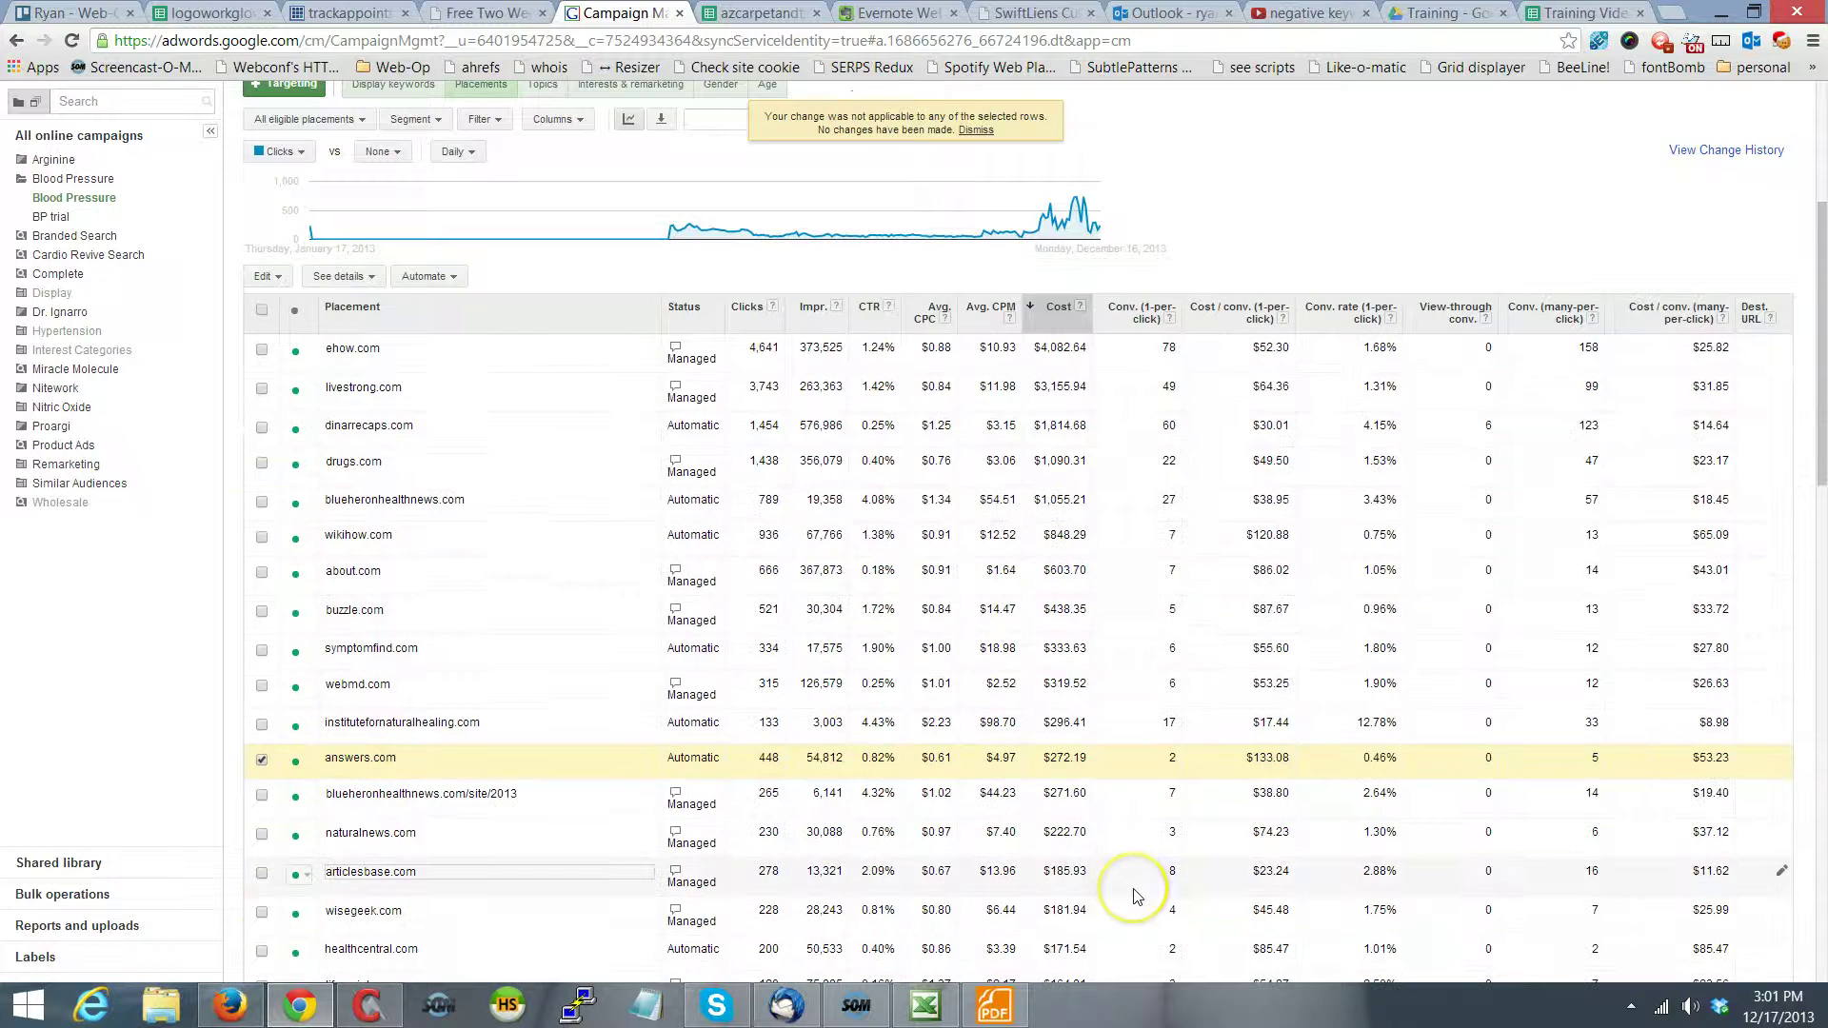
- Exclude the gofreebies.com placement from the ad group and clear the placement selection
scroll(1136, 895, down, 5)
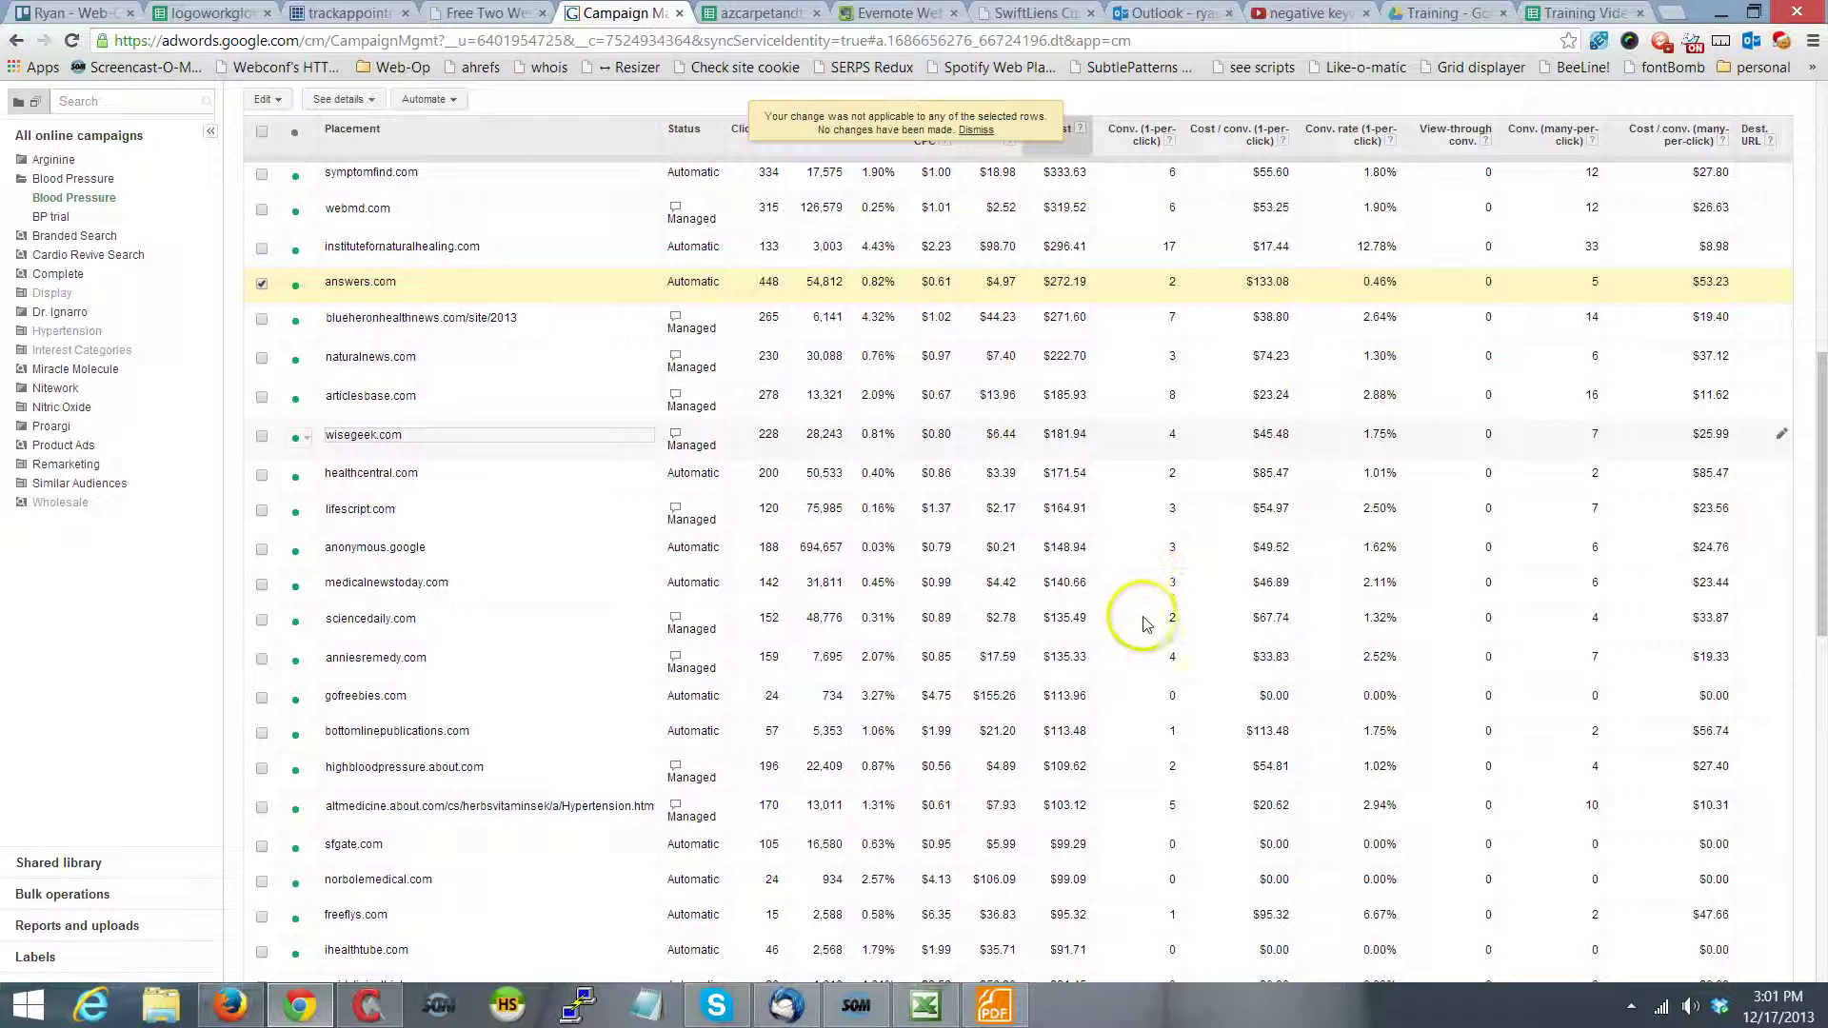
click(301, 698)
click(333, 762)
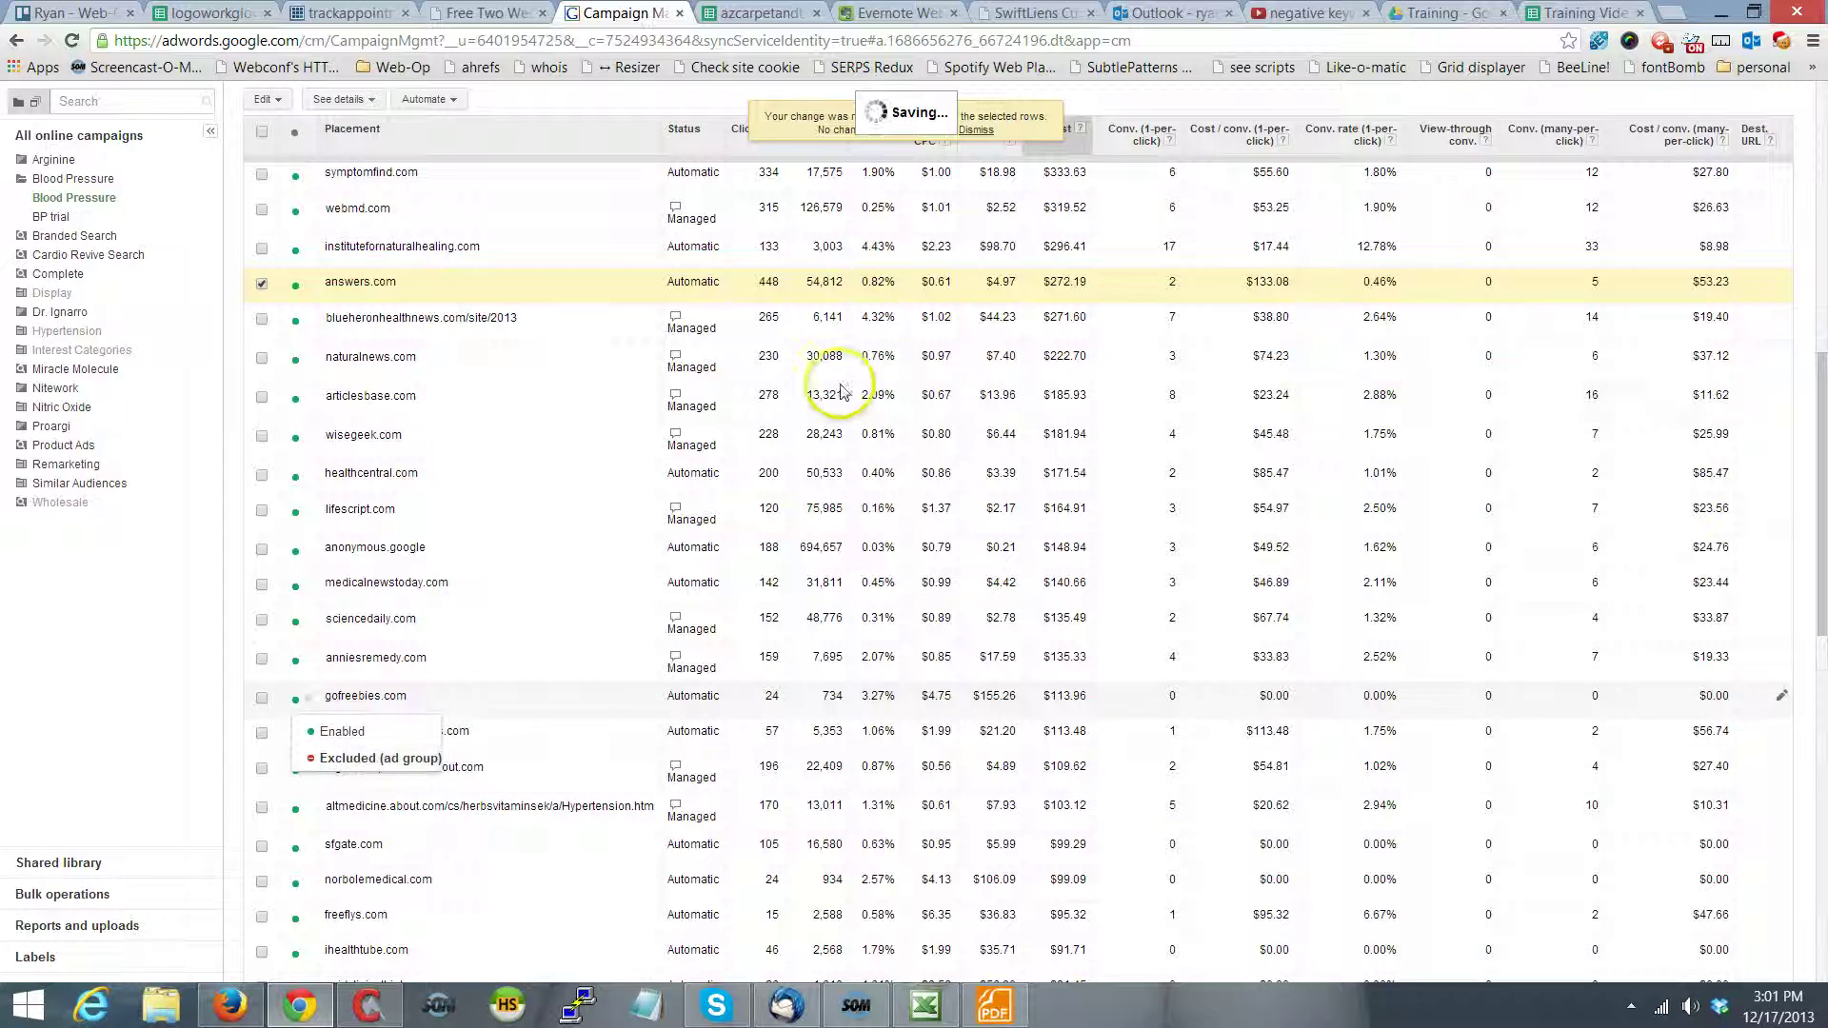
click(261, 131)
click(260, 155)
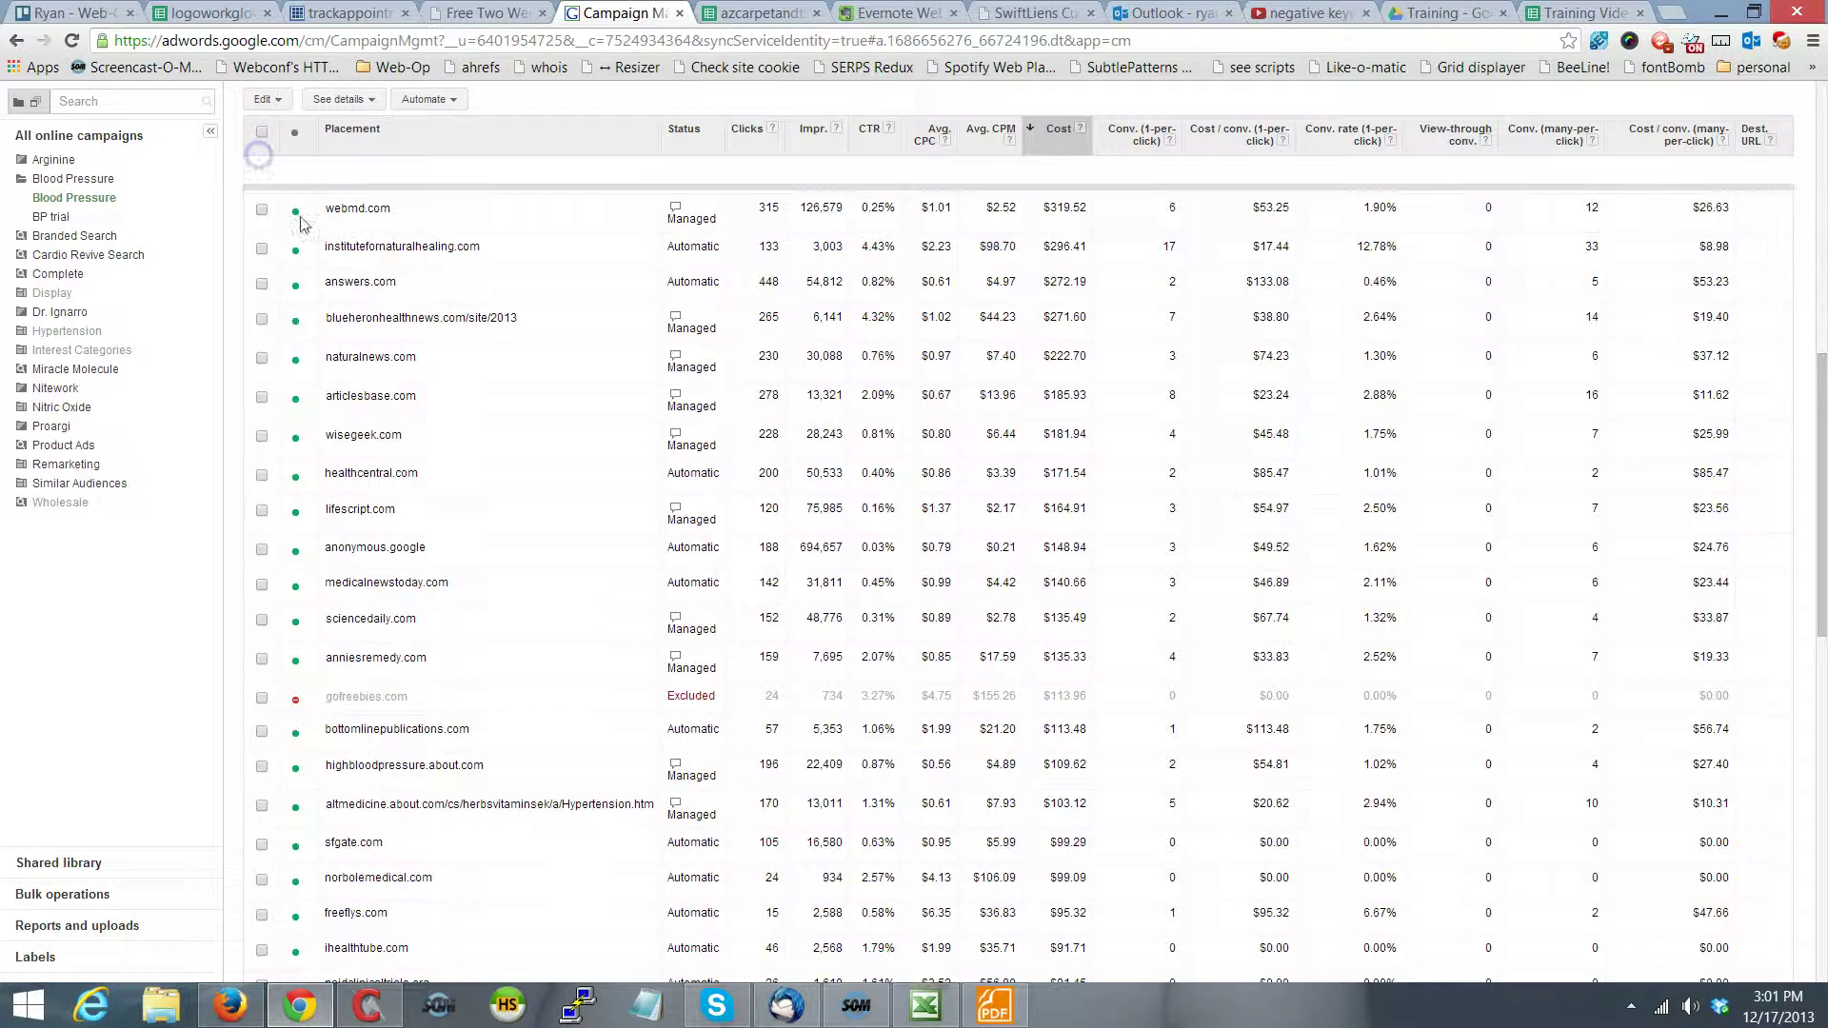
- Select the altmedicine.about.com hypertension page placement and try to set its max. CPC bid to $2.12
scroll(571, 448, down, 8)
scroll(1000, 333, up, 3)
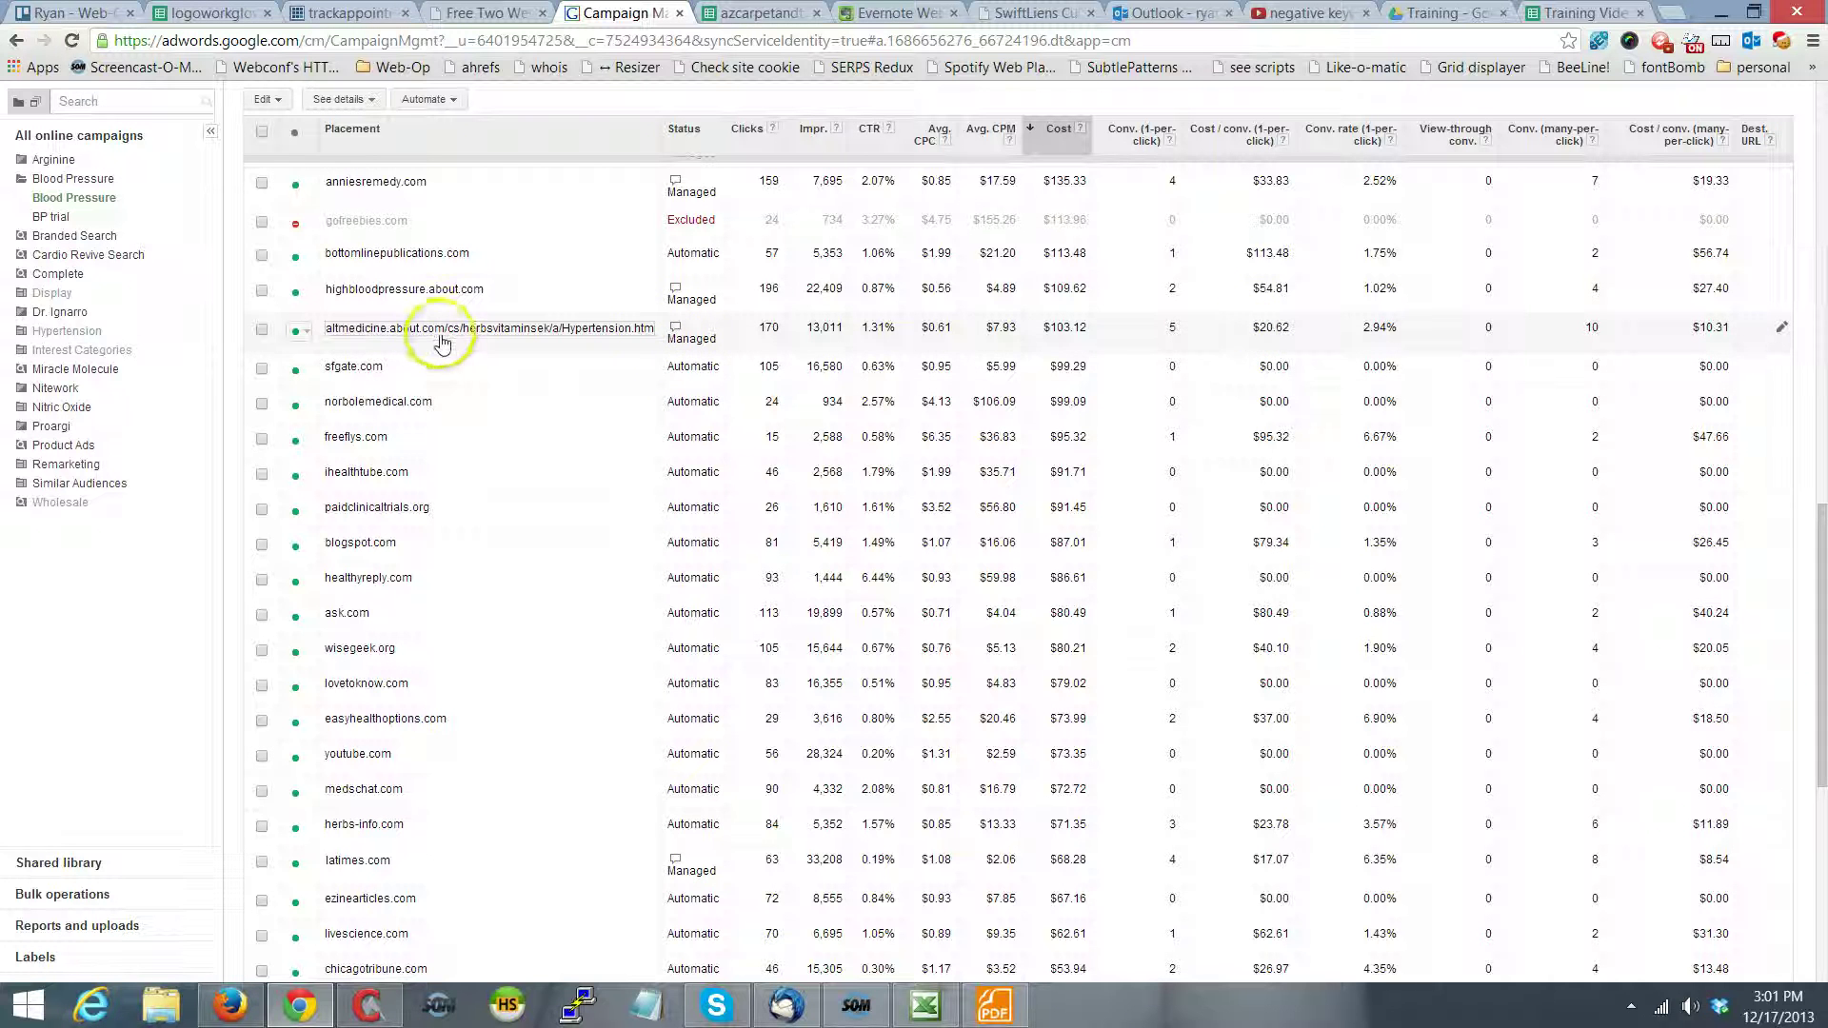
click(261, 330)
click(351, 101)
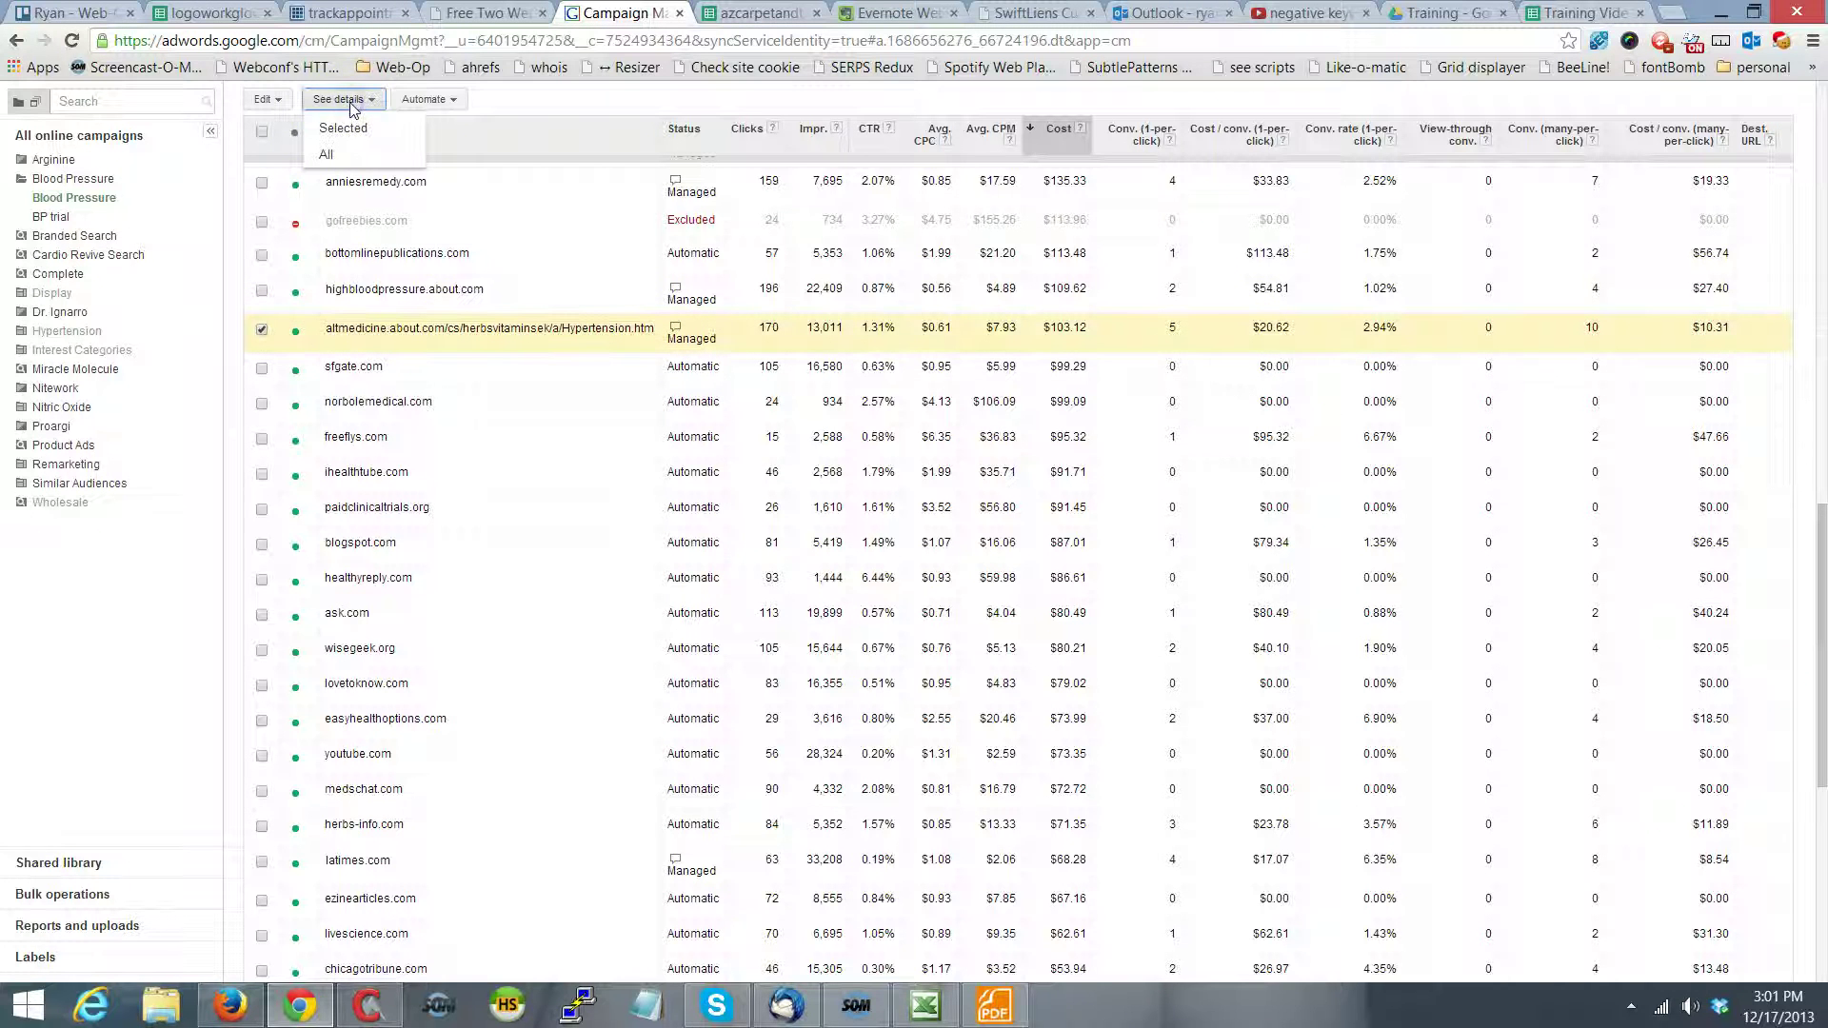
click(419, 99)
click(264, 99)
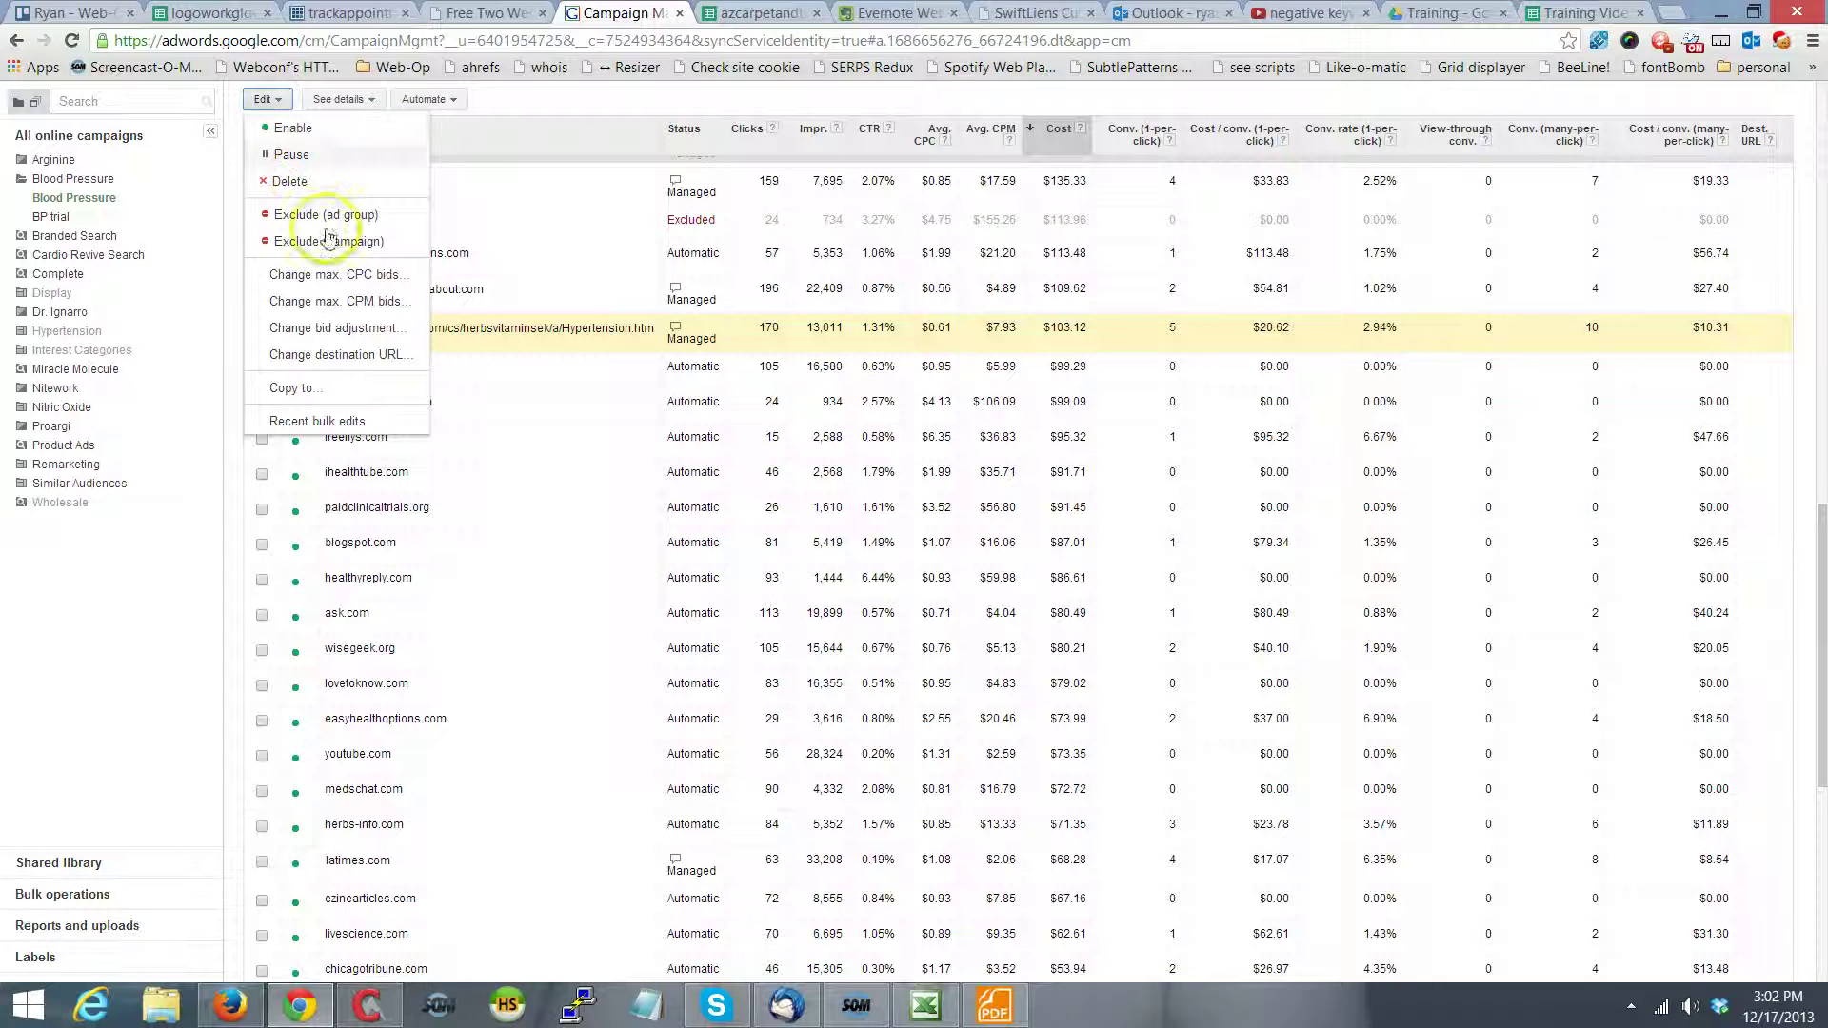
click(332, 285)
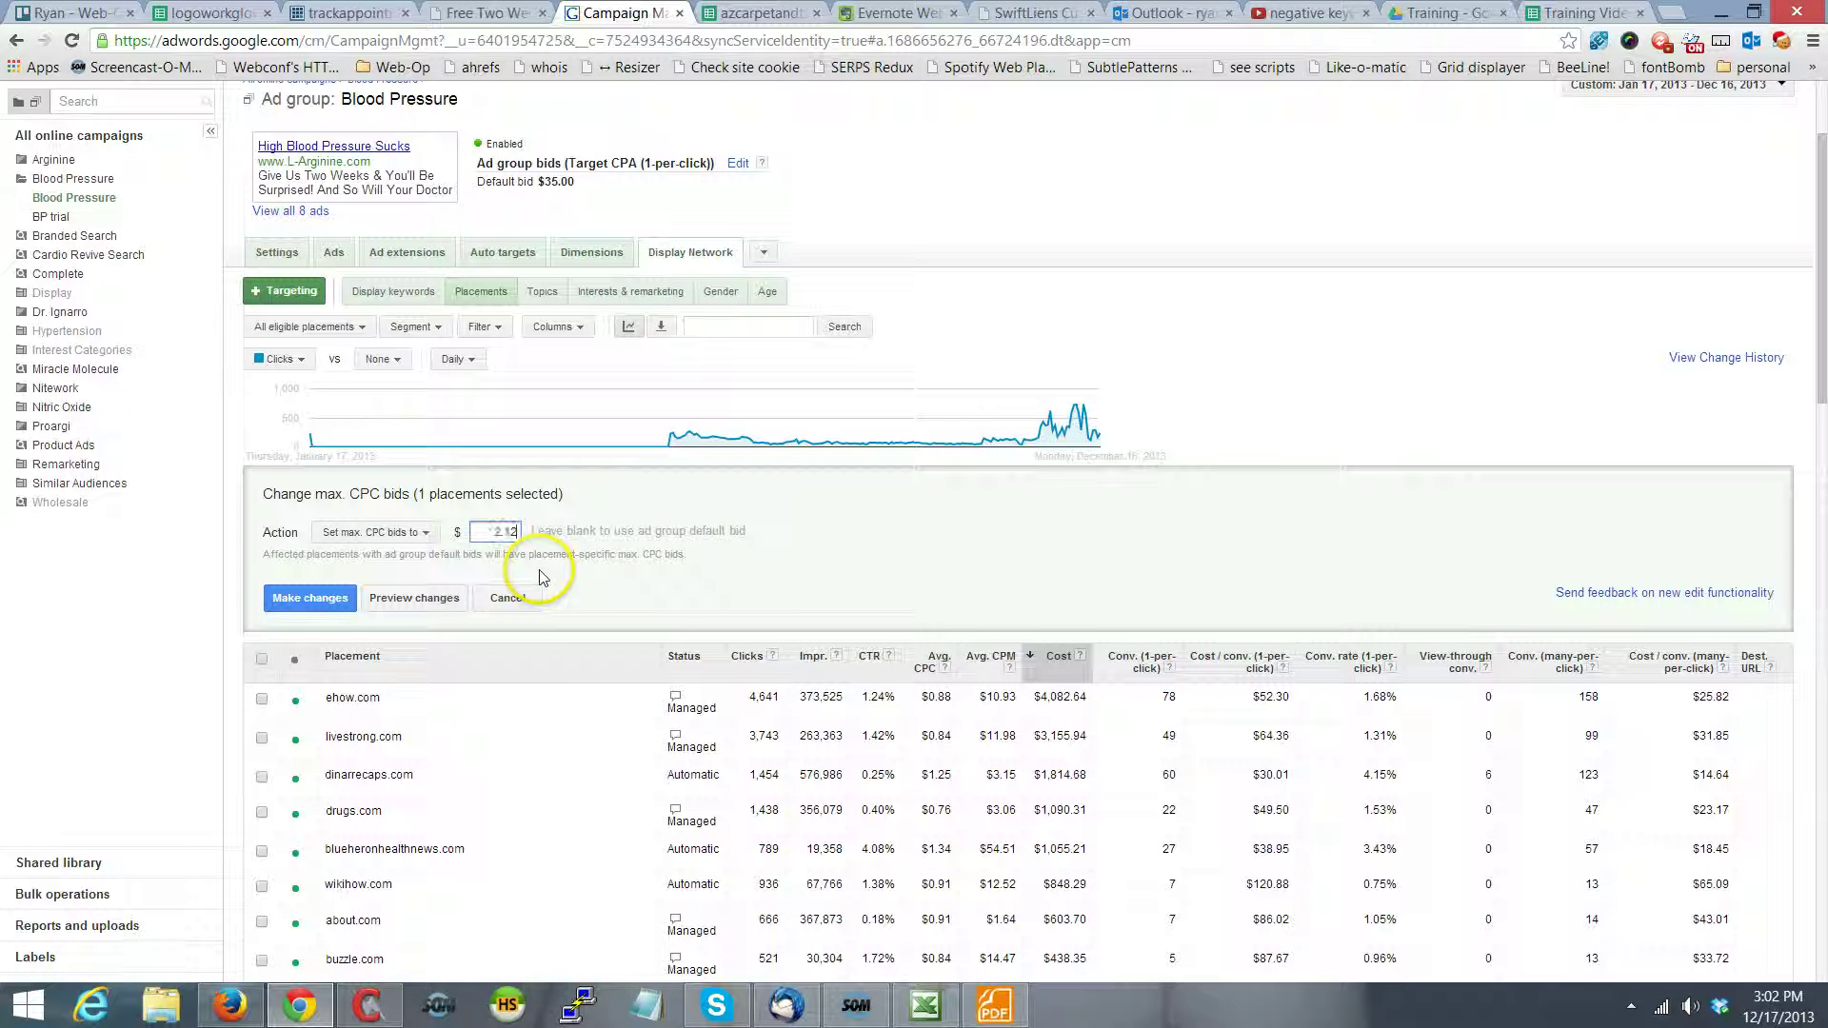
click(318, 598)
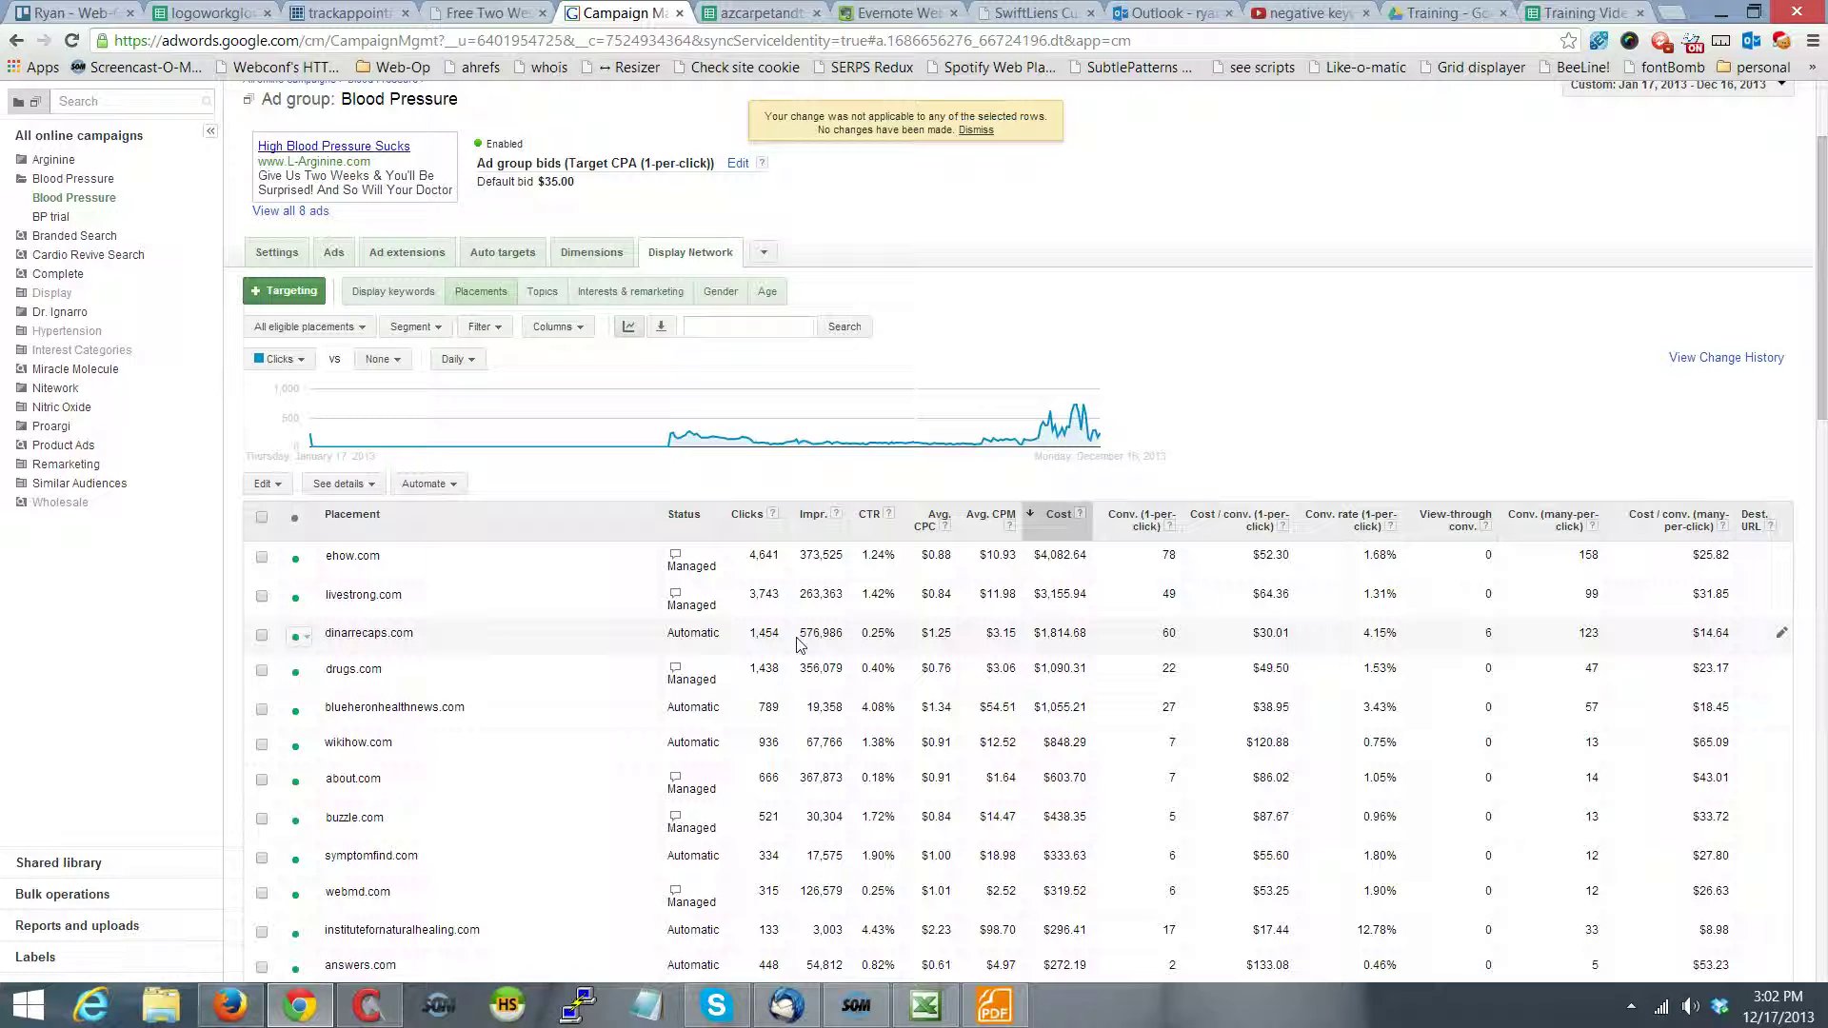
- Exclude the lovetoknow.com placement from the ad group by changing the status of its row
scroll(798, 646, down, 7)
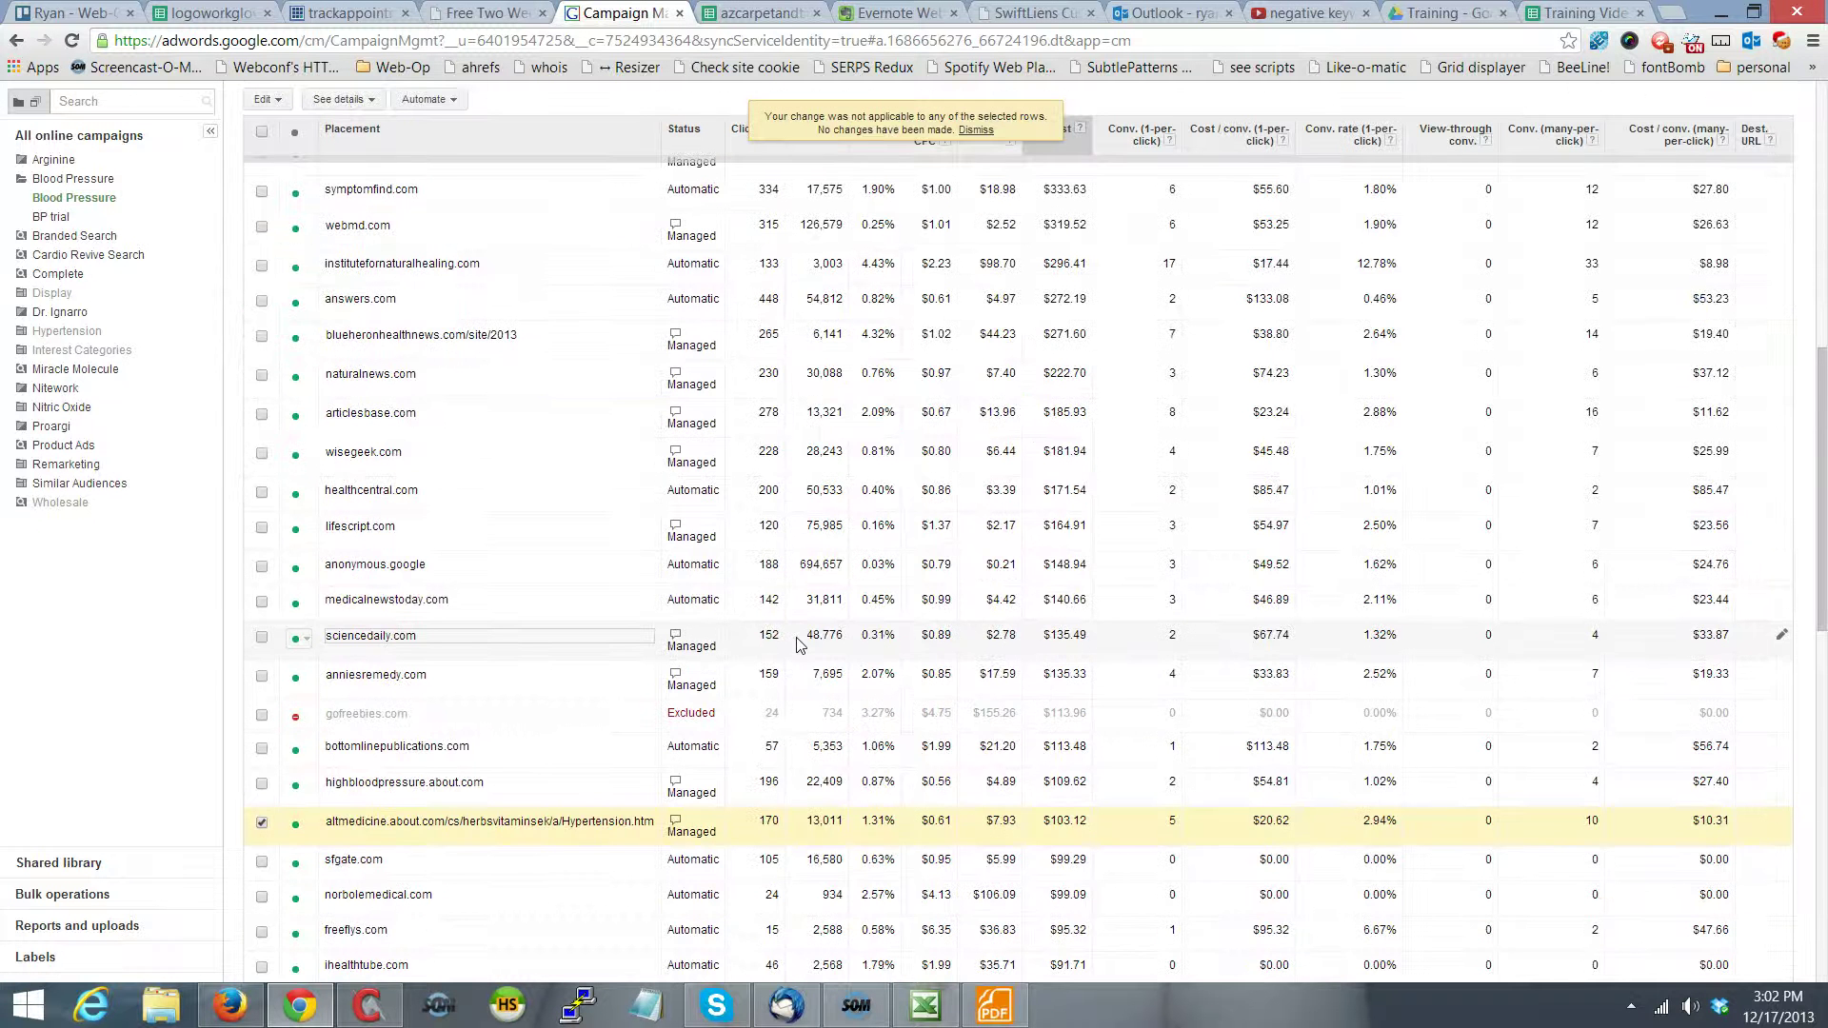
scroll(798, 645, down, 4)
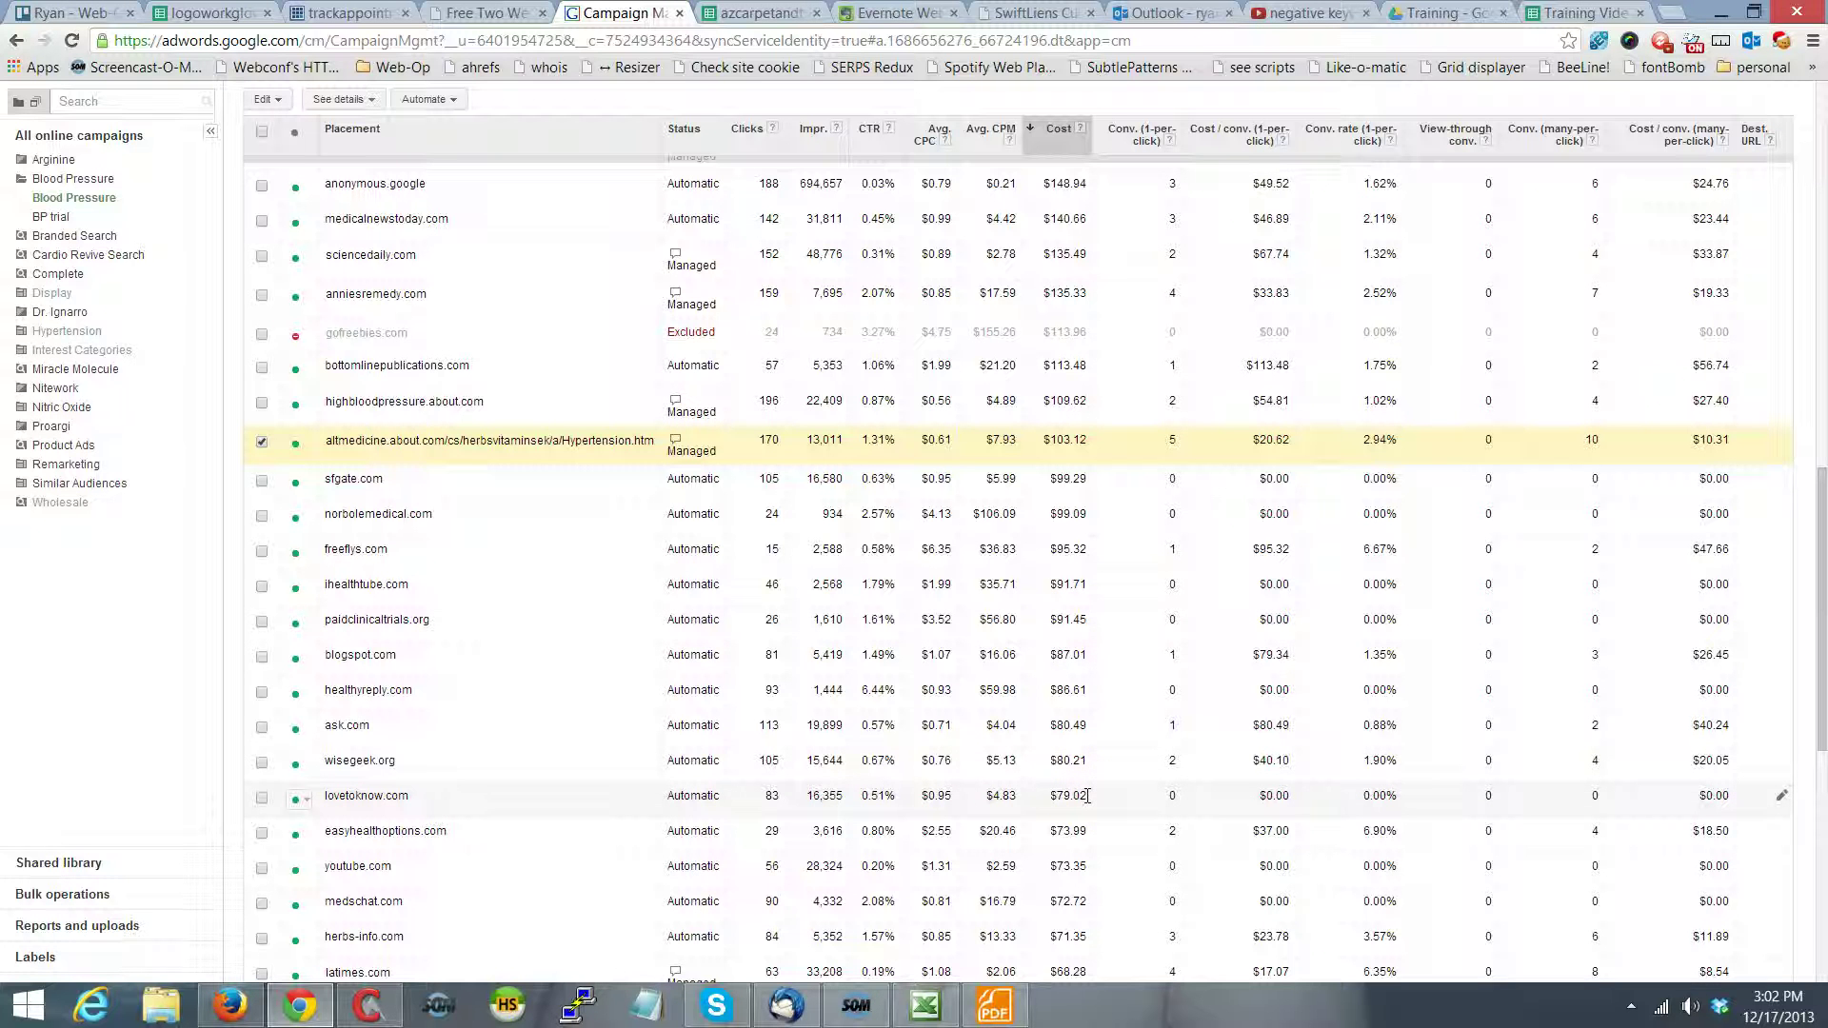
click(298, 798)
click(338, 859)
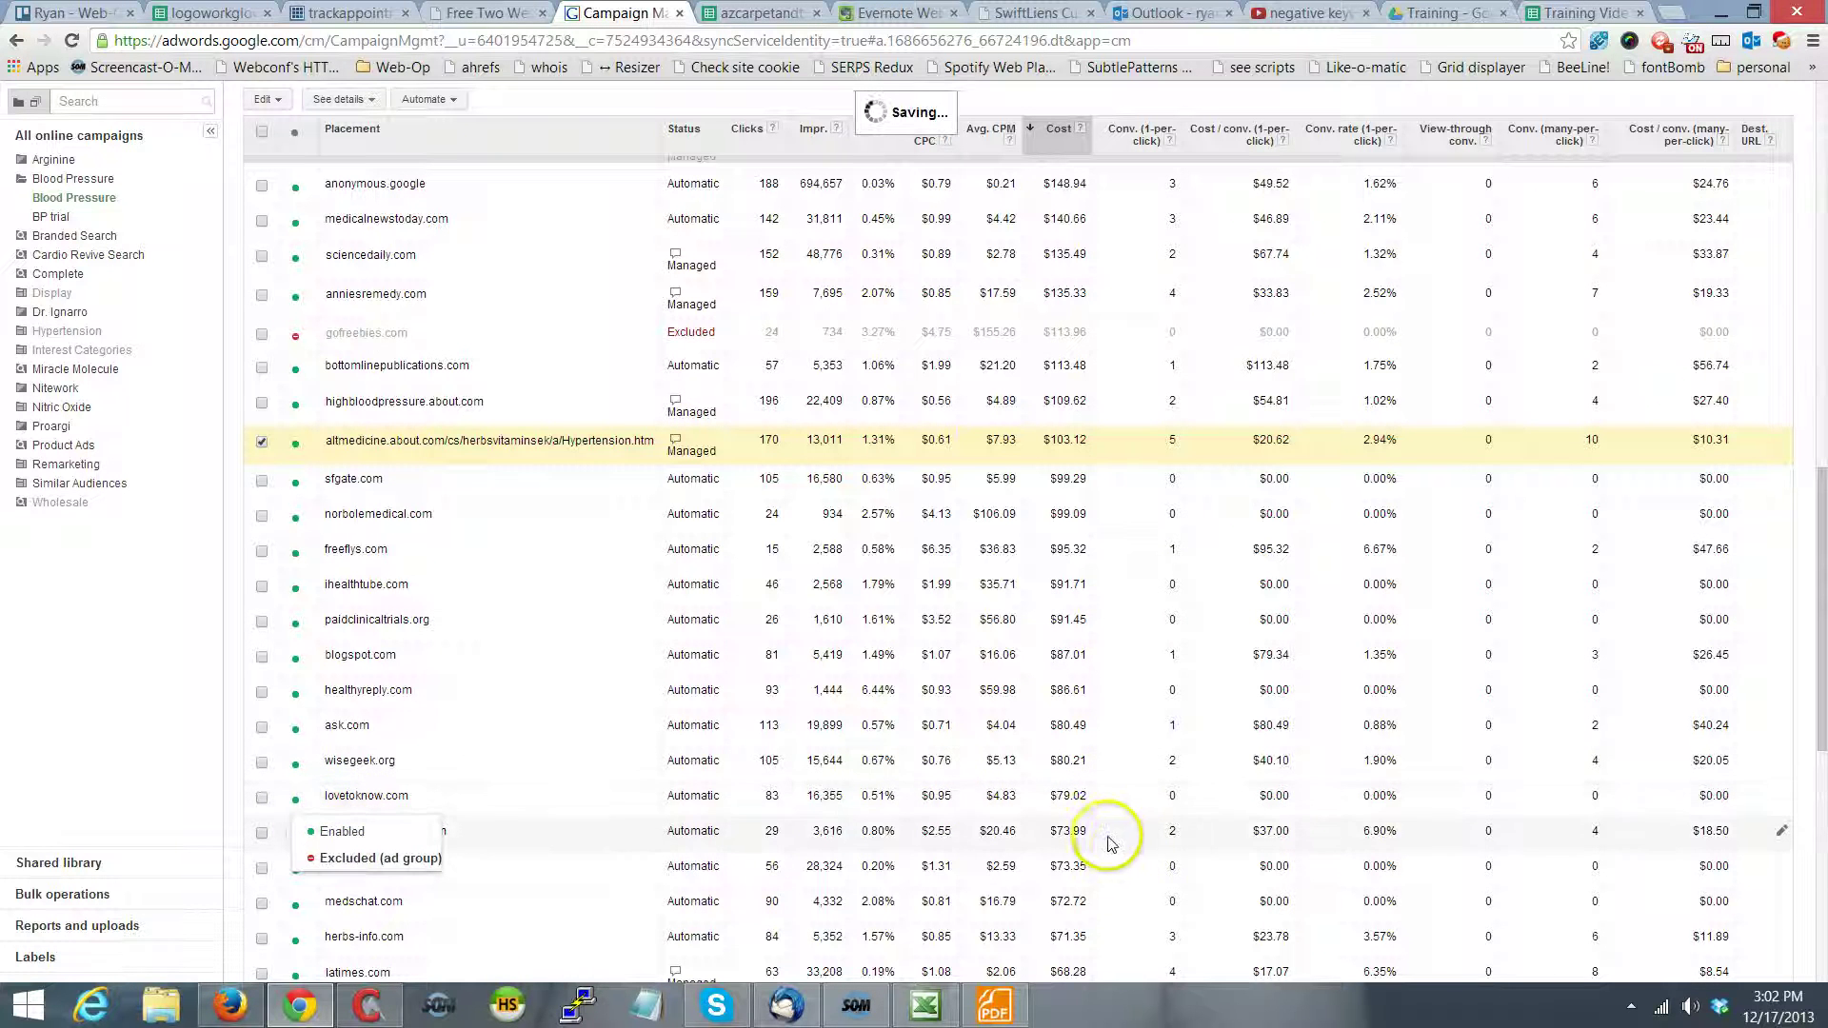
scroll(1109, 843, down, 6)
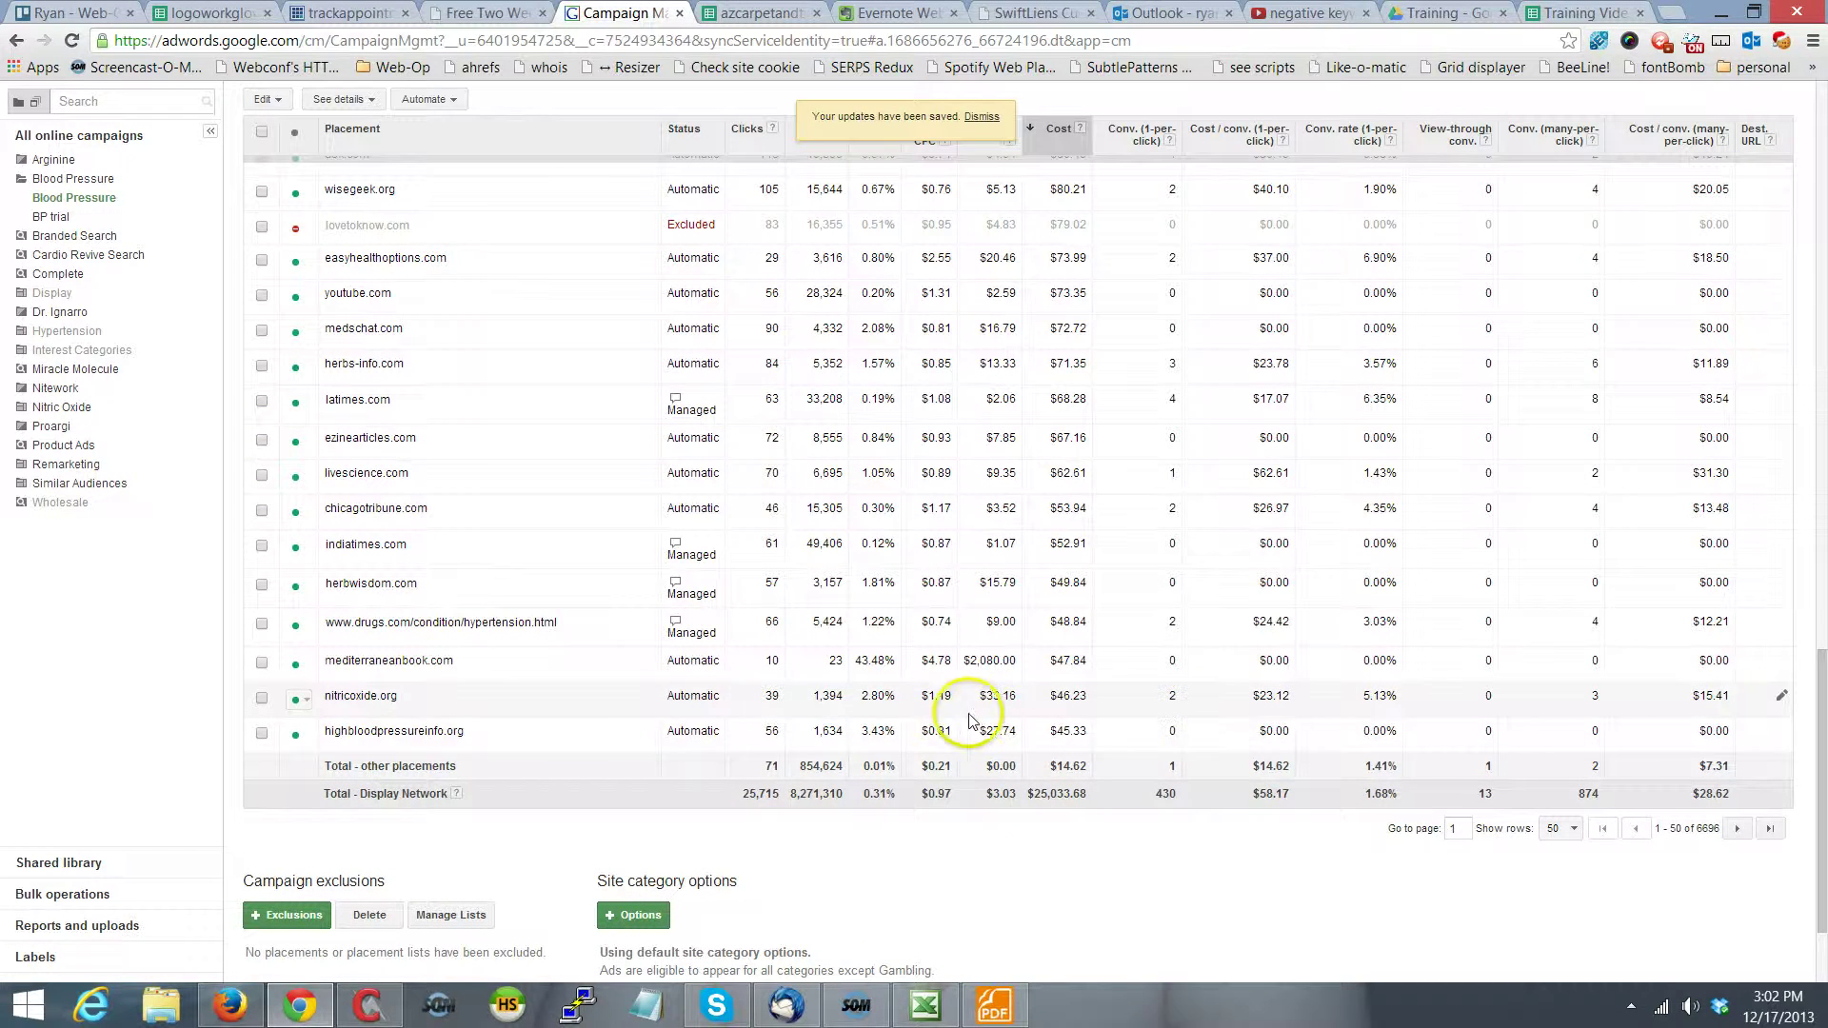
- Open the ad group's Topics and examine the topic performance figures and the ad-showing status of Heart & Hypertension
scroll(952, 714, up, 20)
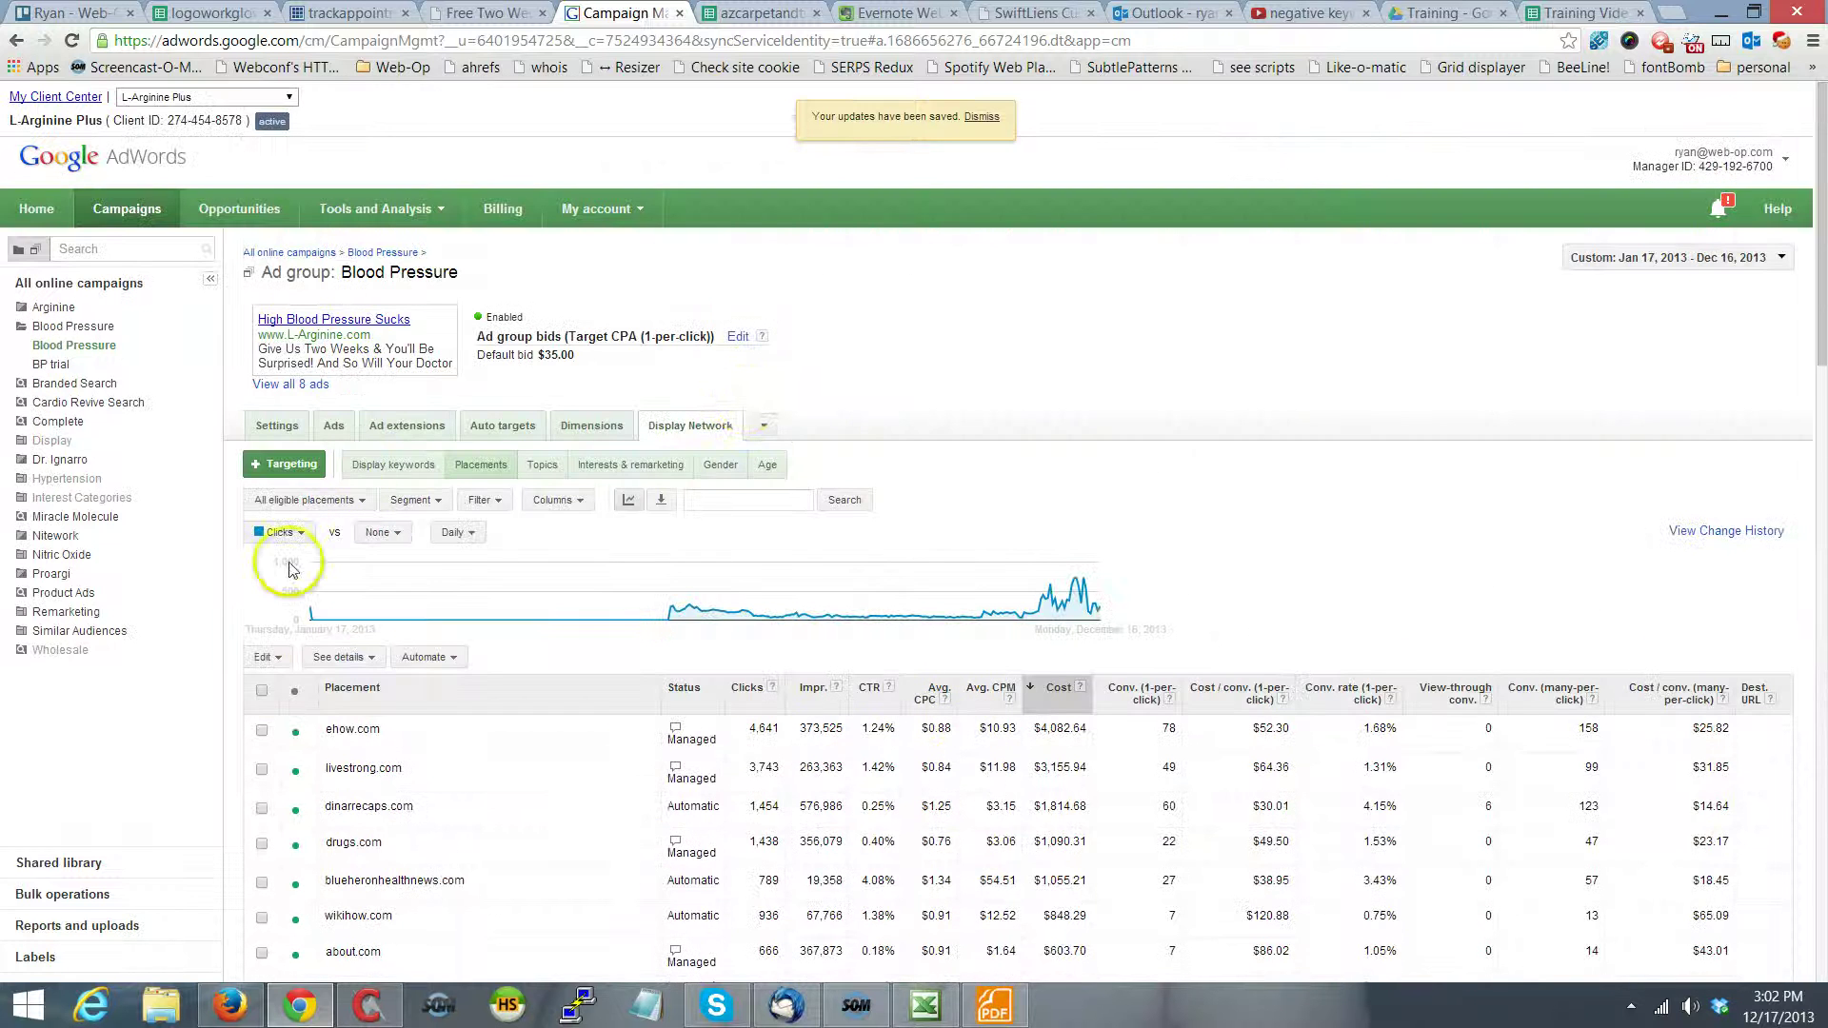
mouse_move(877, 1019)
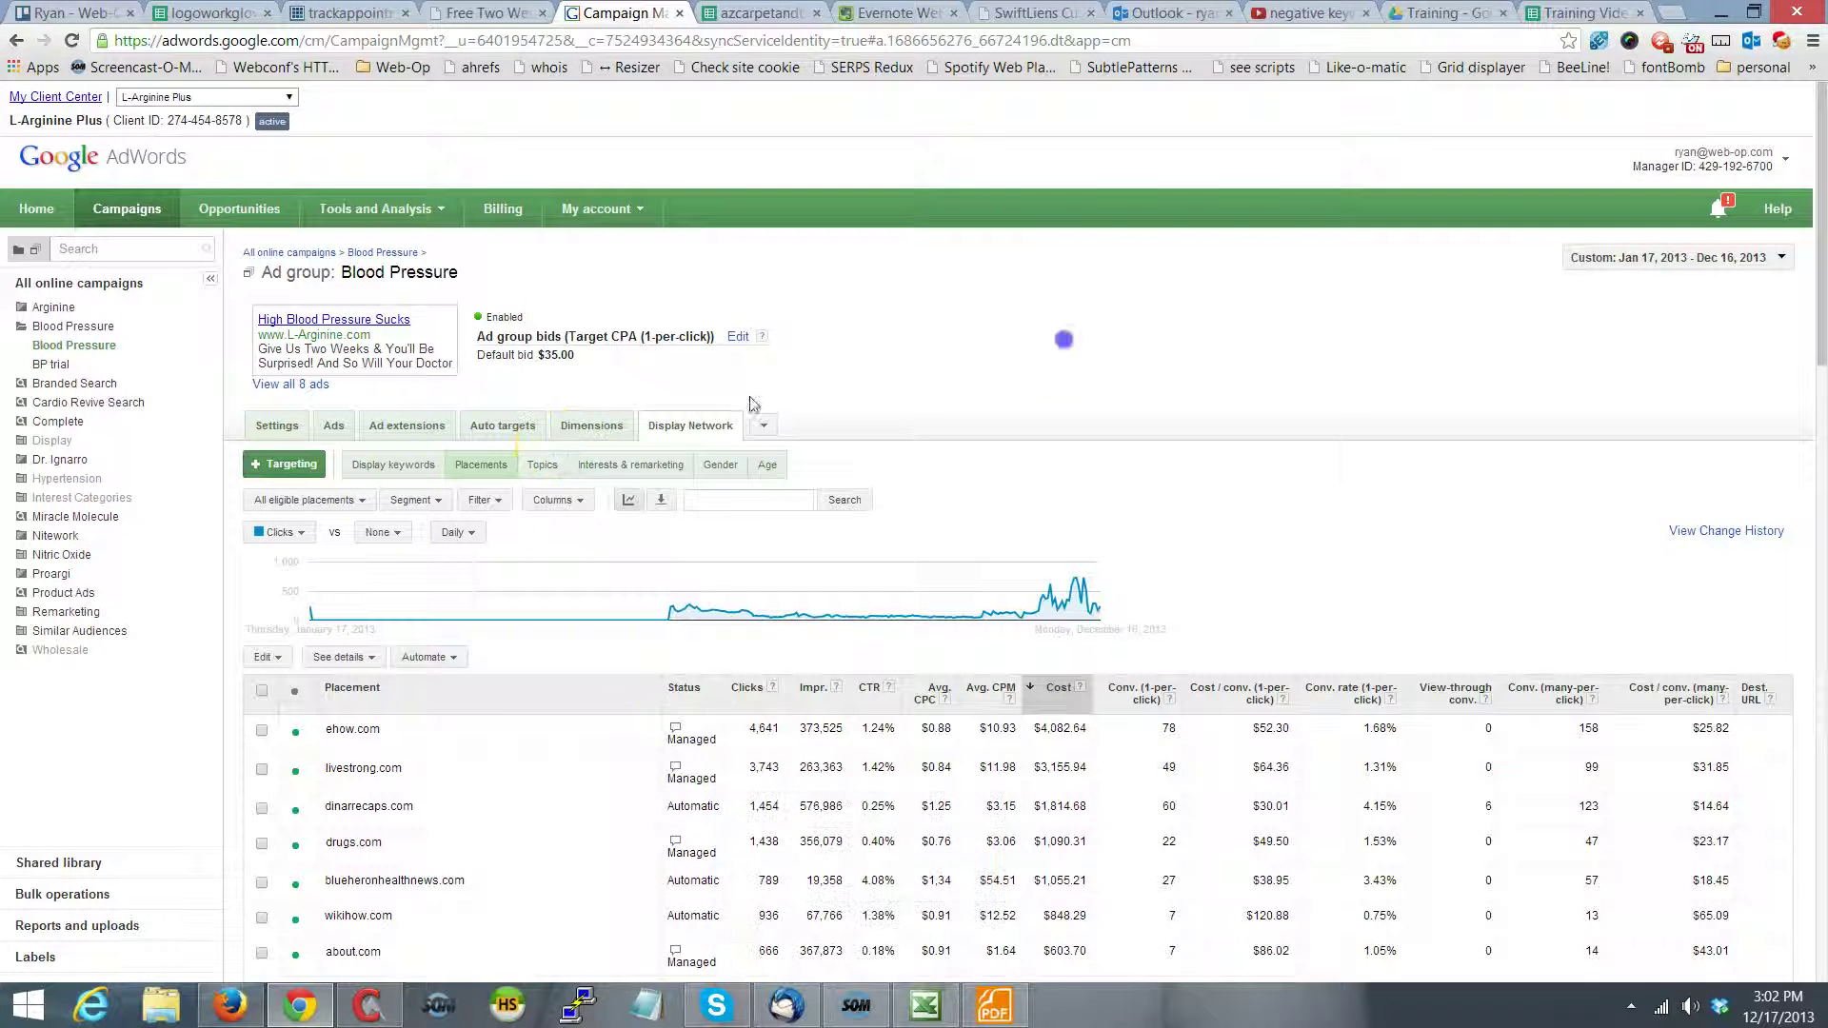
click(544, 476)
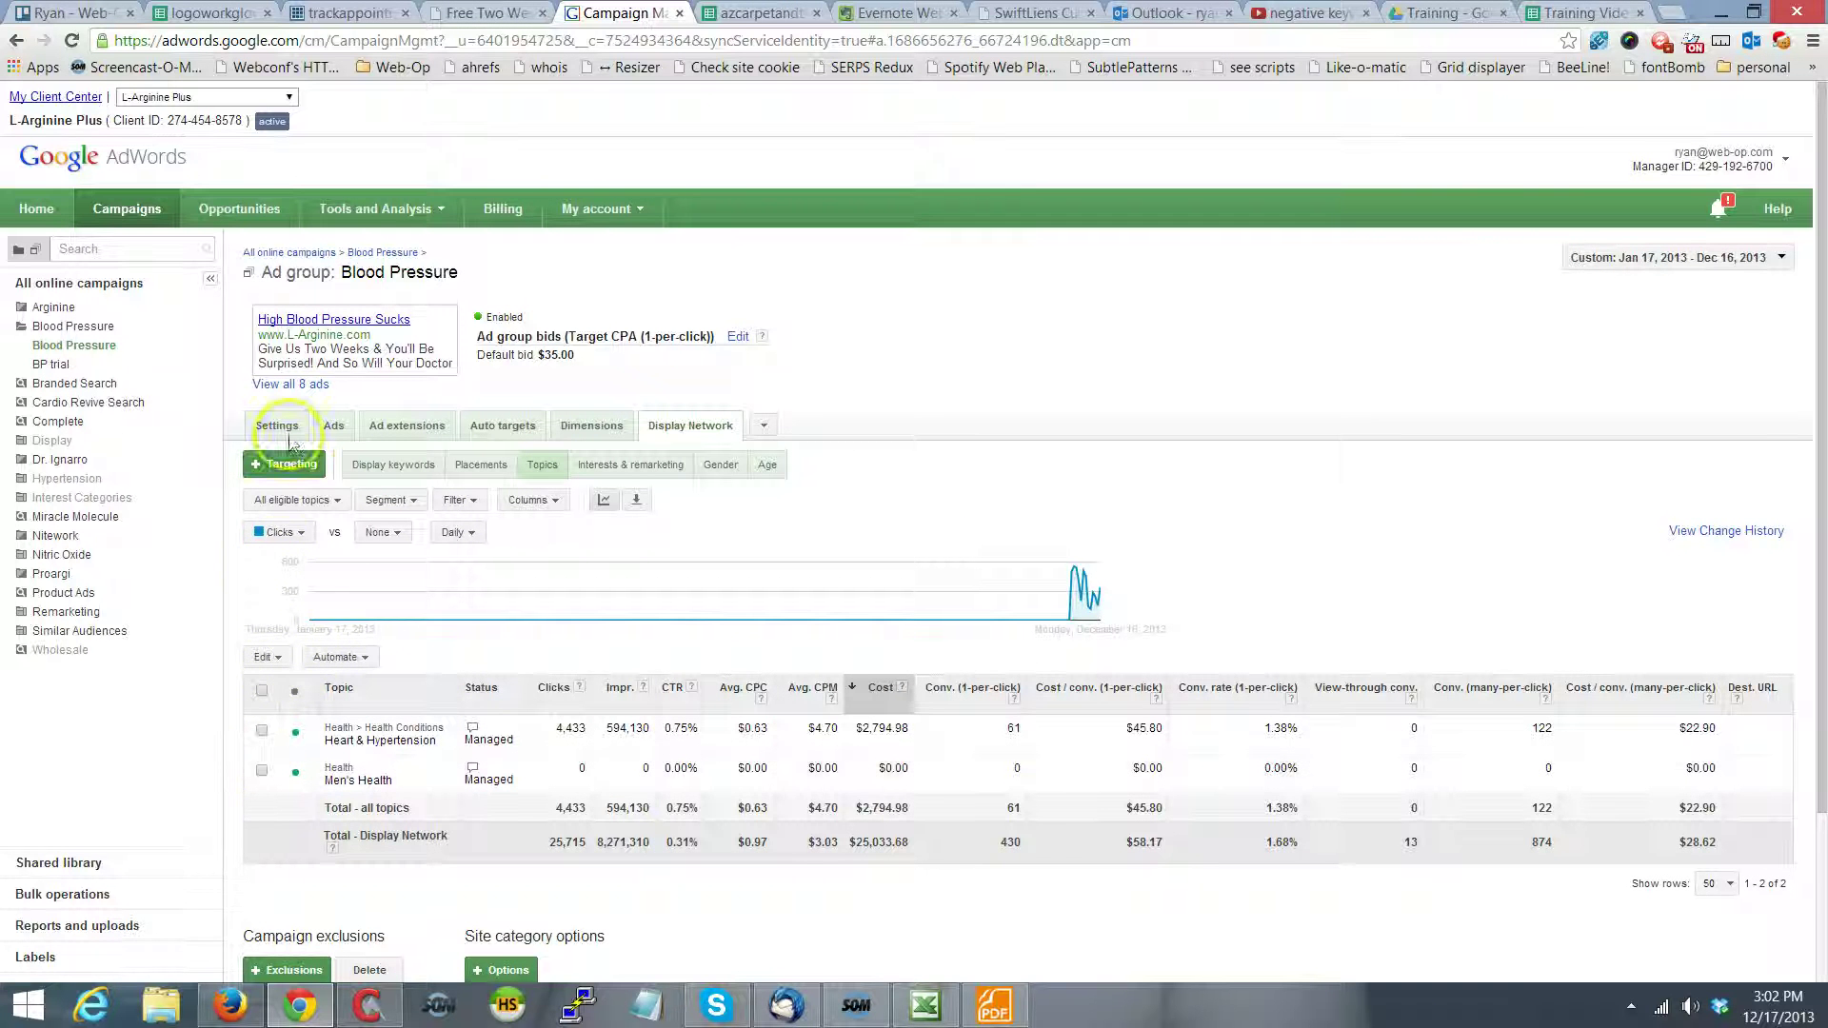
scroll(334, 595, down, 1)
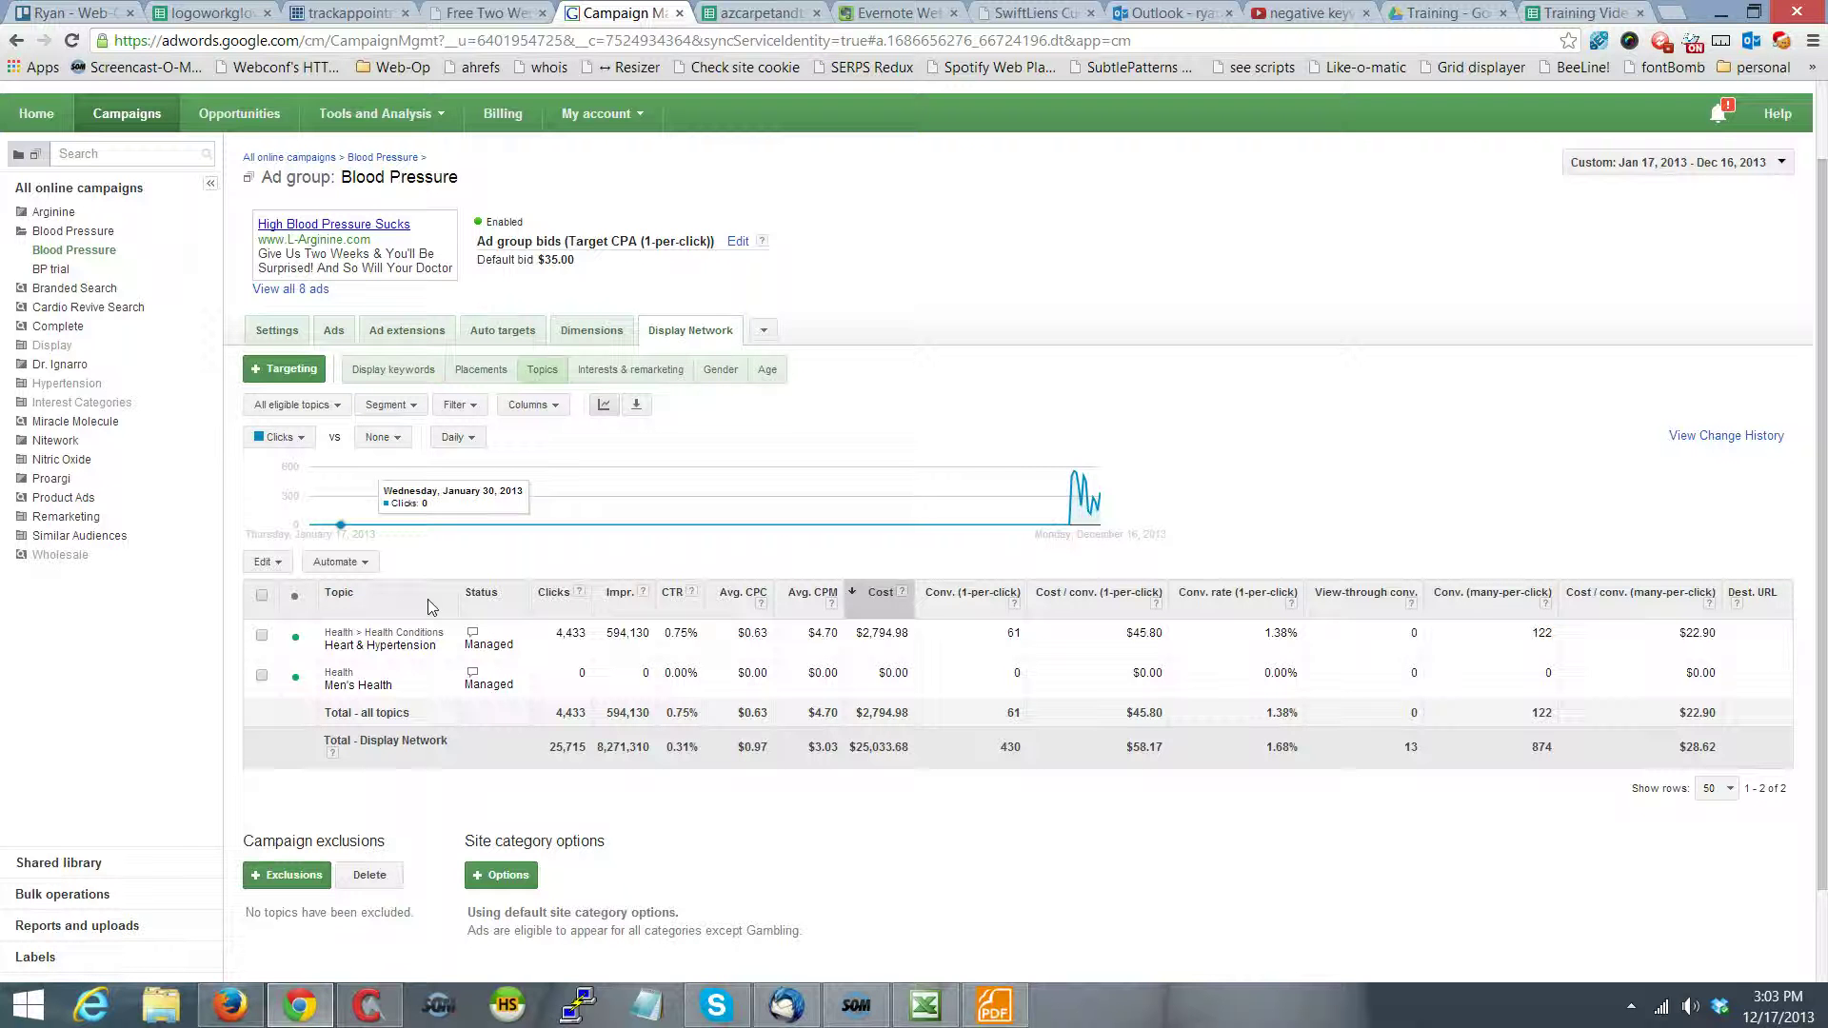
click(1076, 636)
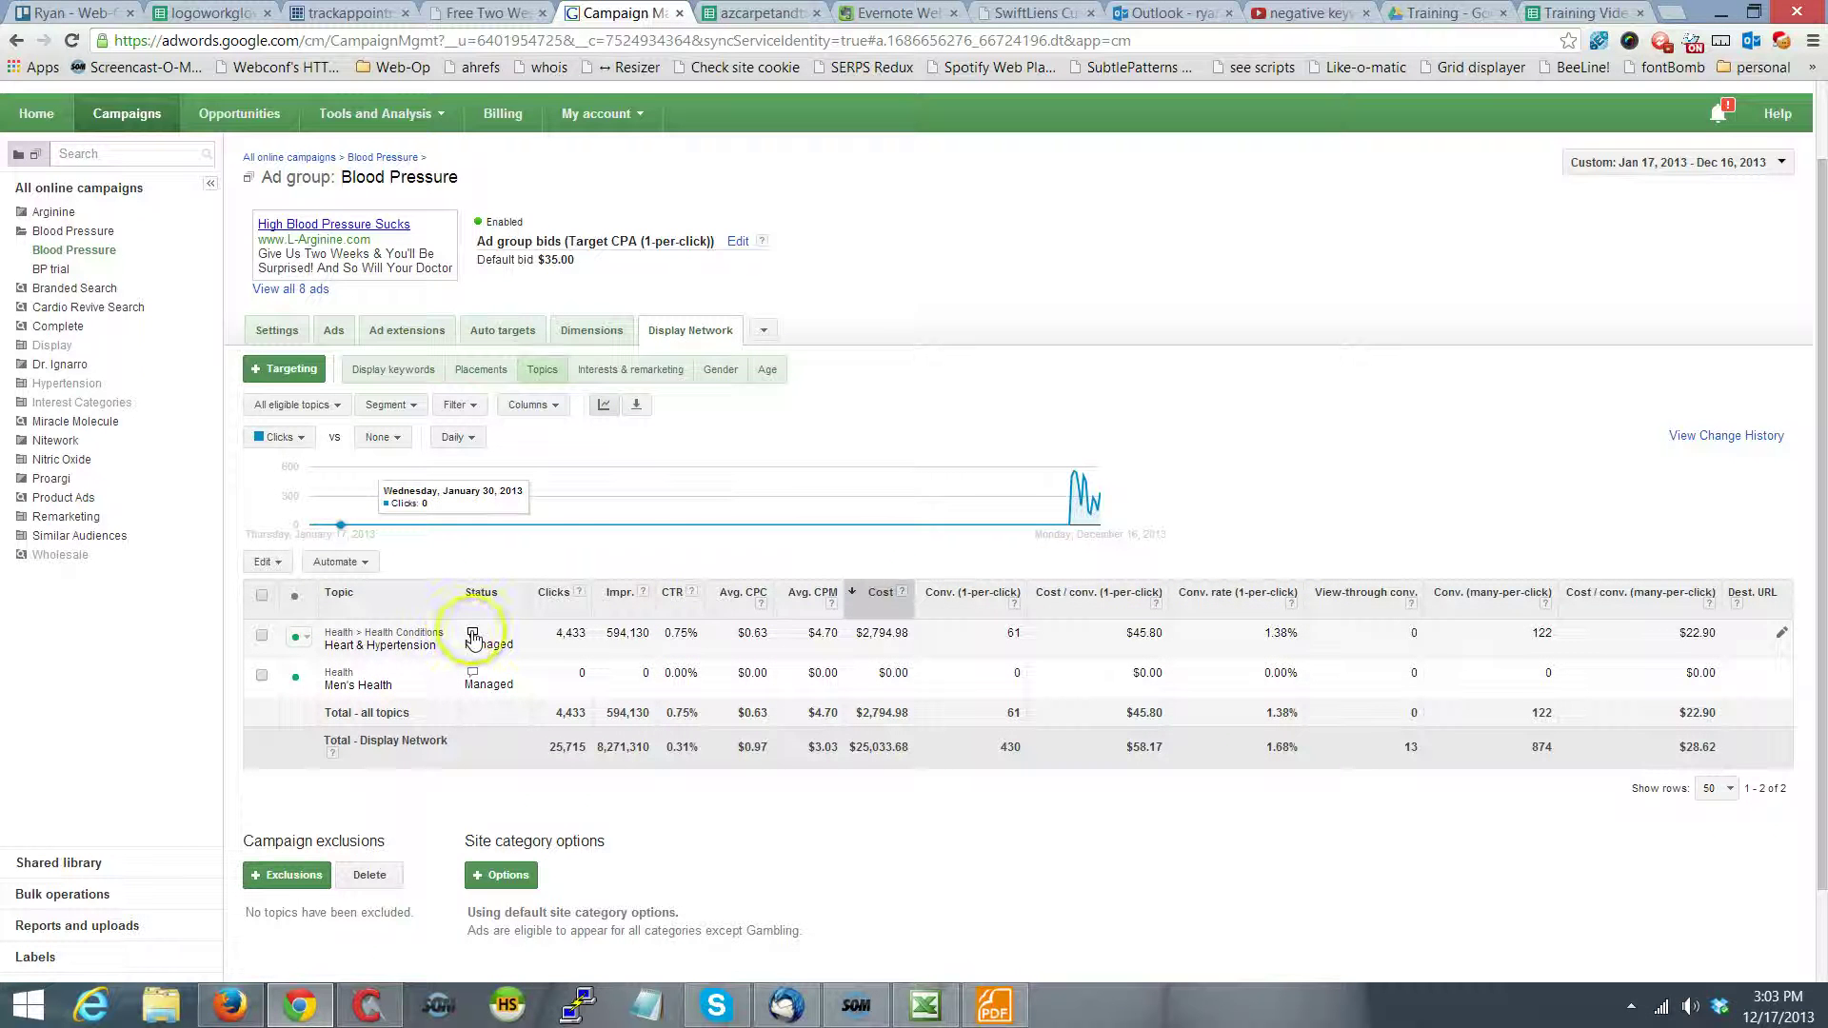
mouse_move(473, 636)
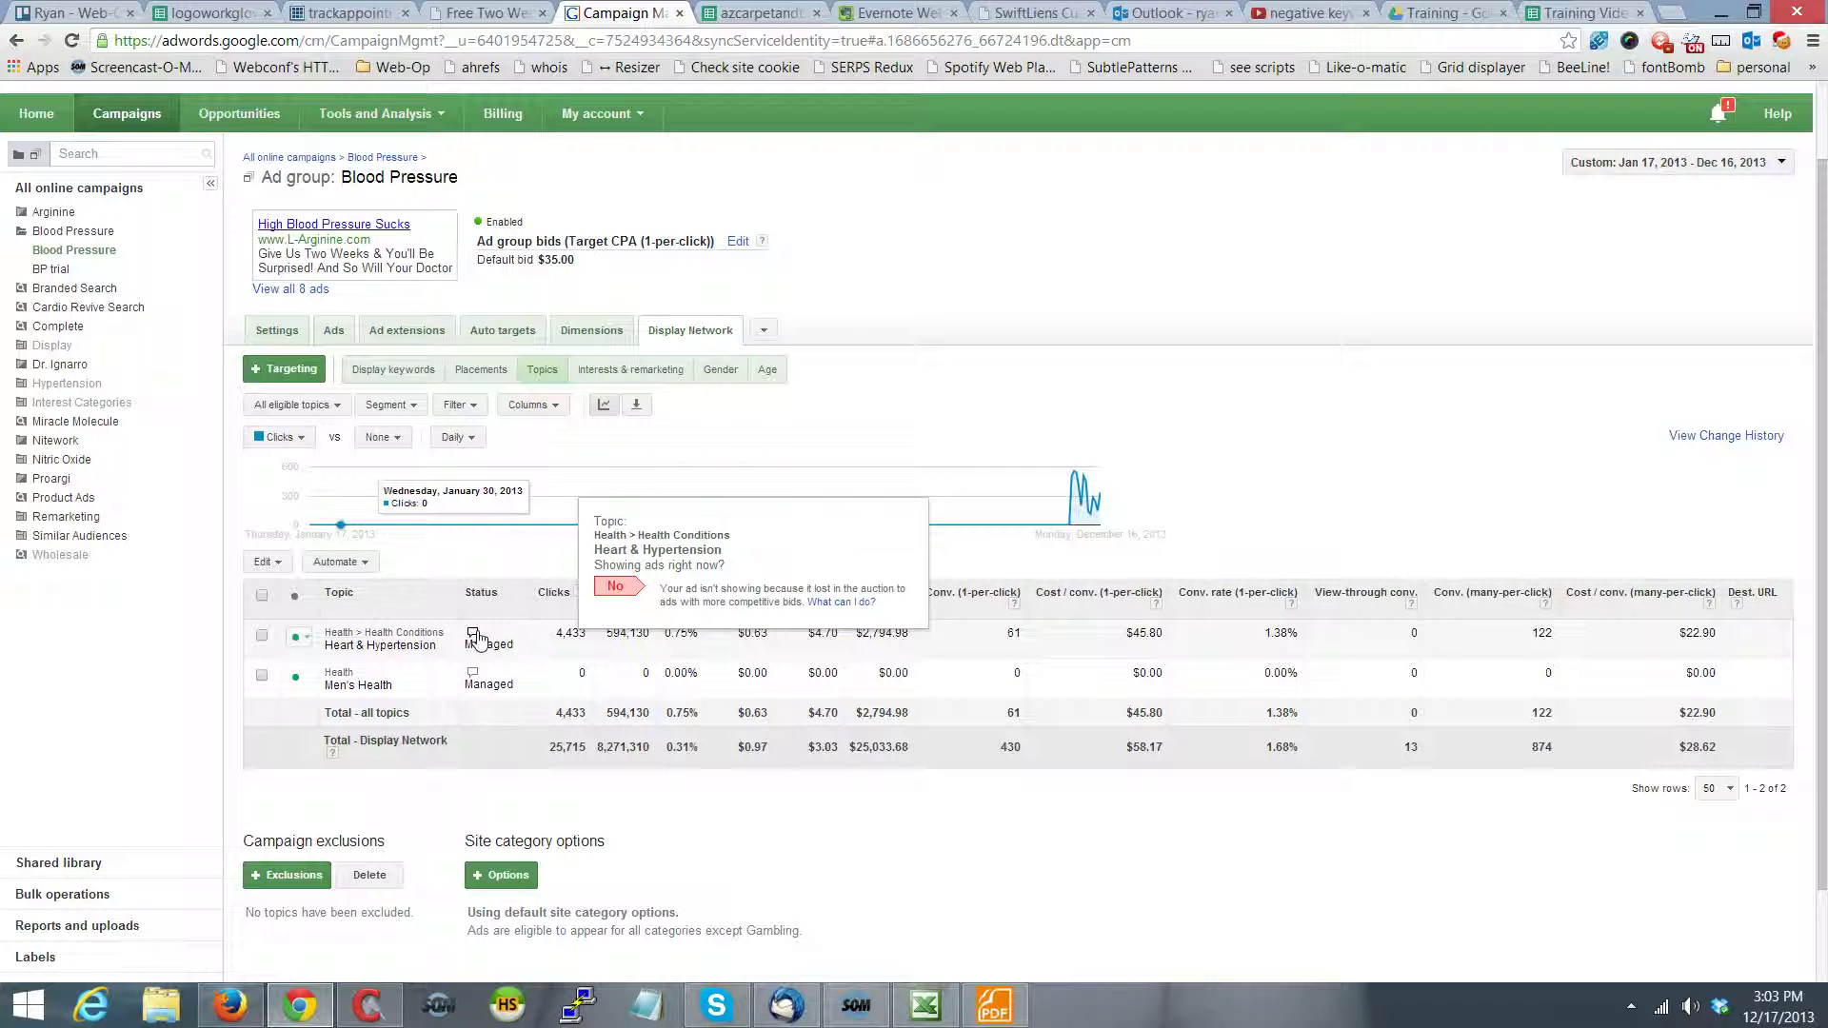
click(1381, 445)
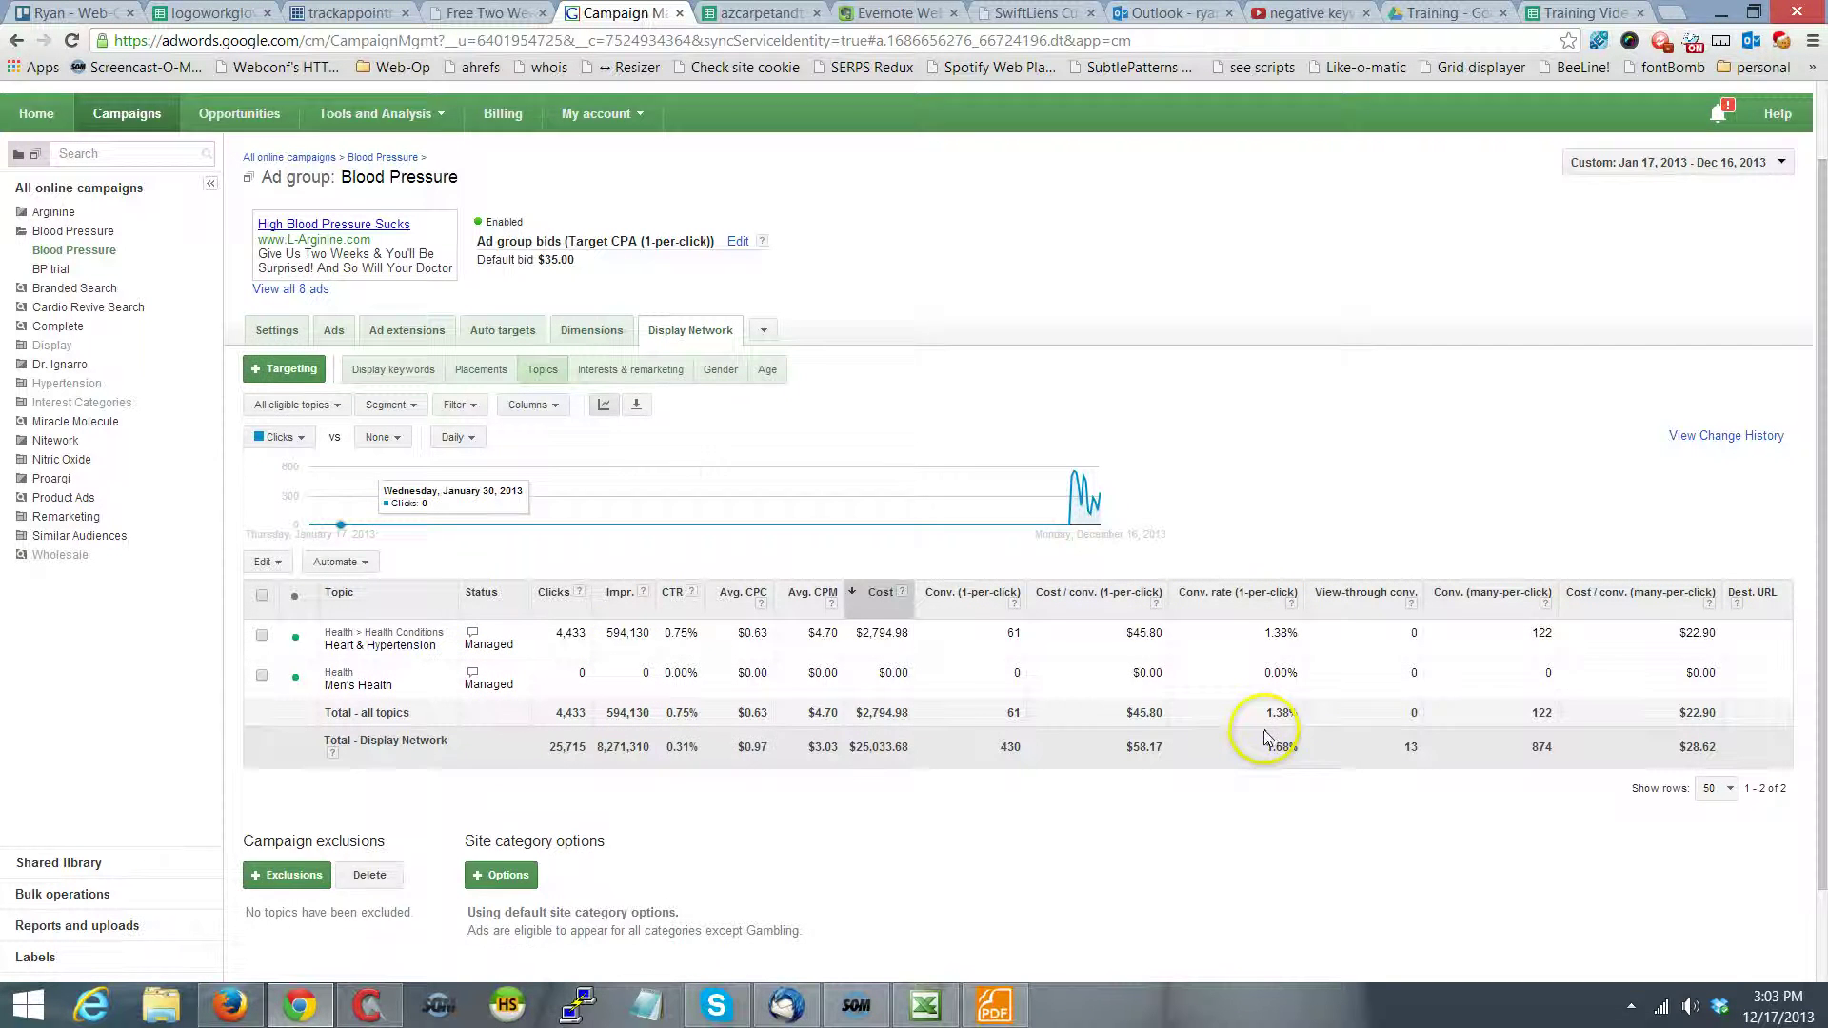
scroll(1266, 737, down, 3)
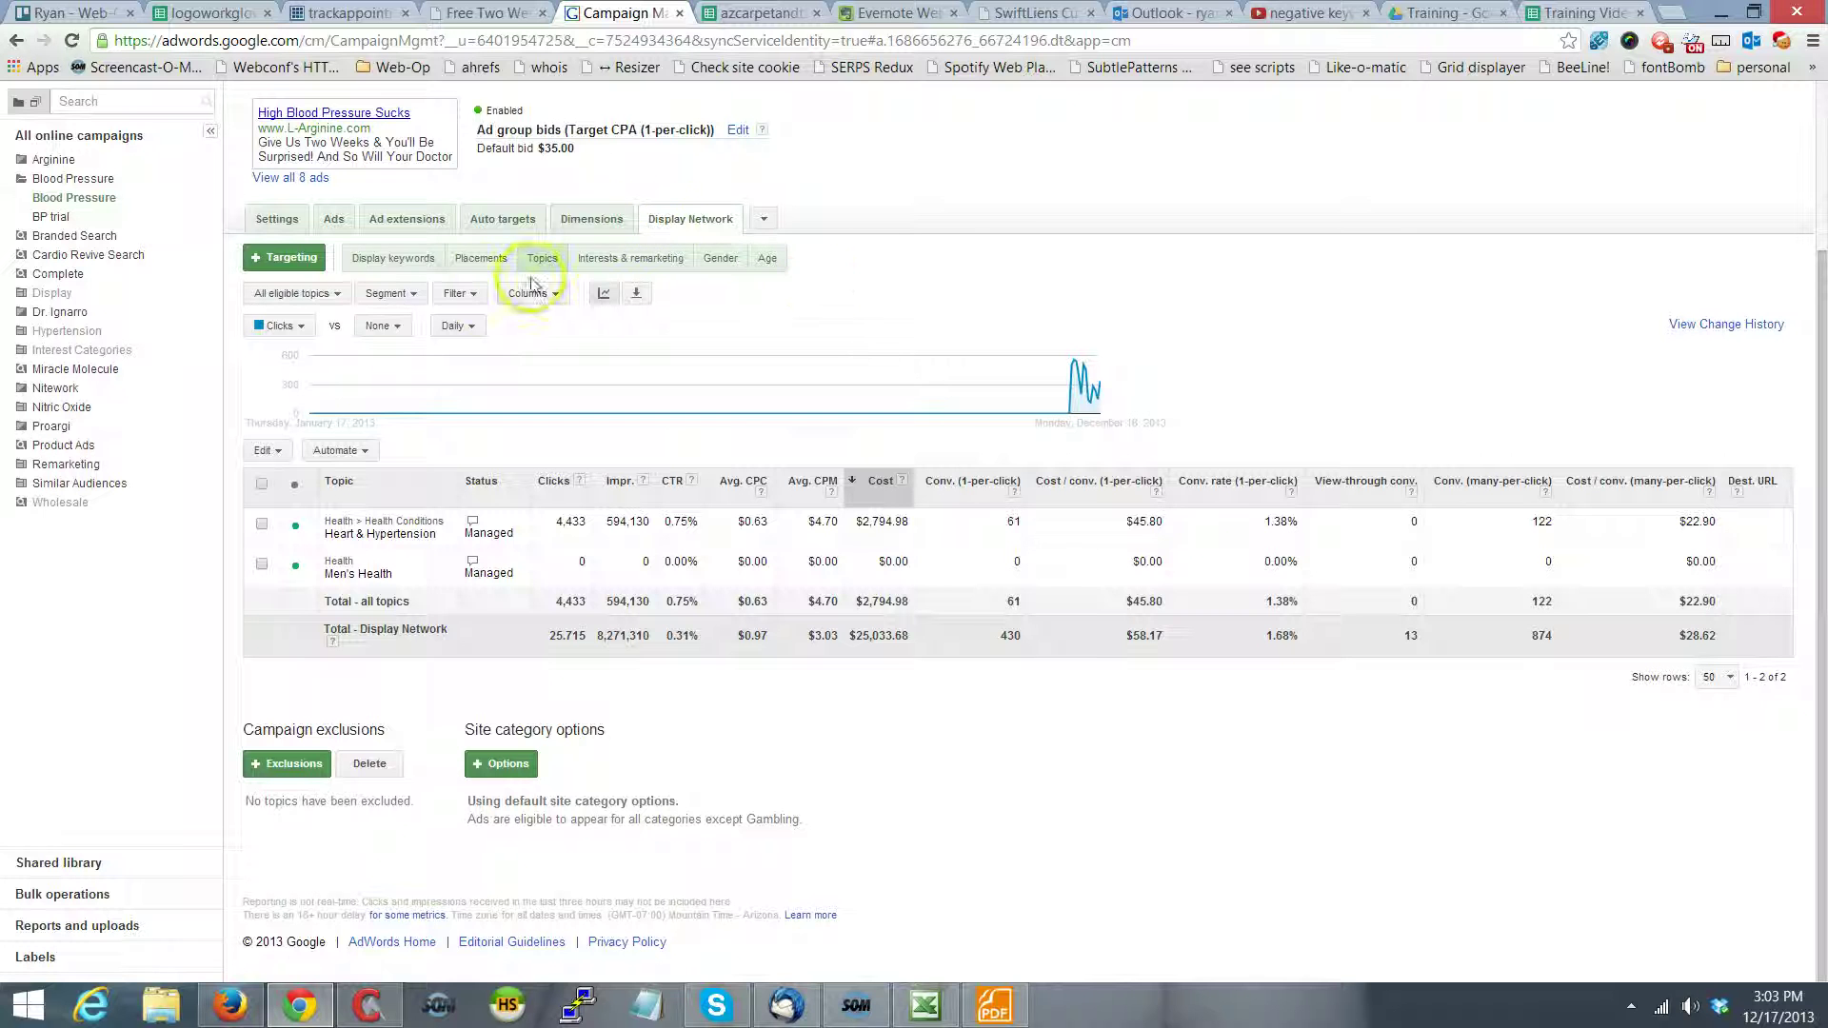
- Edit the ad group's topic targeting and add the Diabetes topic from Health > Health Conditions
click(314, 257)
scroll(584, 486, down, 6)
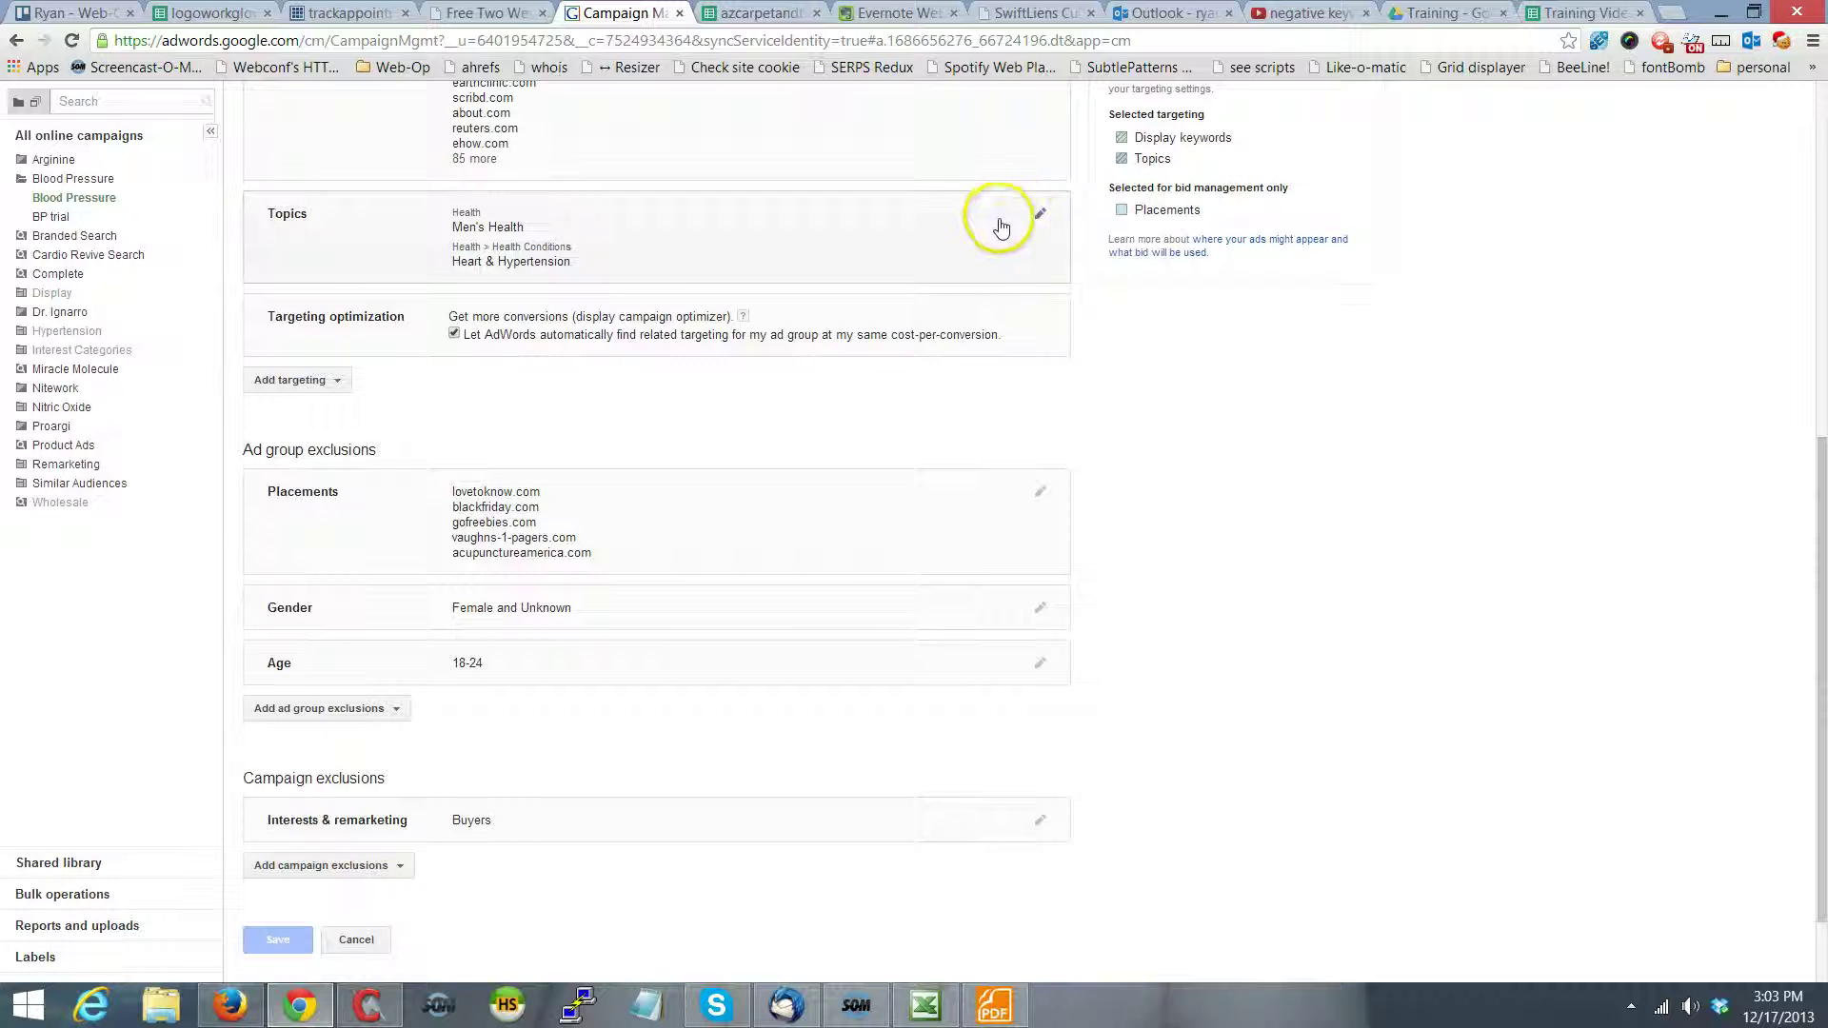
click(1038, 214)
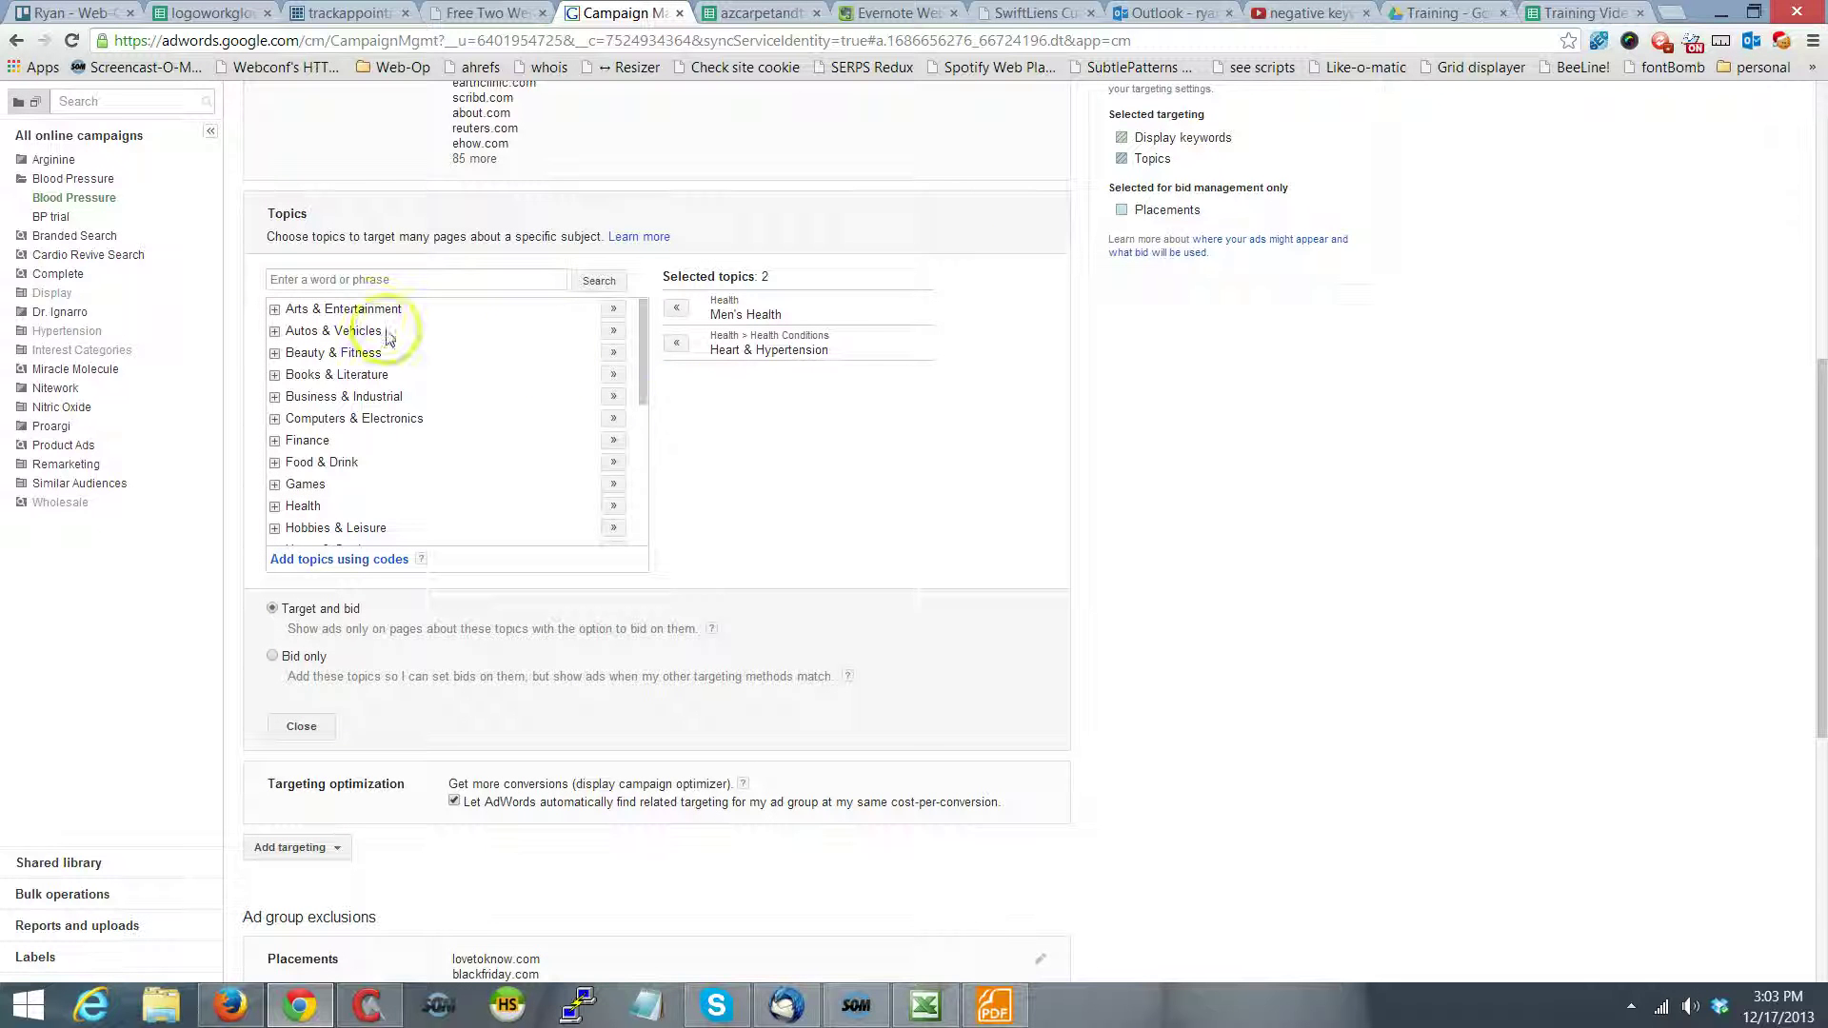
scroll(308, 363, down, 3)
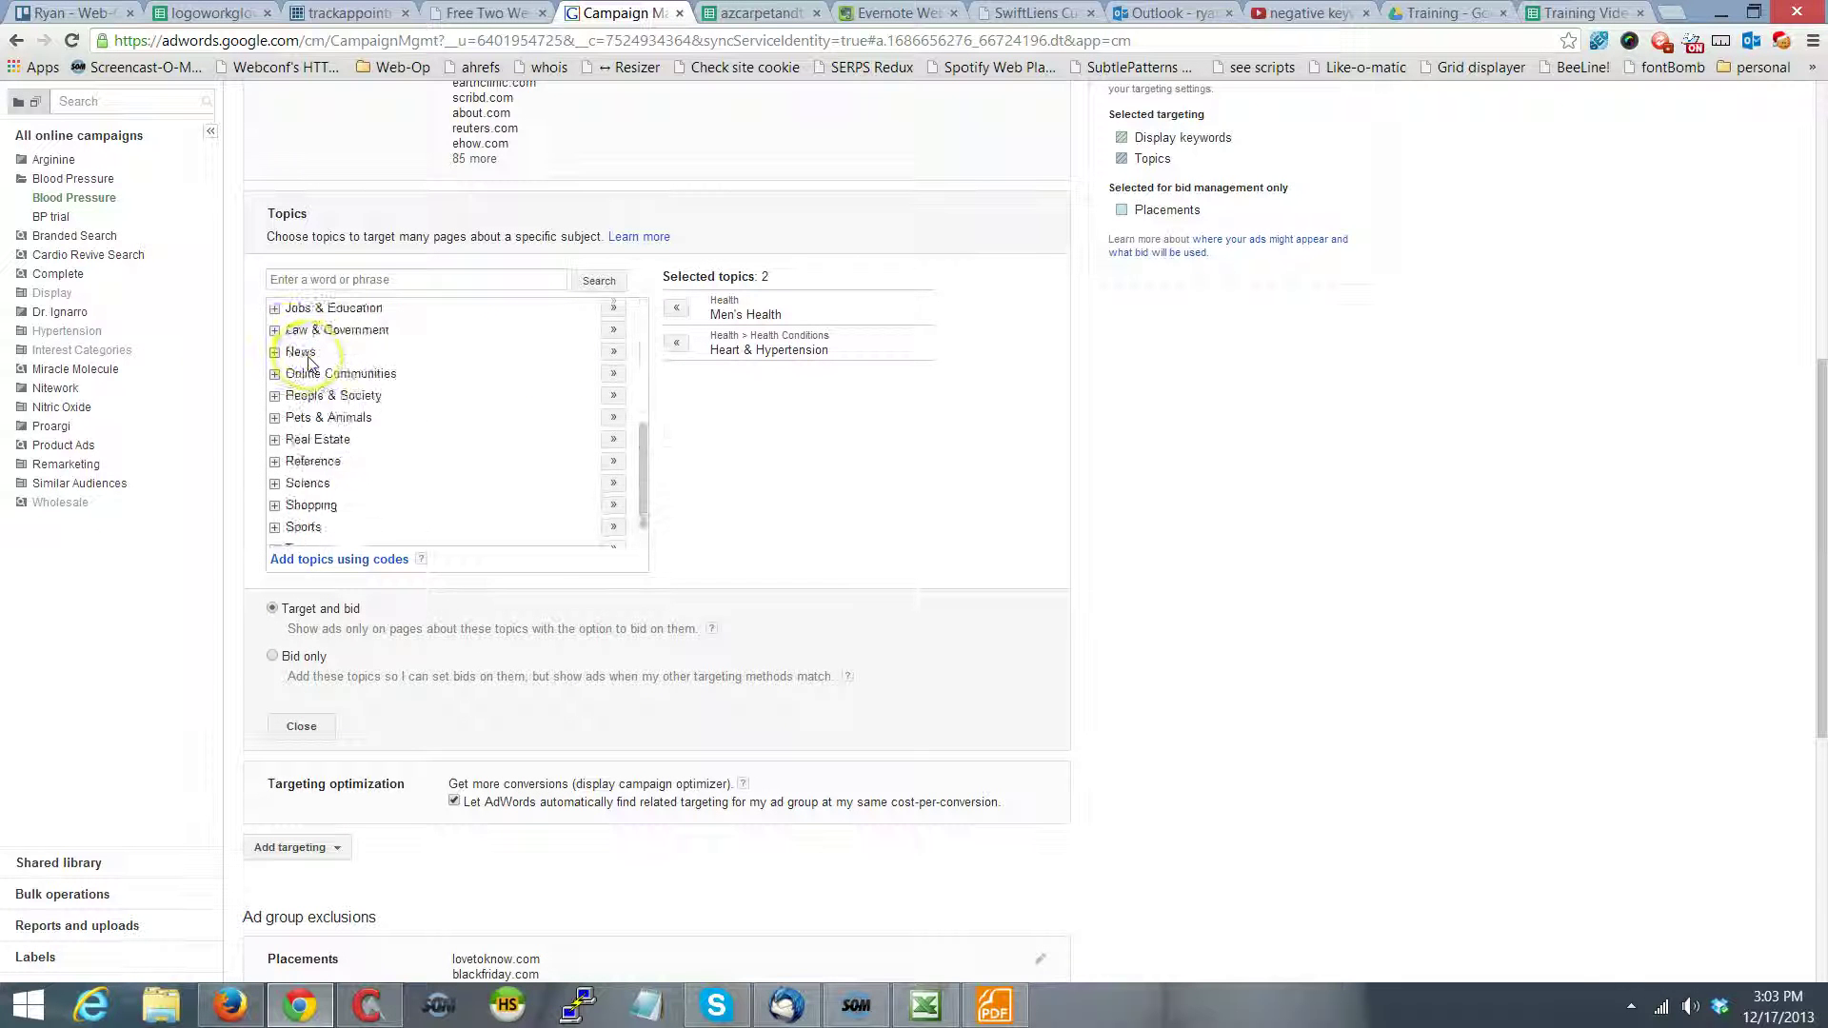
scroll(307, 362, up, 3)
click(274, 410)
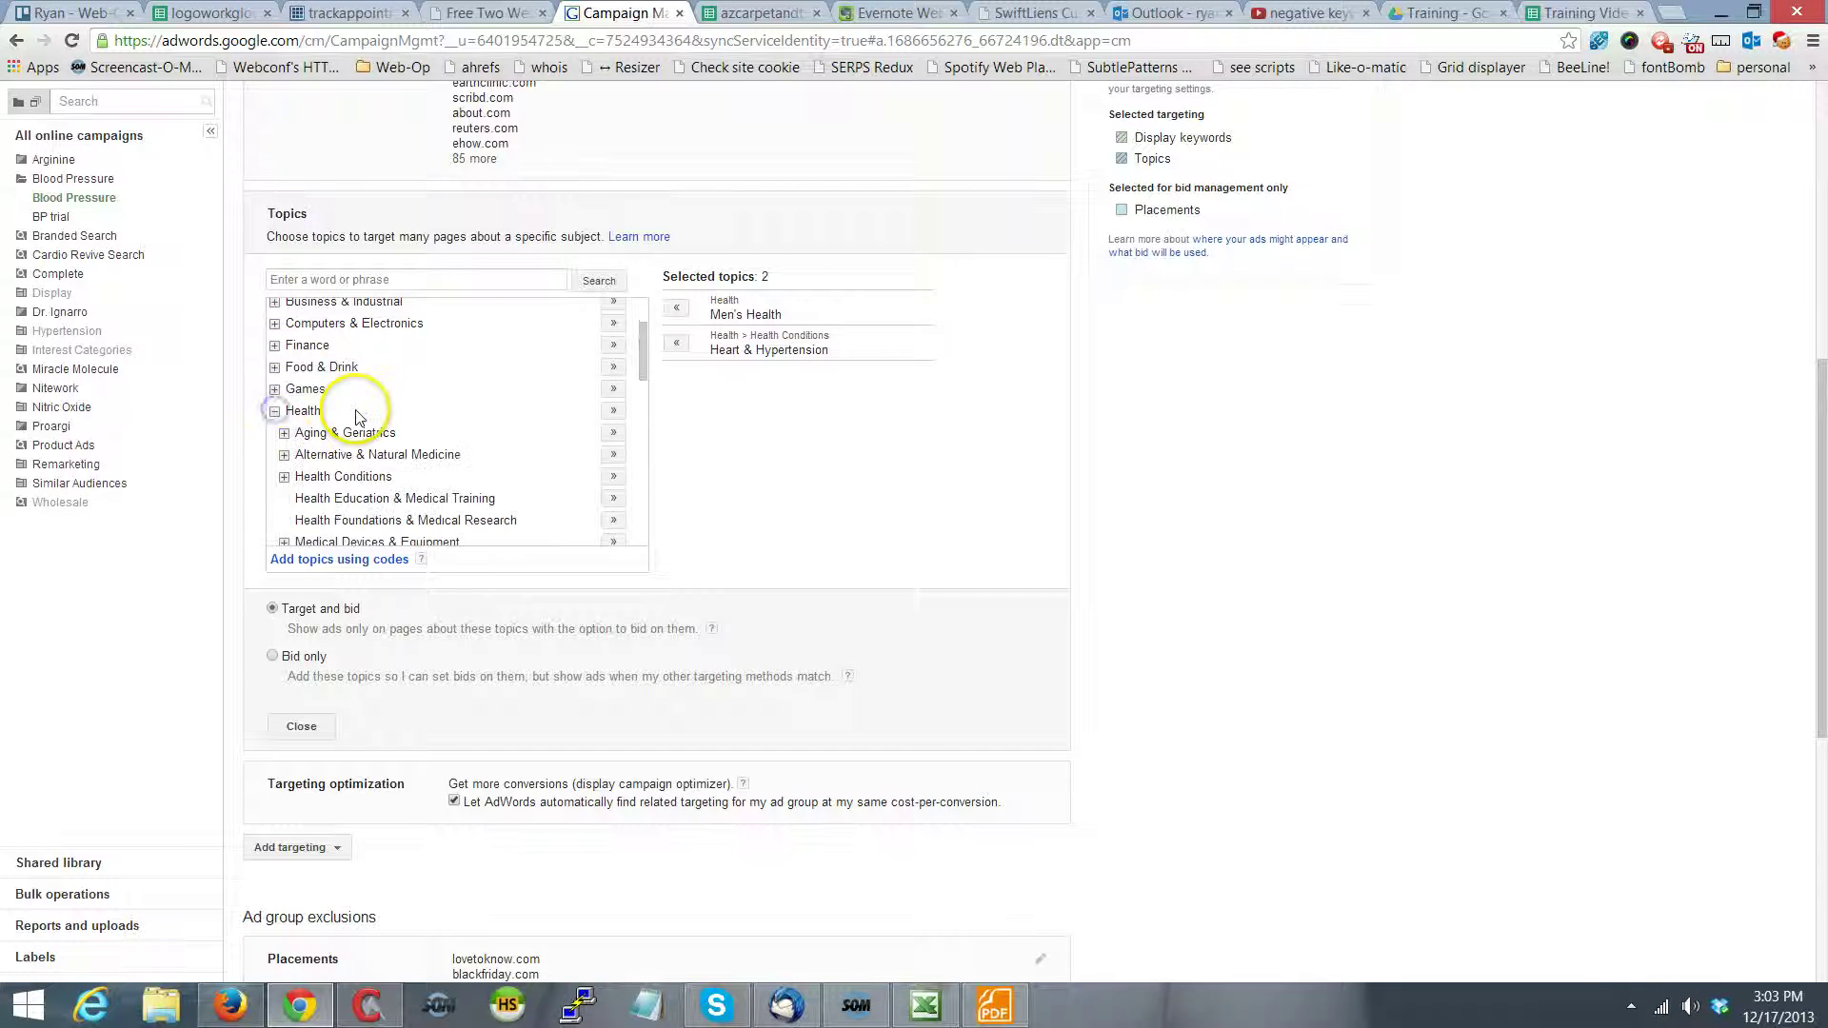
scroll(357, 417, down, 1)
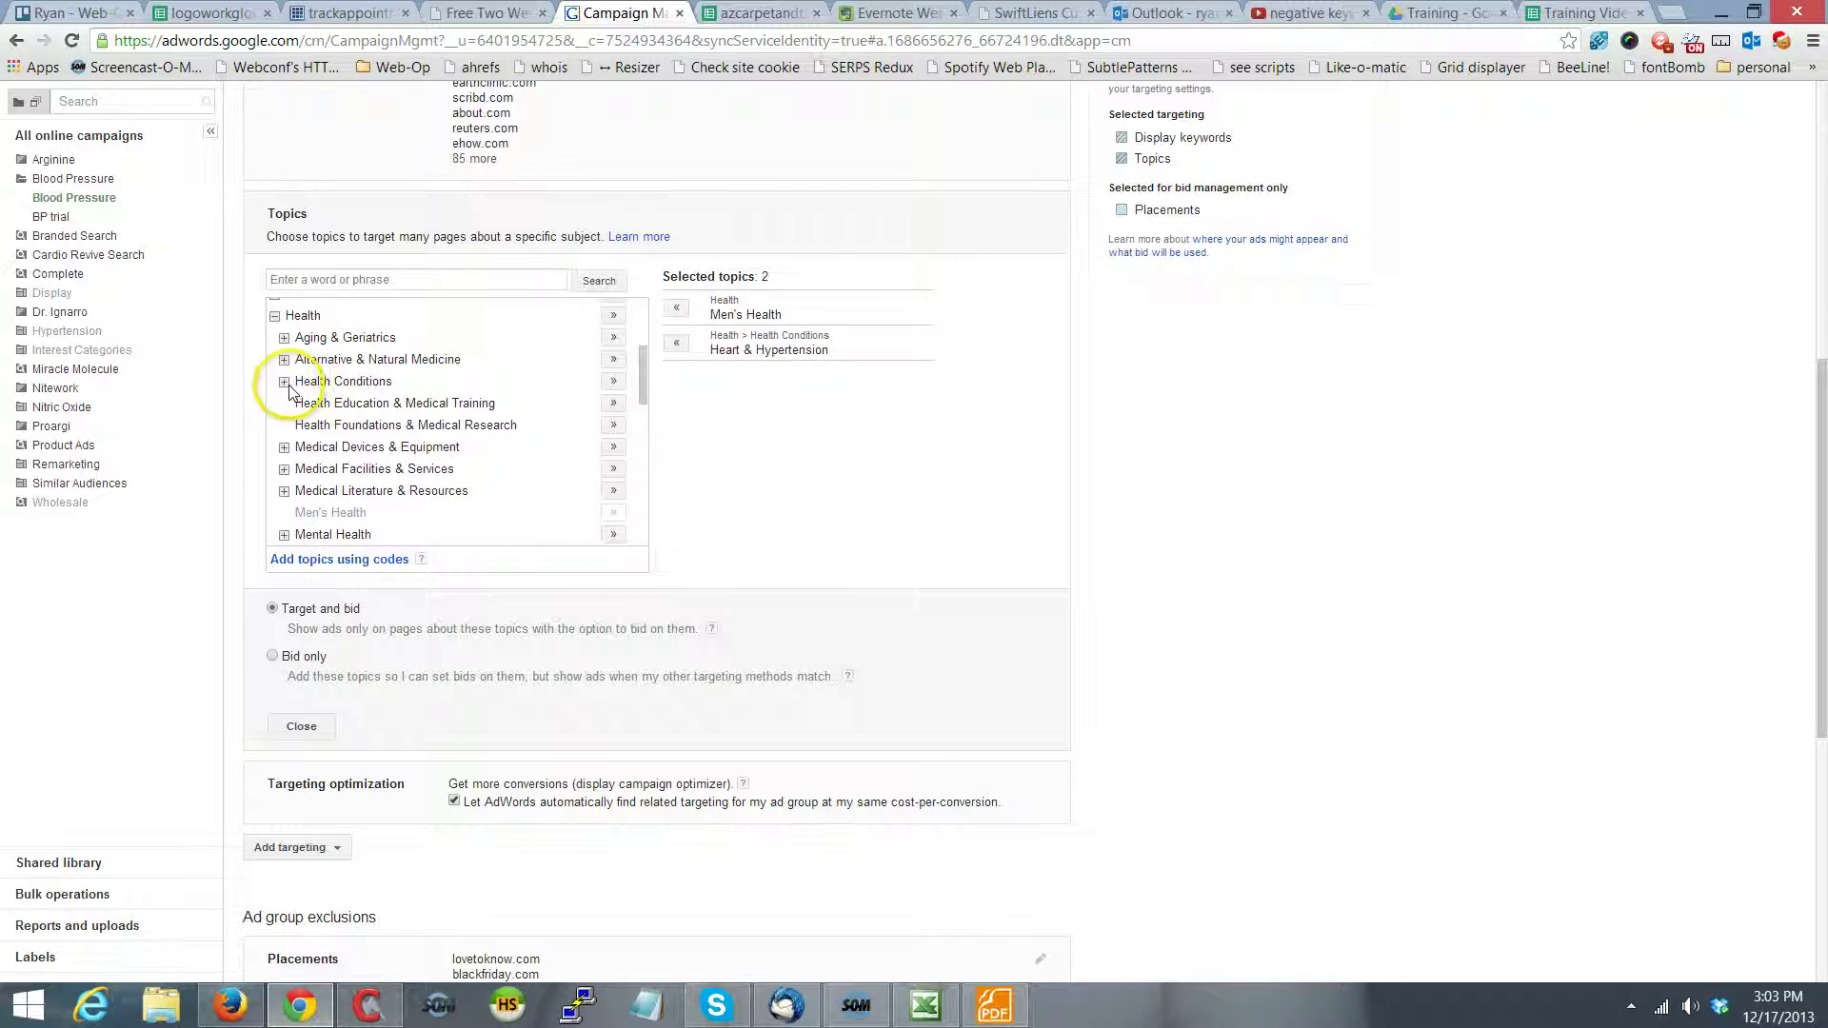
click(283, 381)
scroll(333, 428, down, 1)
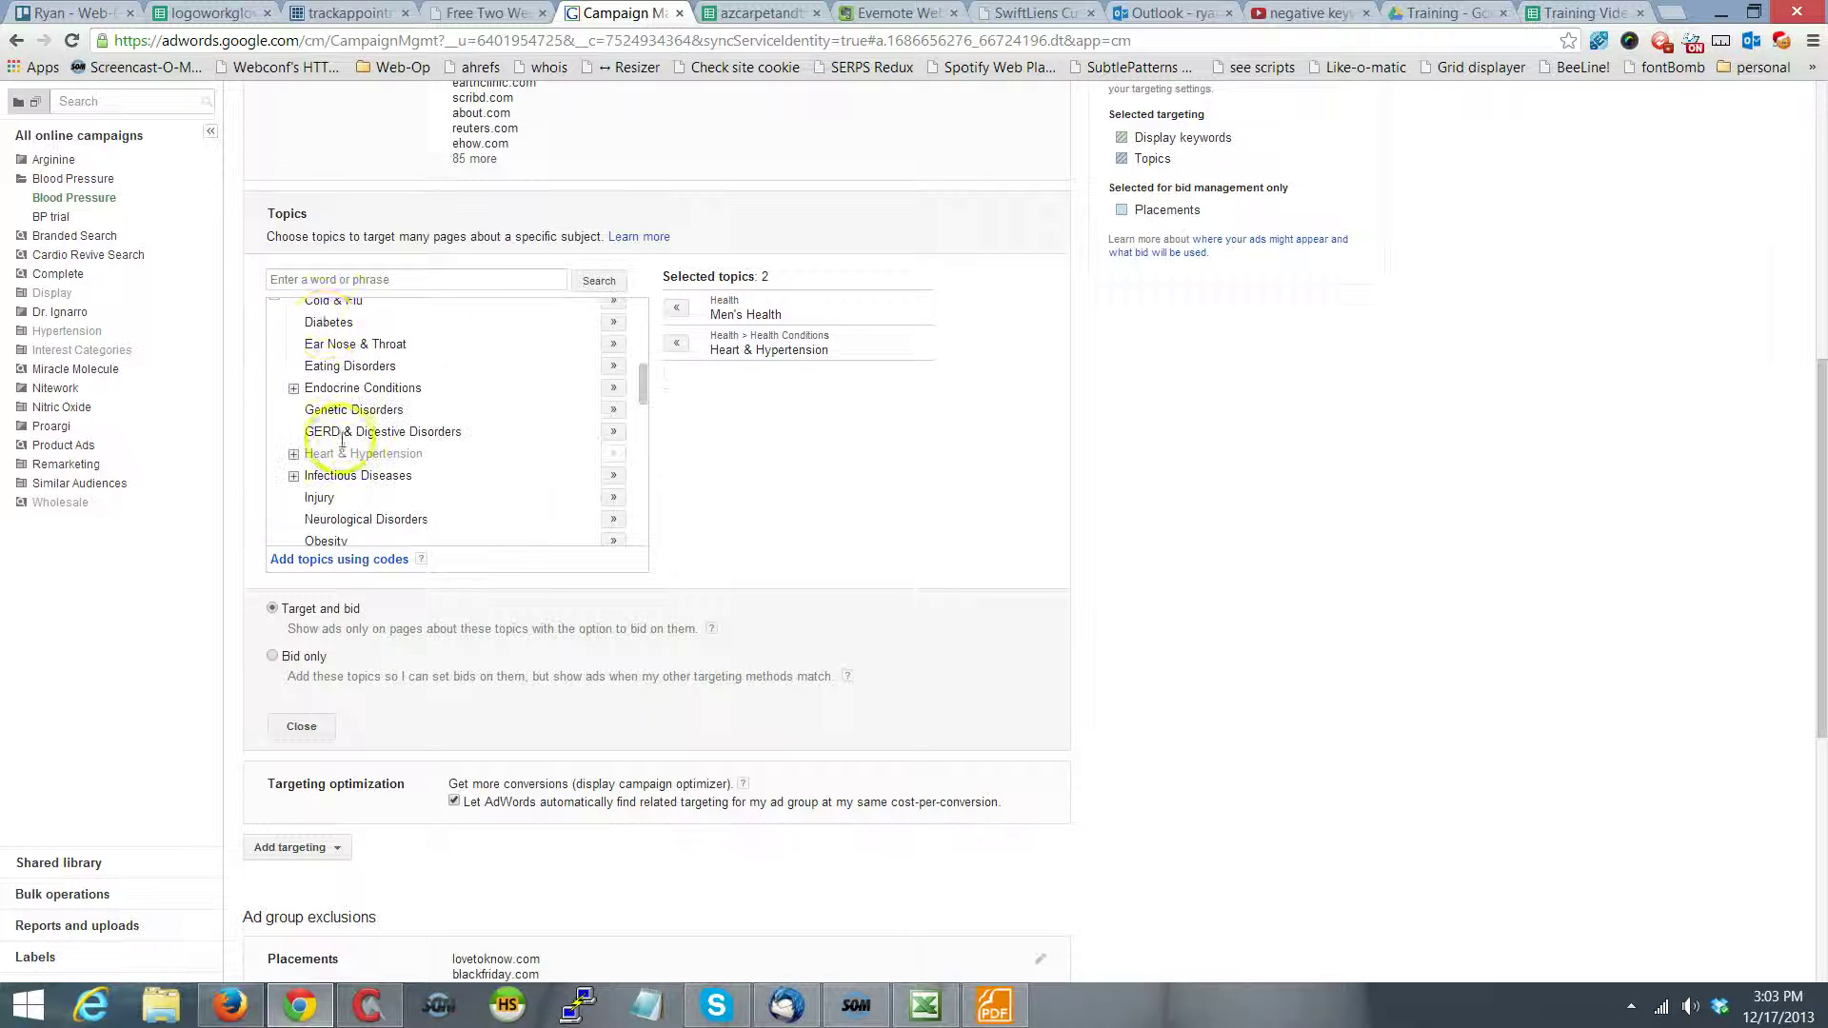
scroll(326, 323, up, 1)
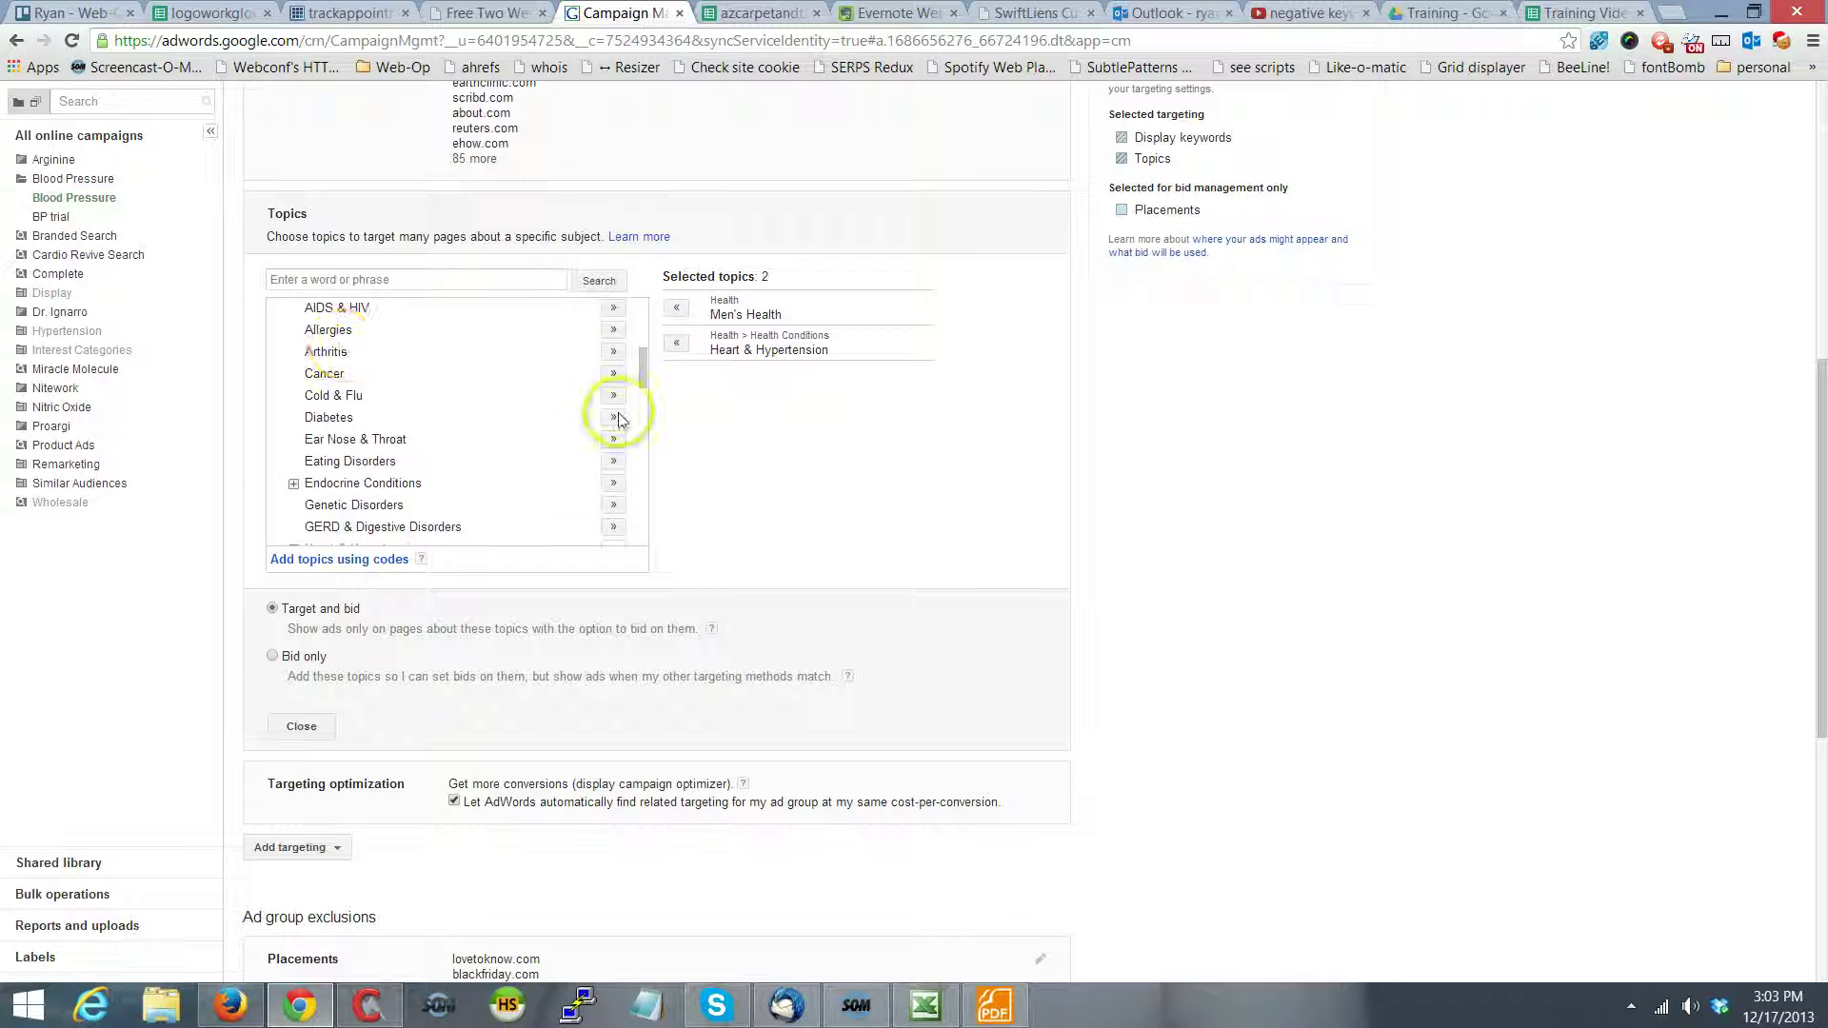
click(614, 419)
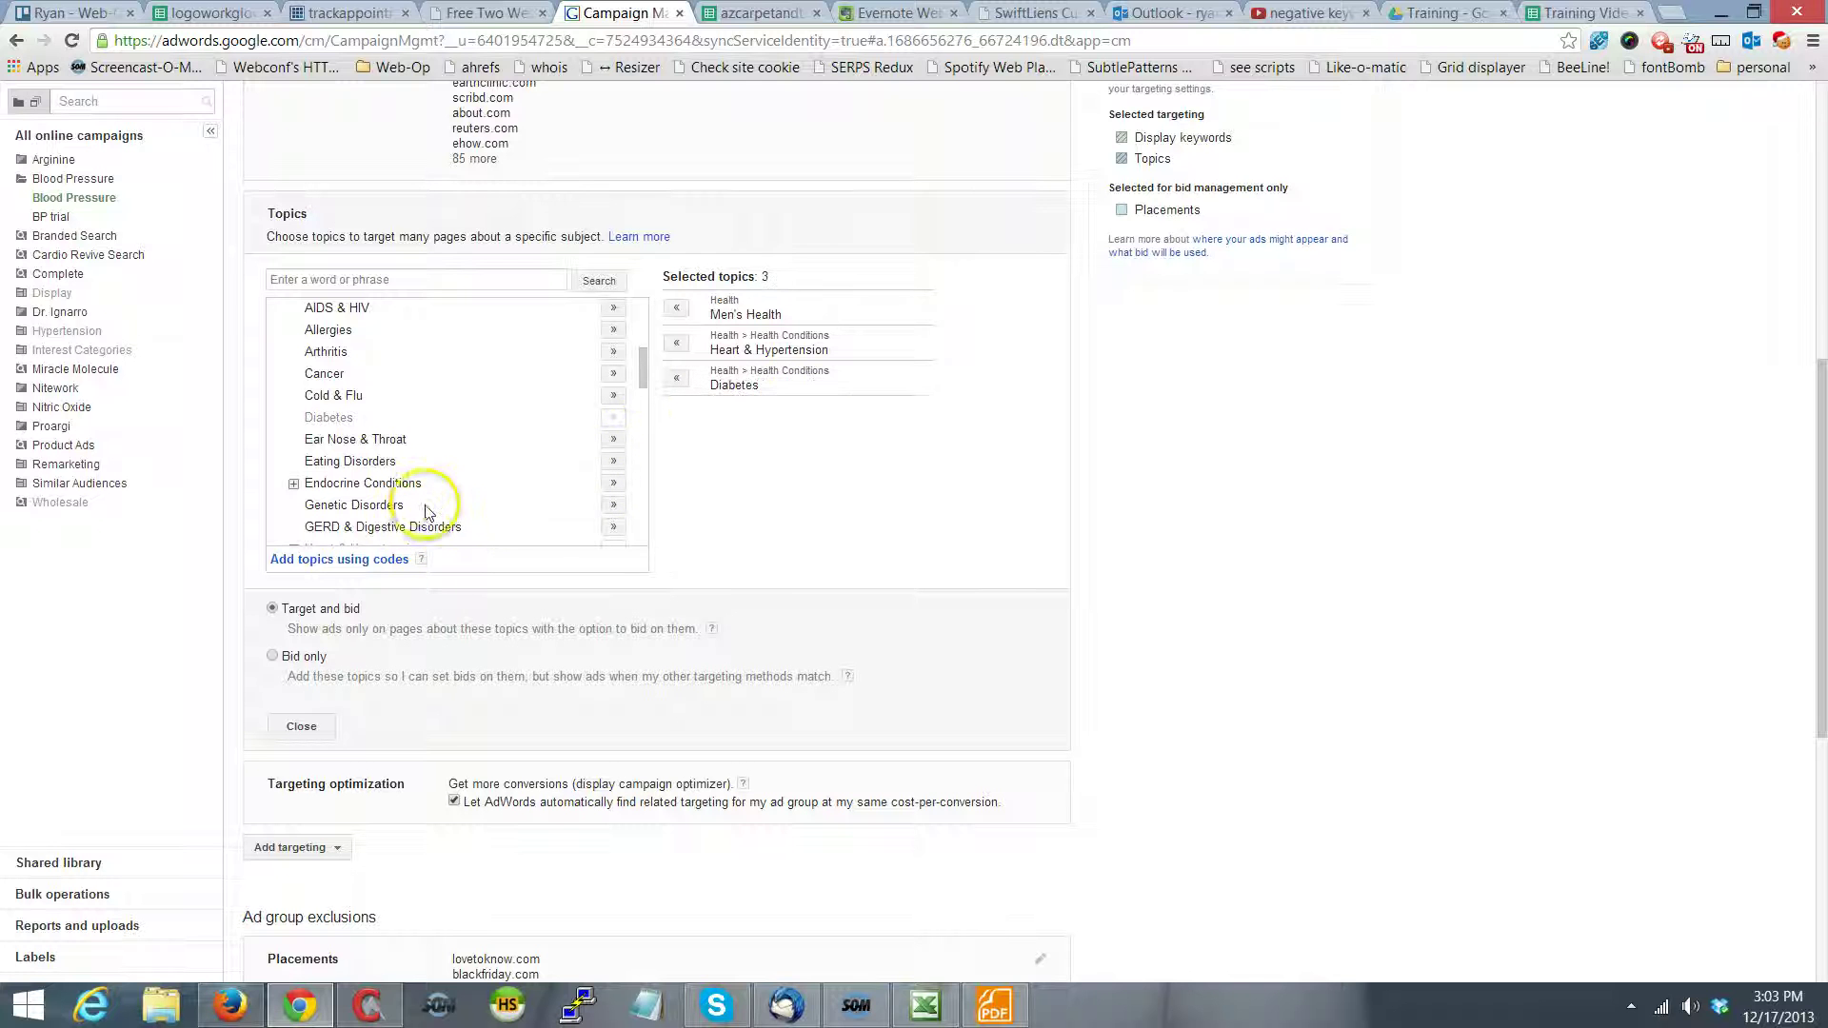
- Look through the remaining Health Conditions topics, close the topic editor and save the targeting changes
scroll(425, 505, down, 2)
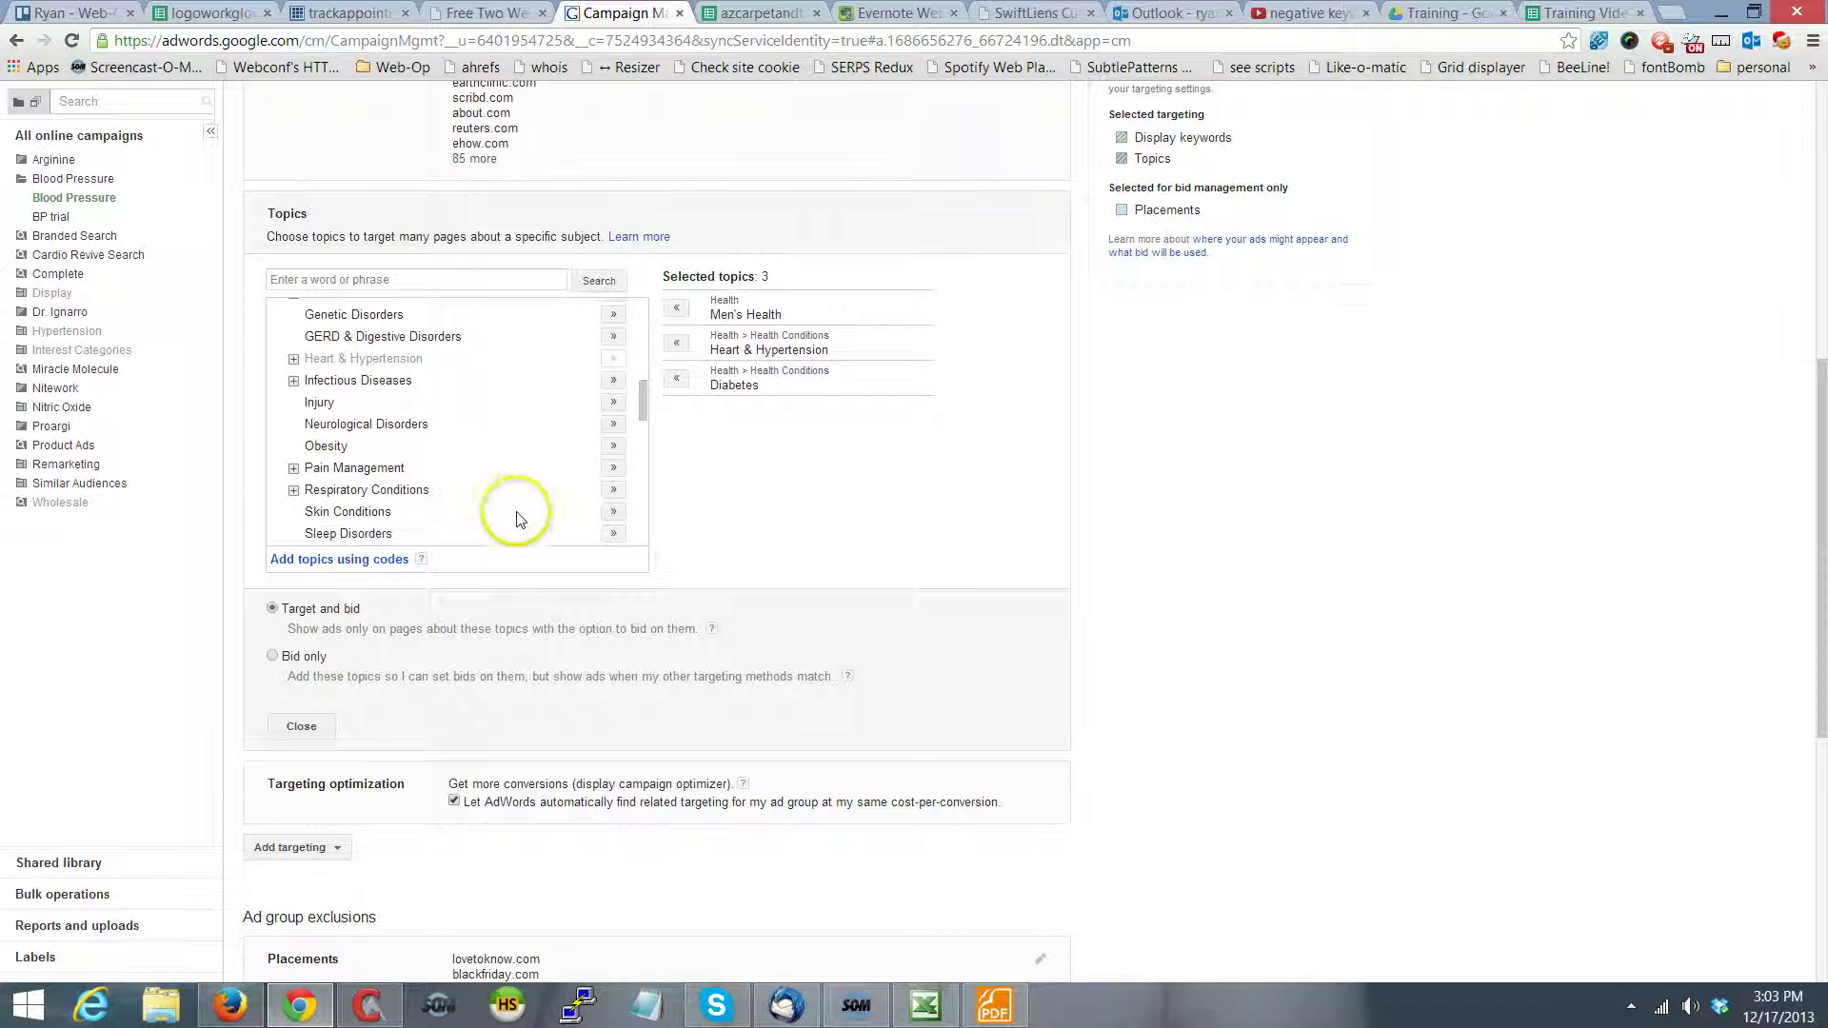
scroll(451, 809, down, 3)
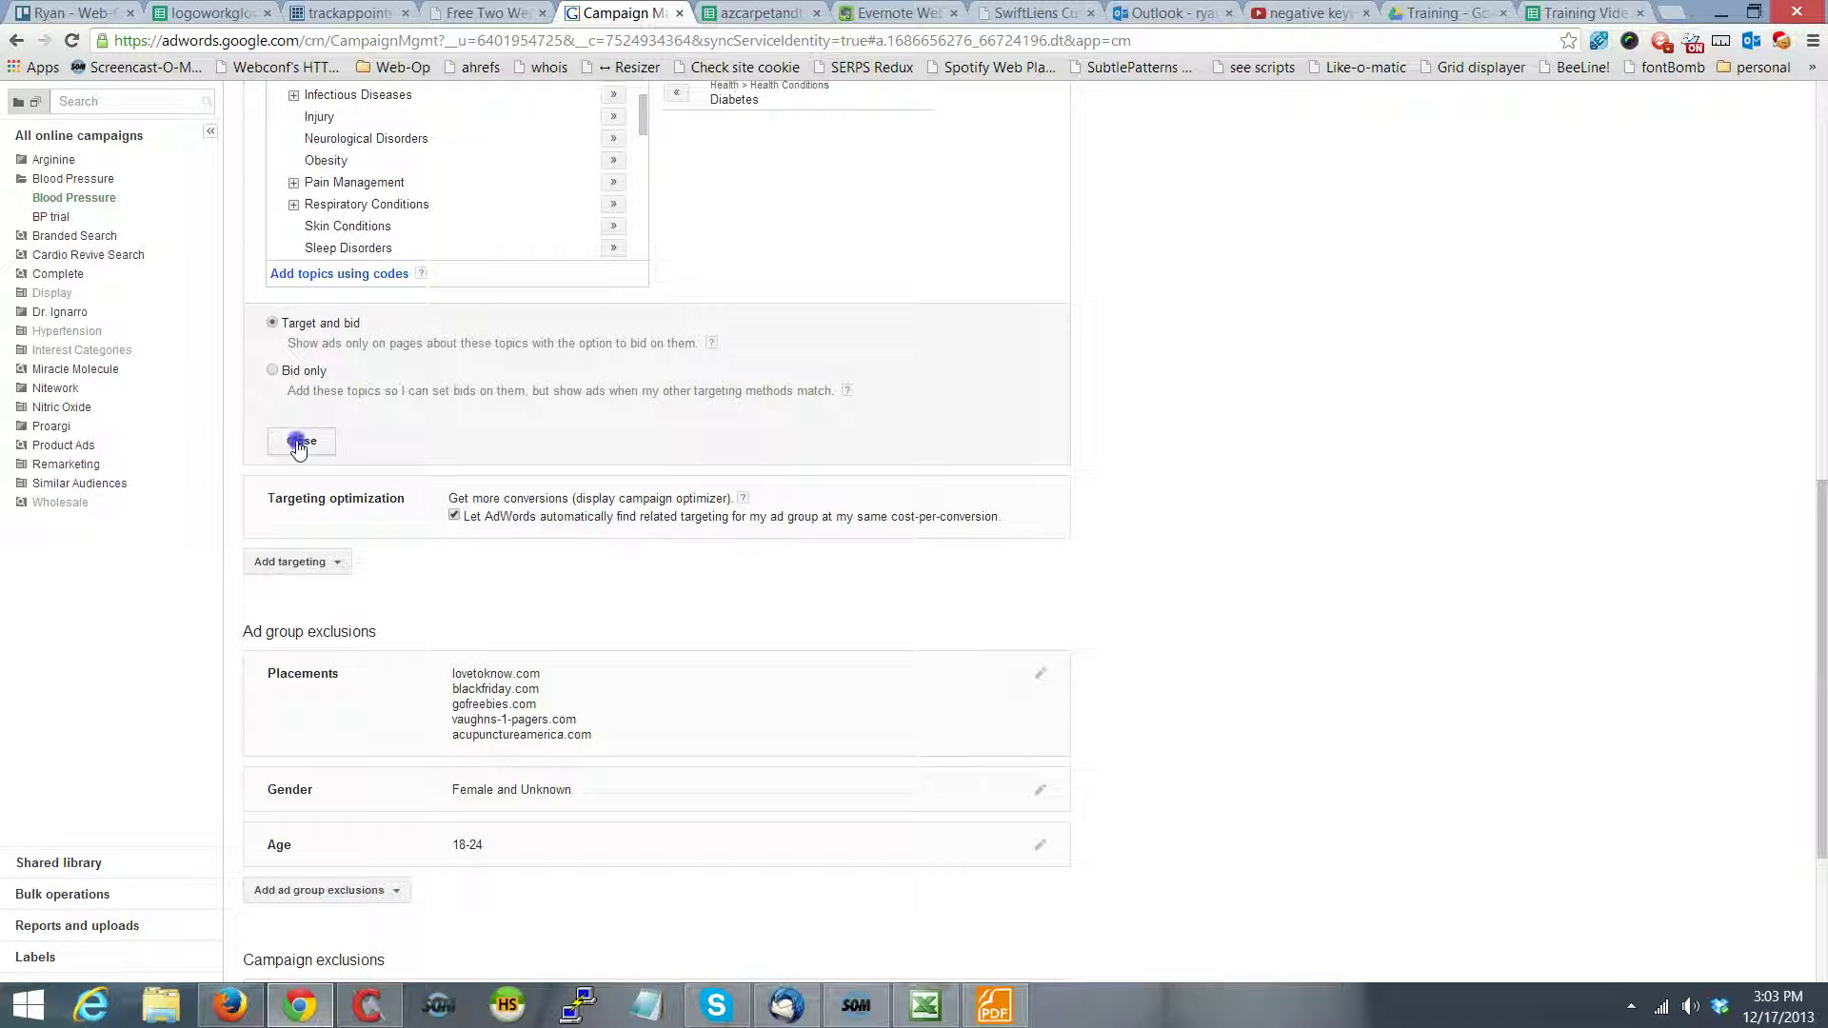
click(301, 442)
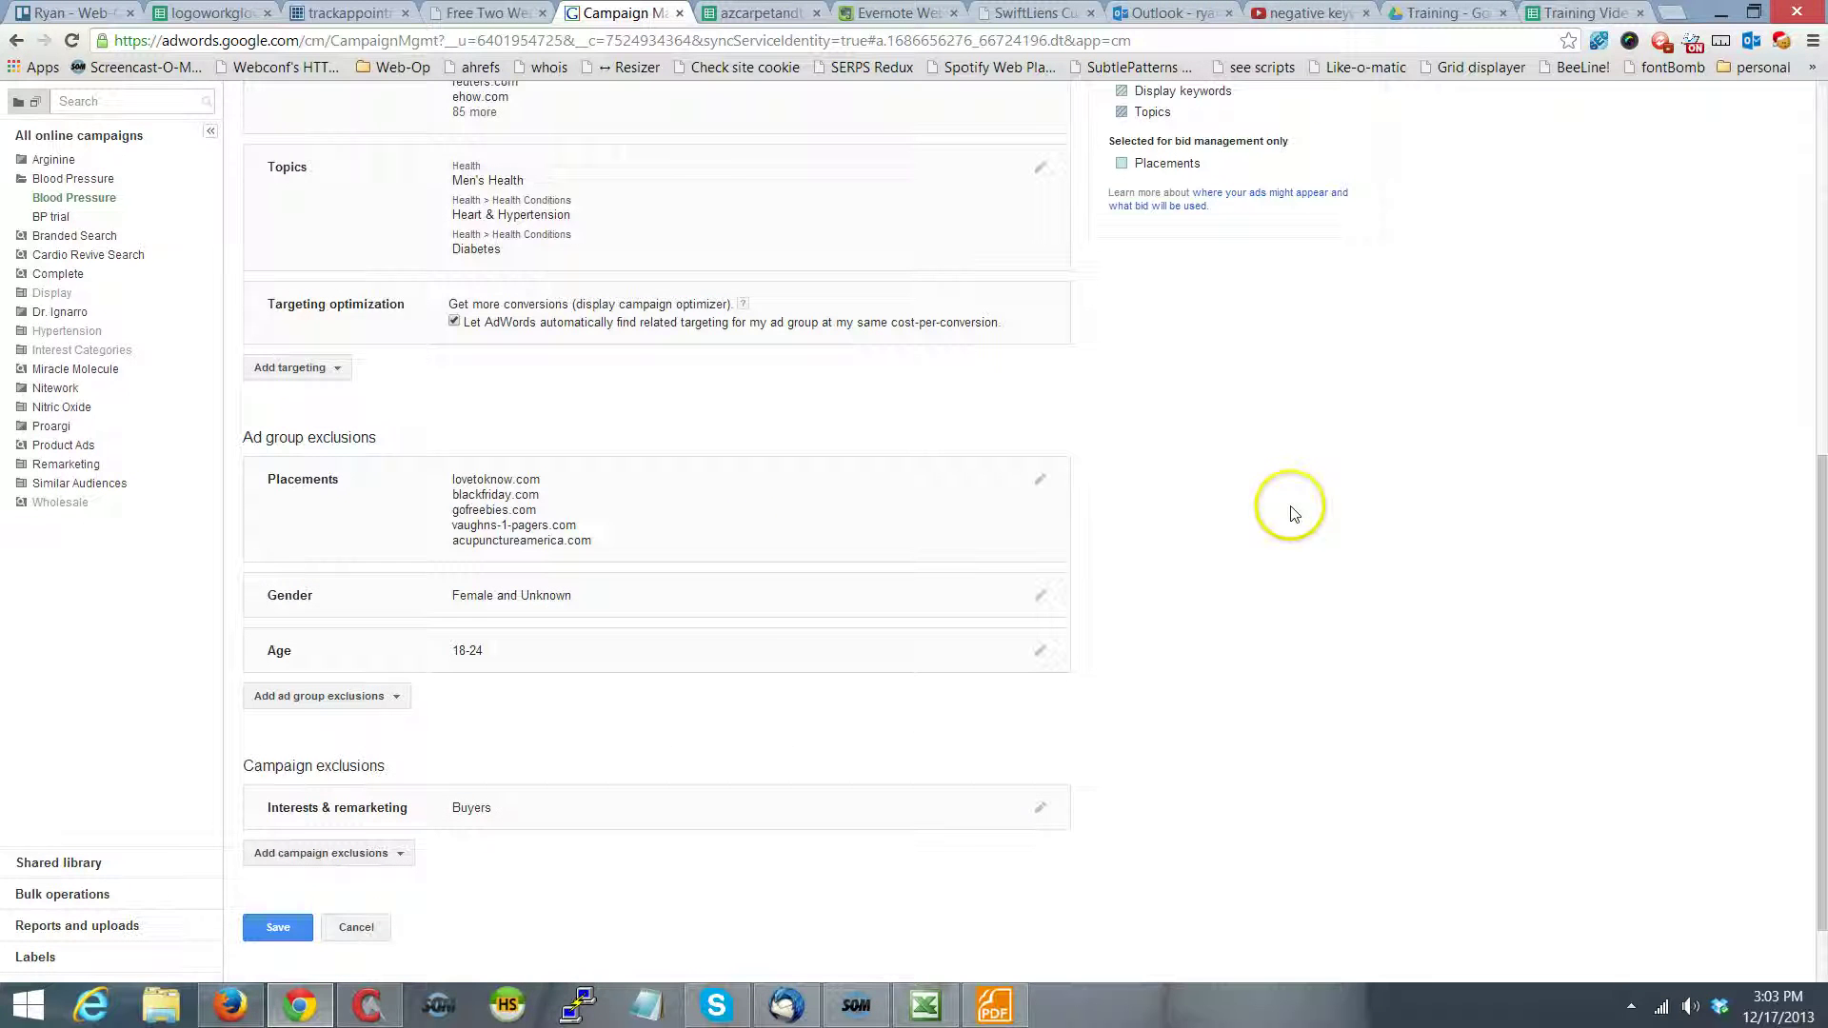
click(250, 919)
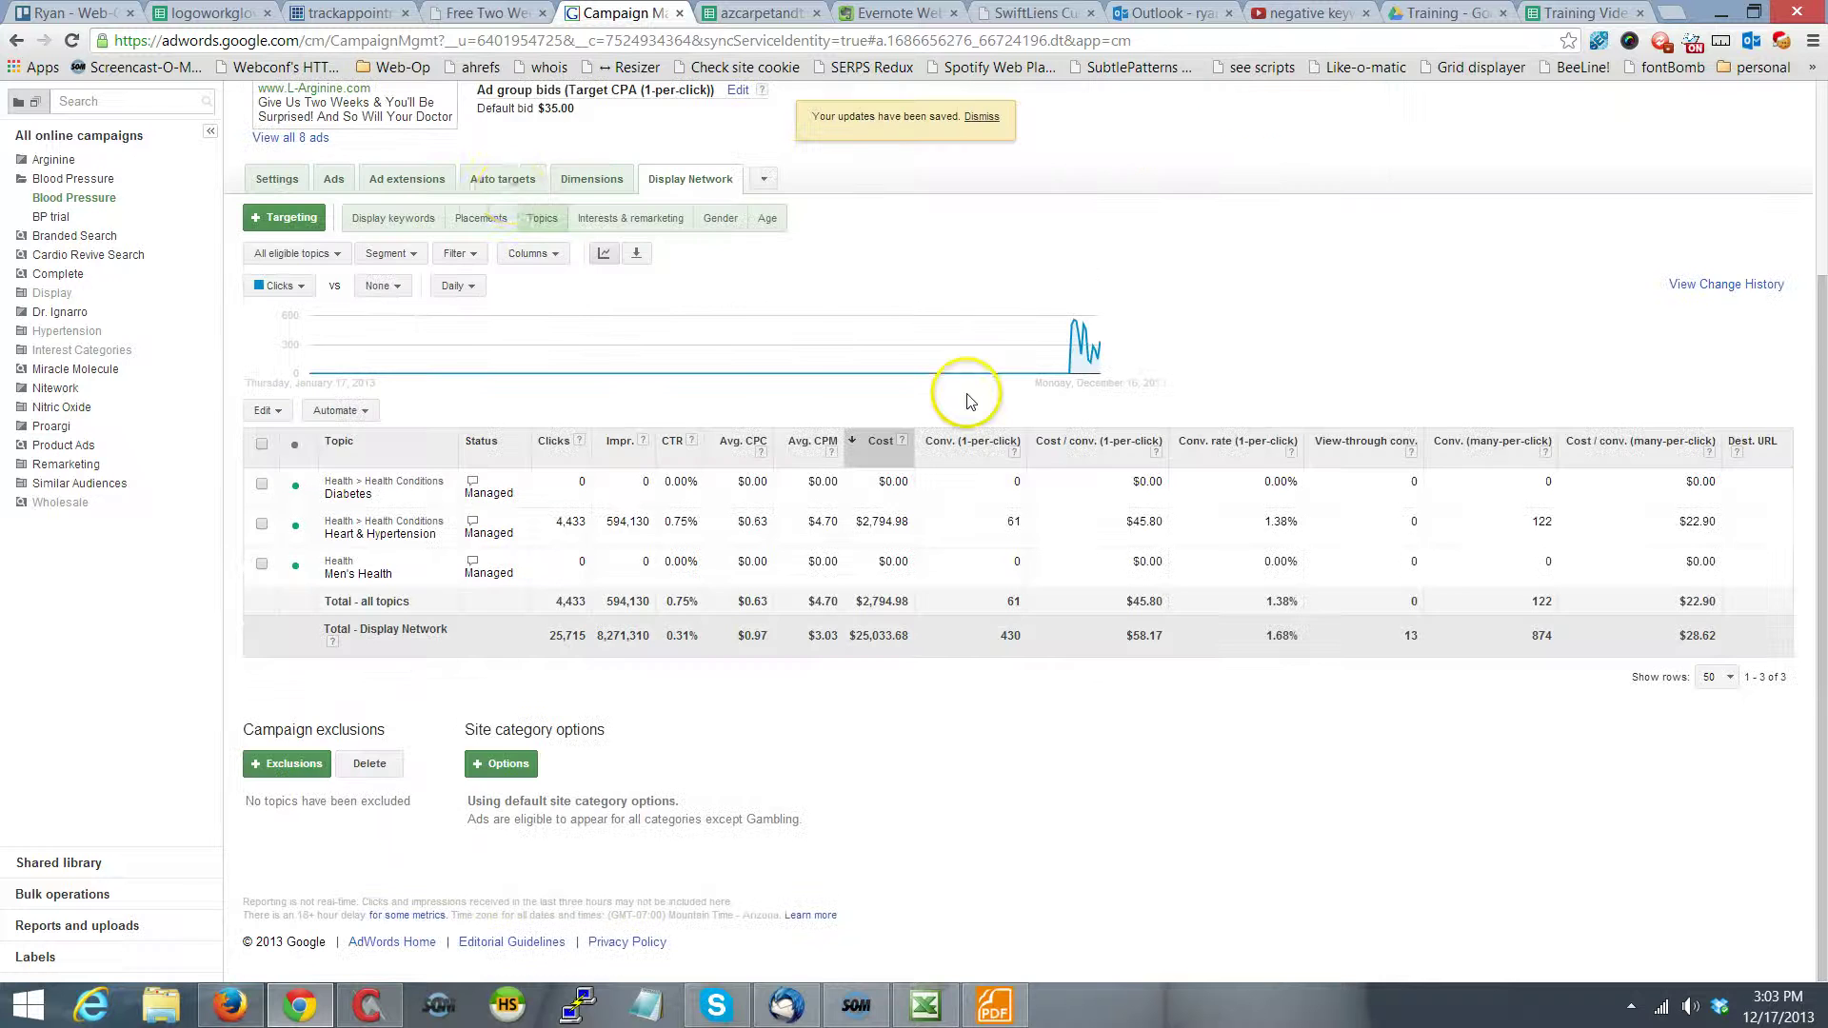
- Review the ad group's Interests & remarketing, Gender and Age performance figures in turn
click(631, 218)
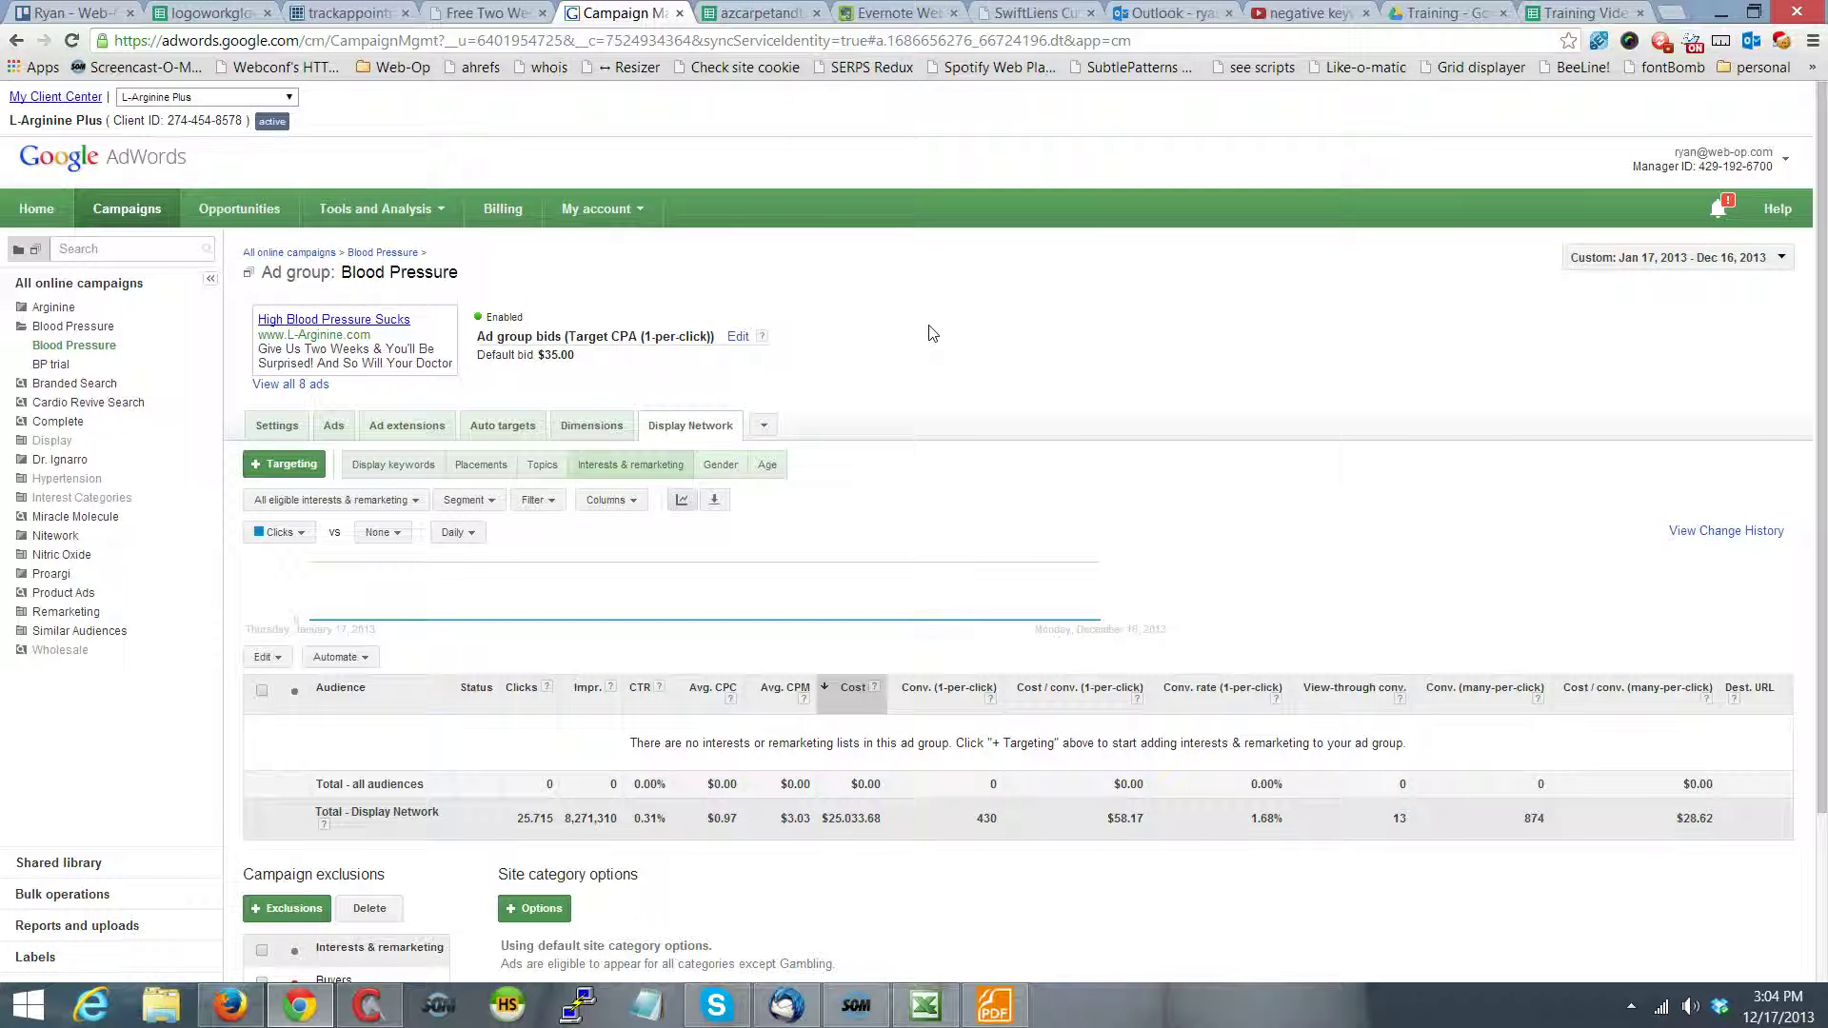
scroll(932, 333, down, 2)
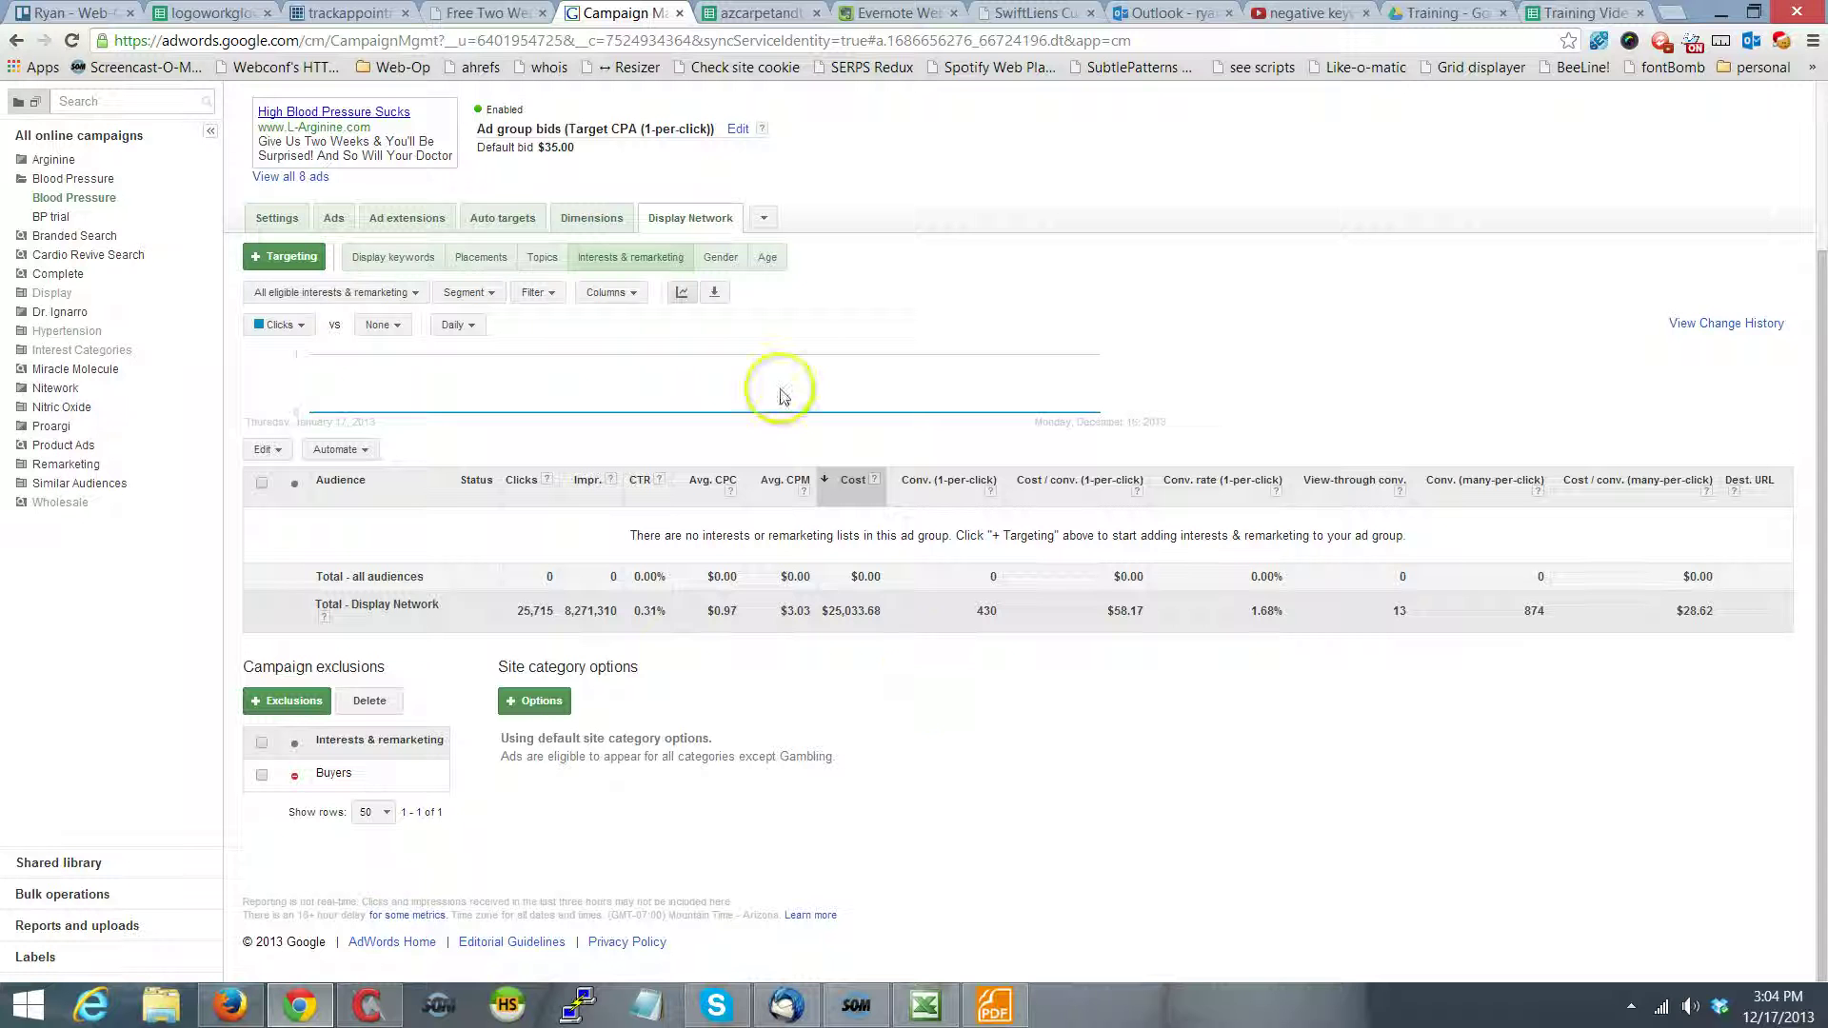
click(720, 257)
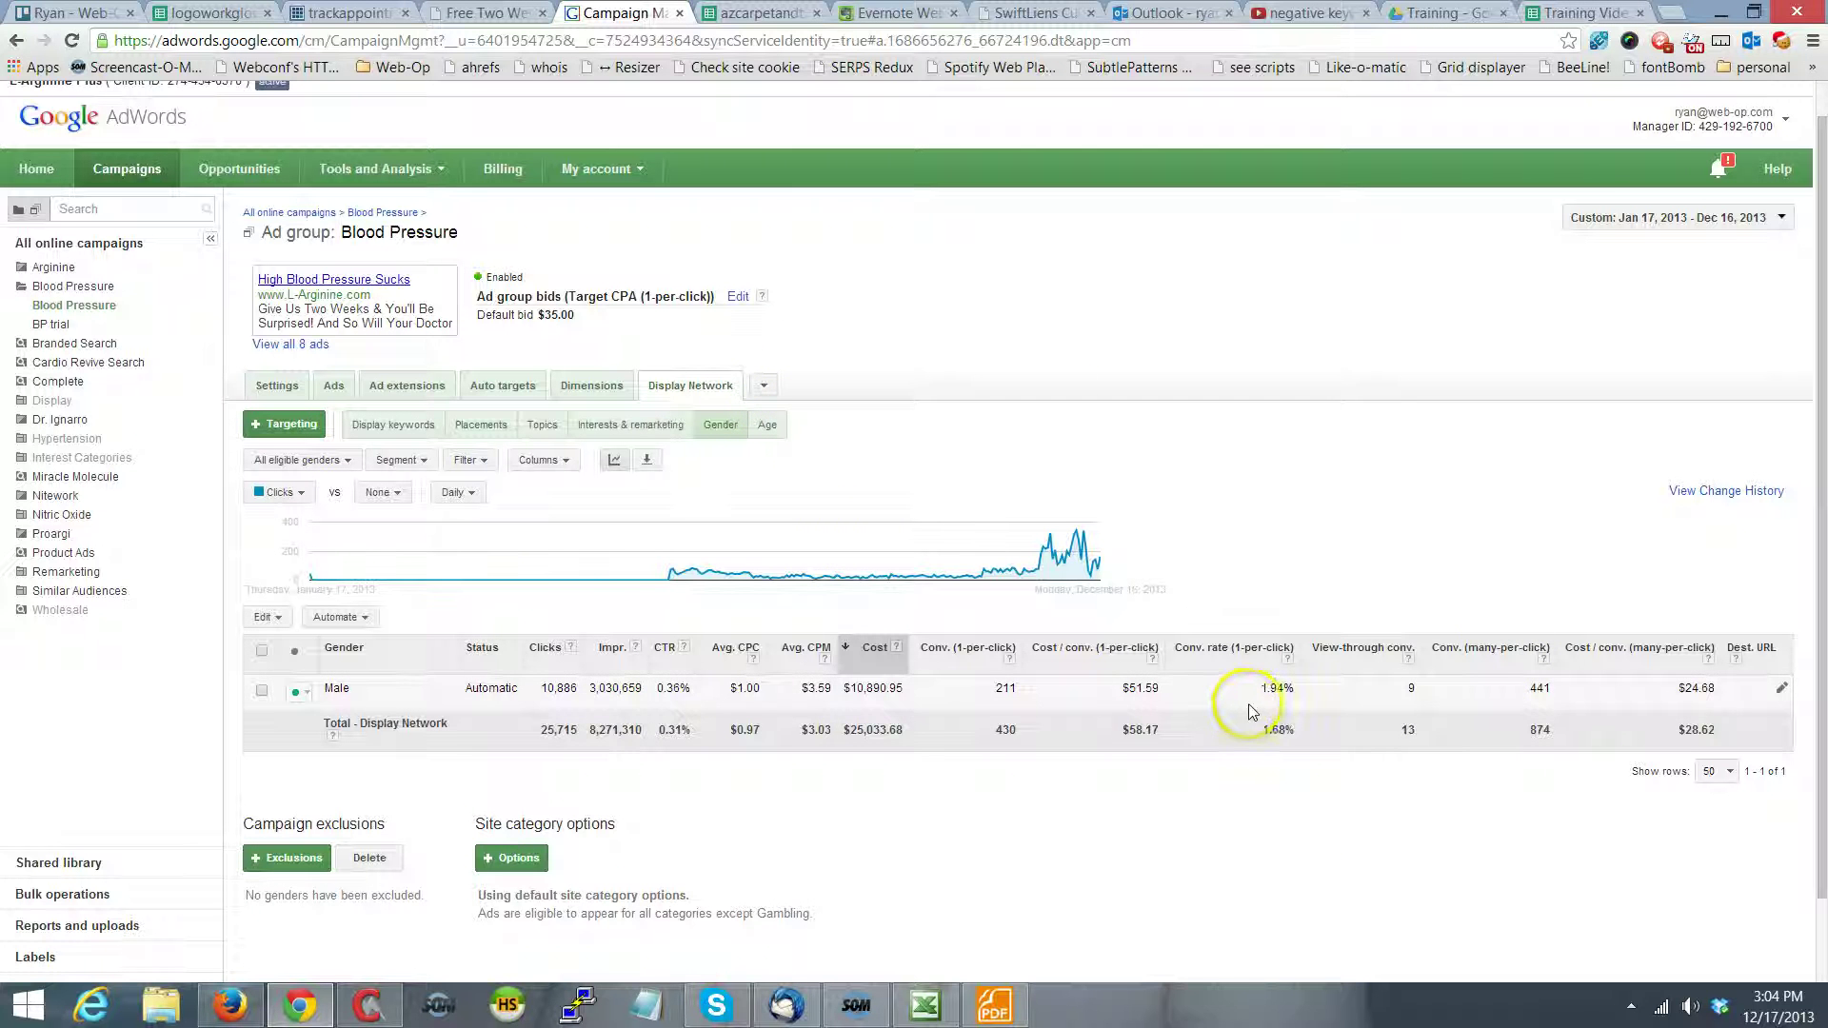
click(766, 425)
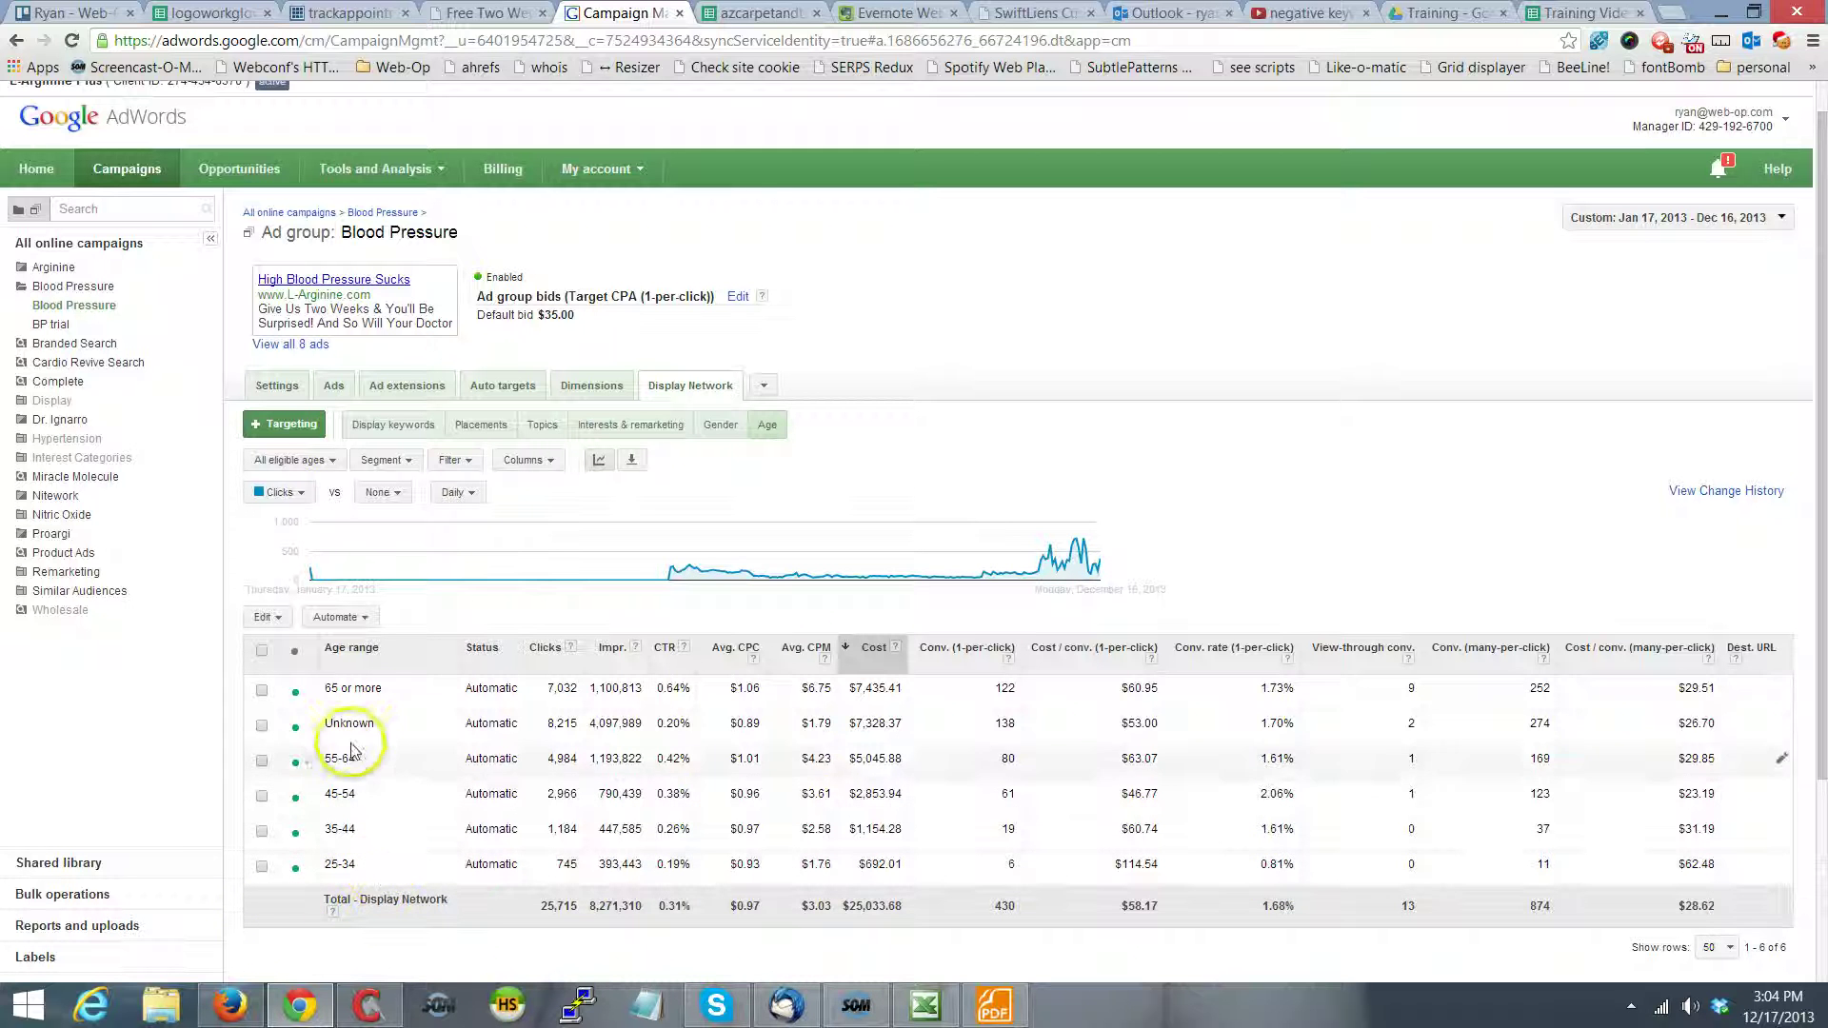
mouse_move(653, 555)
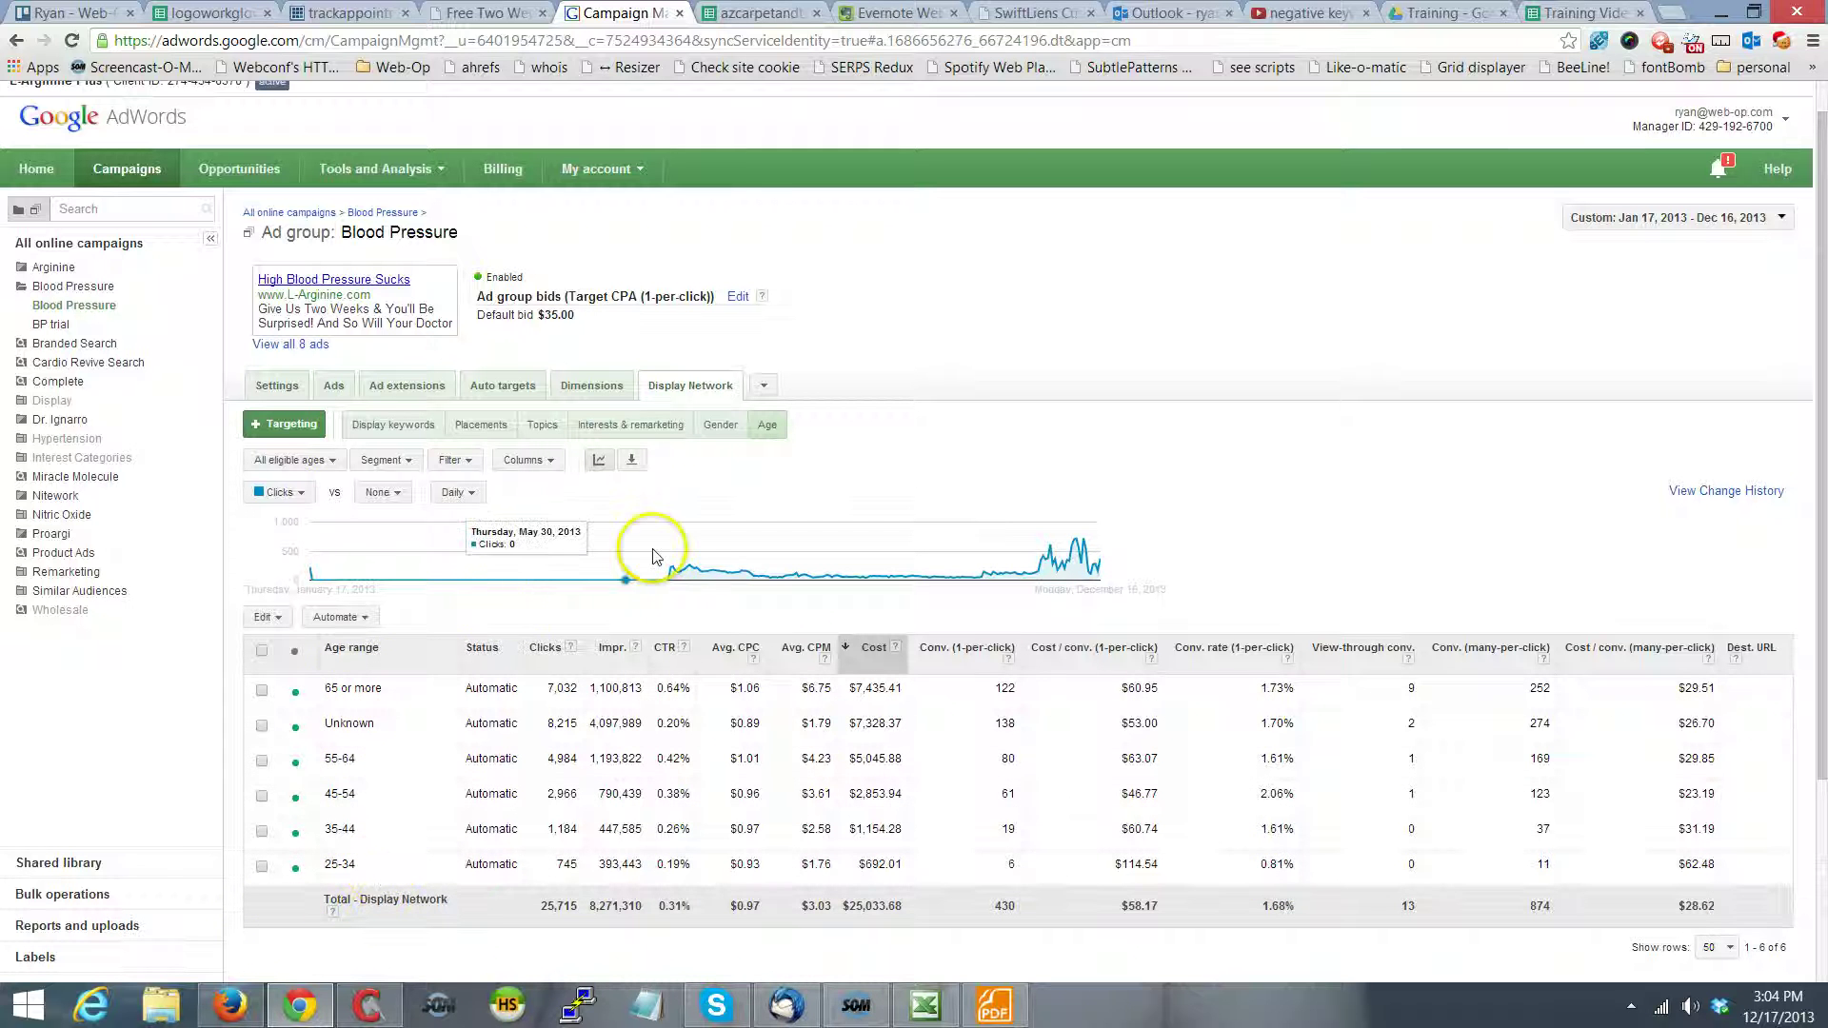
- Examine the status choices and bulk edit options for the 65 or more age range, and clear its selection
click(295, 692)
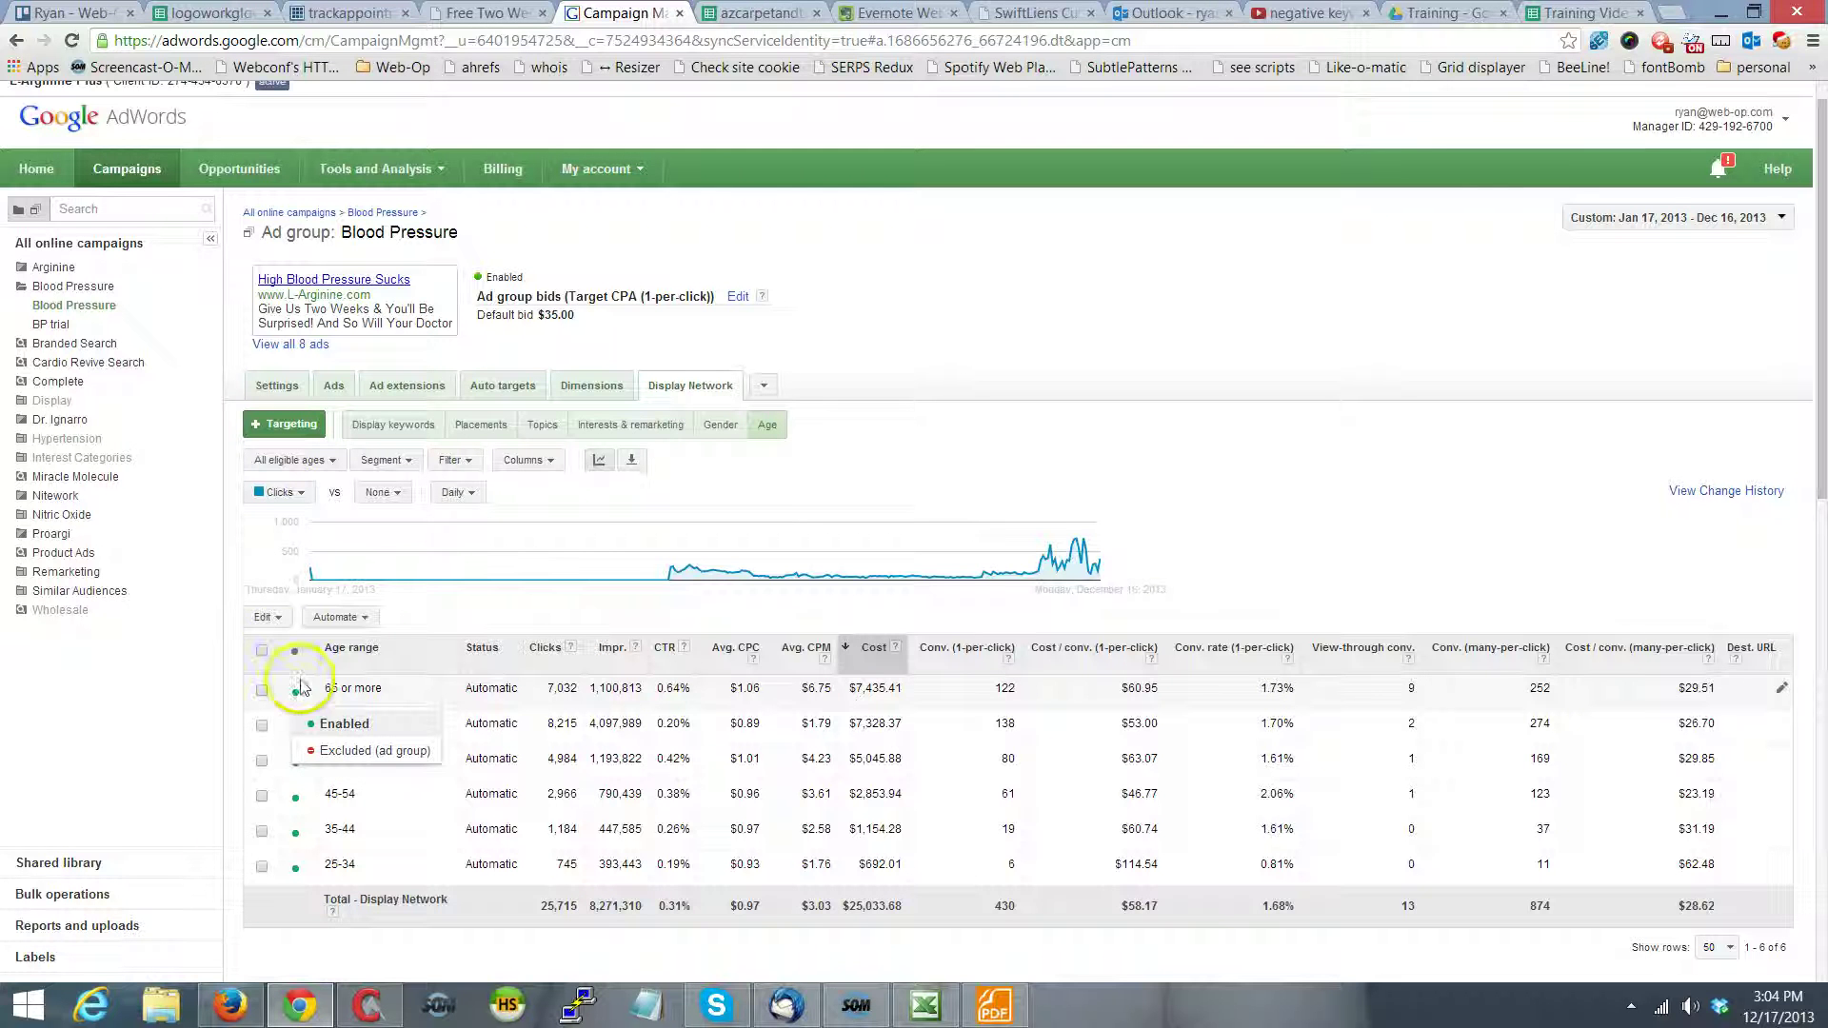
click(262, 690)
click(279, 618)
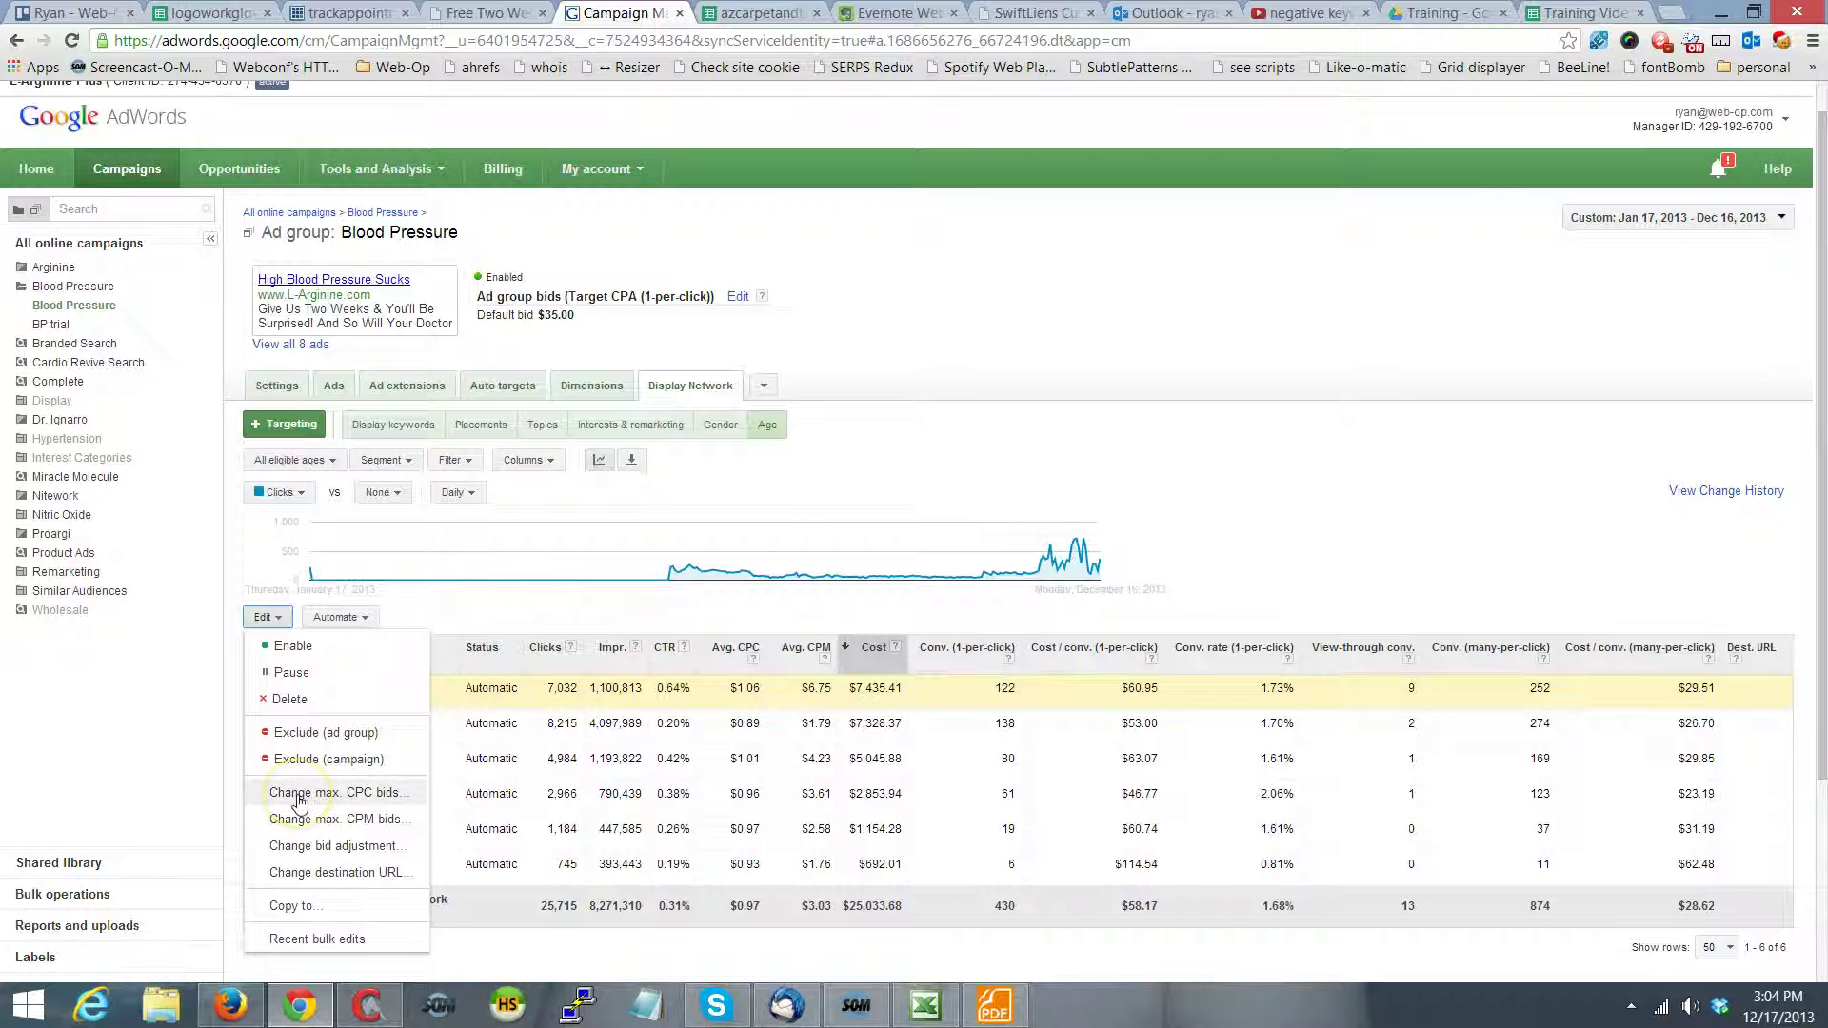
click(1238, 576)
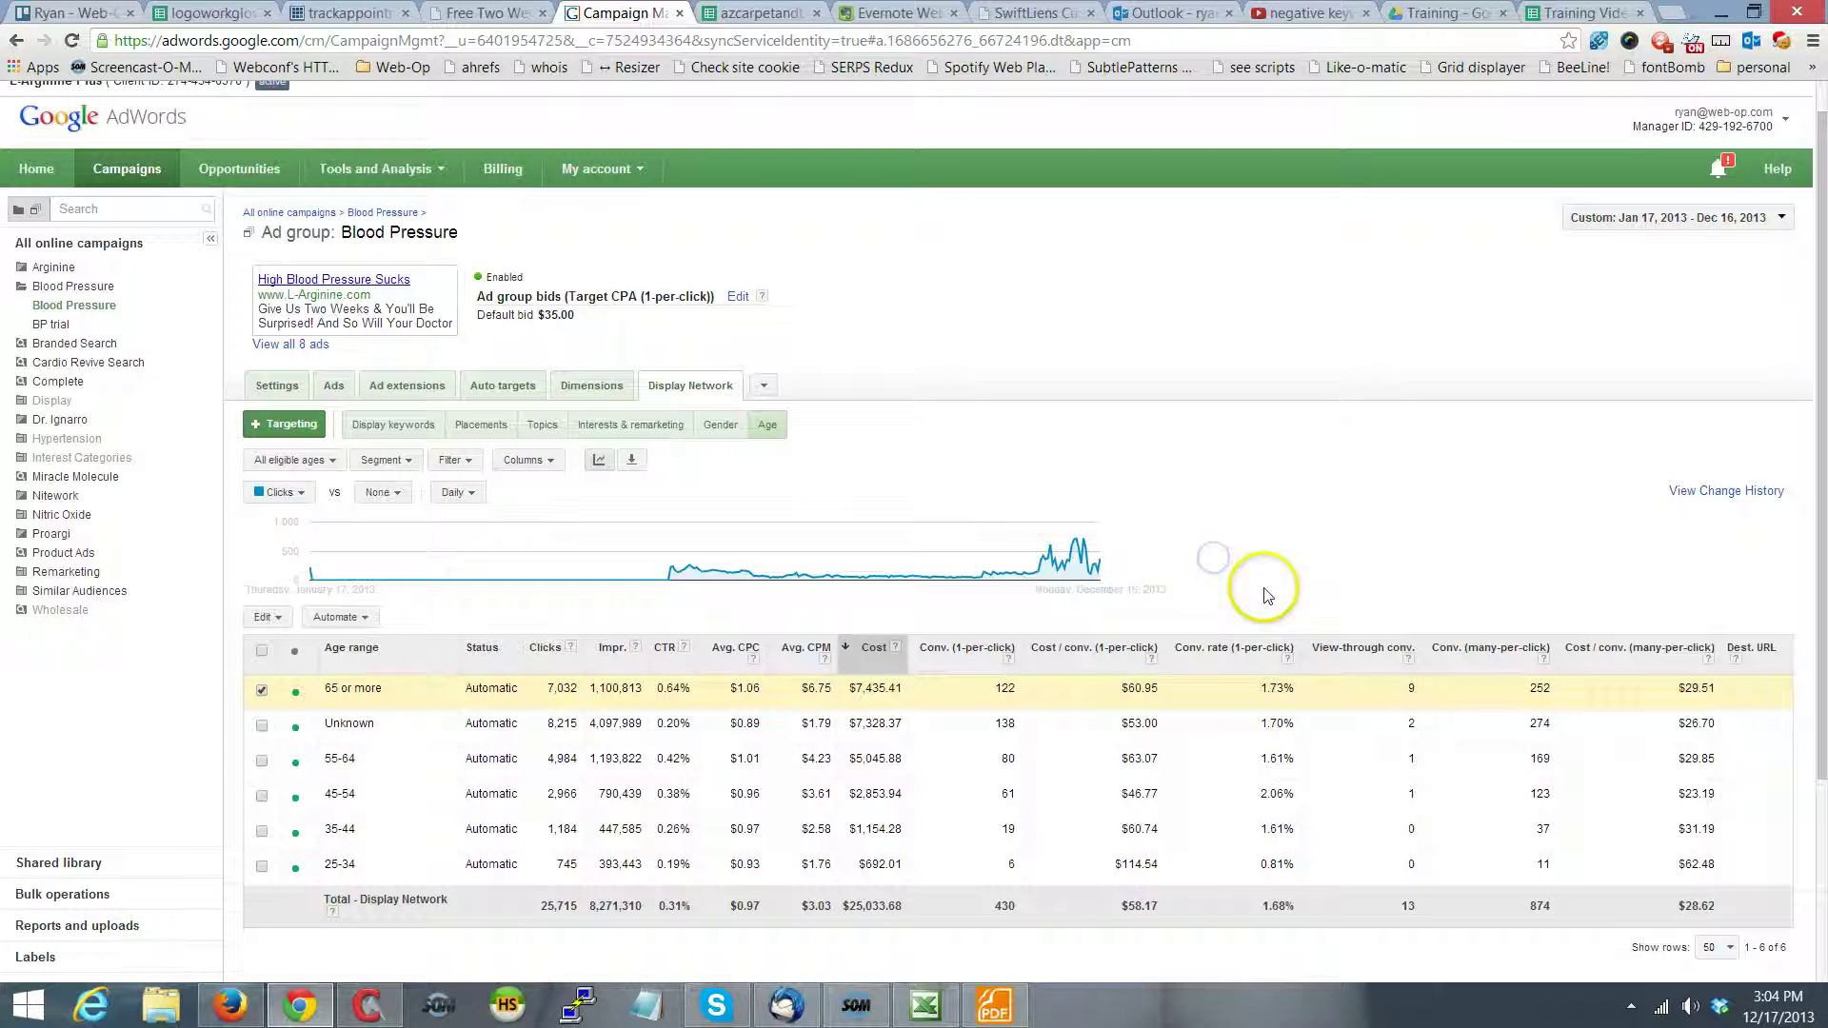
right_click(263, 694)
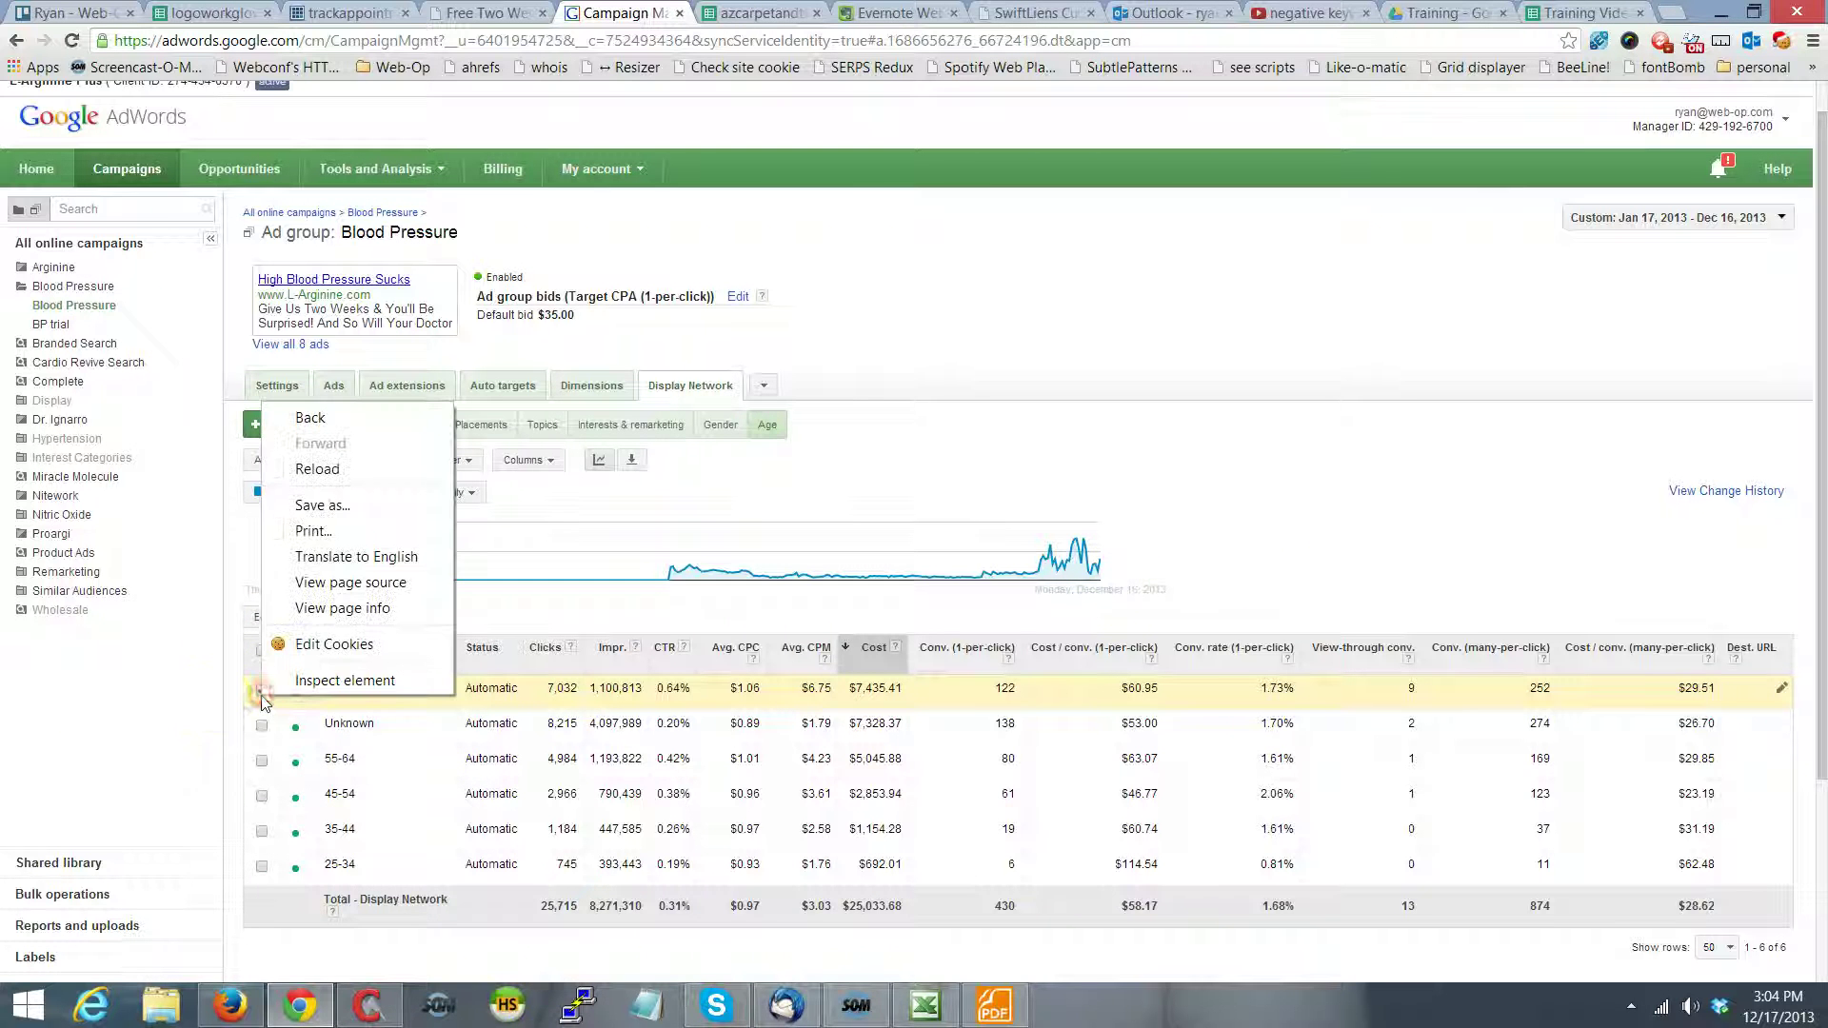
click(238, 699)
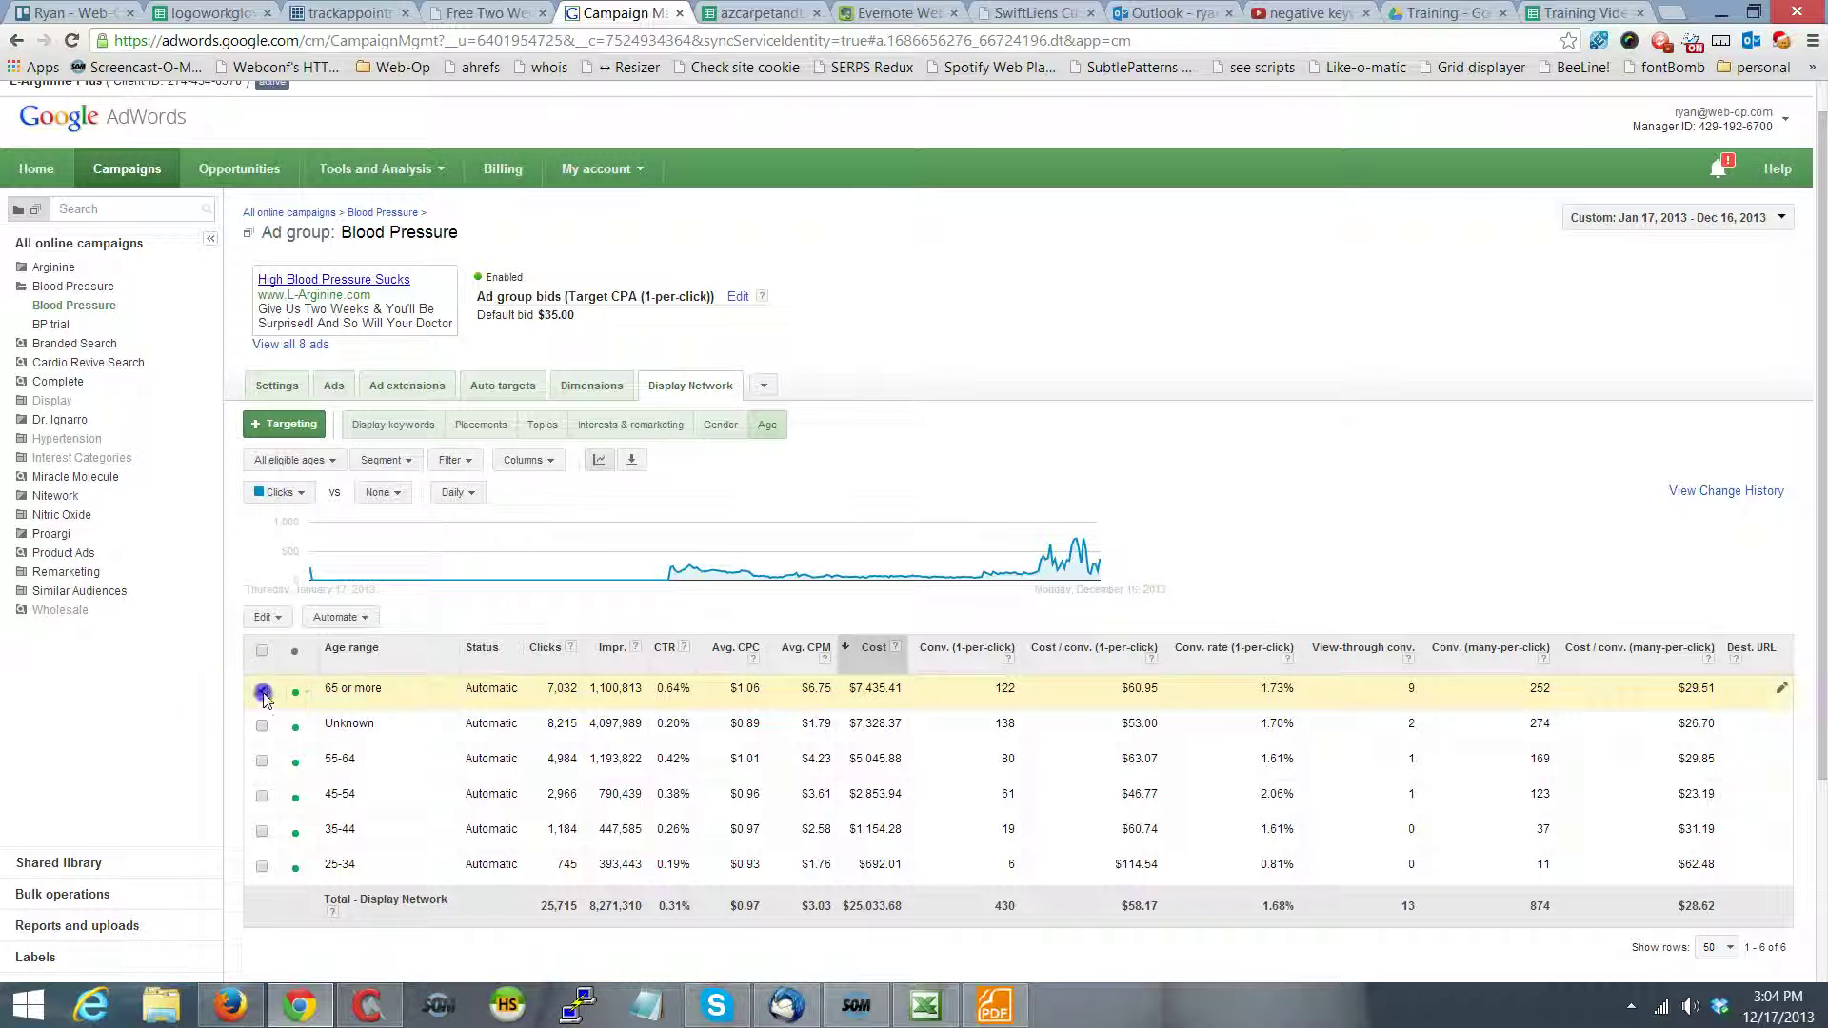
click(1397, 571)
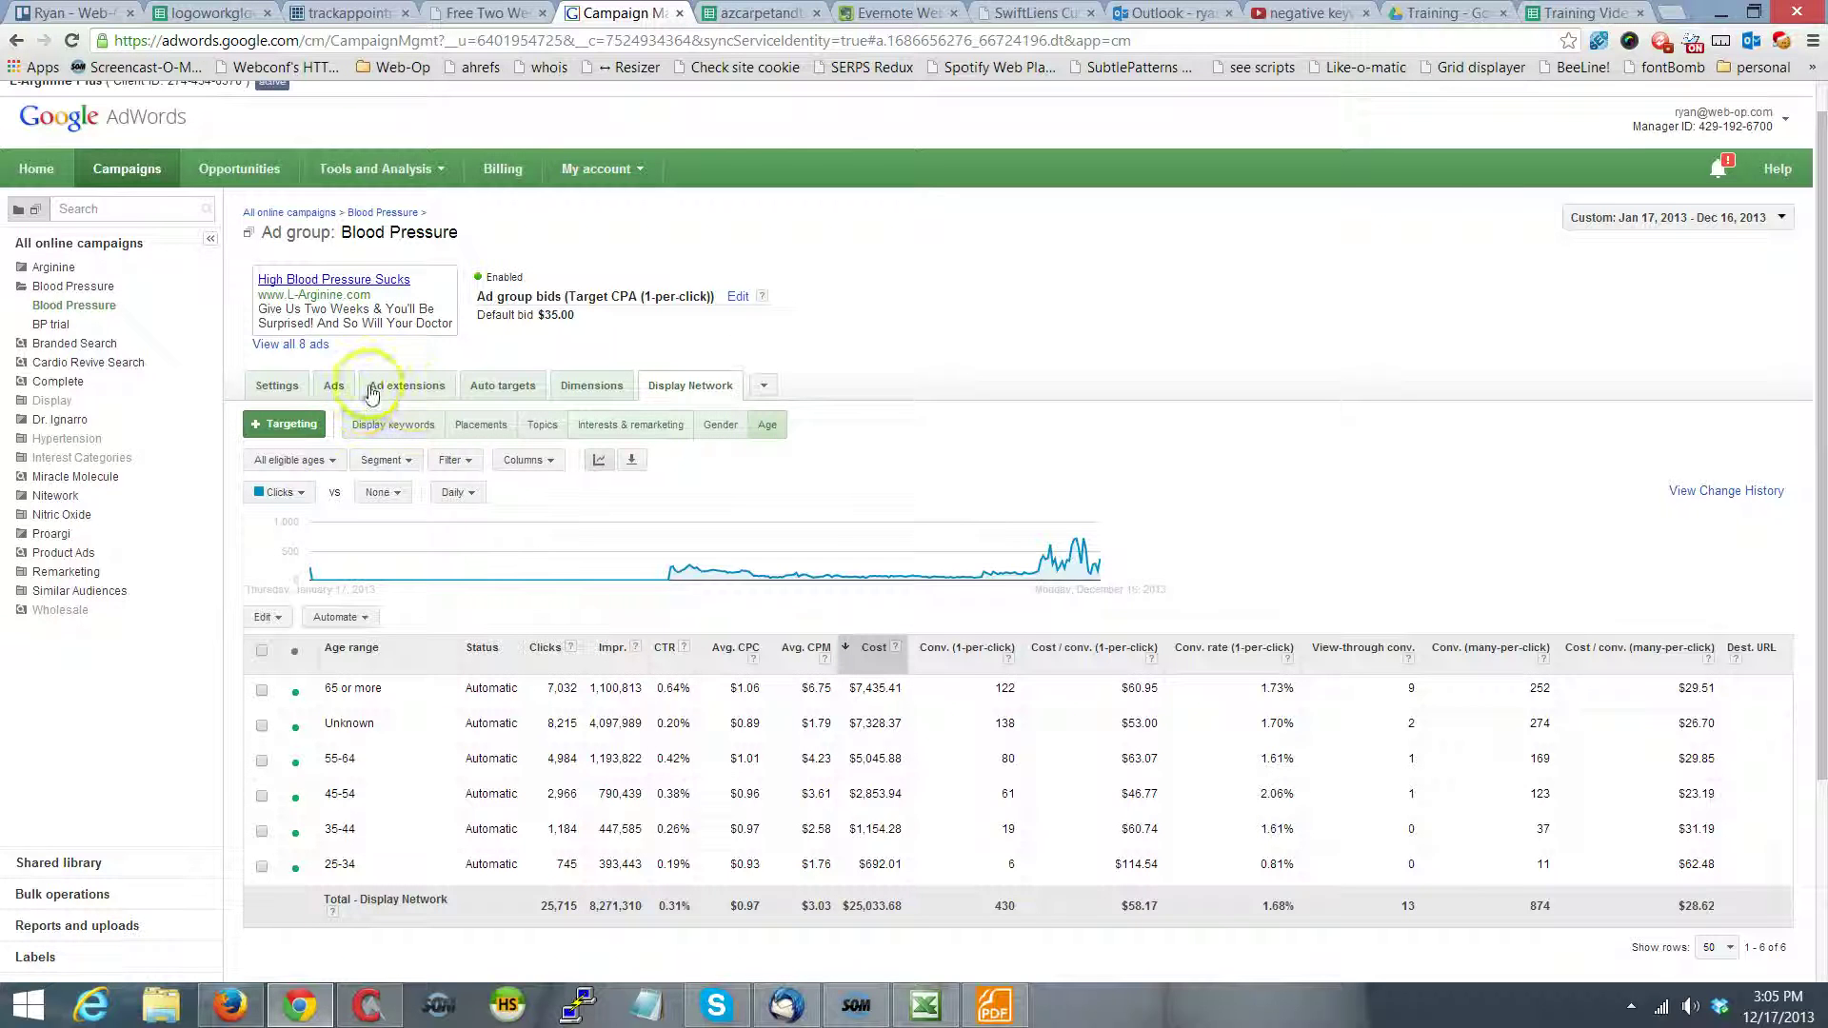
click(414, 398)
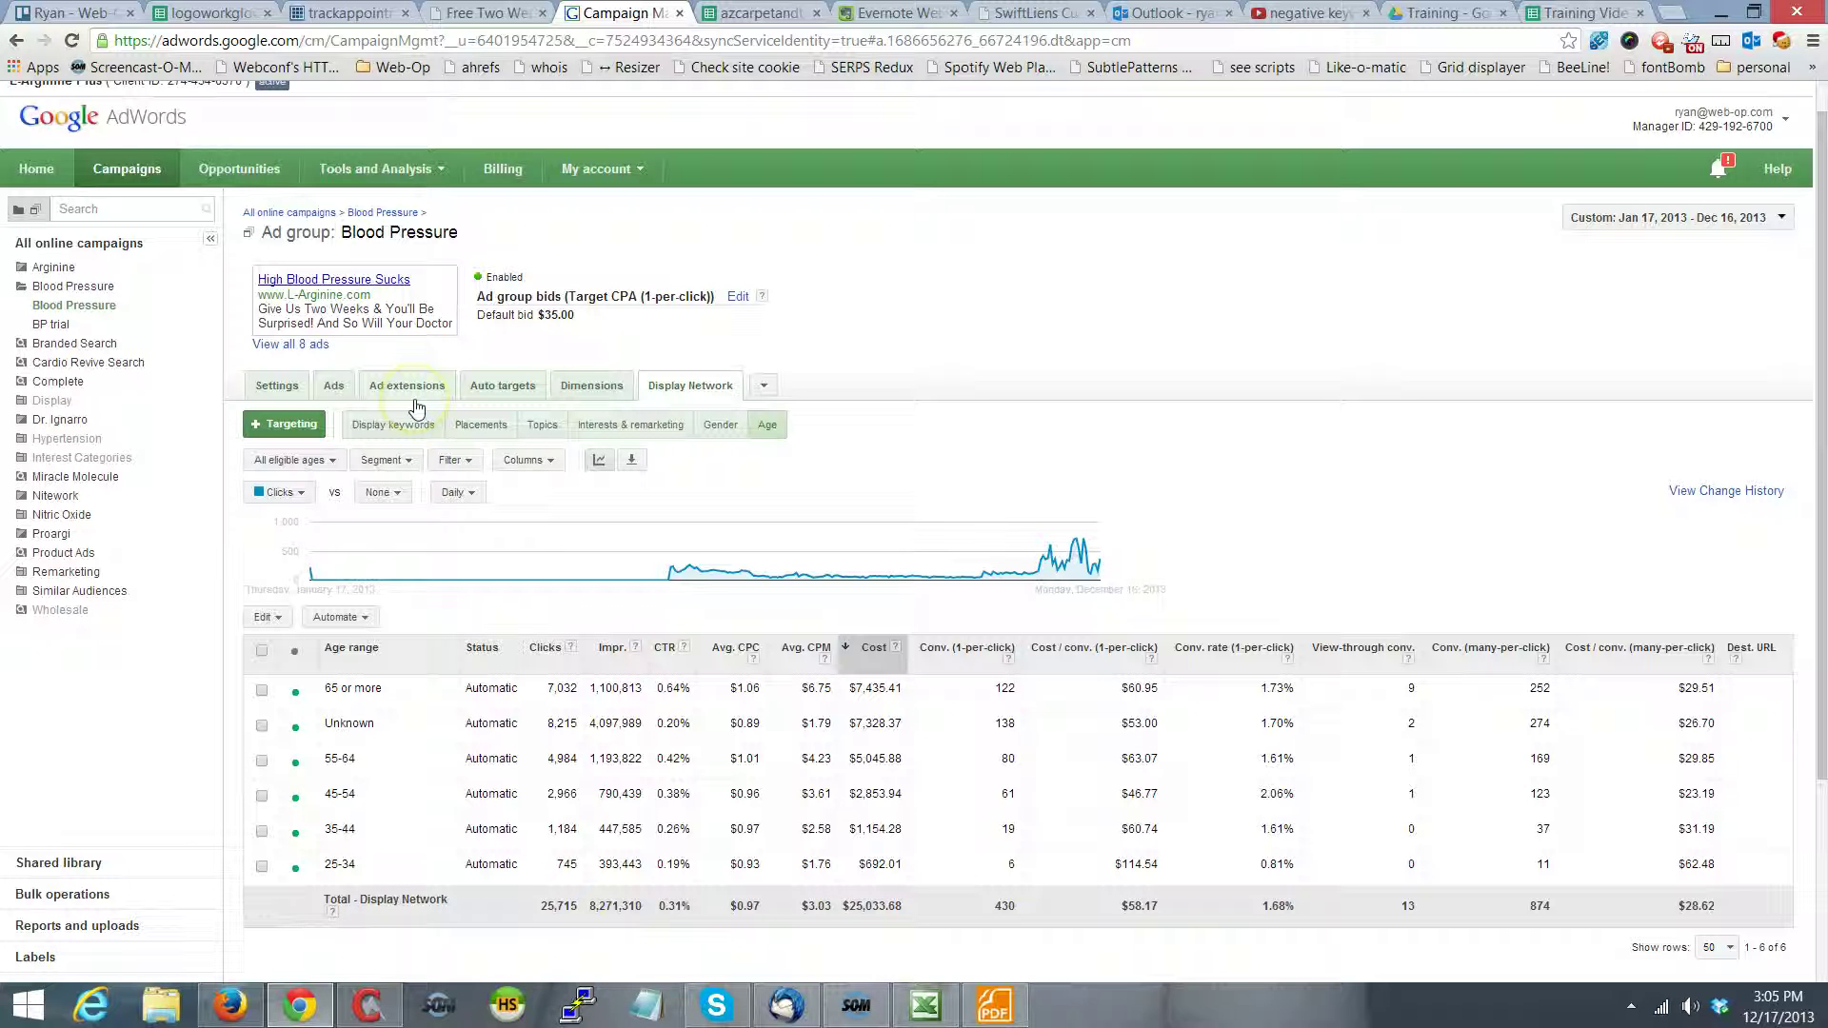
right_click(414, 404)
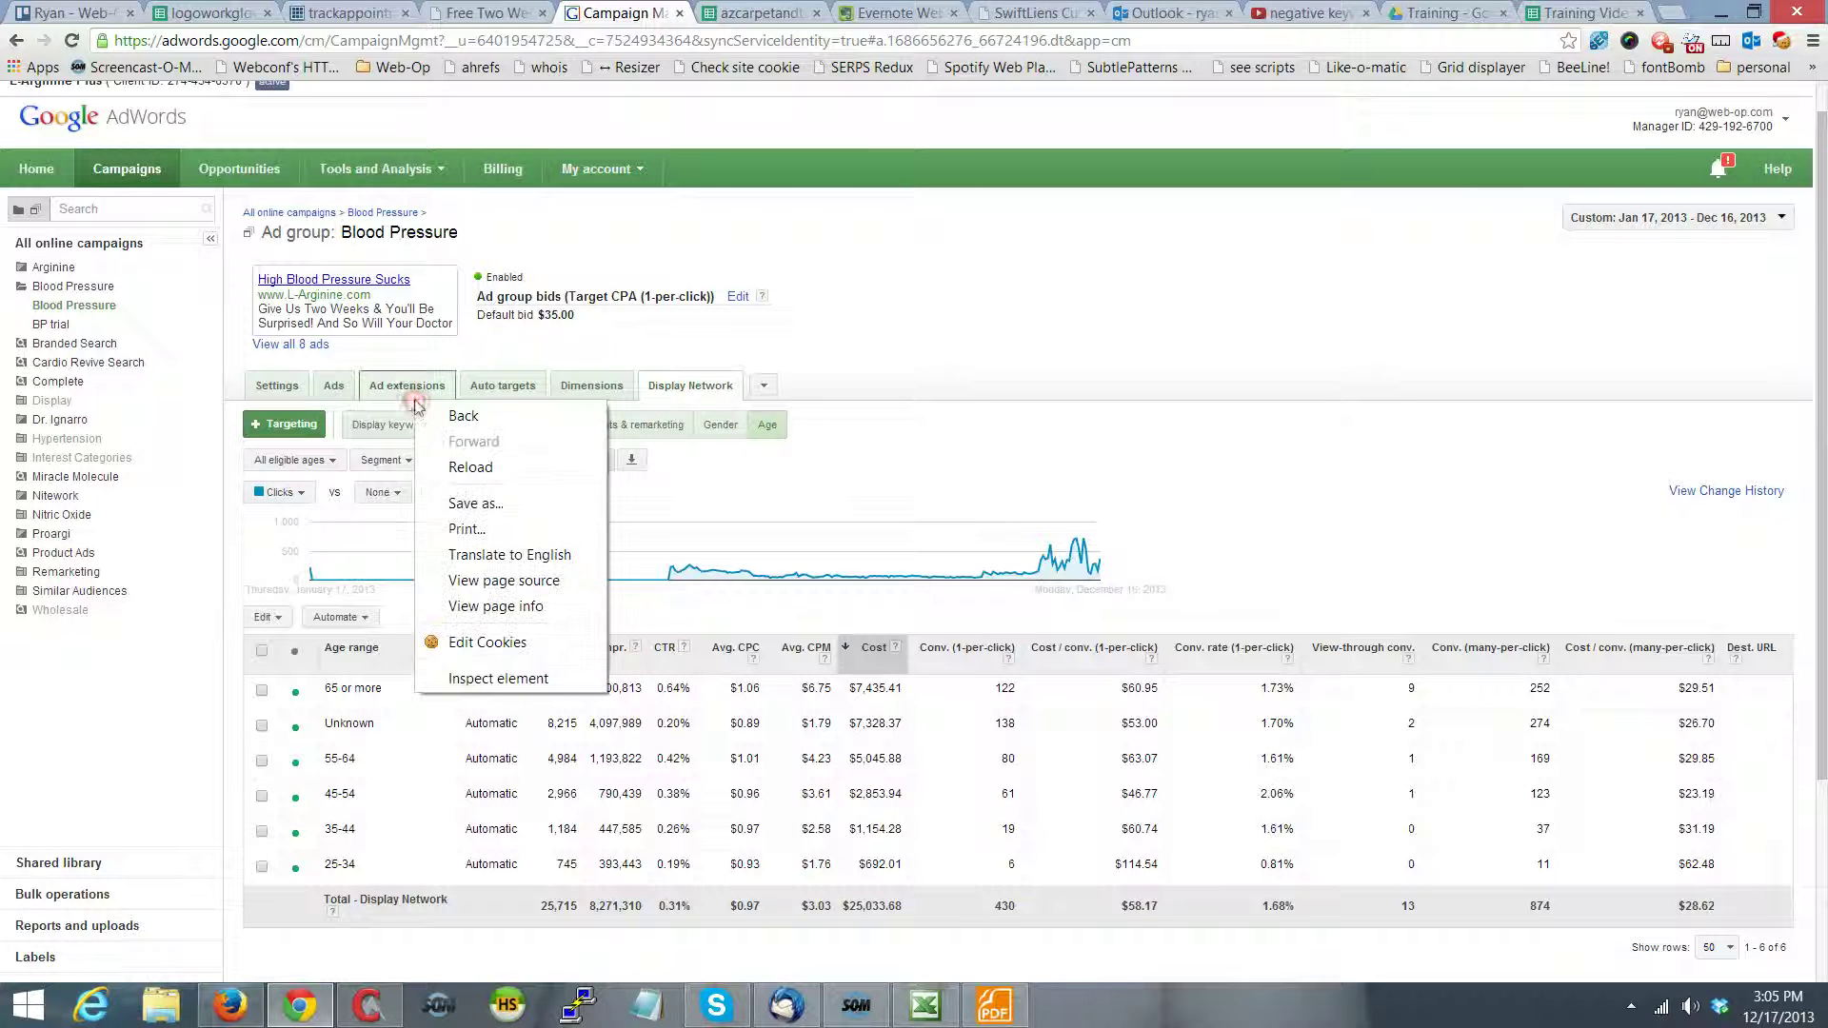
click(889, 375)
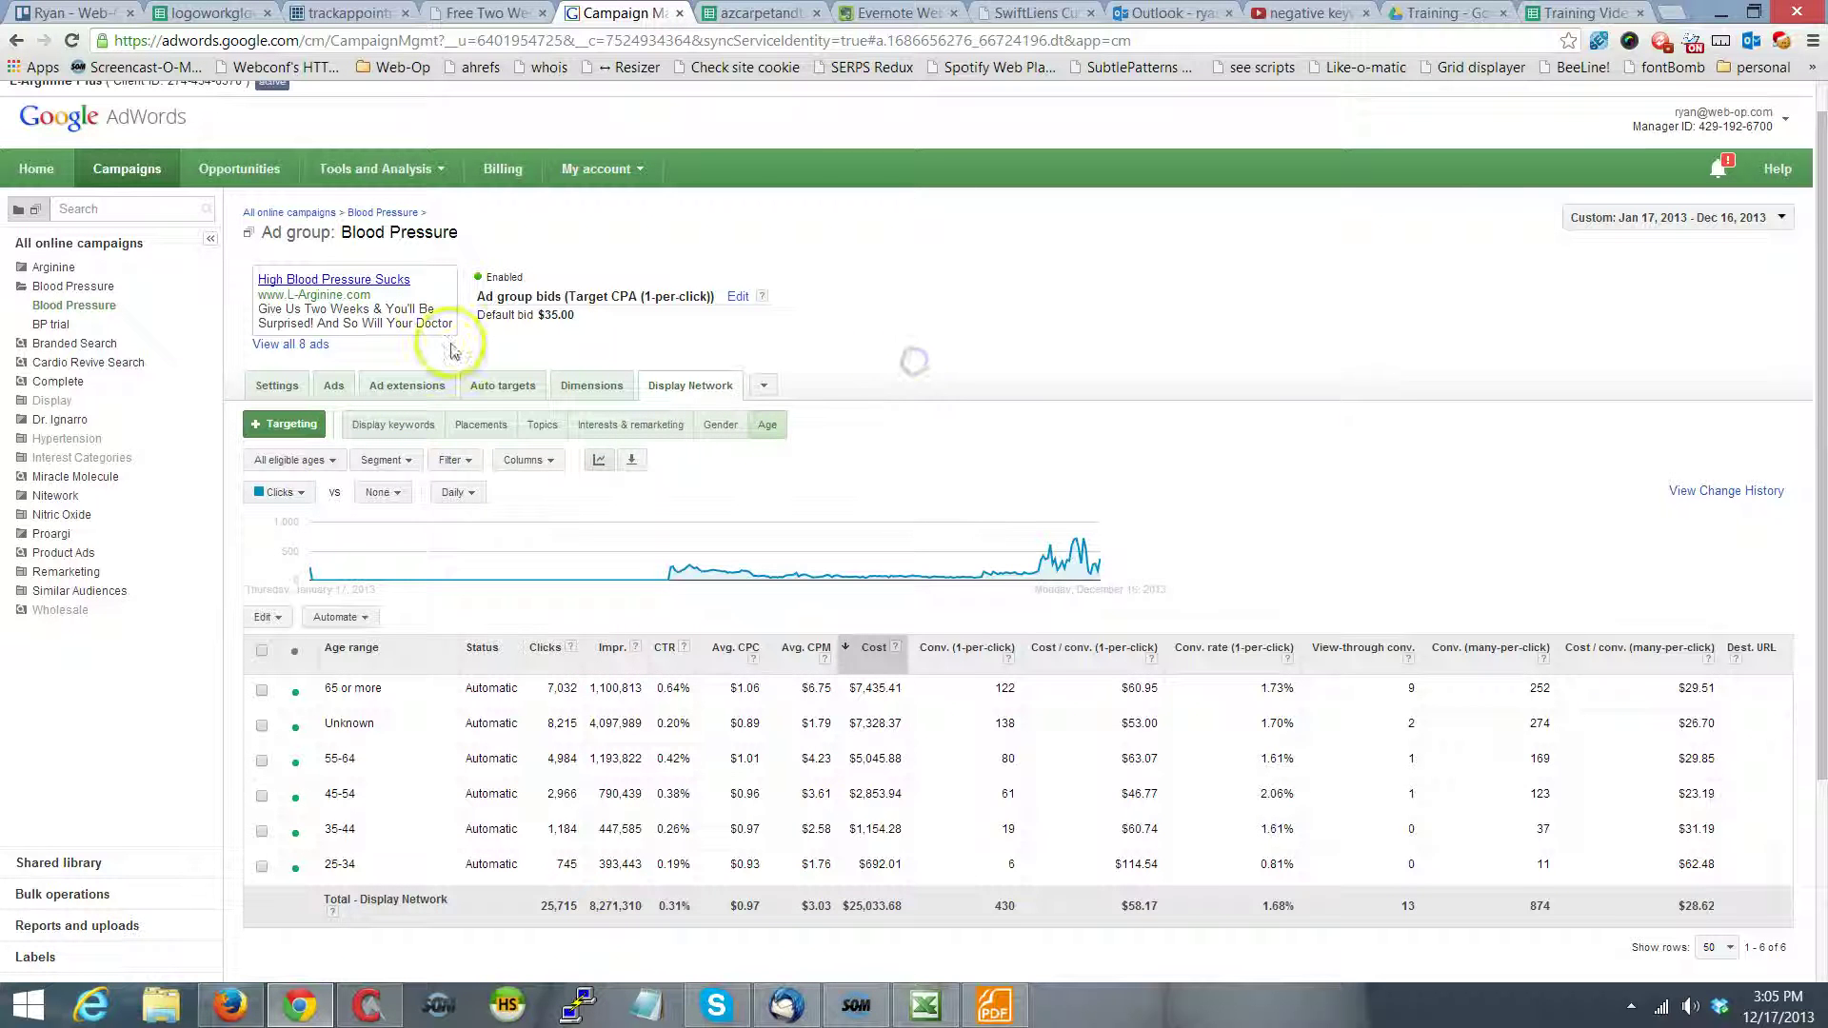
- Open the ad group's ads and compare the clicks, cost and conversion figures of the text and image ads
click(333, 386)
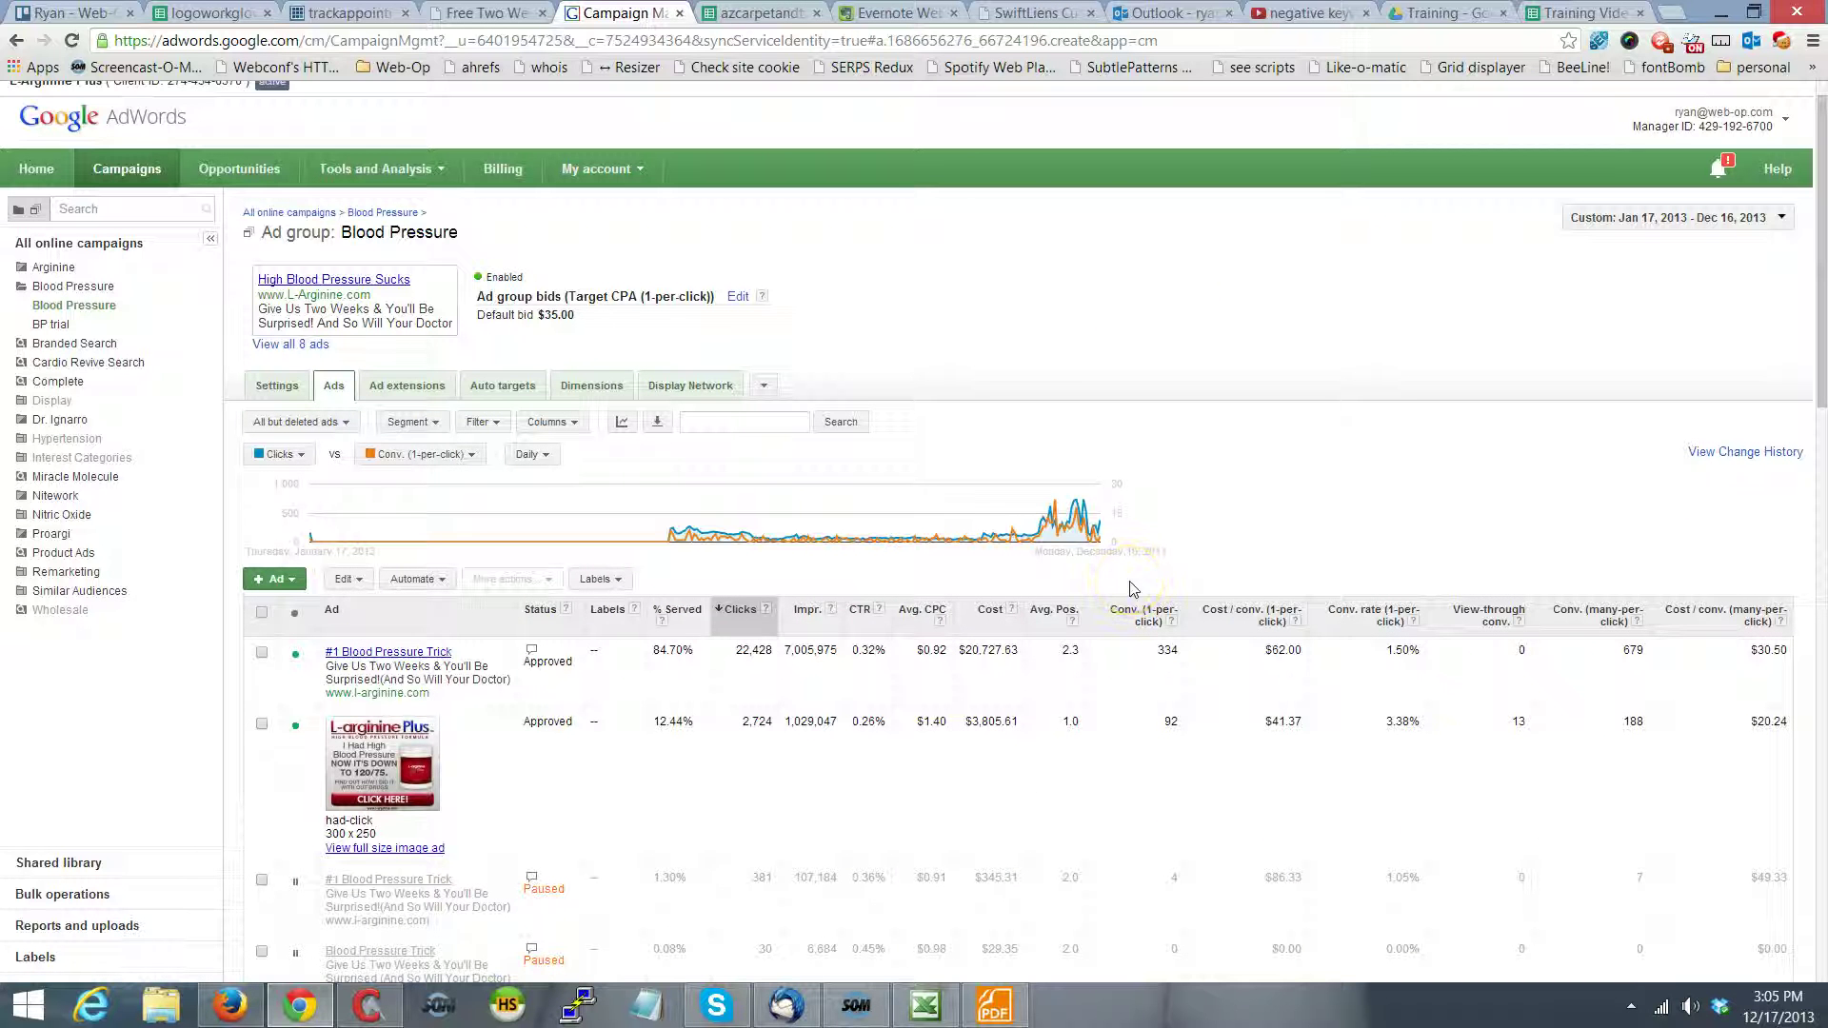
scroll(1133, 588, down, 3)
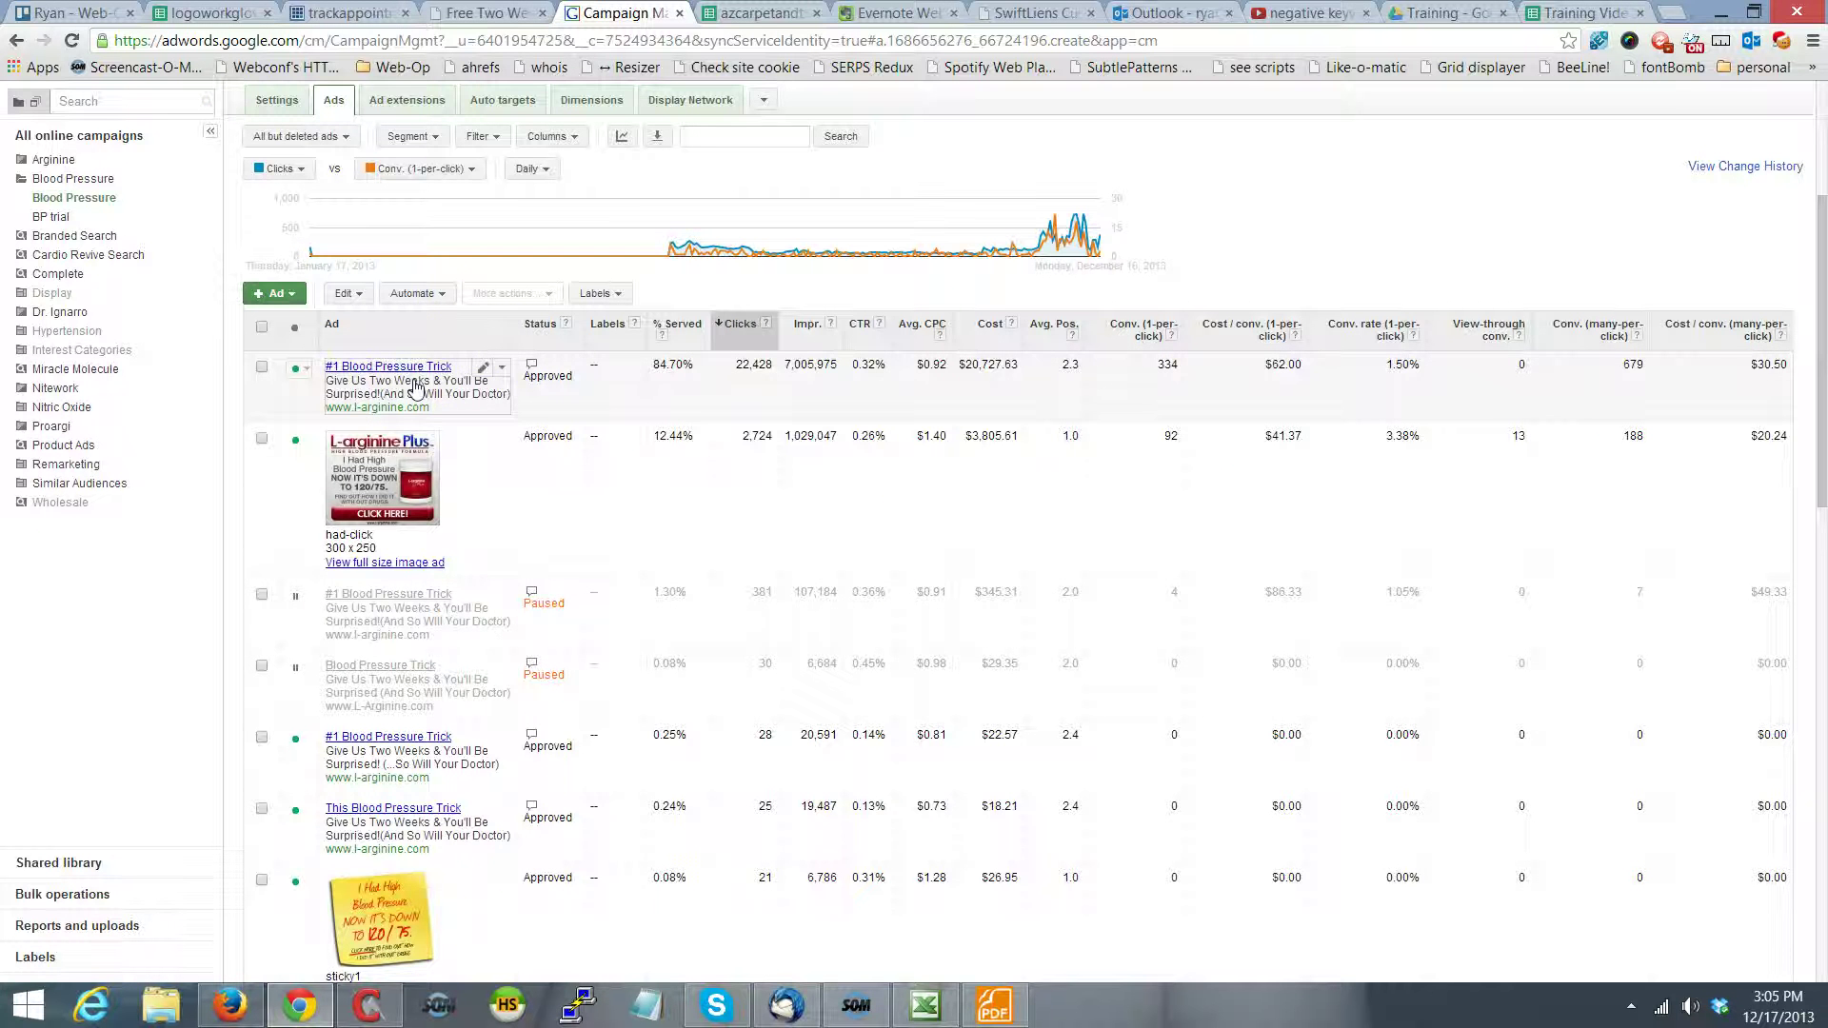
scroll(415, 385, up, 3)
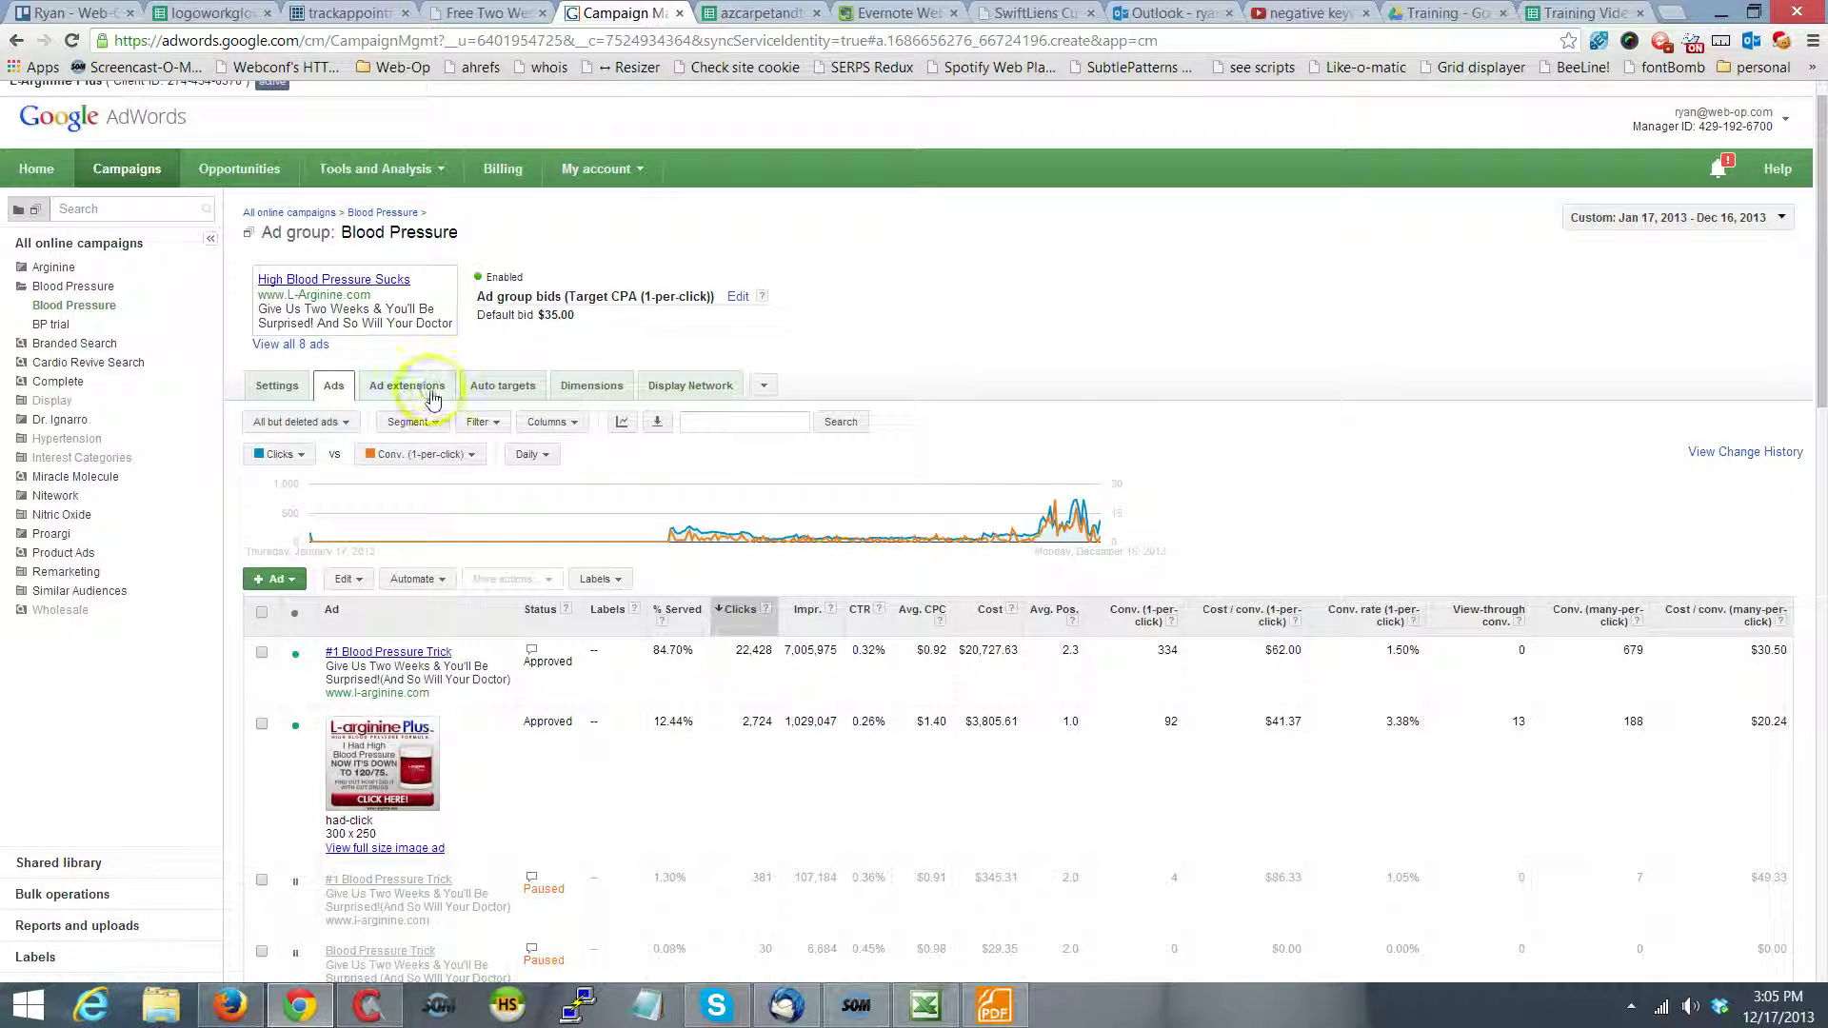
- Open the ad group's ad extensions and view the Location Extensions and Review Extensions
click(429, 390)
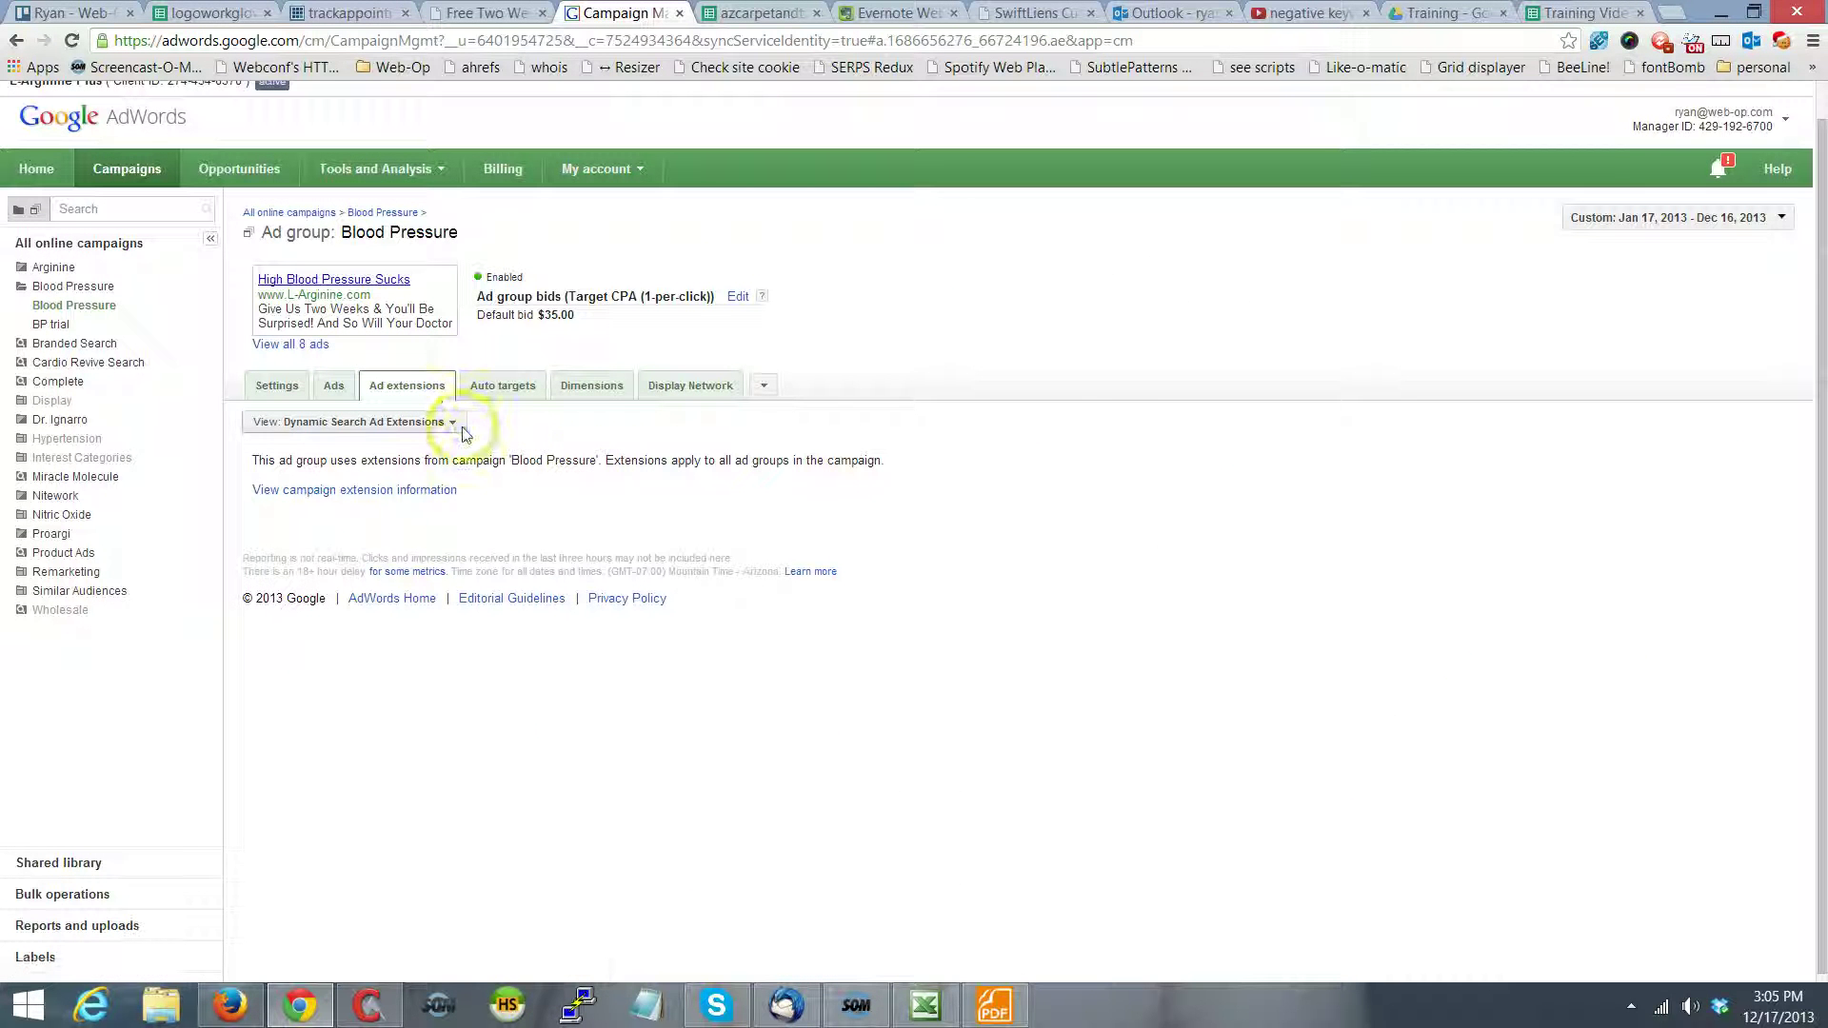
click(454, 422)
click(440, 453)
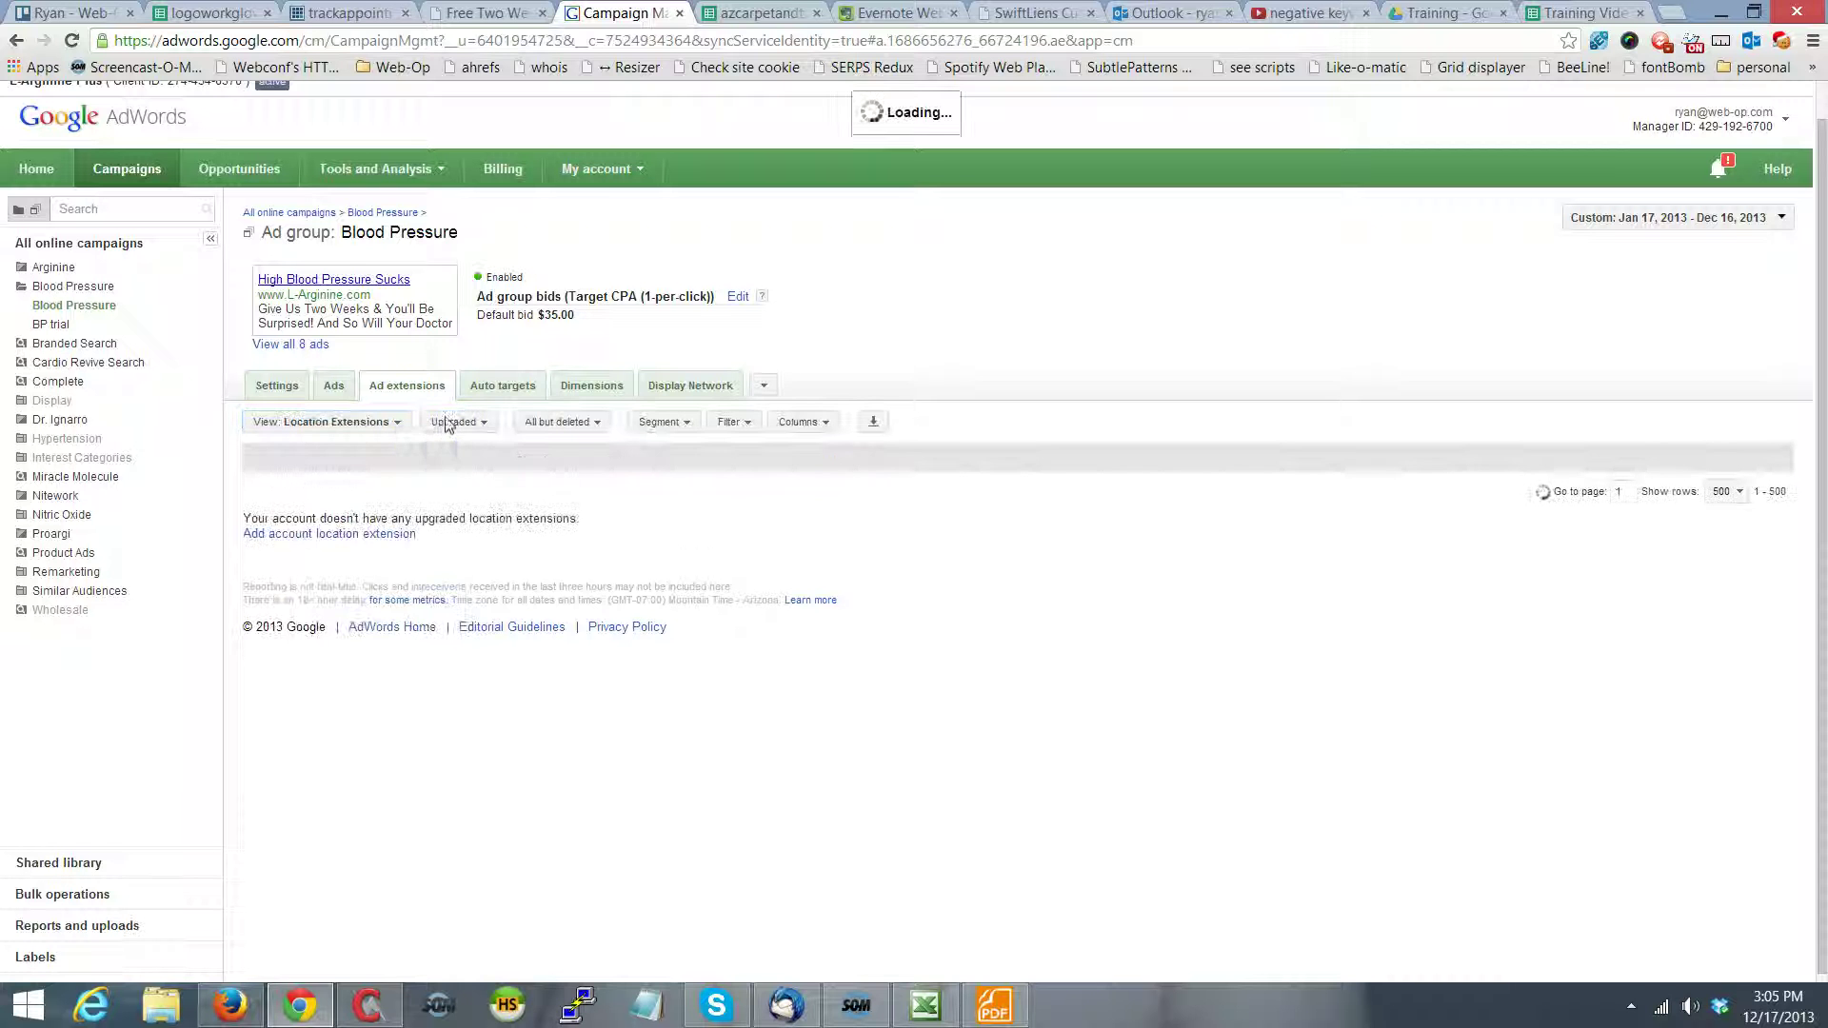
click(374, 422)
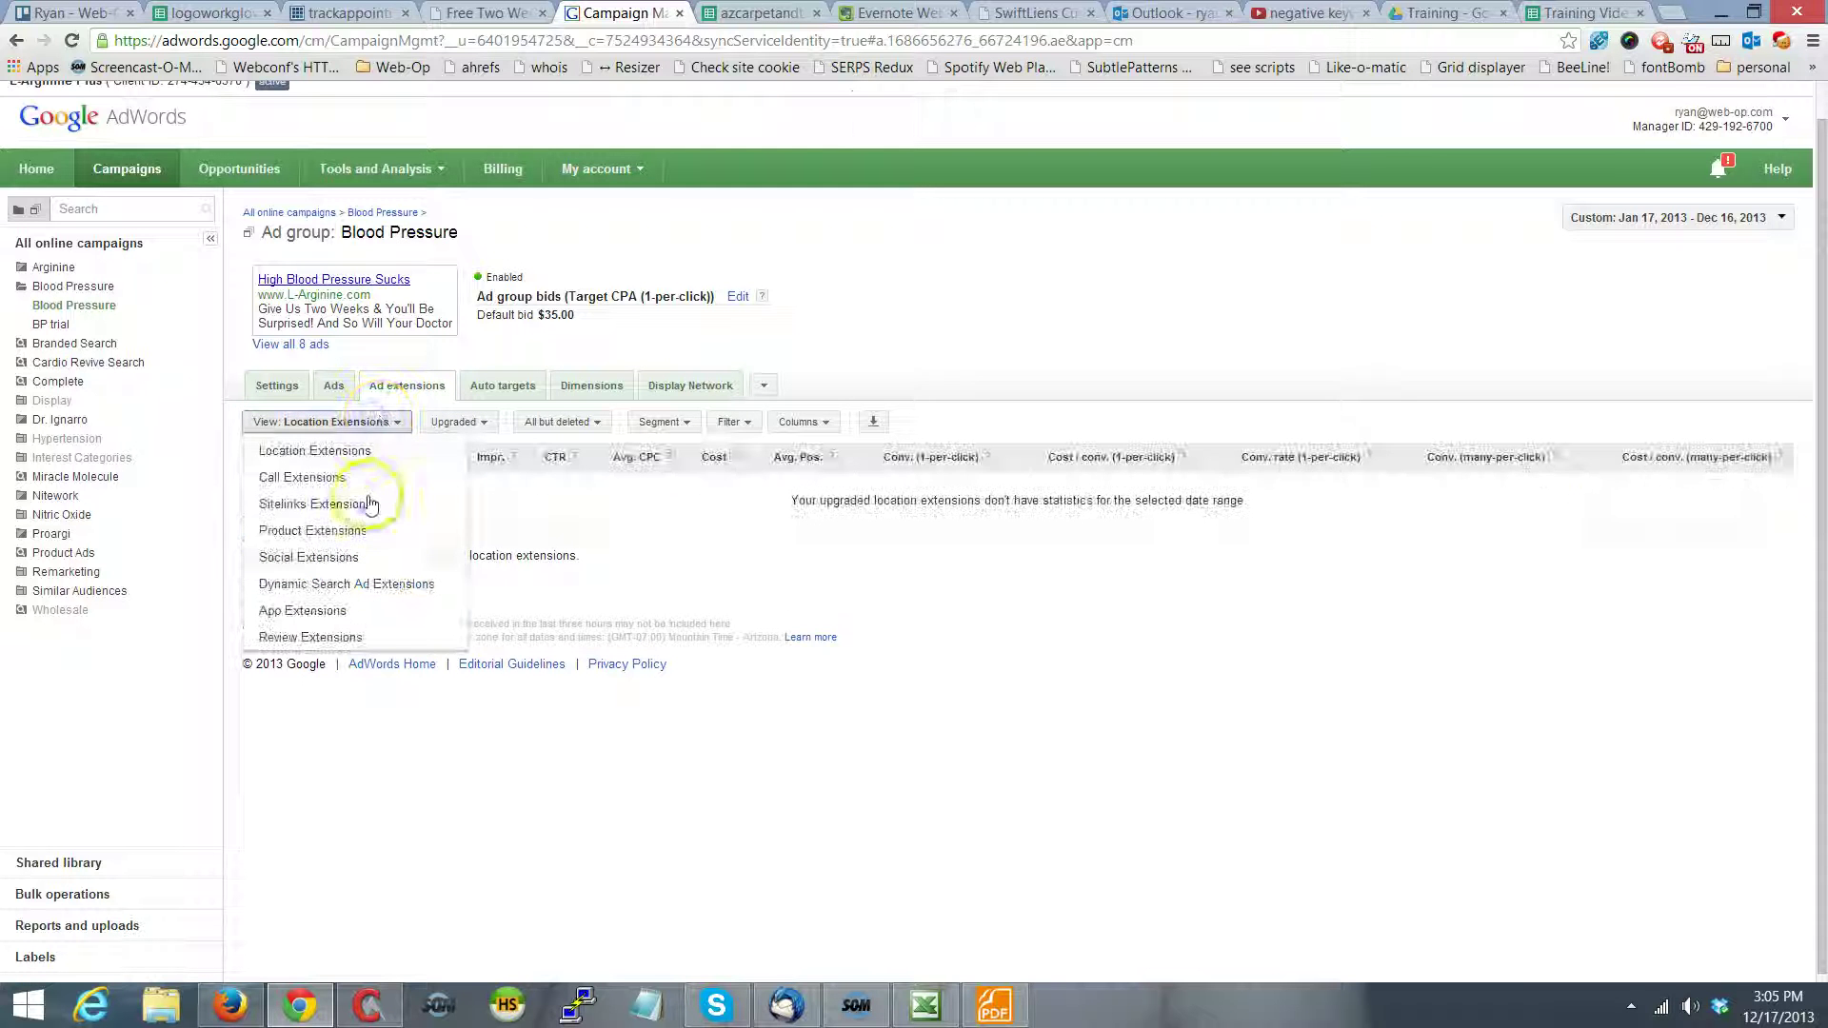
click(381, 639)
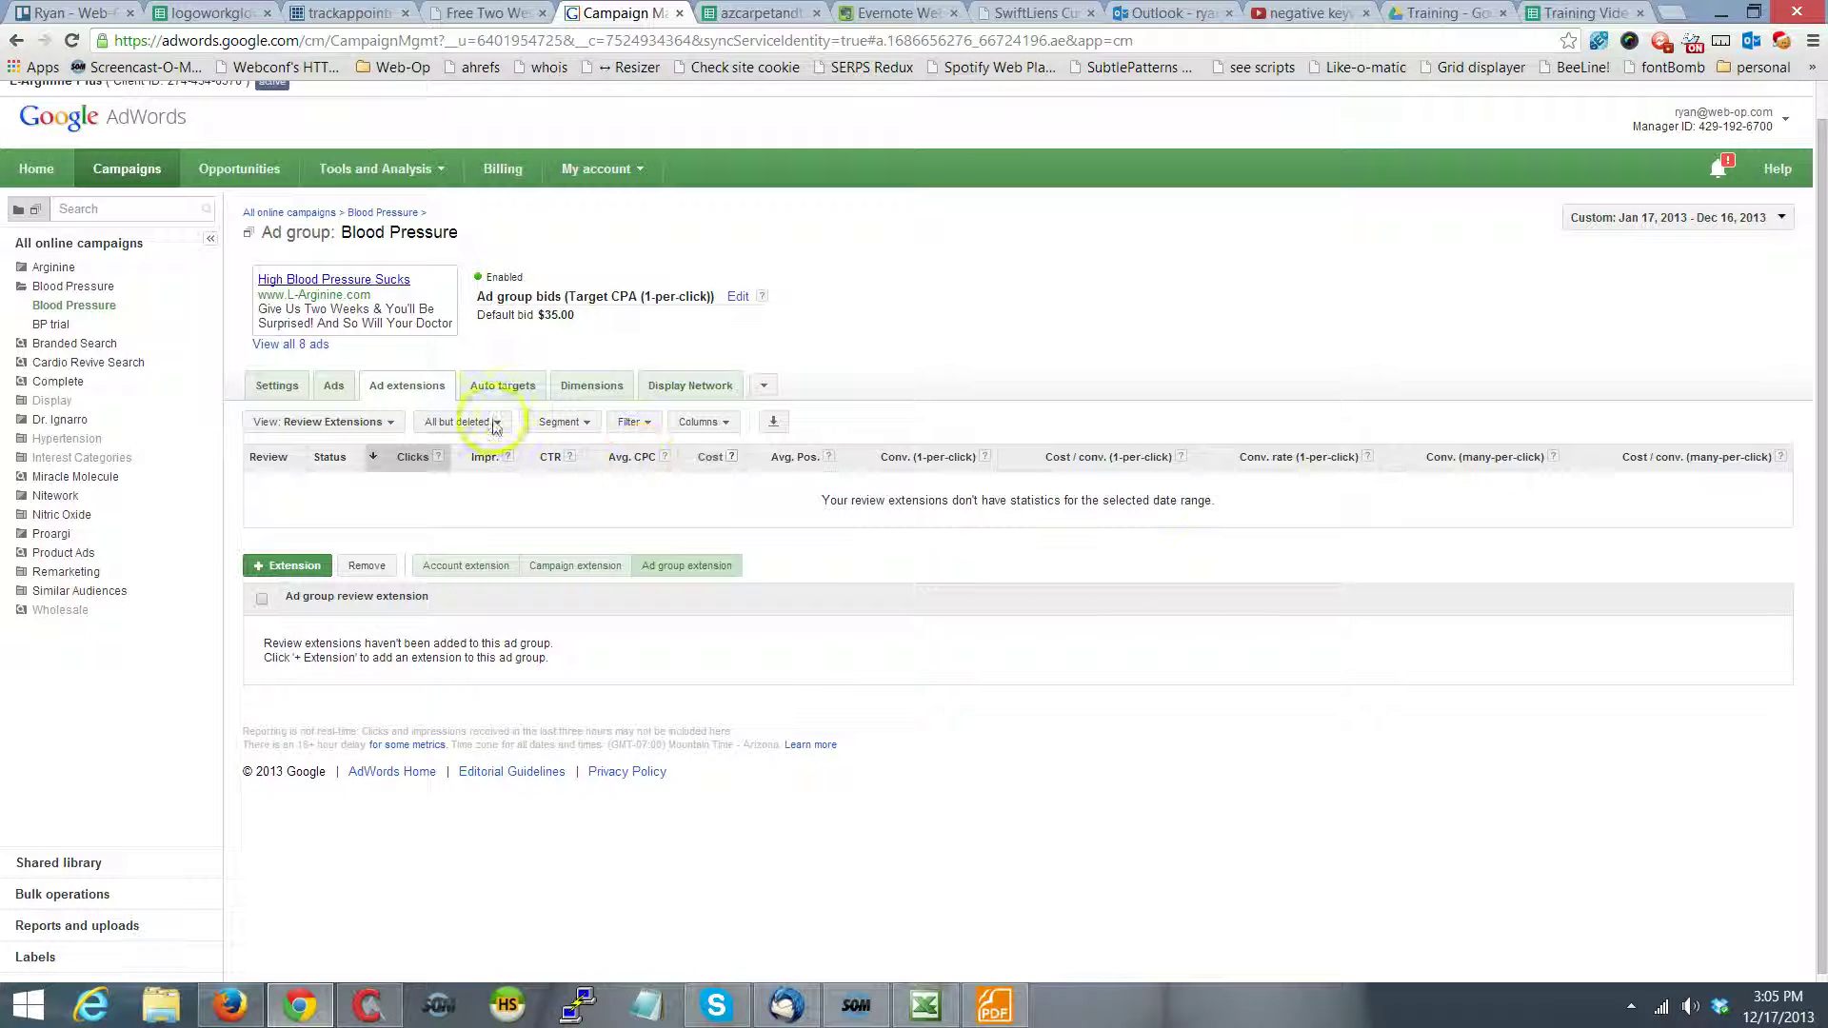
- View the status options of the Blood Pressure ad group and close them without choosing one
click(502, 277)
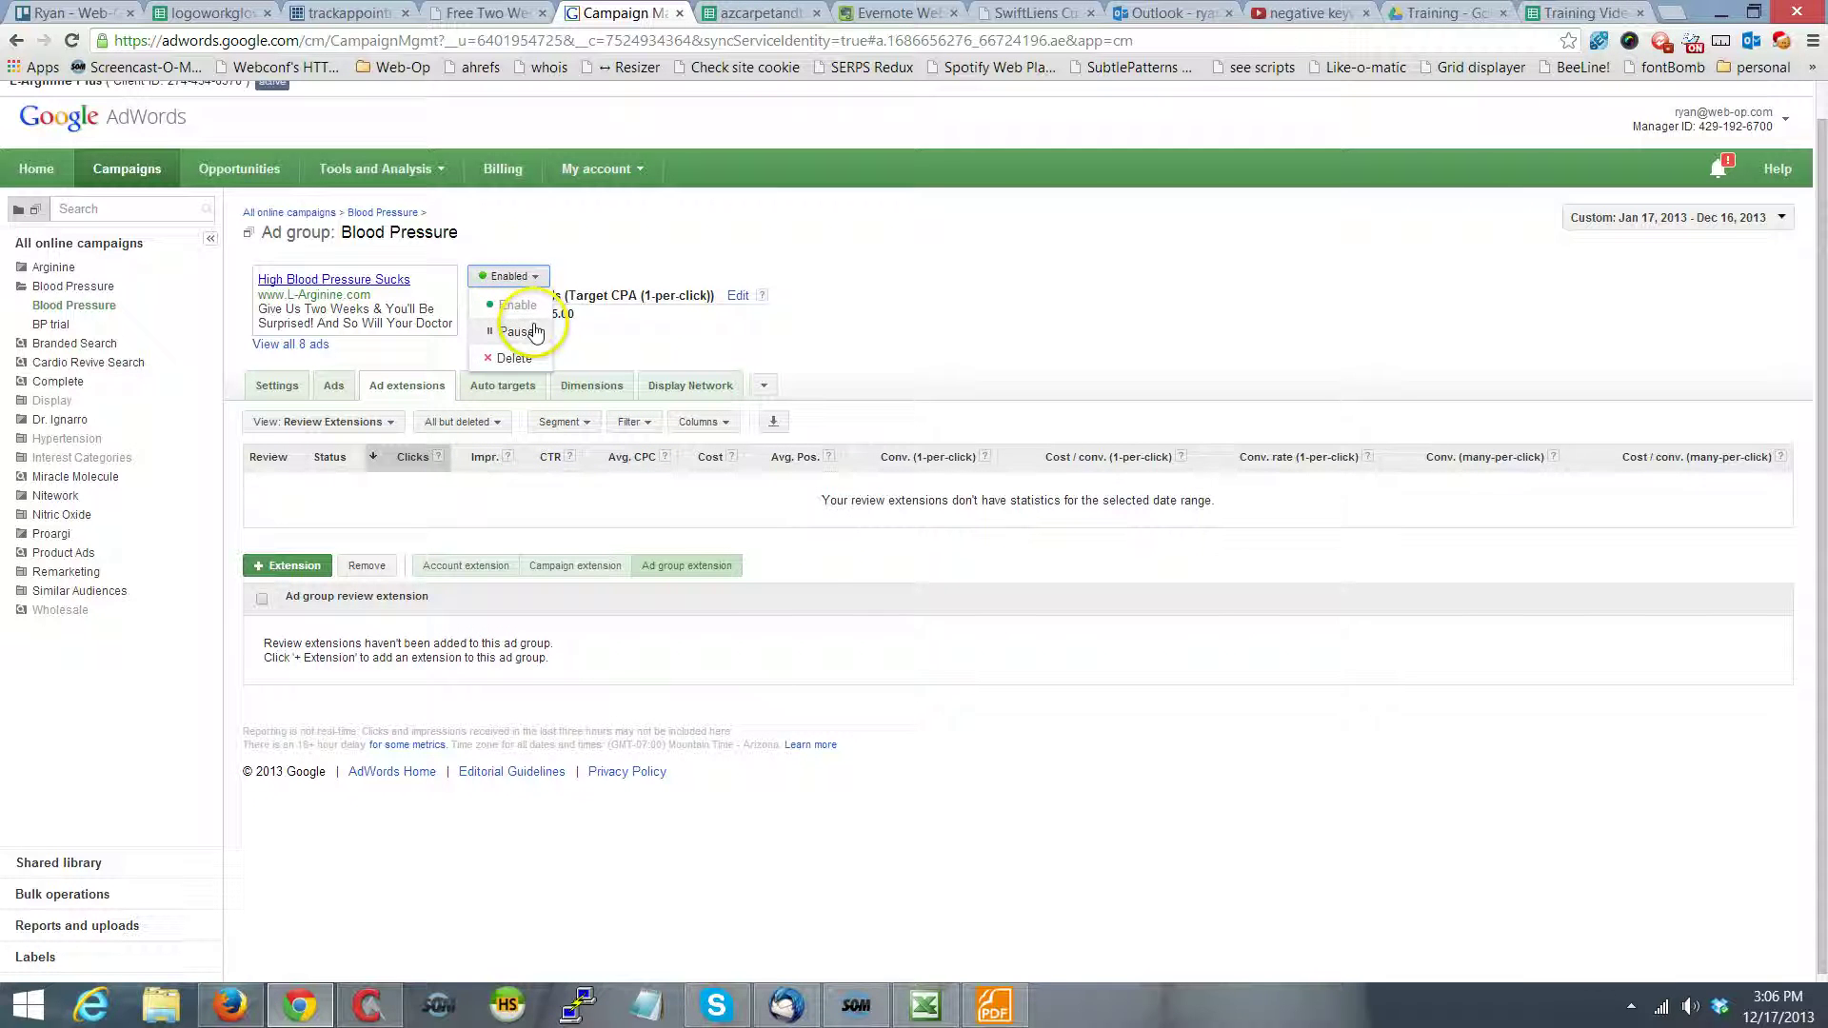
click(534, 331)
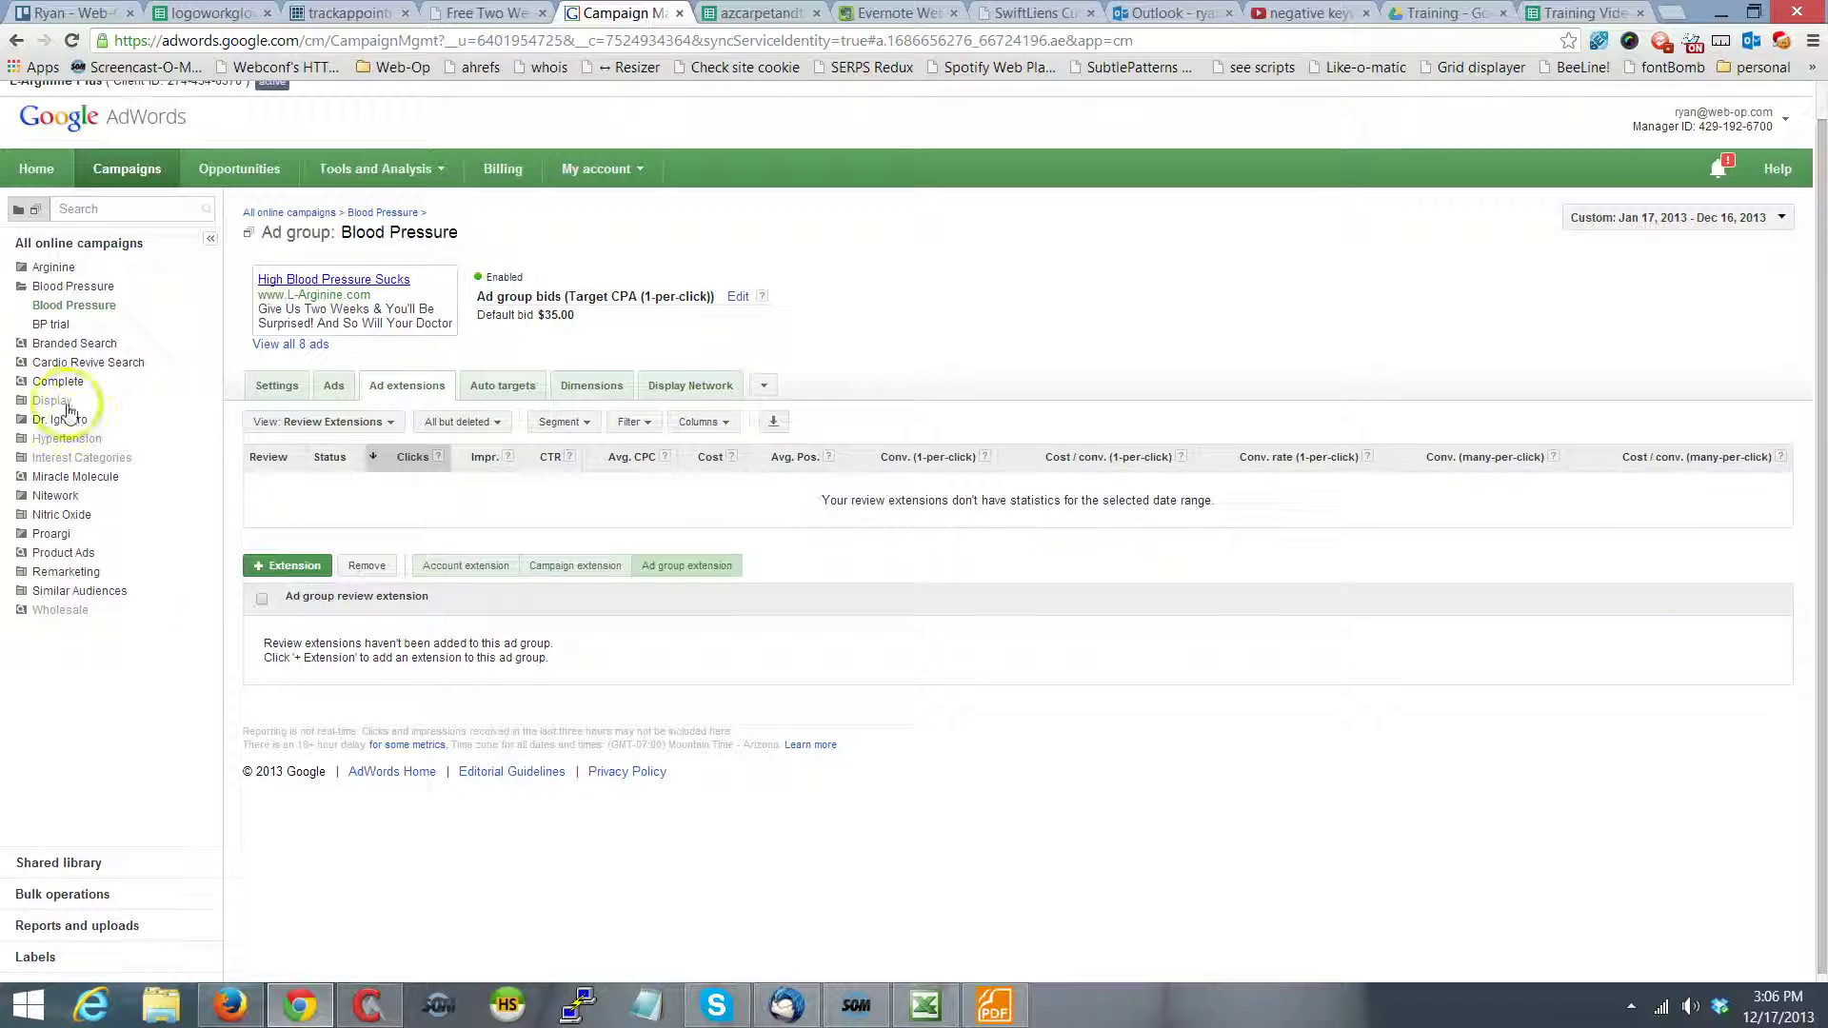